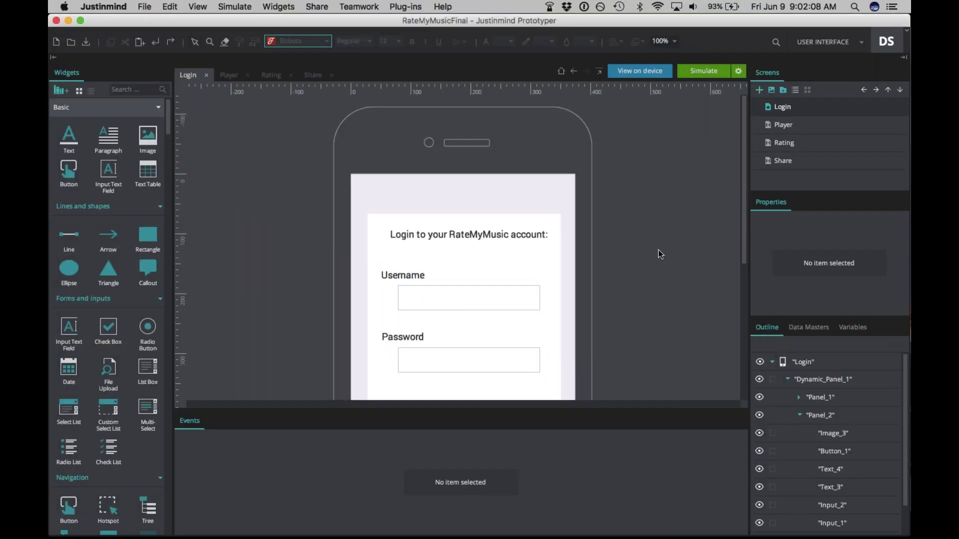
- Step through the Player, Rating and Share screens, then bring up Safari on the Sketch resources site
{"action": "scroll", "coordinate": [658, 249], "scroll_direction": "down", "scroll_amount": 5}
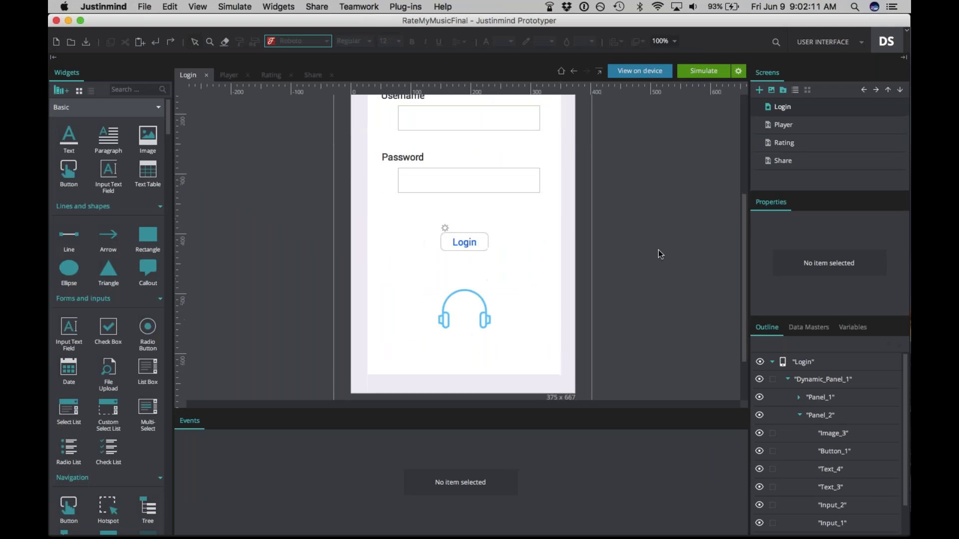
{"action": "scroll", "coordinate": [658, 250], "scroll_direction": "up", "scroll_amount": 2}
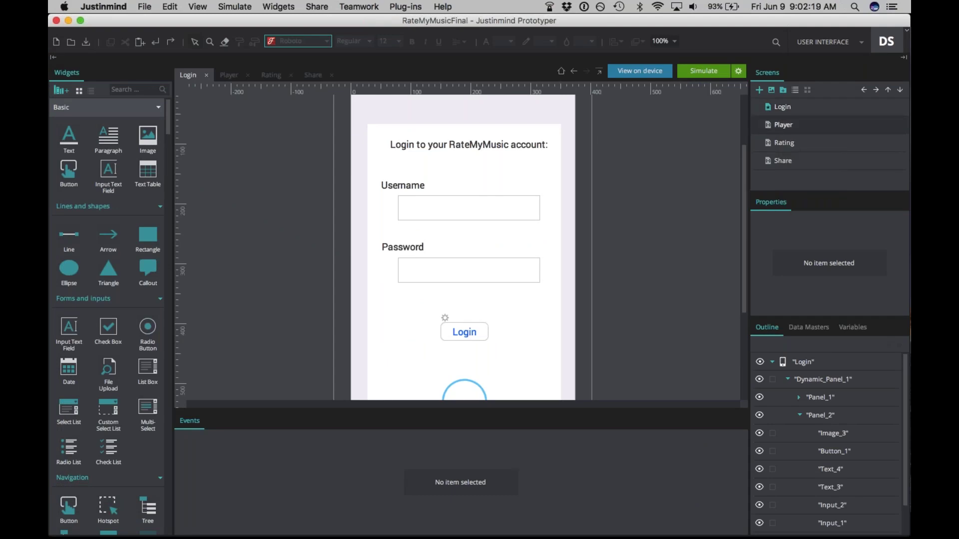
{"action": "left_click", "coordinate": [783, 125]}
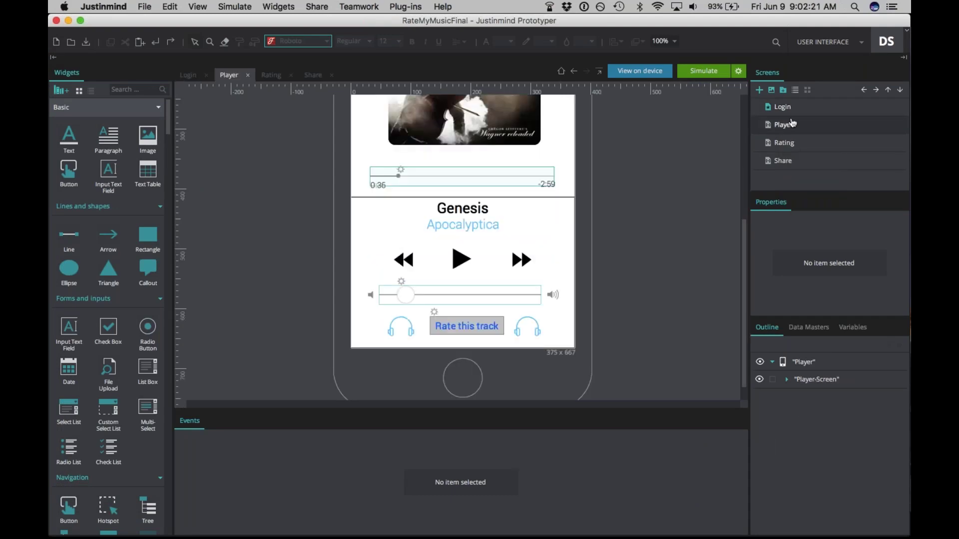
{"action": "left_click", "coordinate": [784, 143]}
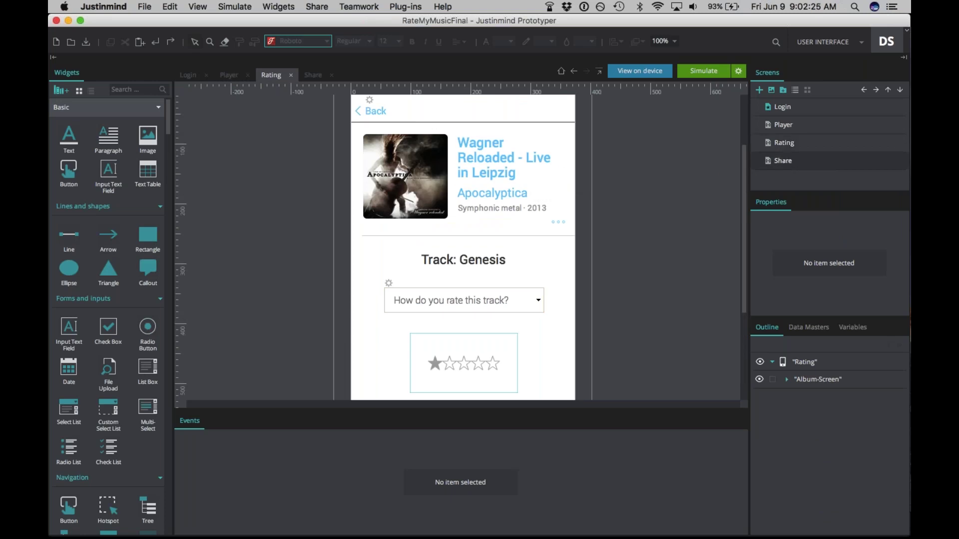
{"action": "left_click", "coordinate": [782, 161]}
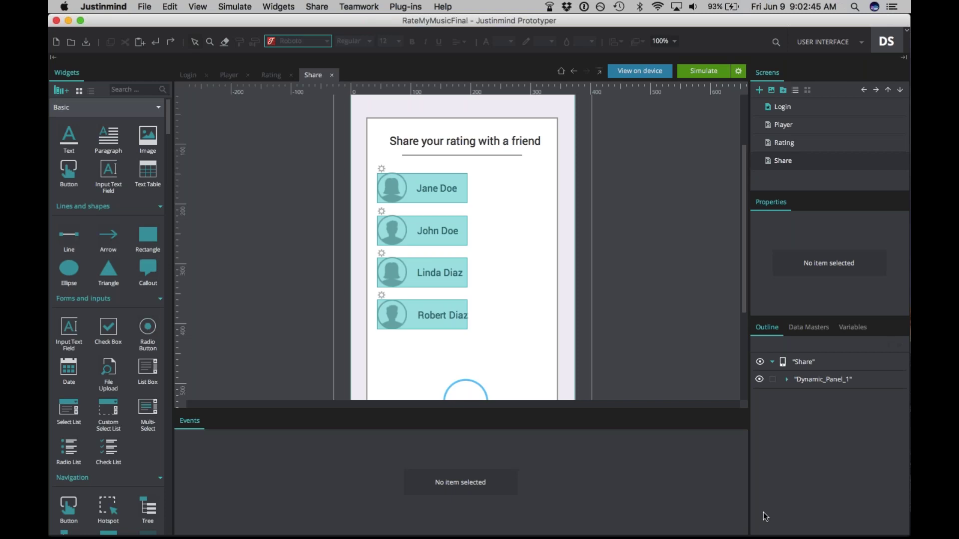
{"action": "left_click", "coordinate": [770, 528]}
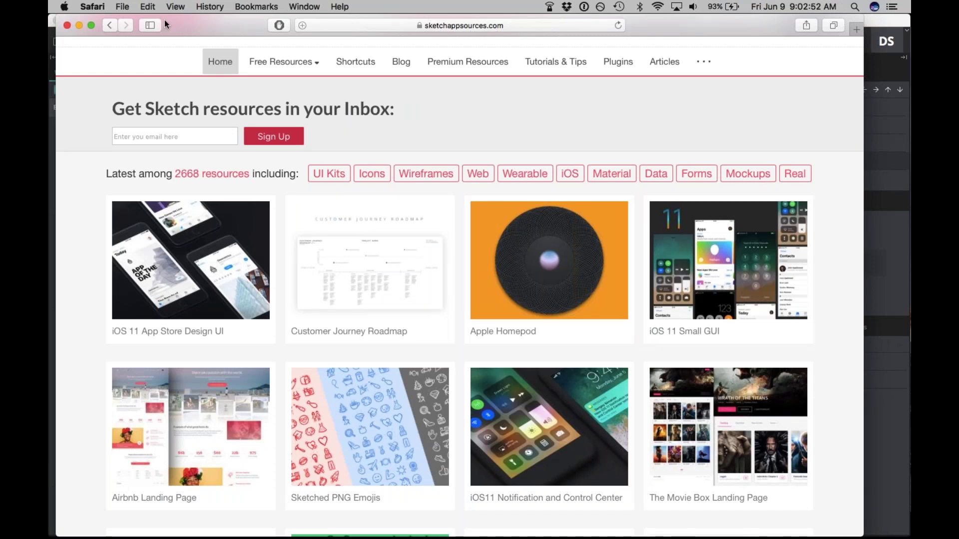
- Minimize Safari, restore the Foodi inspired by Enjoy design in Sketch, and scroll across its artboards
{"action": "left_click", "coordinate": [79, 26]}
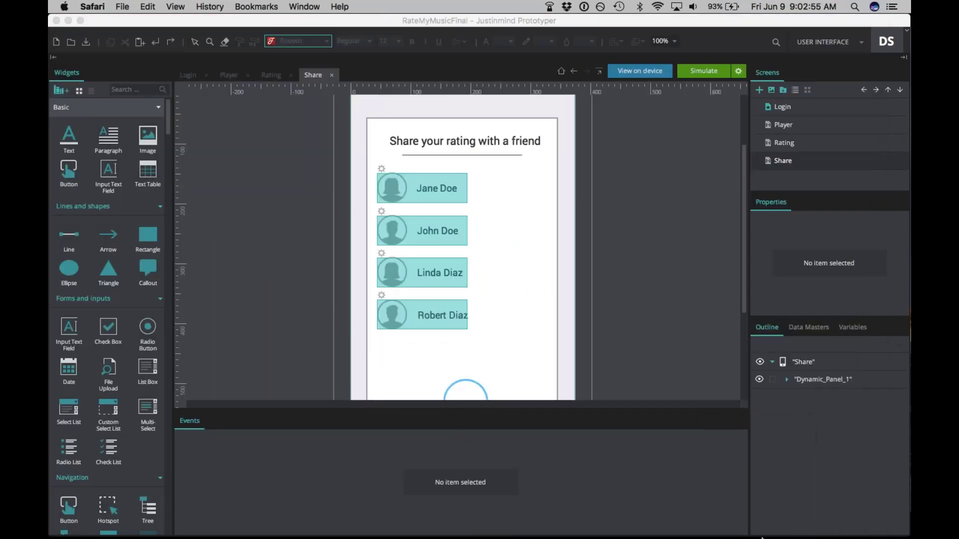
{"action": "left_click", "coordinate": [741, 528]}
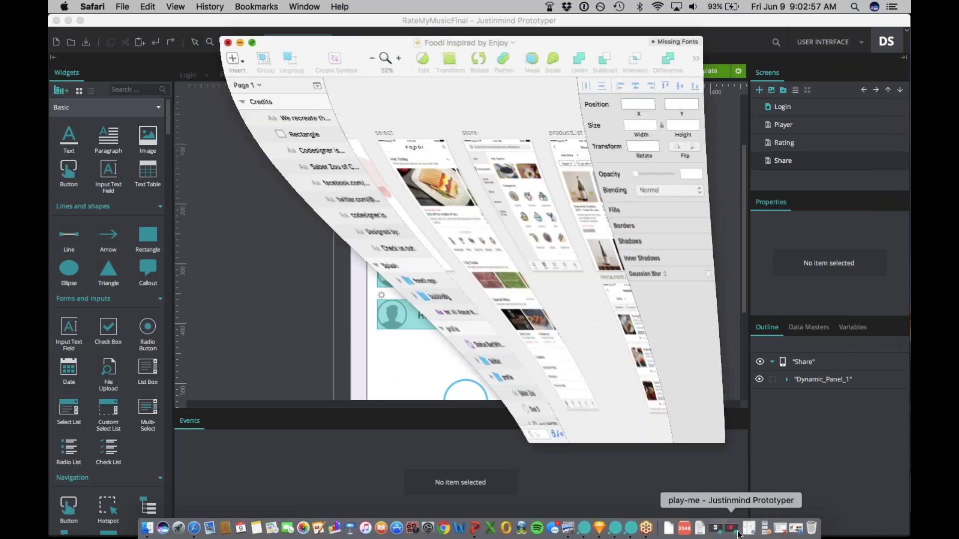
{"action": "scroll", "coordinate": [412, 198], "scroll_direction": "up", "scroll_amount": 5}
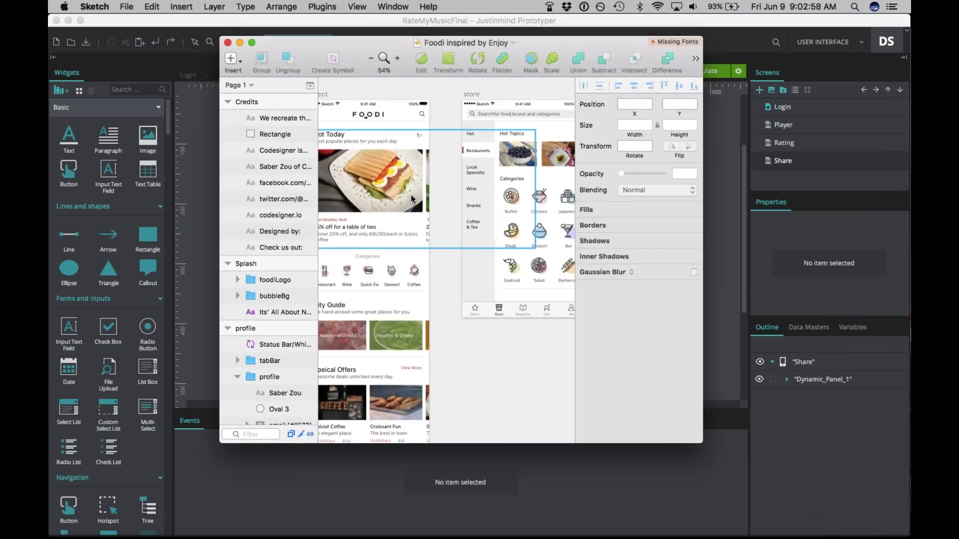
{"action": "scroll", "coordinate": [412, 198], "scroll_direction": "right", "scroll_amount": 5}
{"action": "scroll", "coordinate": [412, 199], "scroll_direction": "right", "scroll_amount": 10}
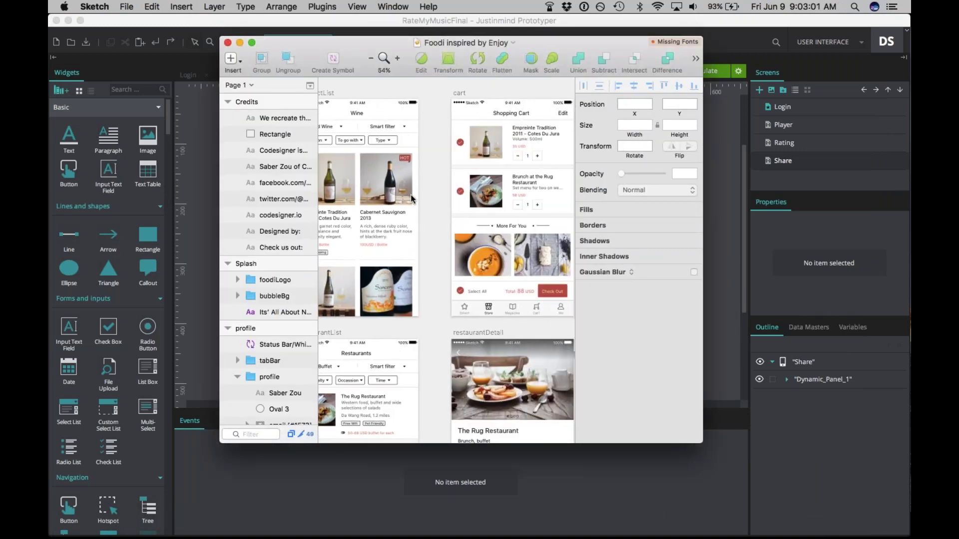
{"action": "scroll", "coordinate": [412, 198], "scroll_direction": "right", "scroll_amount": 10}
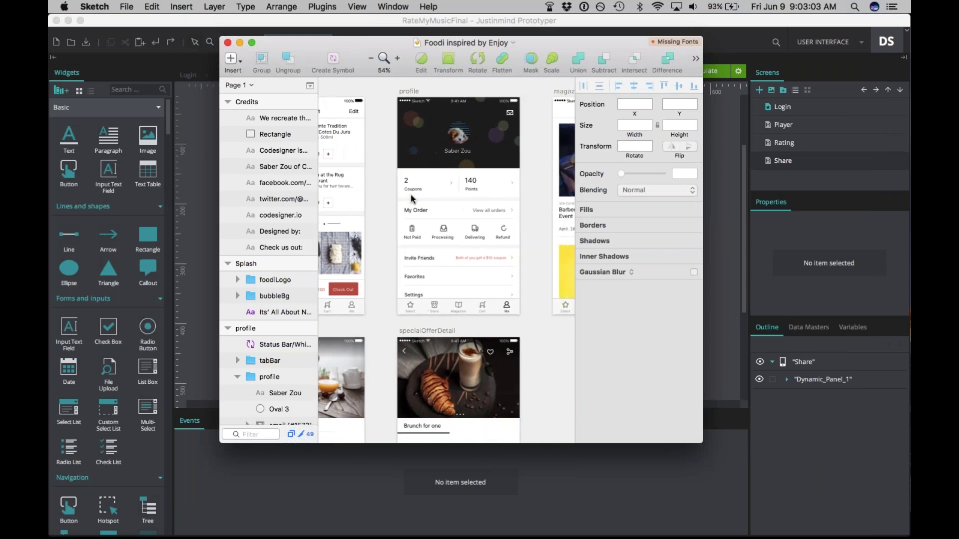
{"action": "scroll", "coordinate": [411, 198], "scroll_direction": "right", "scroll_amount": 5}
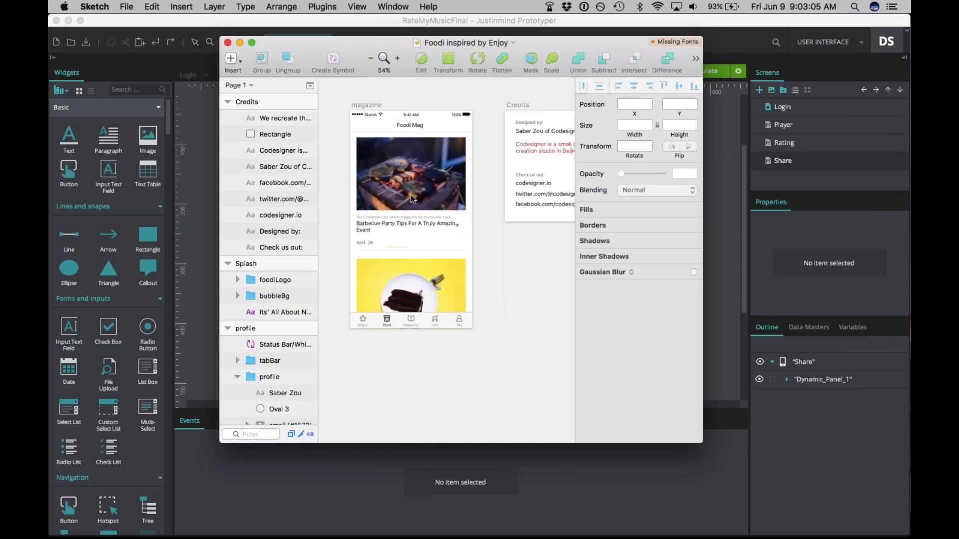
{"action": "scroll", "coordinate": [410, 199], "scroll_direction": "left", "scroll_amount": 15}
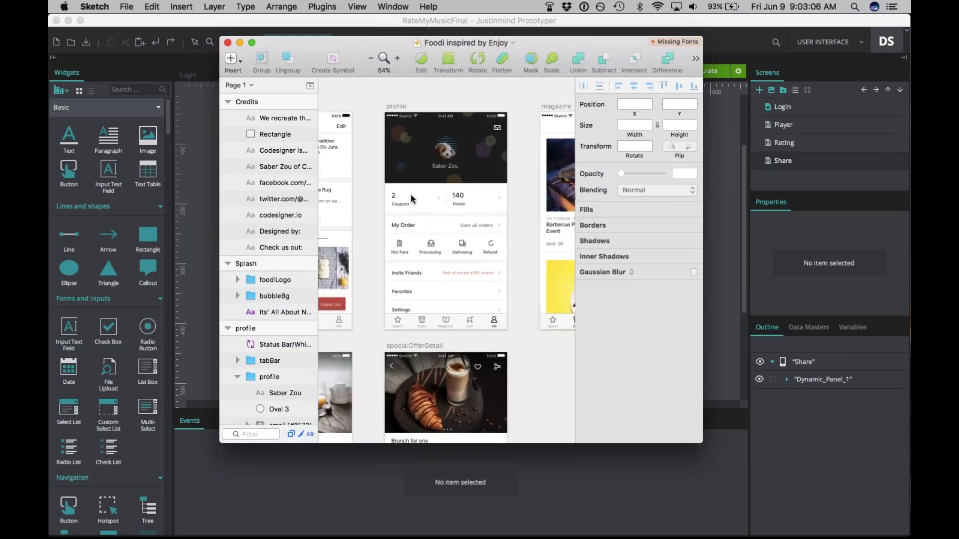
{"action": "scroll", "coordinate": [412, 198], "scroll_direction": "left", "scroll_amount": 8}
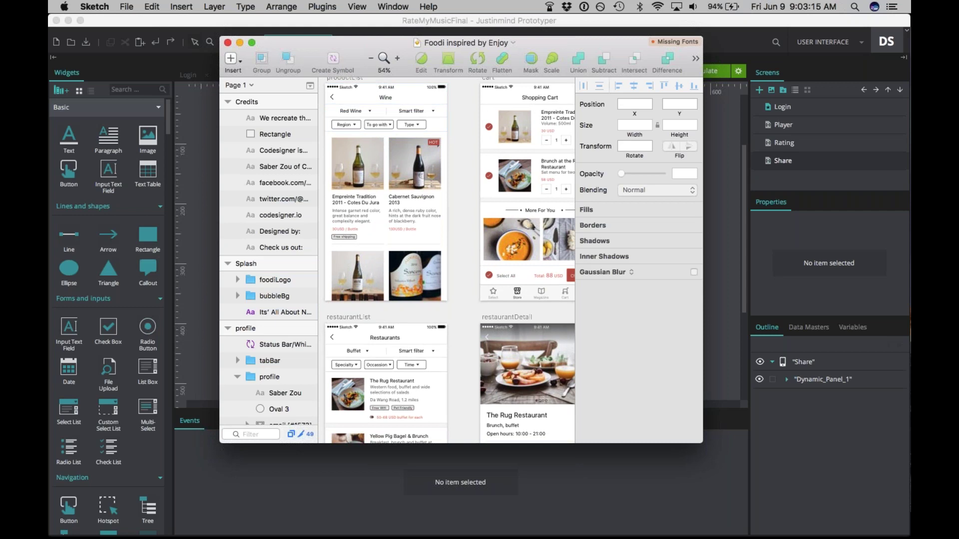
{"action": "left_click", "coordinate": [316, 4]}
- Try the Justinmind artboard-layer export with iPhone as device, cancel it, and minimize Sketch
{"action": "mouse_move", "coordinate": [325, 21]}
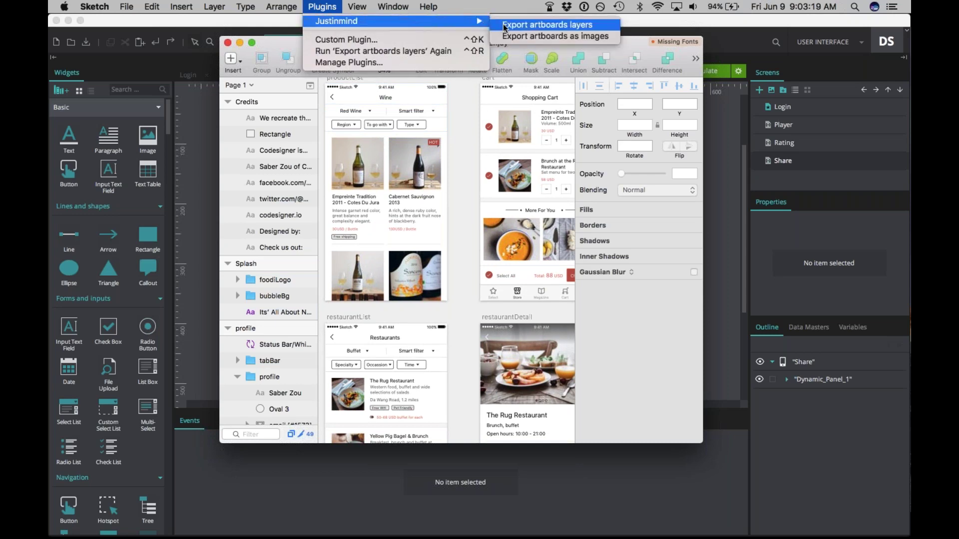
{"action": "left_click", "coordinate": [514, 25]}
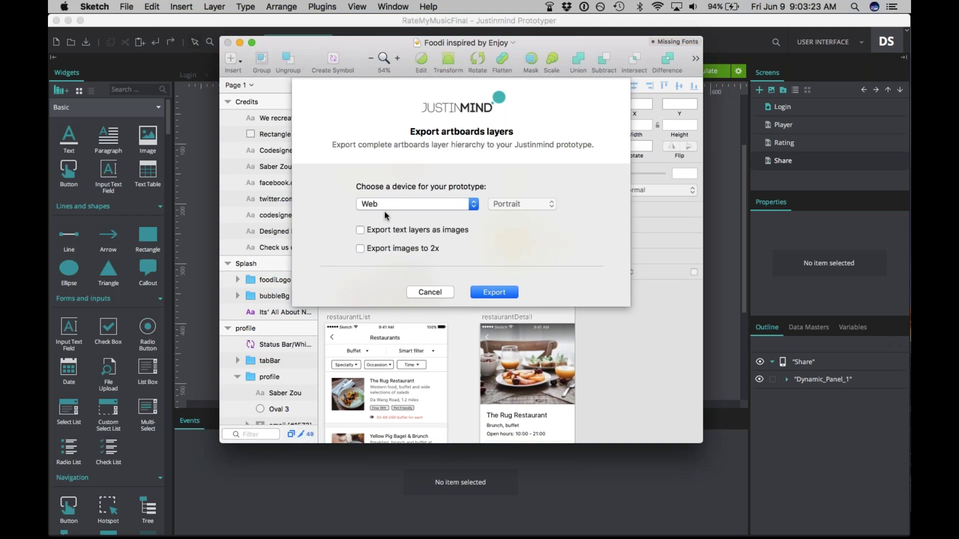
{"action": "left_click", "coordinate": [383, 203]}
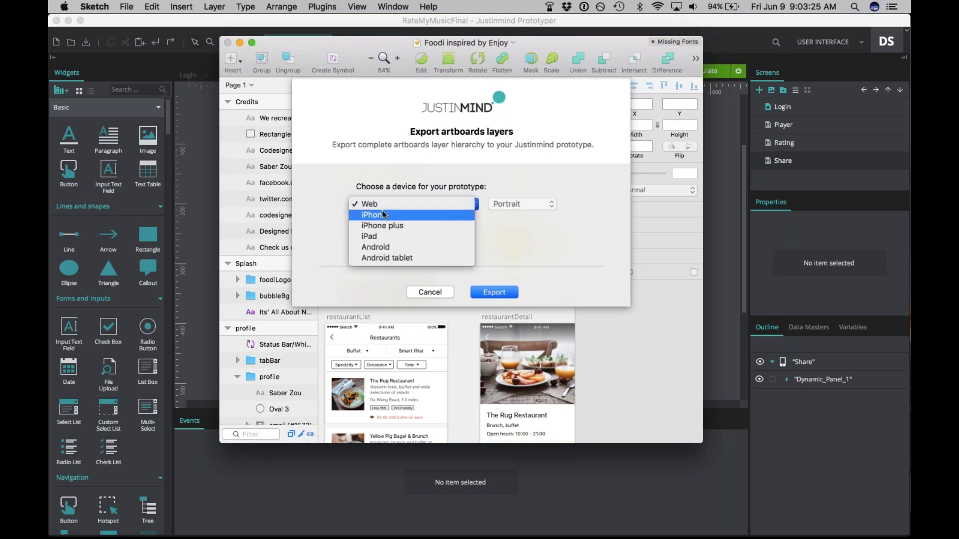
{"action": "left_click", "coordinate": [385, 216]}
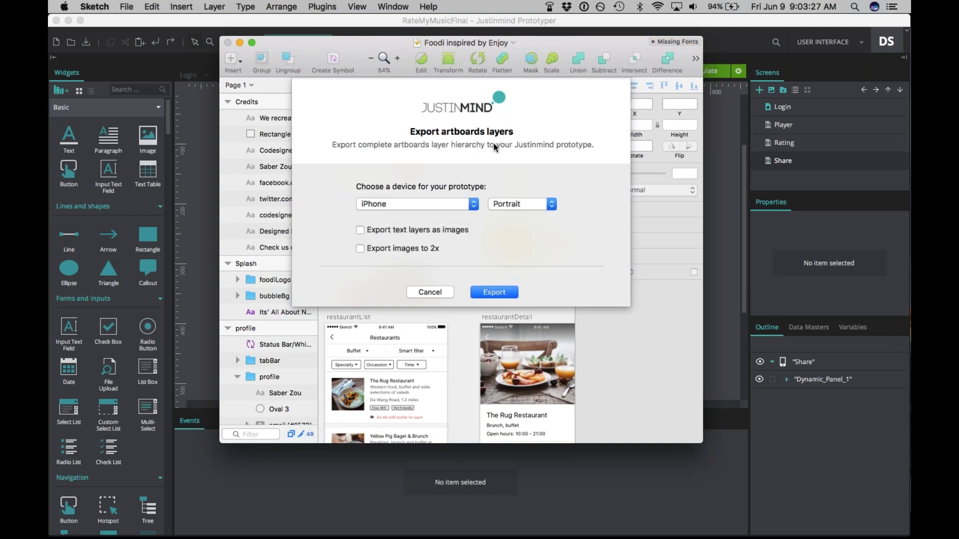
{"action": "left_click", "coordinate": [429, 292]}
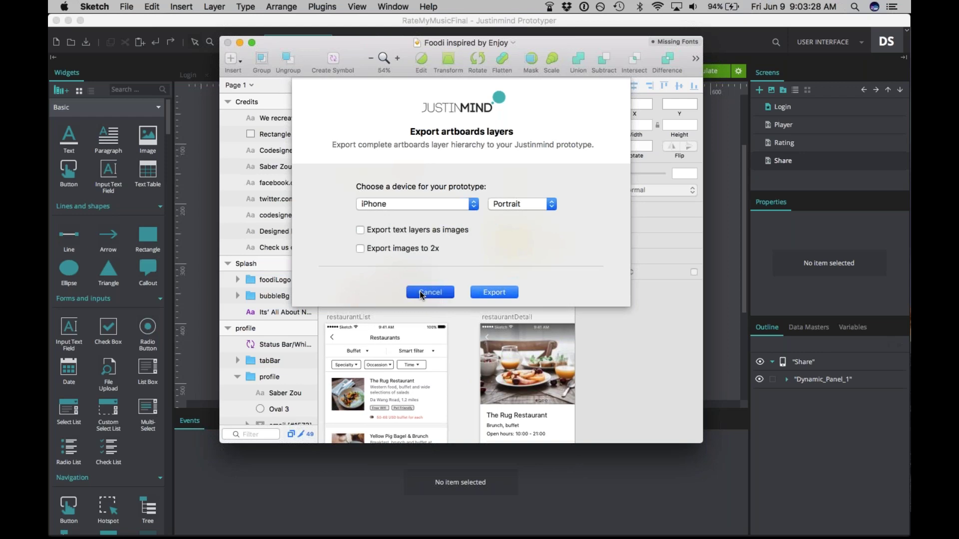
{"action": "left_click", "coordinate": [239, 44]}
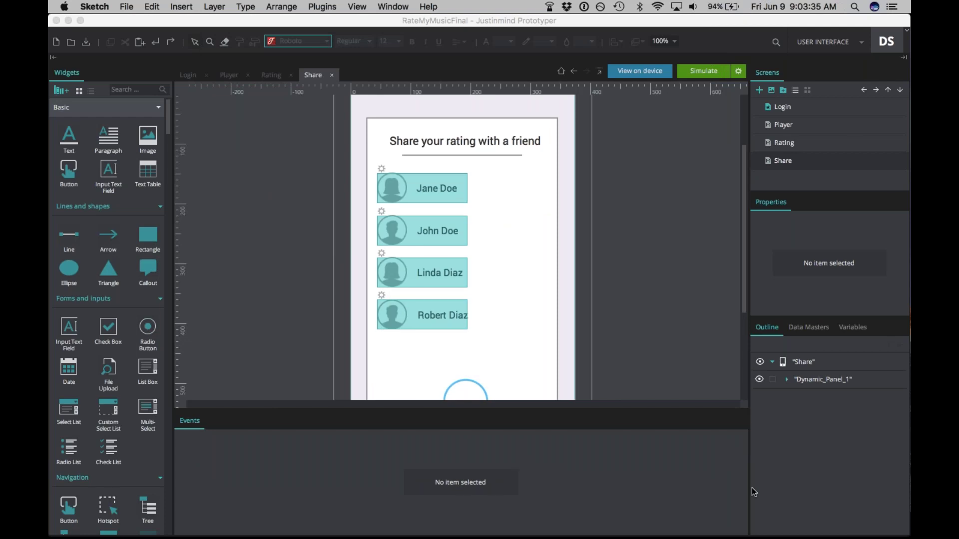
- Bring the Foodi inspired by Enjoy prototype back and open its productList screen
{"action": "mouse_move", "coordinate": [752, 537]}
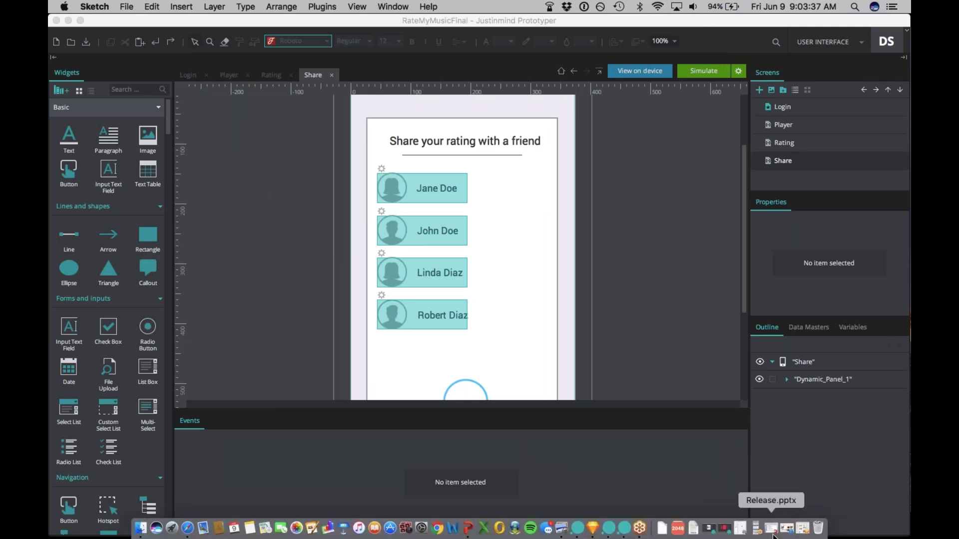
{"action": "left_click", "coordinate": [710, 533]}
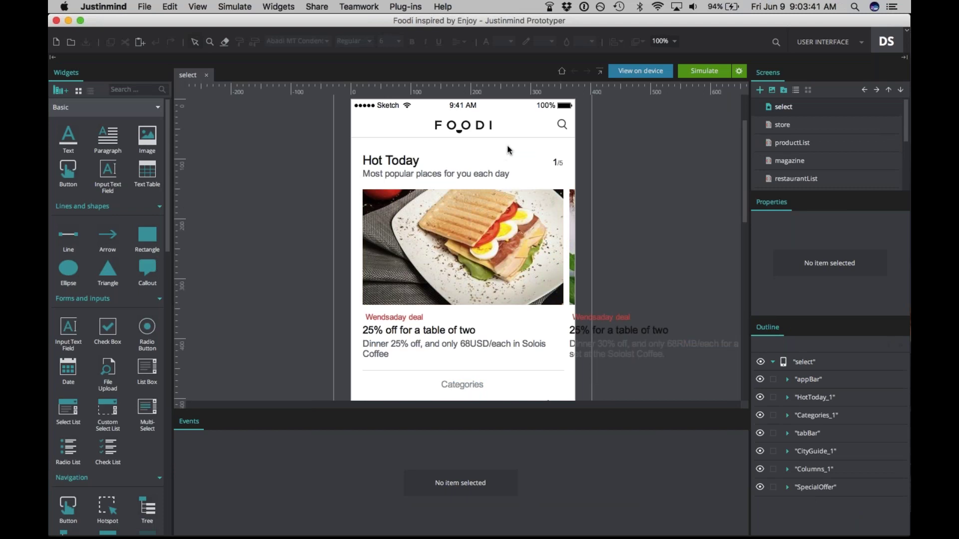
{"action": "scroll", "coordinate": [507, 150], "scroll_direction": "down", "scroll_amount": 5}
{"action": "scroll", "coordinate": [507, 150], "scroll_direction": "down", "scroll_amount": 6}
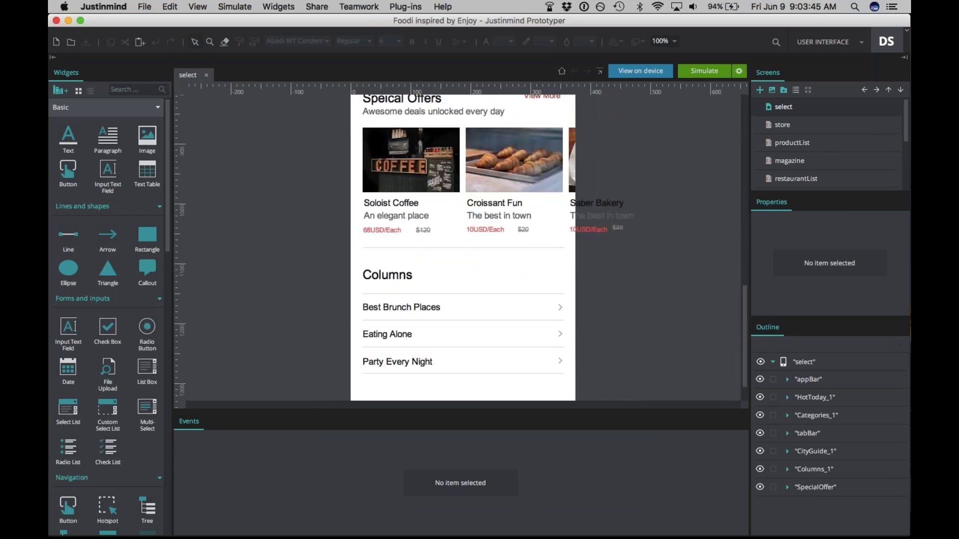
{"action": "left_click", "coordinate": [782, 144]}
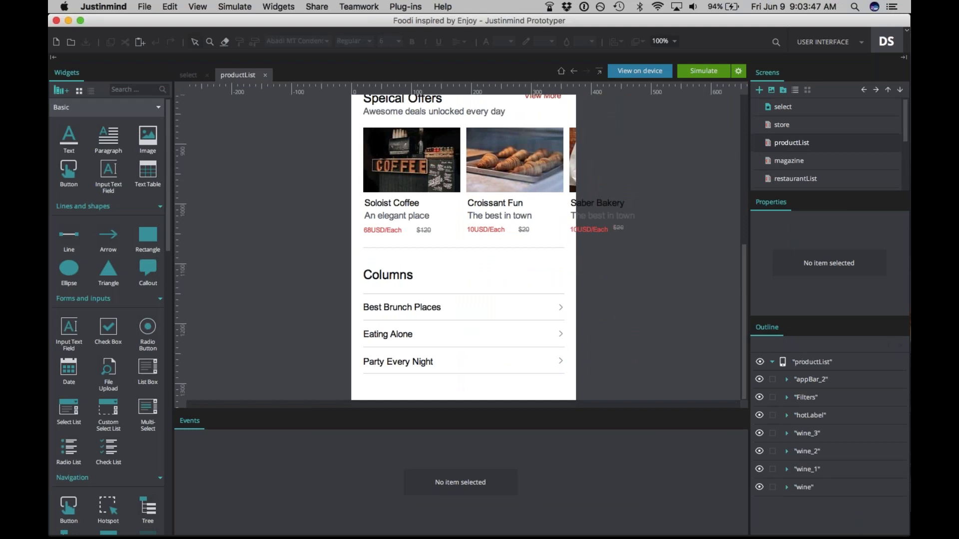
{"action": "scroll", "coordinate": [543, 199], "scroll_direction": "up", "scroll_amount": 4}
{"action": "scroll", "coordinate": [543, 199], "scroll_direction": "up", "scroll_amount": 2}
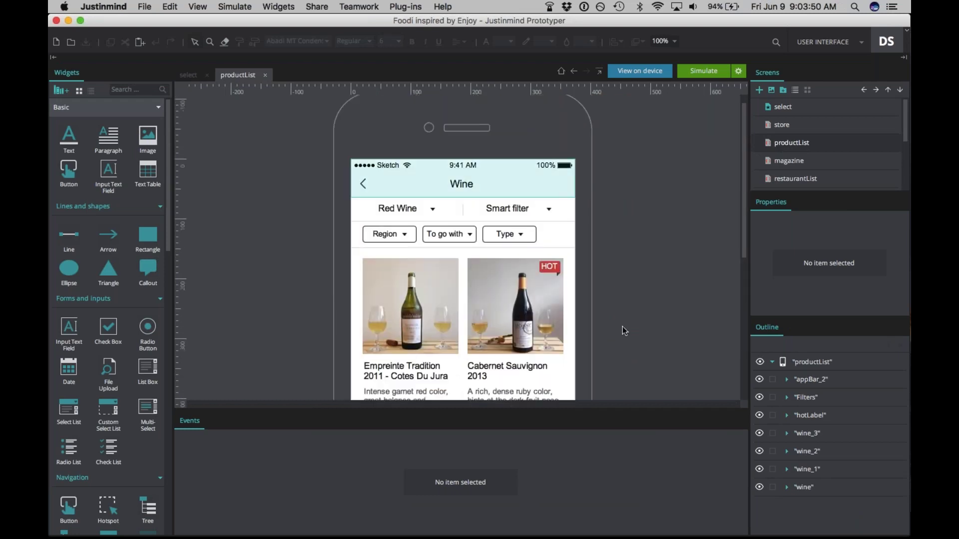
- Expand wine_1 and select its description, Cabernet Sauvignon 2013 title, Line_14 and Rectangle_6 photo in turn
{"action": "left_click", "coordinate": [519, 300]}
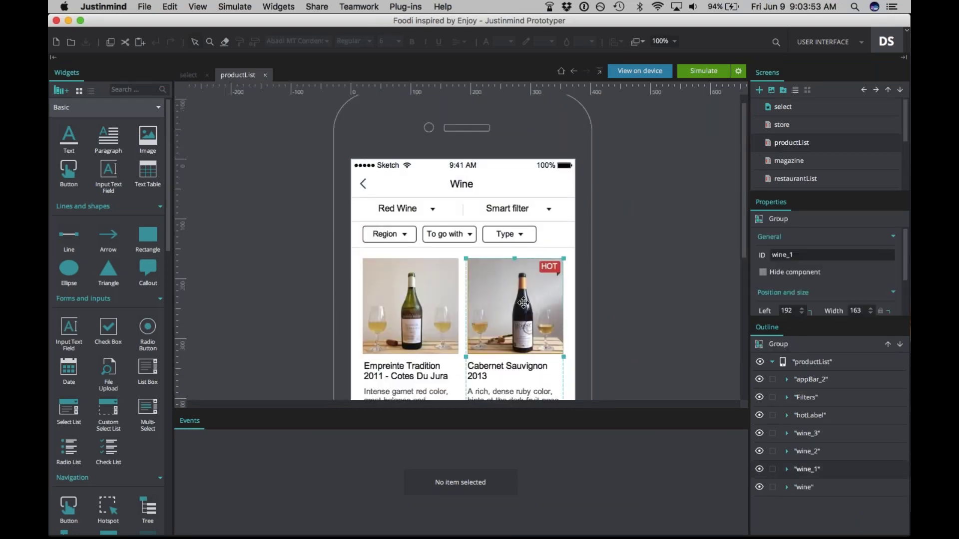
{"action": "scroll", "coordinate": [521, 302], "scroll_direction": "down", "scroll_amount": 3}
{"action": "left_click", "coordinate": [786, 470]}
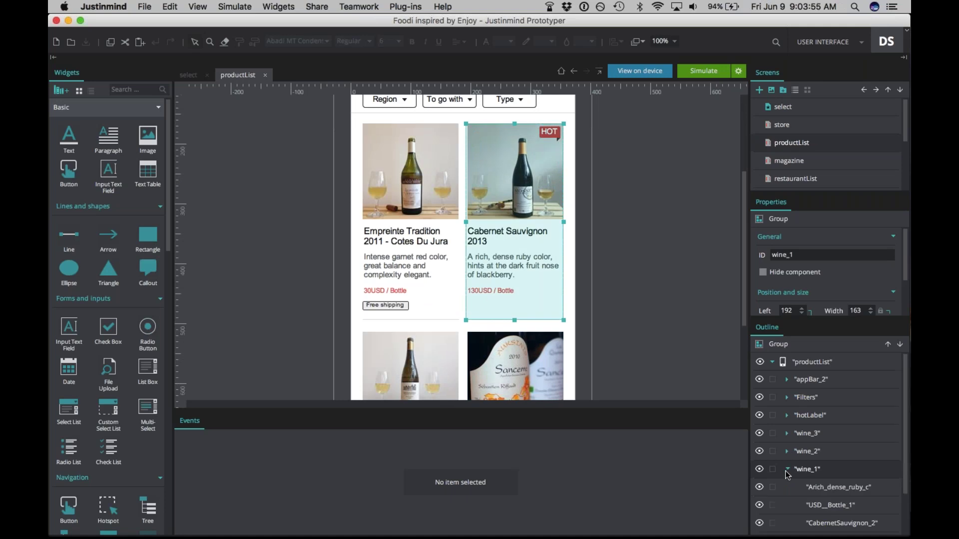
{"action": "left_click", "coordinate": [826, 489]}
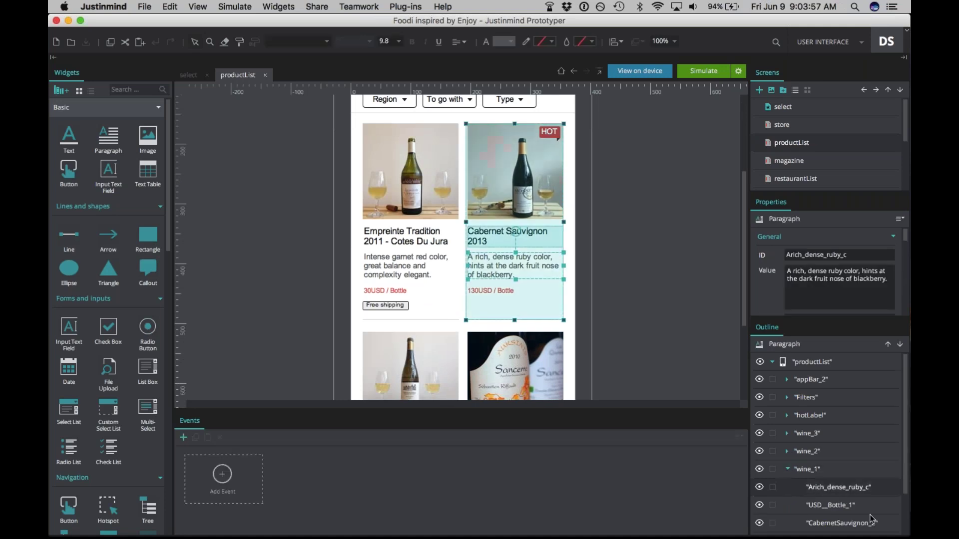
{"action": "scroll", "coordinate": [853, 457], "scroll_direction": "down", "scroll_amount": 2}
{"action": "left_click", "coordinate": [839, 463]}
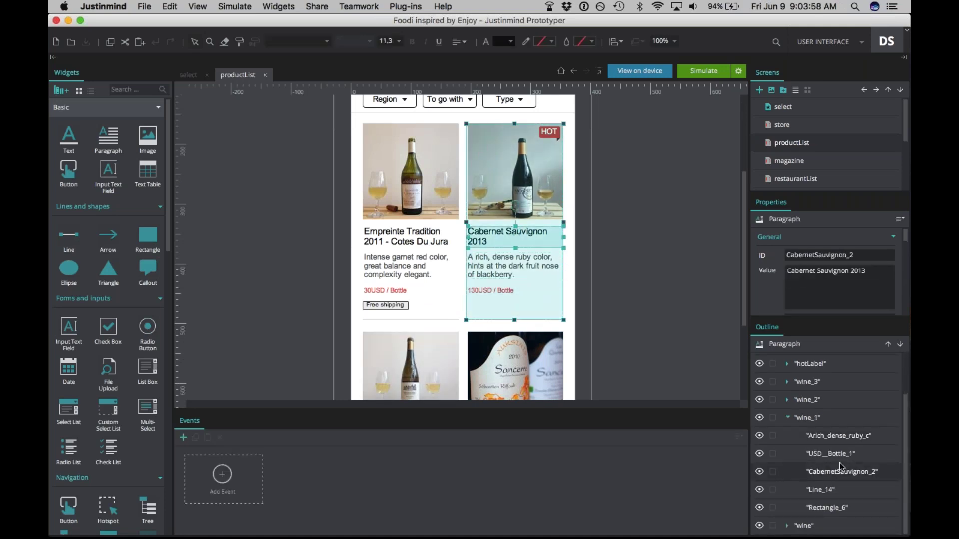
{"action": "left_click", "coordinate": [822, 489]}
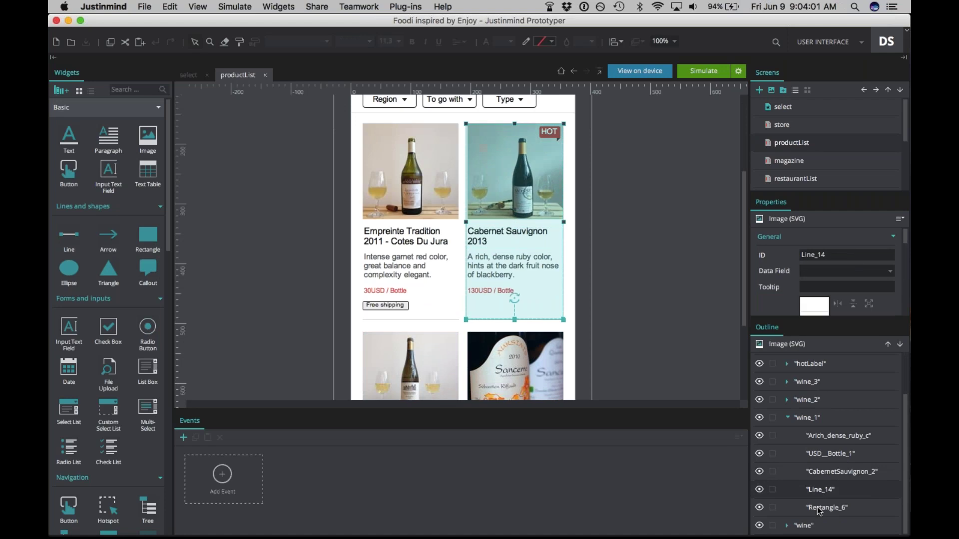
{"action": "left_click", "coordinate": [819, 507]}
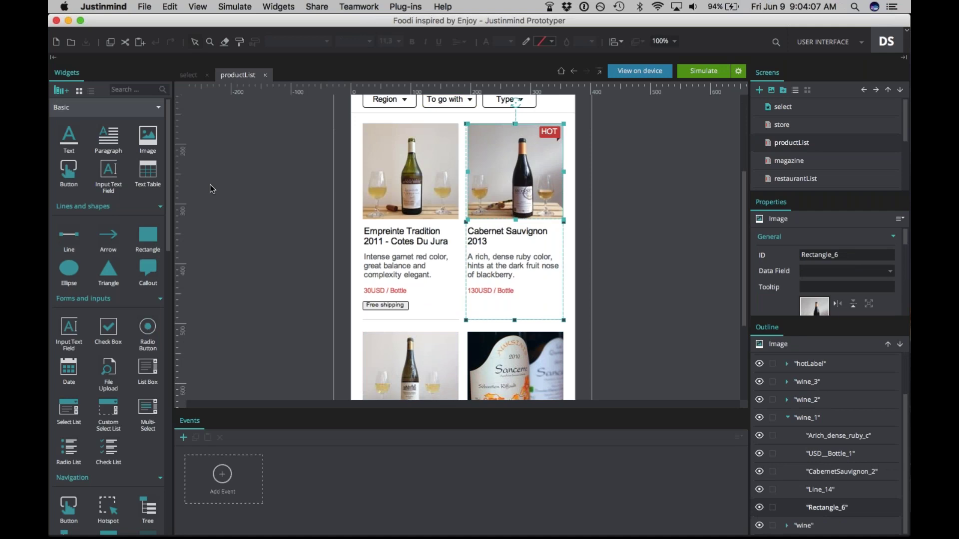
{"action": "left_click", "coordinate": [145, 6]}
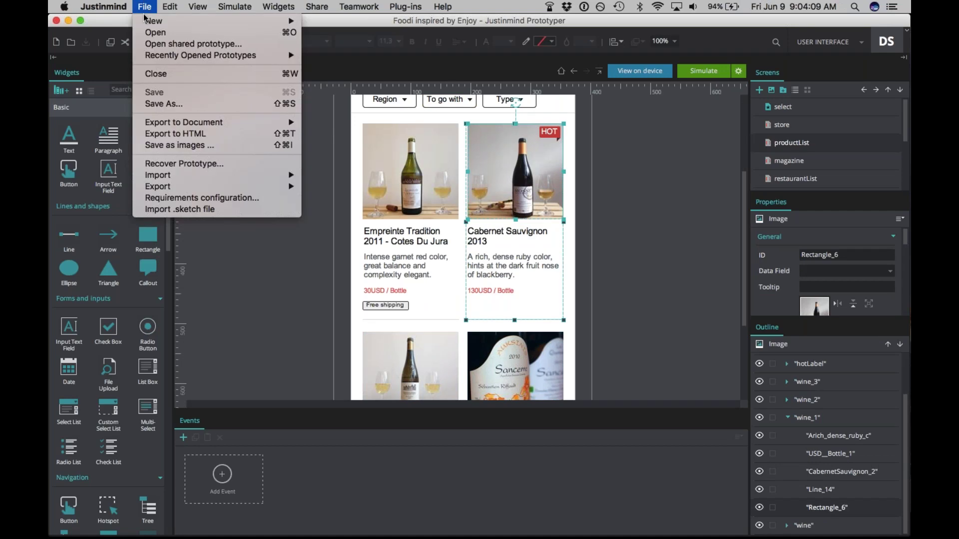
- Start a new prototype and choose iPhone as the target device
{"action": "mouse_move", "coordinate": [289, 21]}
{"action": "left_click", "coordinate": [337, 24]}
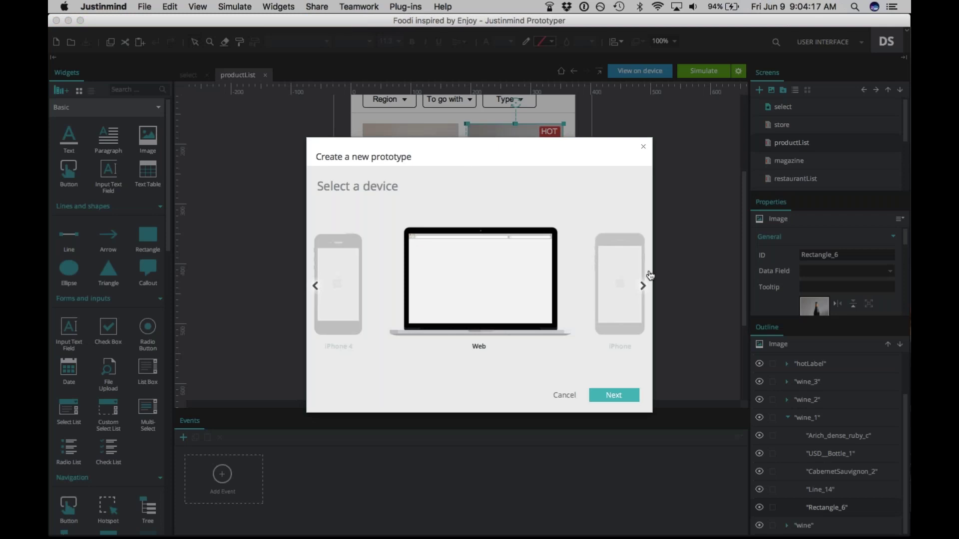
{"action": "left_click", "coordinate": [643, 285]}
{"action": "left_click", "coordinate": [643, 286]}
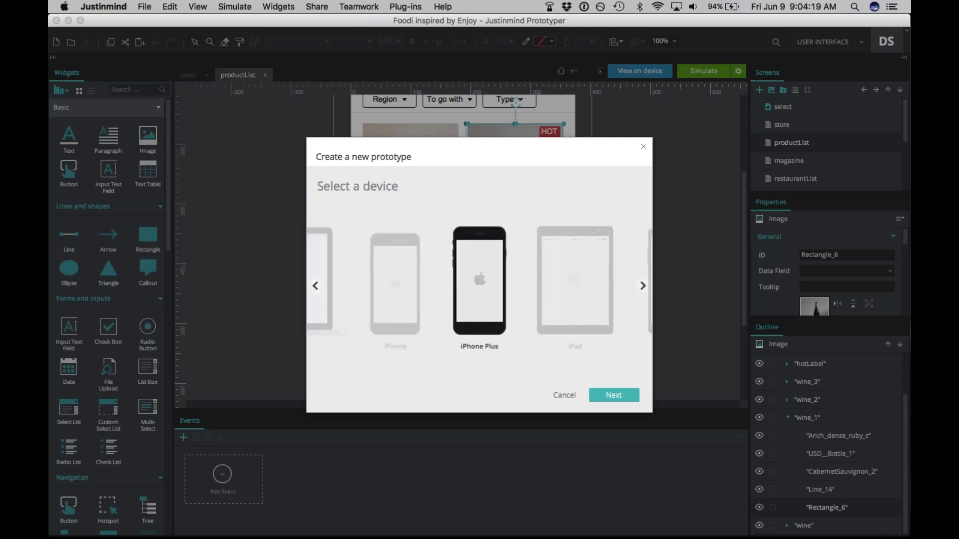
{"action": "left_click", "coordinate": [575, 302]}
{"action": "left_click", "coordinate": [574, 303]}
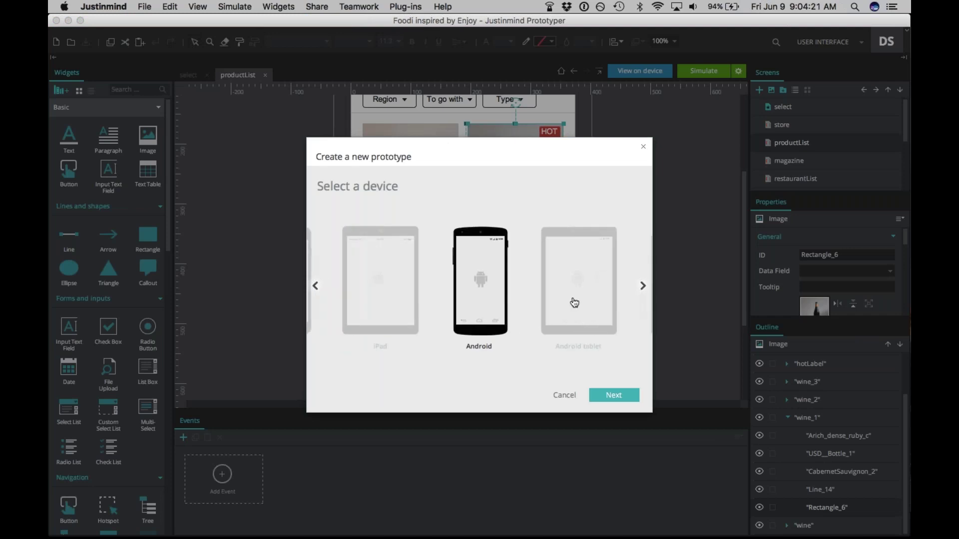
{"action": "left_click", "coordinate": [316, 286]}
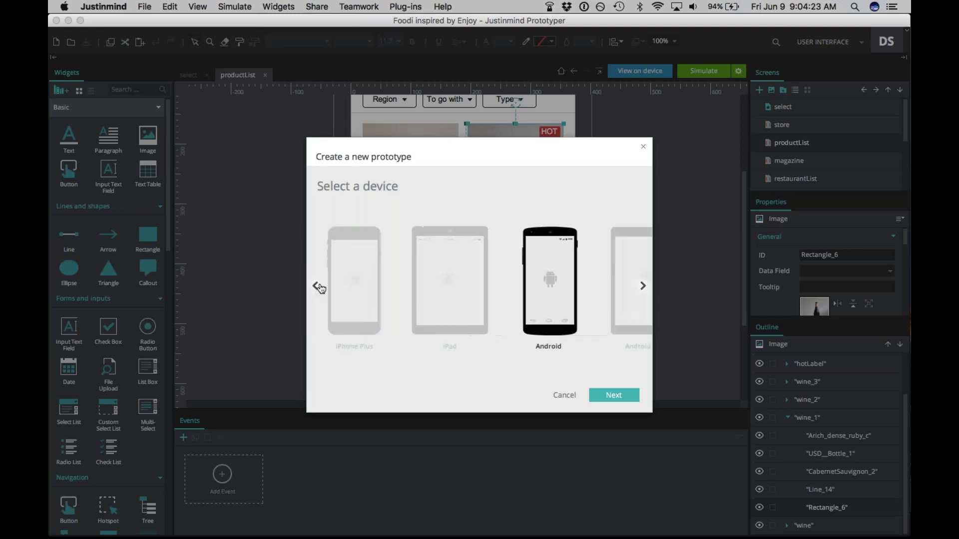
{"action": "left_click", "coordinate": [317, 287]}
{"action": "left_click", "coordinate": [317, 287]}
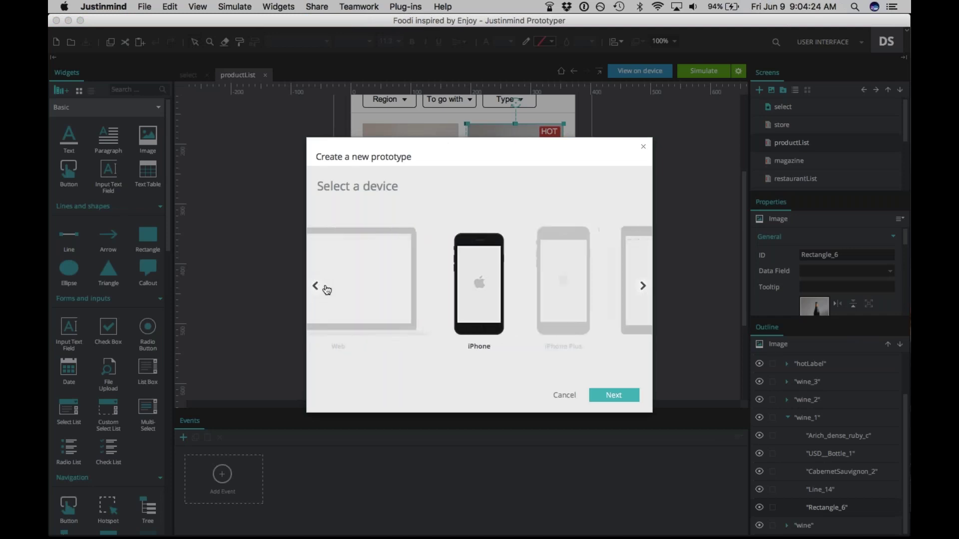
{"action": "left_click", "coordinate": [619, 400]}
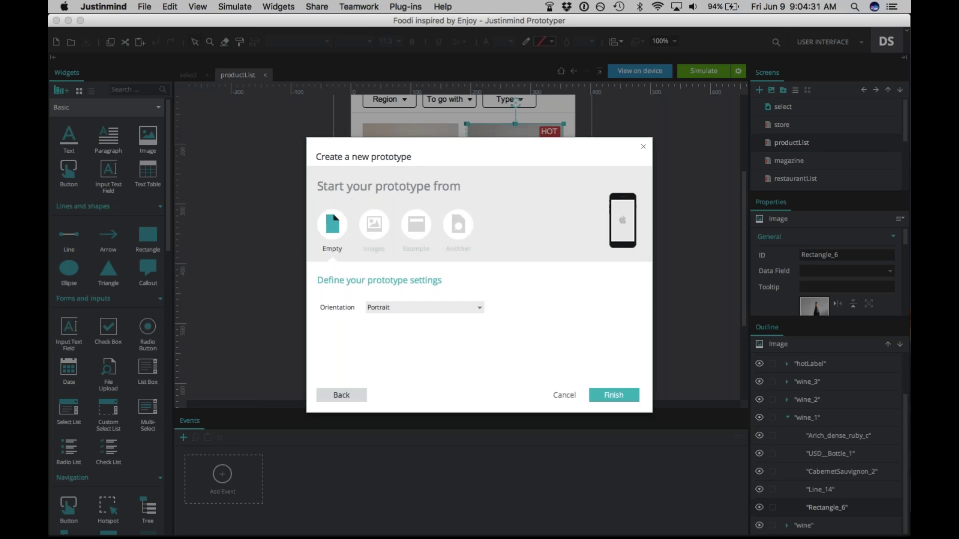
- Compare the starting options, then create the prototype Empty in Portrait orientation
{"action": "left_click", "coordinate": [374, 224]}
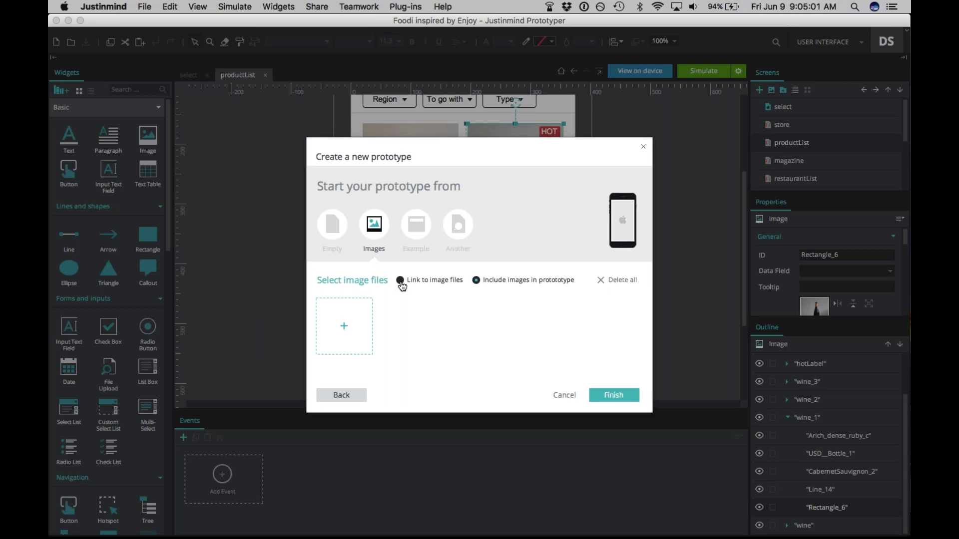
{"action": "left_click", "coordinate": [410, 234]}
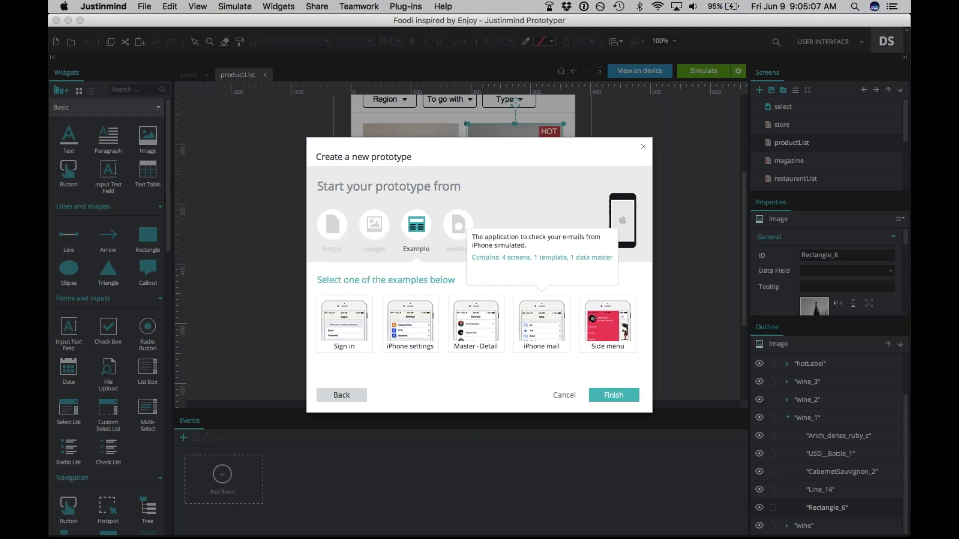
{"action": "left_click", "coordinate": [464, 234]}
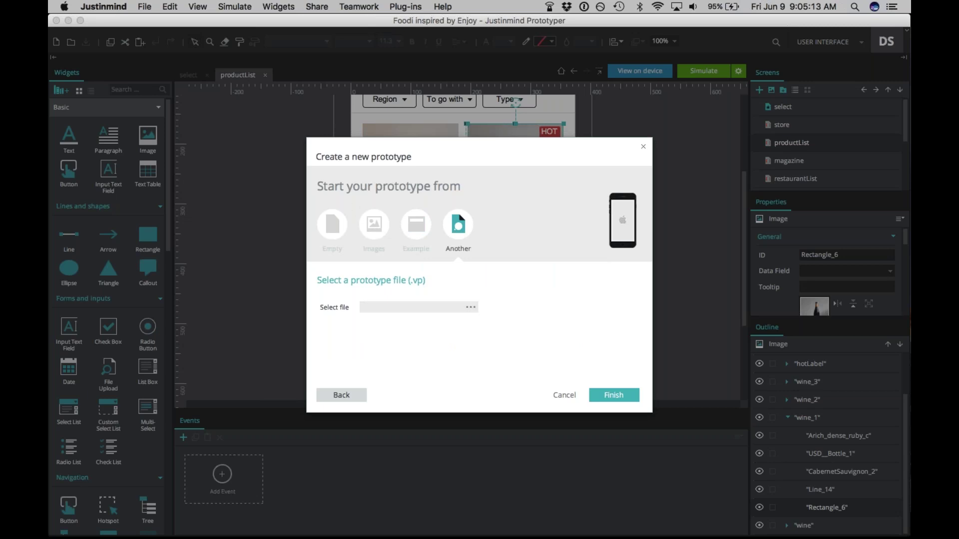
{"action": "left_click", "coordinate": [334, 226]}
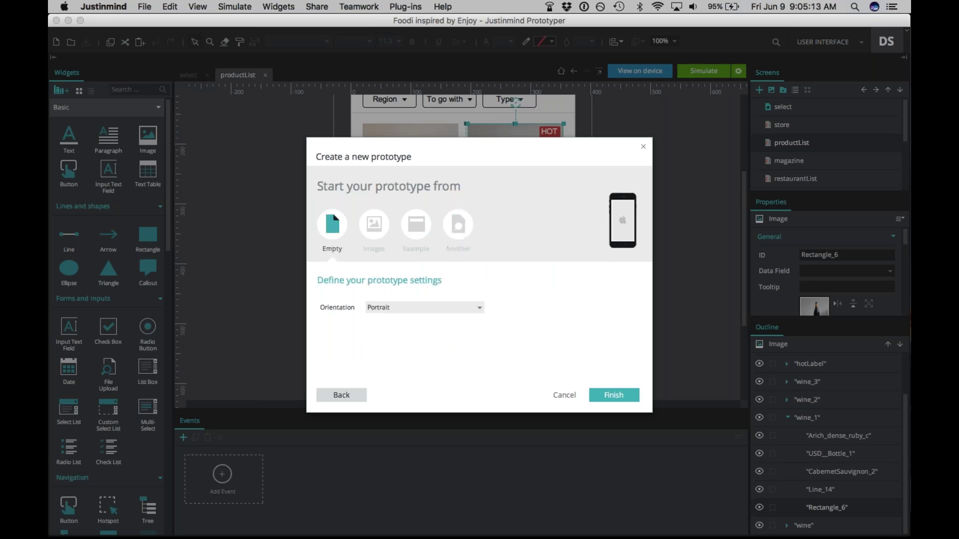
{"action": "left_click", "coordinate": [602, 399]}
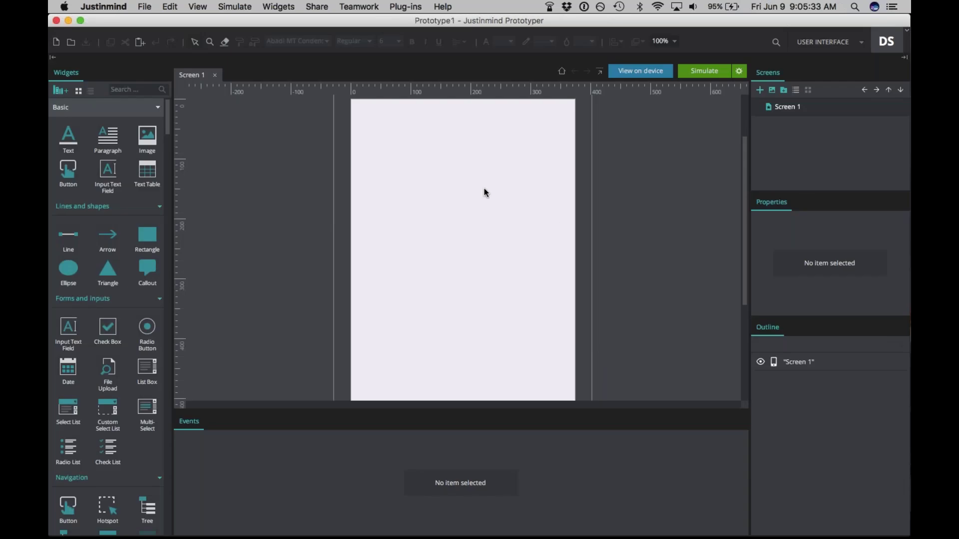
- Scroll to view Prototype1's blank Screen 1 in the iPhone frame and check the View menu
{"action": "scroll", "coordinate": [483, 192], "scroll_direction": "down", "scroll_amount": 5}
{"action": "scroll", "coordinate": [484, 191], "scroll_direction": "up", "scroll_amount": 7}
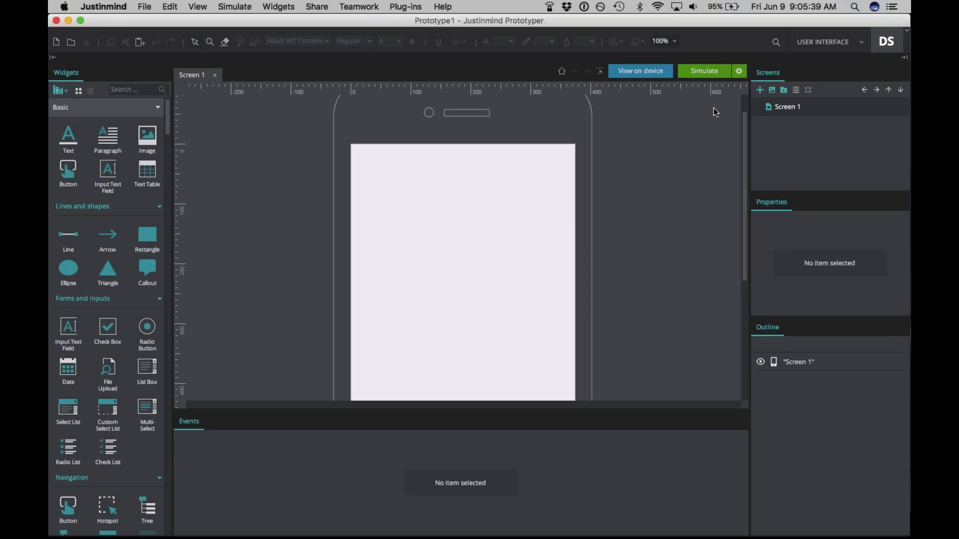
{"action": "mouse_move", "coordinate": [788, 112]}
{"action": "left_click", "coordinate": [196, 6]}
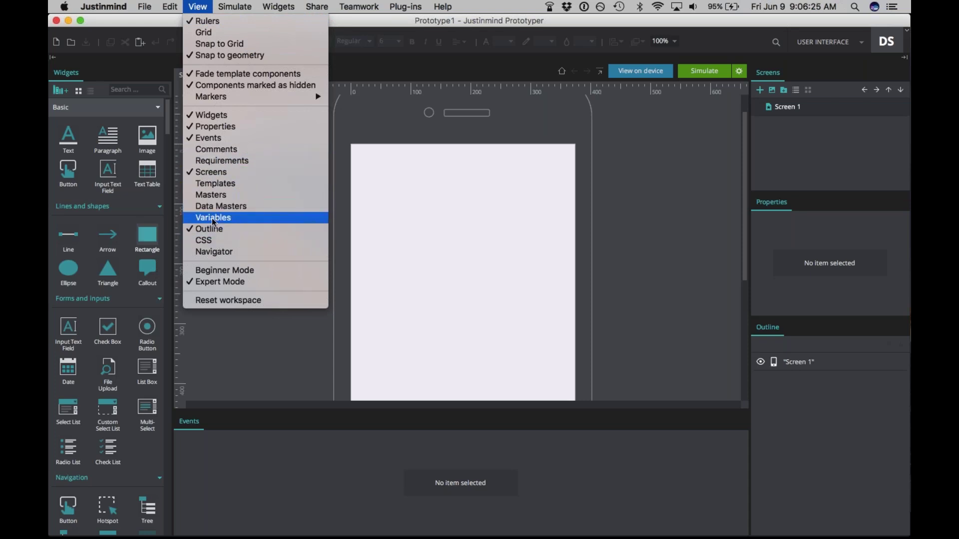
{"action": "left_click", "coordinate": [203, 5]}
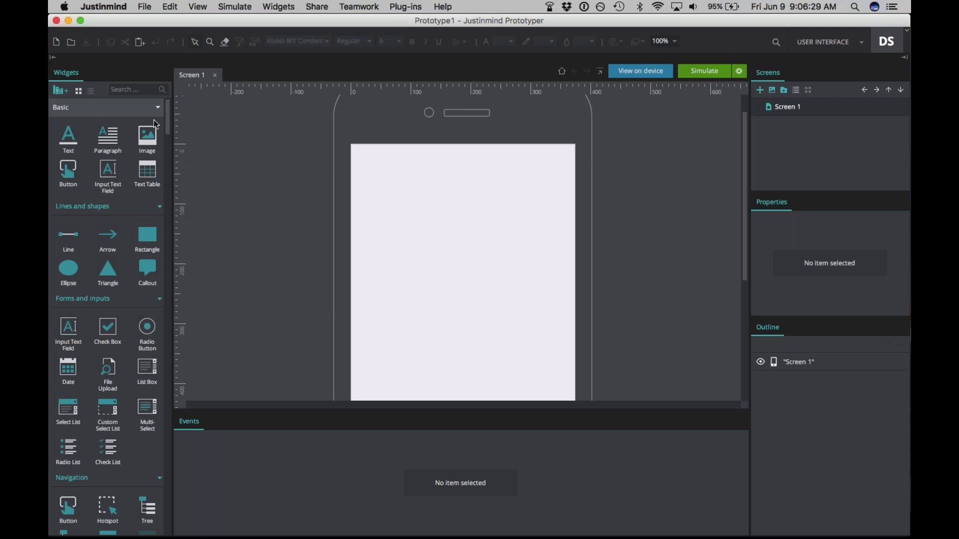
- Scroll the Widgets panel down to the iPhone iOS Screen examples, such as Splash screen and Sign in screen
{"action": "mouse_move", "coordinate": [166, 128]}
{"action": "left_mouse_down"}
{"action": "mouse_move", "coordinate": [168, 139]}
{"action": "mouse_move", "coordinate": [164, 121]}
{"action": "left_mouse_up"}
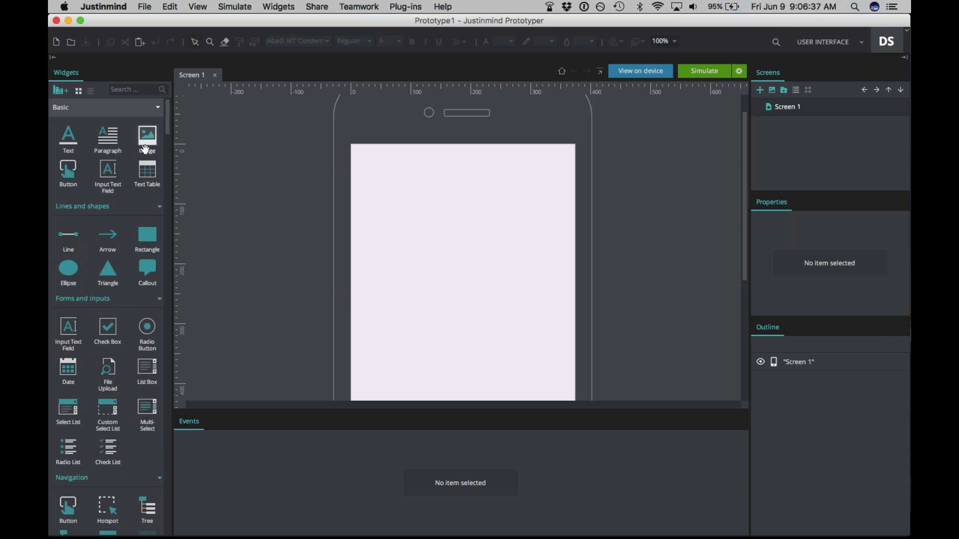
{"action": "left_click_drag", "start_coordinate": [167, 132], "coordinate": [167, 172]}
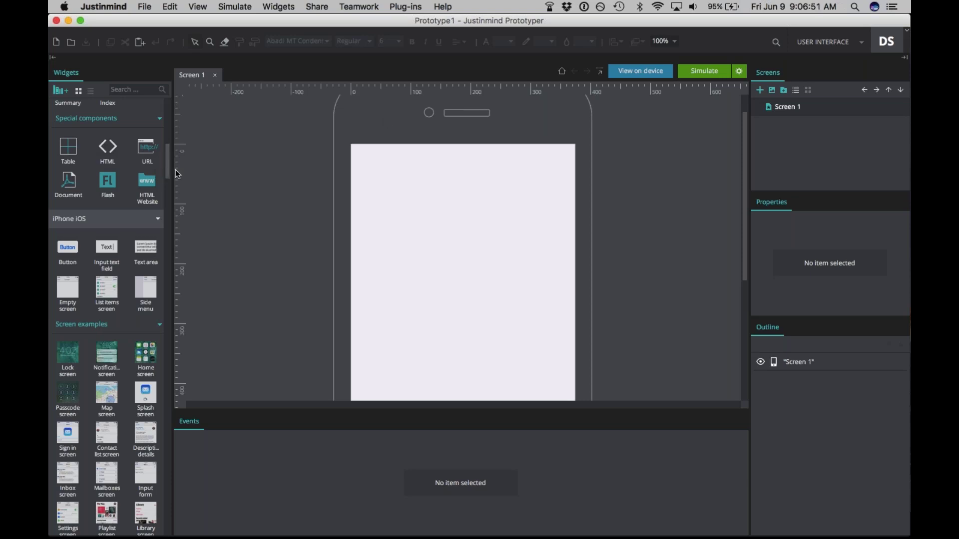
{"action": "left_click_drag", "start_coordinate": [167, 173], "coordinate": [167, 232]}
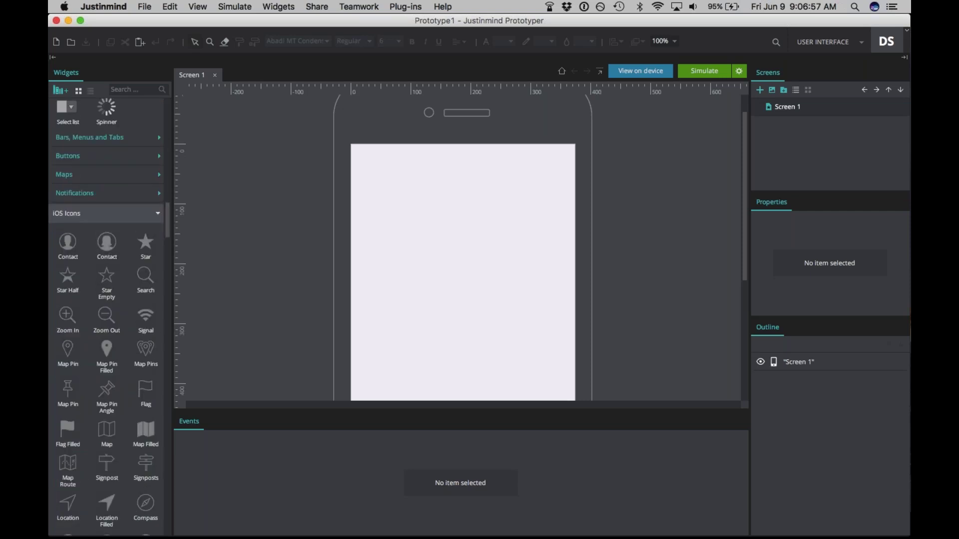
{"action": "left_click_drag", "start_coordinate": [167, 223], "coordinate": [165, 177]}
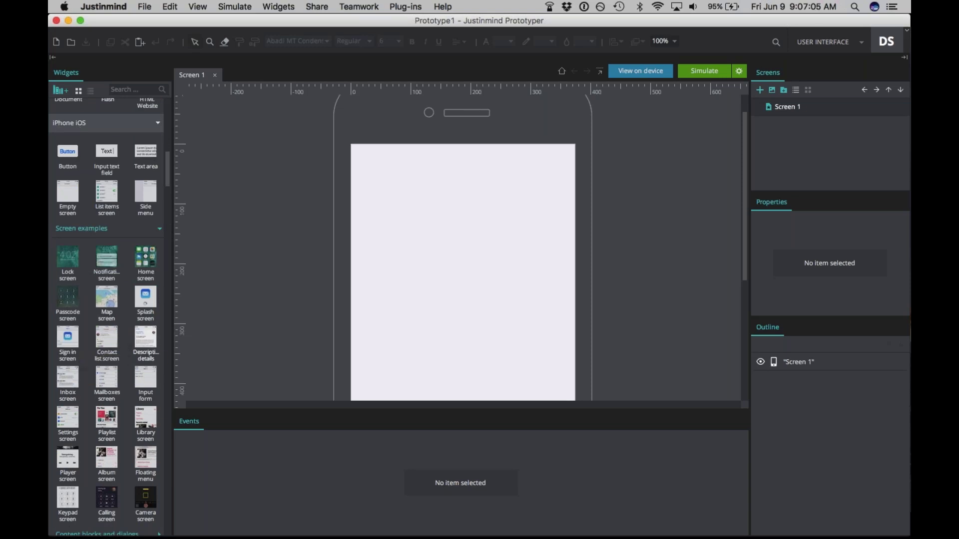
- Place the Splash screen example on Screen 1 and delete its mail logo image
{"action": "left_click_drag", "start_coordinate": [156, 306], "coordinate": [354, 150]}
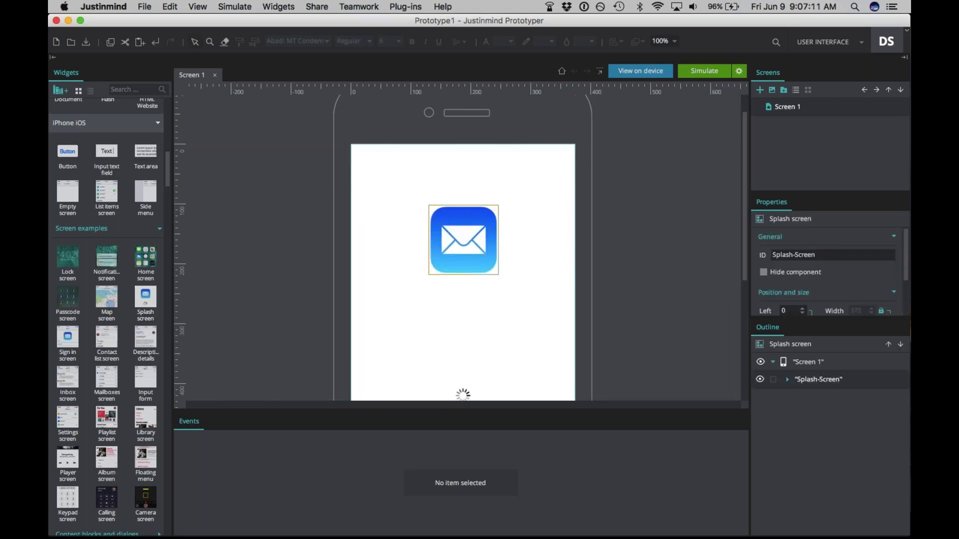
{"action": "scroll", "coordinate": [439, 216], "scroll_direction": "down", "scroll_amount": 2}
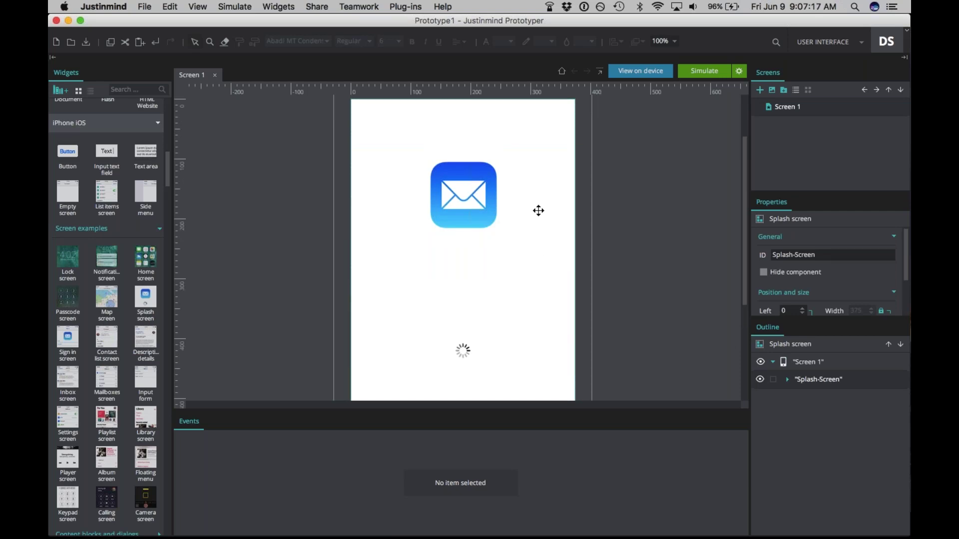
{"action": "left_click", "coordinate": [479, 205]}
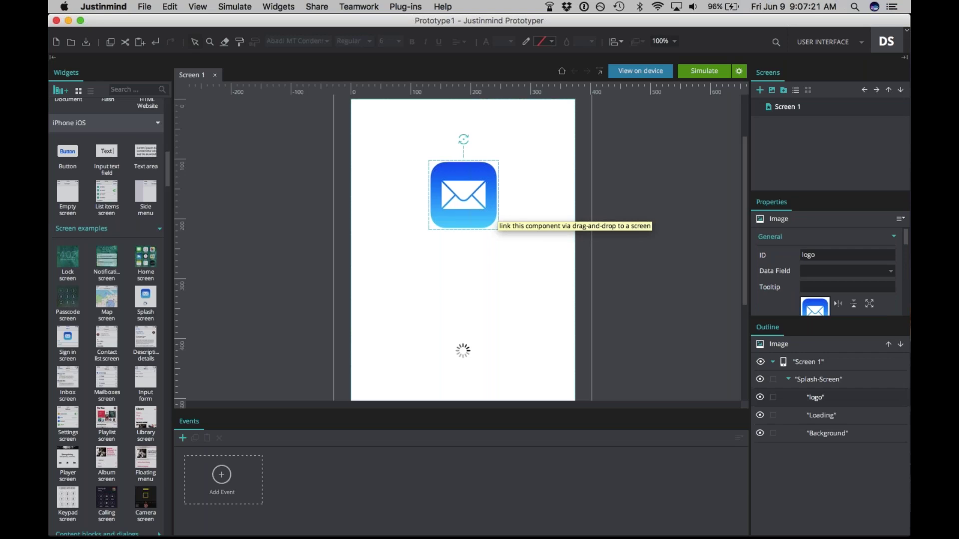
{"action": "key", "text": "Delete"}
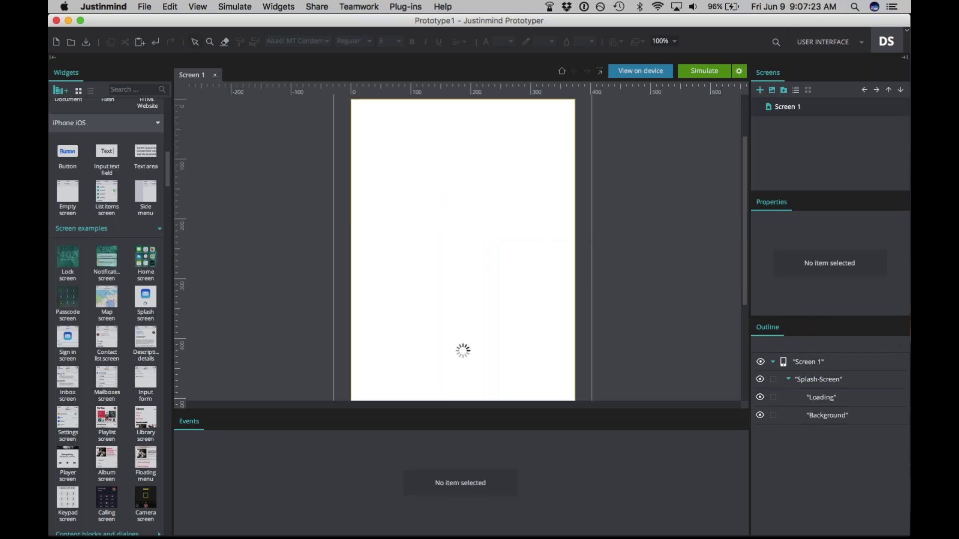
{"action": "scroll", "coordinate": [463, 249], "scroll_direction": "down", "scroll_amount": 2}
{"action": "scroll", "coordinate": [463, 250], "scroll_direction": "down", "scroll_amount": 4}
{"action": "scroll", "coordinate": [463, 249], "scroll_direction": "up", "scroll_amount": 2}
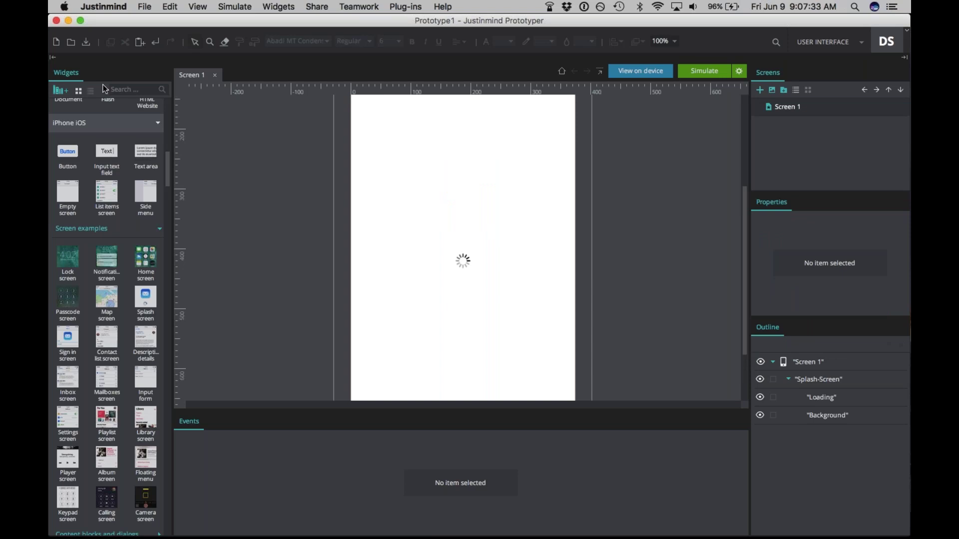
- Search widgets for 'headph' and drop the Headphones icon onto the splash screen
{"action": "left_click", "coordinate": [124, 91]}
{"action": "type", "text": "headph"}
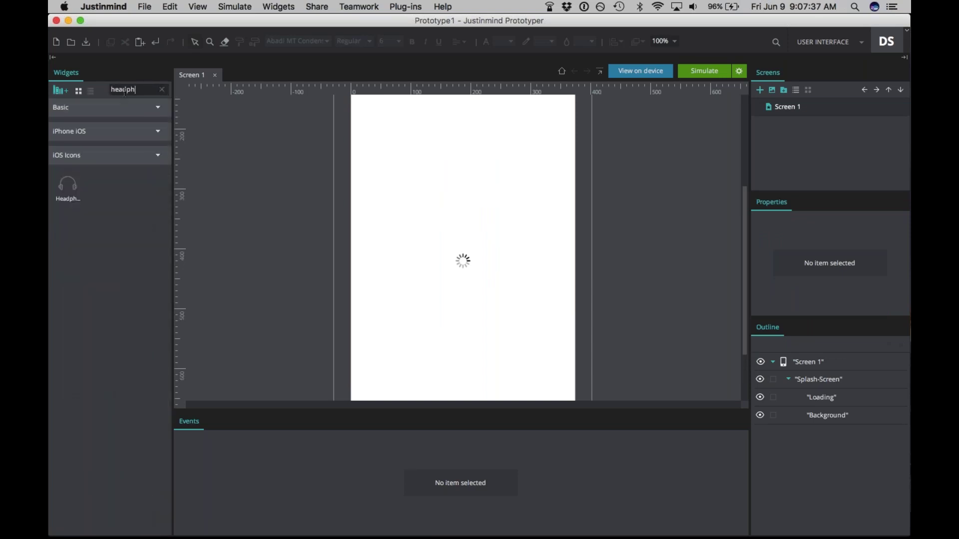
{"action": "left_click_drag", "start_coordinate": [68, 185], "coordinate": [458, 209]}
{"action": "left_click", "coordinate": [459, 213]}
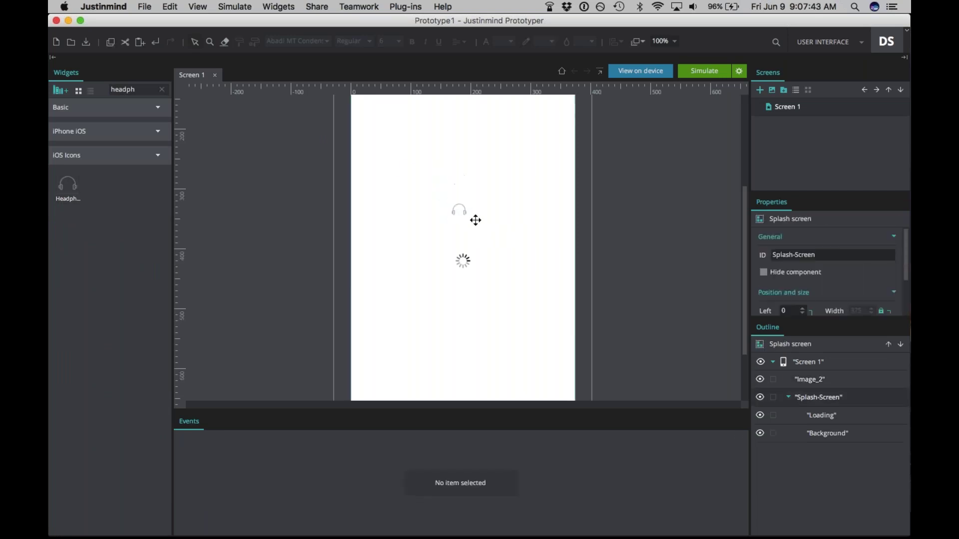
{"action": "left_click", "coordinate": [460, 214]}
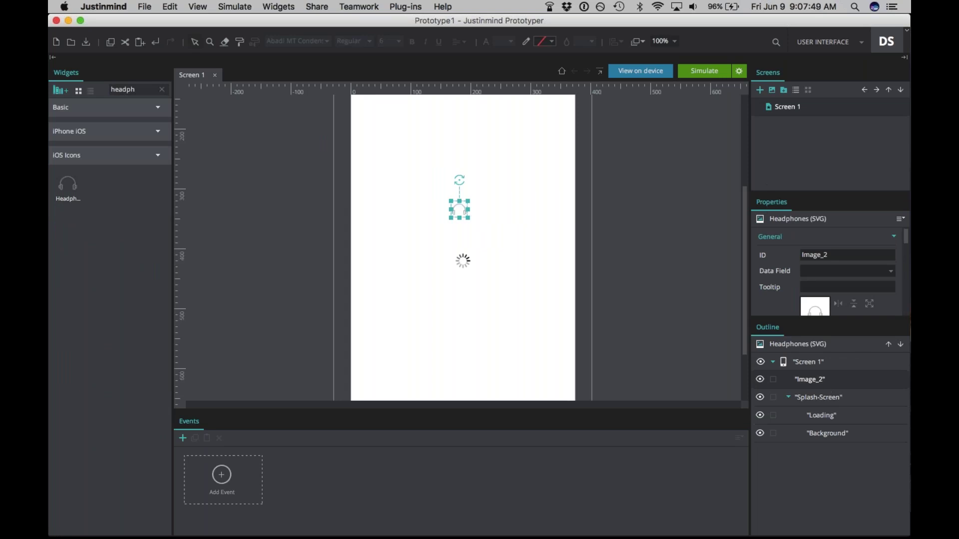
- Resize the headphones icon to 150 × 150 and move it above the spinner
{"action": "scroll", "coordinate": [827, 272], "scroll_direction": "down", "scroll_amount": 5}
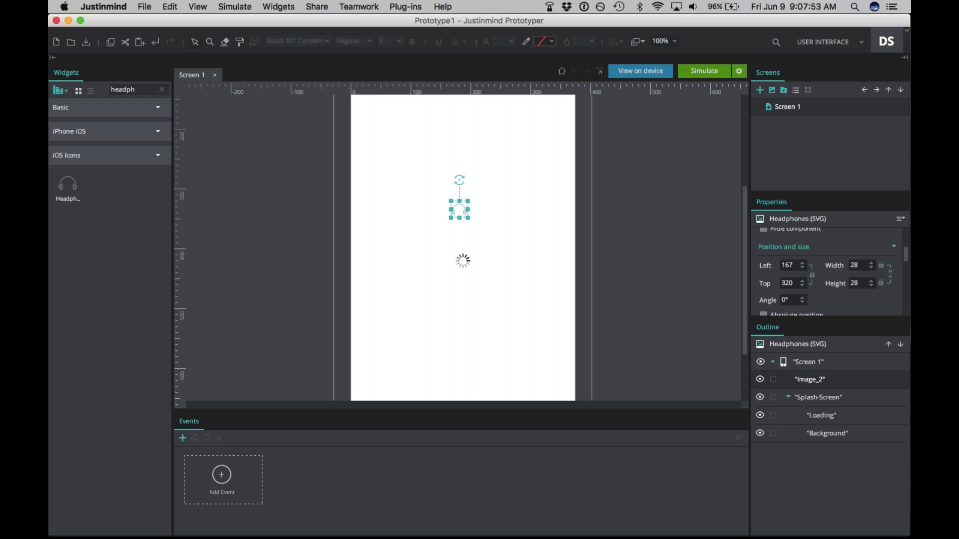
{"action": "left_click", "coordinate": [860, 265]}
{"action": "type", "text": "150"}
{"action": "key", "text": "Tab"}
{"action": "type", "text": "150"}
{"action": "key", "text": "Return"}
{"action": "left_click_drag", "start_coordinate": [510, 258], "coordinate": [478, 214]}
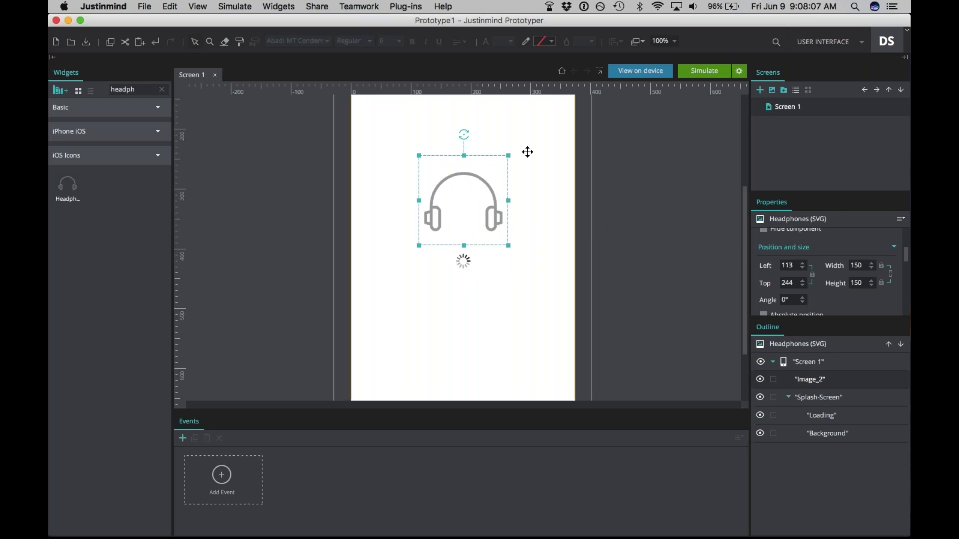
{"action": "left_click_drag", "start_coordinate": [508, 155], "coordinate": [714, 125]}
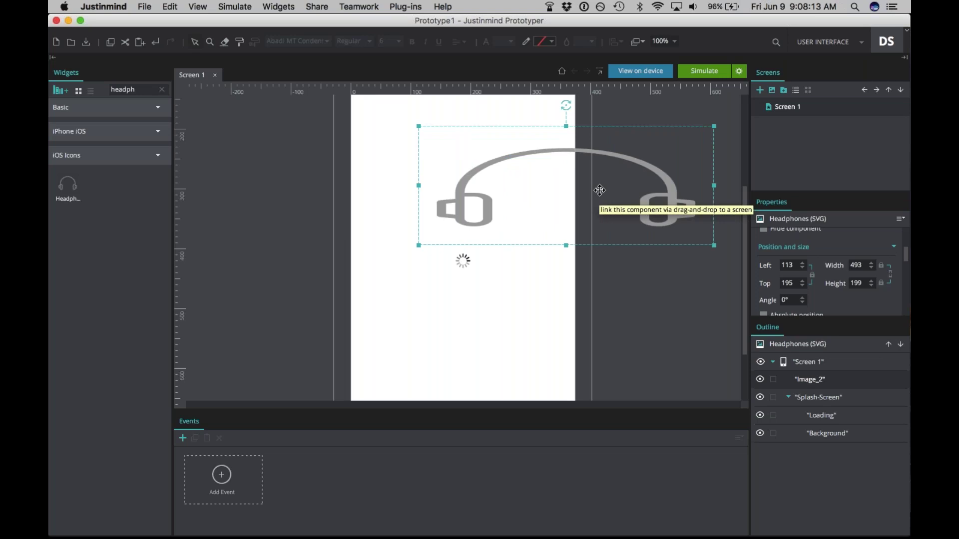
{"action": "key", "text": "super+z"}
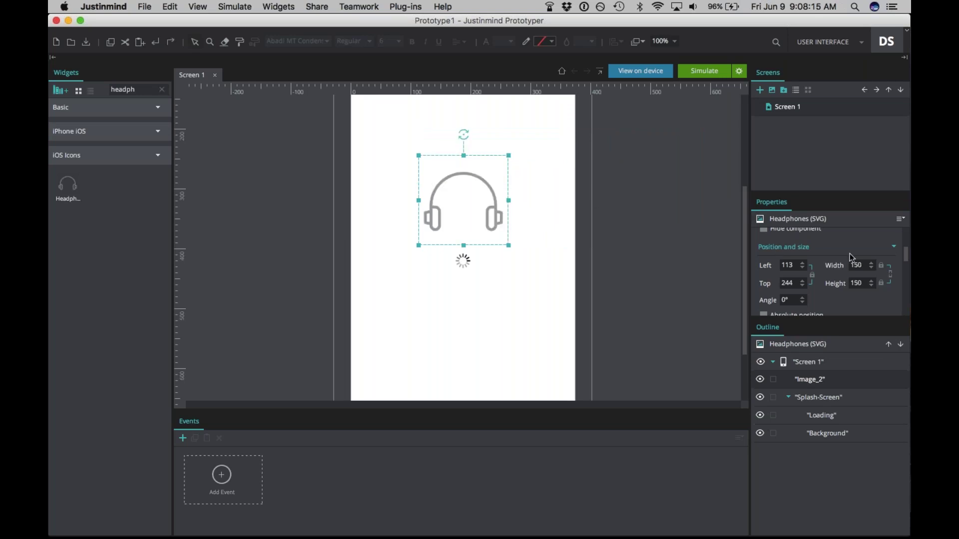
- Colour the headphones icon light blue and clear the widget search
{"action": "left_click_drag", "start_coordinate": [907, 257], "coordinate": [907, 286]}
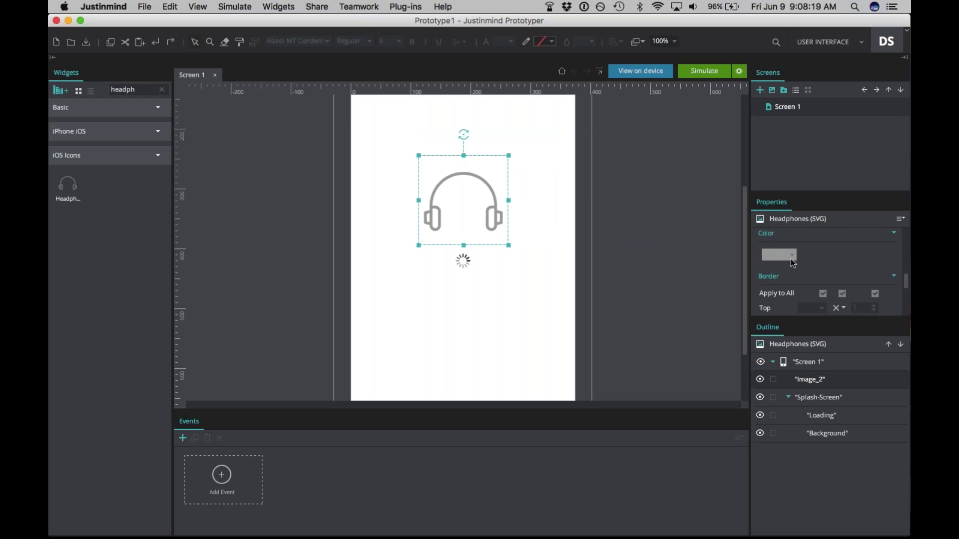
{"action": "left_click", "coordinate": [790, 259]}
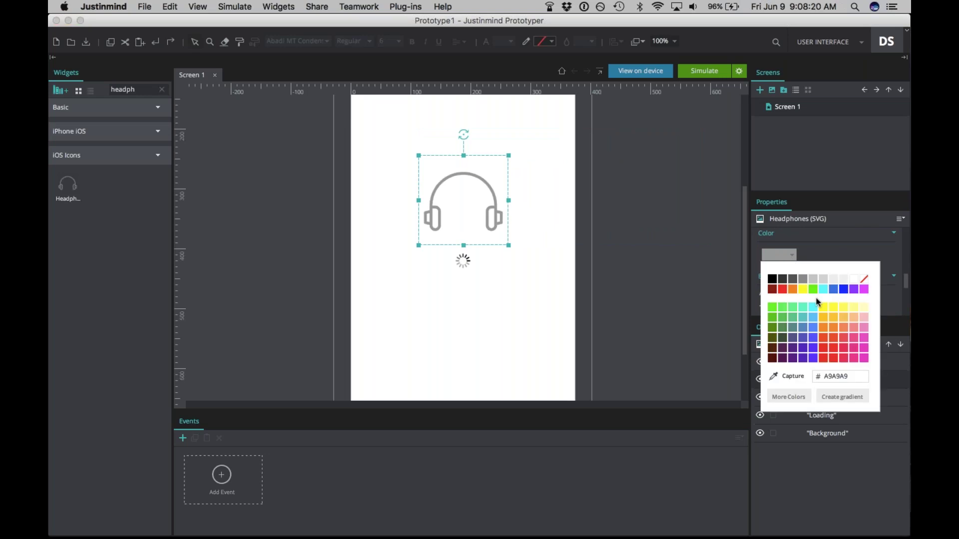
{"action": "left_click", "coordinate": [812, 318]}
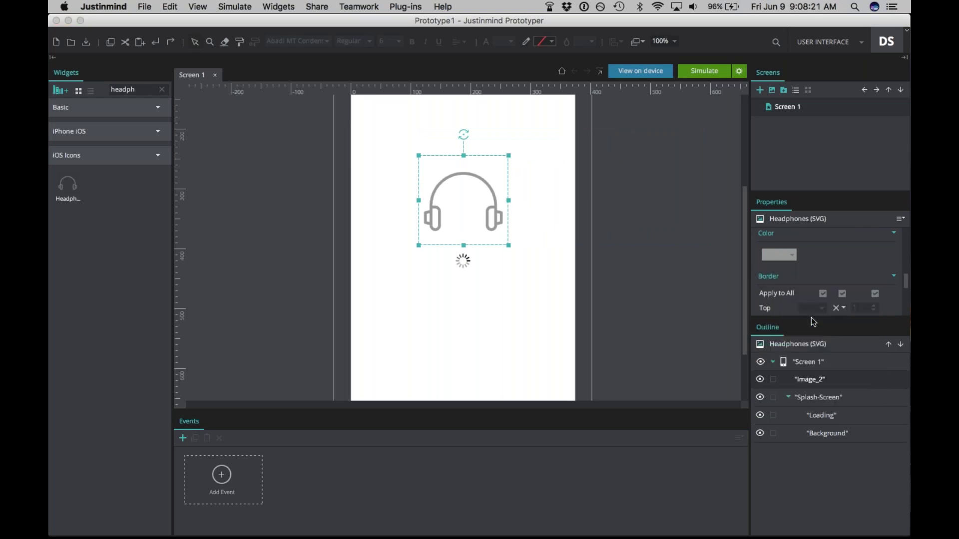
{"action": "scroll", "coordinate": [382, 268], "scroll_direction": "down", "scroll_amount": 2}
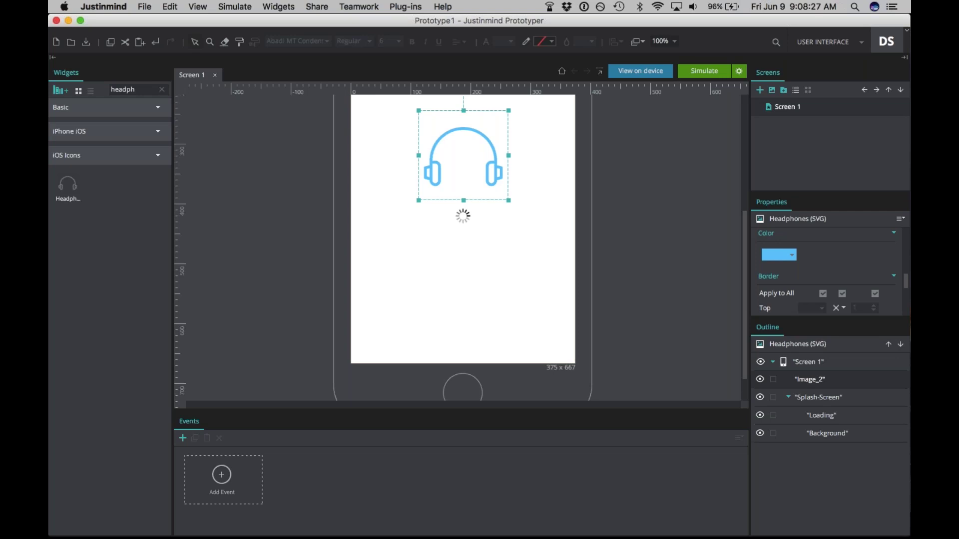
{"action": "key", "text": "Escape"}
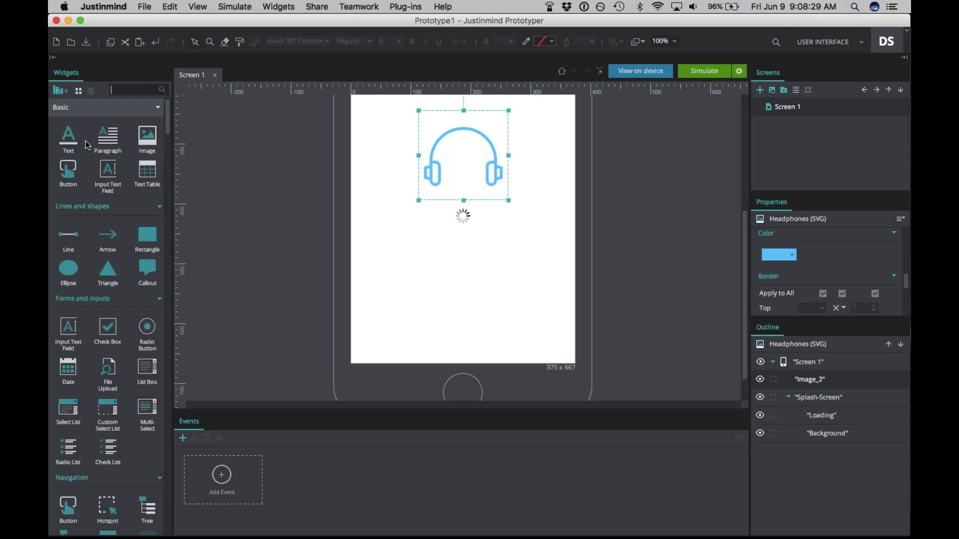
- Add a text element under the spinner reading 'Loading RateMyMusic'
{"action": "left_click_drag", "start_coordinate": [70, 138], "coordinate": [429, 238]}
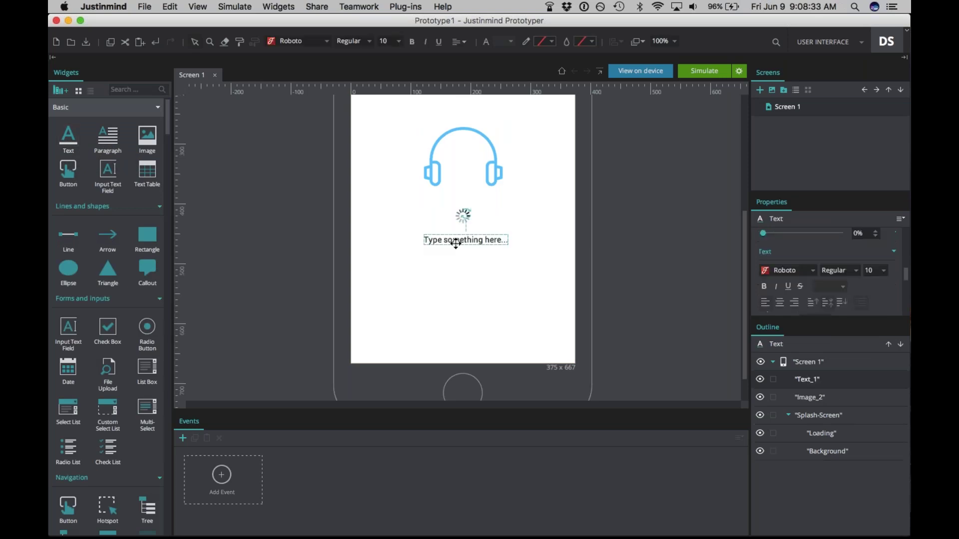
{"action": "double_click", "coordinate": [456, 243]}
{"action": "type", "text": "Loading "}
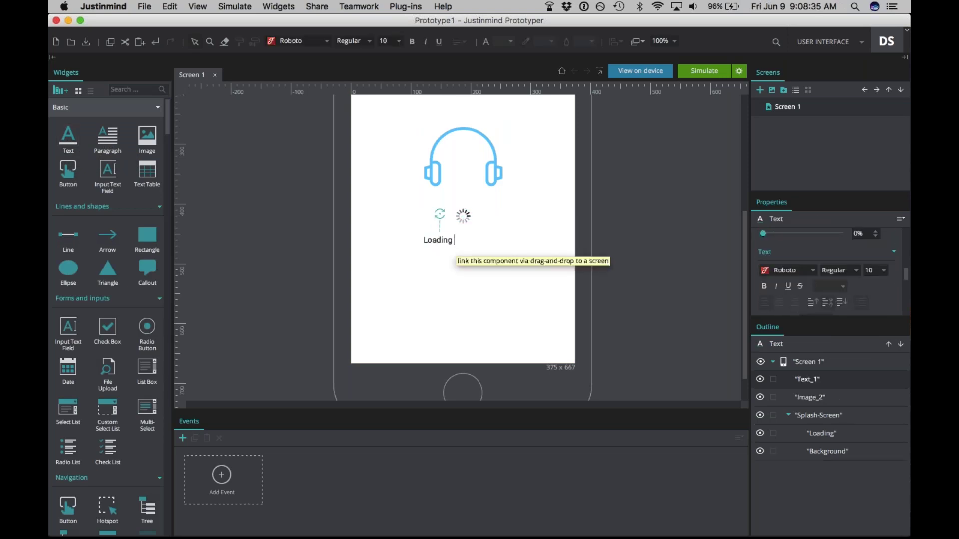
{"action": "type", "text": "RateMyMusic"}
{"action": "left_click", "coordinate": [455, 266]}
{"action": "left_click", "coordinate": [455, 266]}
{"action": "left_click", "coordinate": [455, 241]}
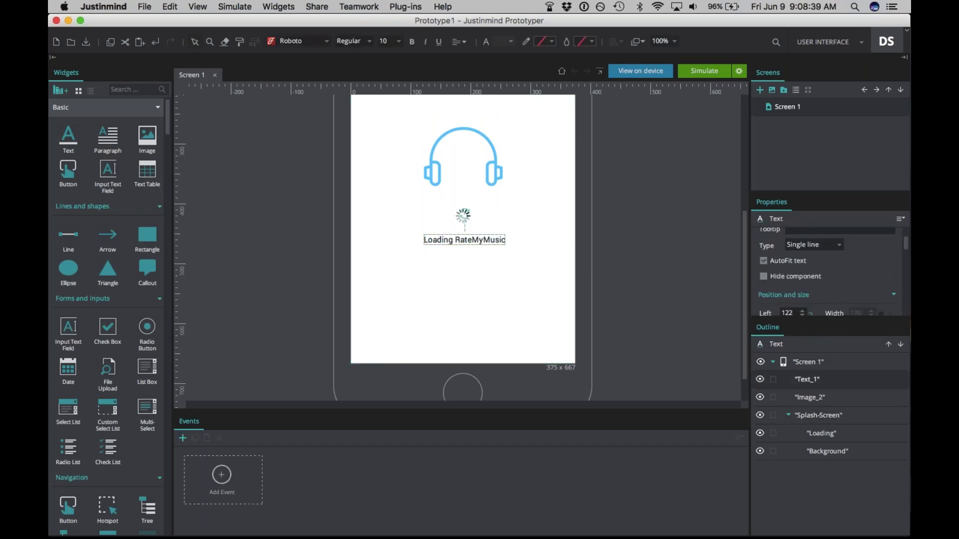
- Set the loading text's font size to 16 and centre it beneath the spinner
{"action": "left_click_drag", "start_coordinate": [907, 245], "coordinate": [907, 279]}
{"action": "left_click", "coordinate": [875, 270]}
{"action": "type", "text": "16"}
{"action": "key", "text": "Return"}
{"action": "left_click", "coordinate": [471, 283]}
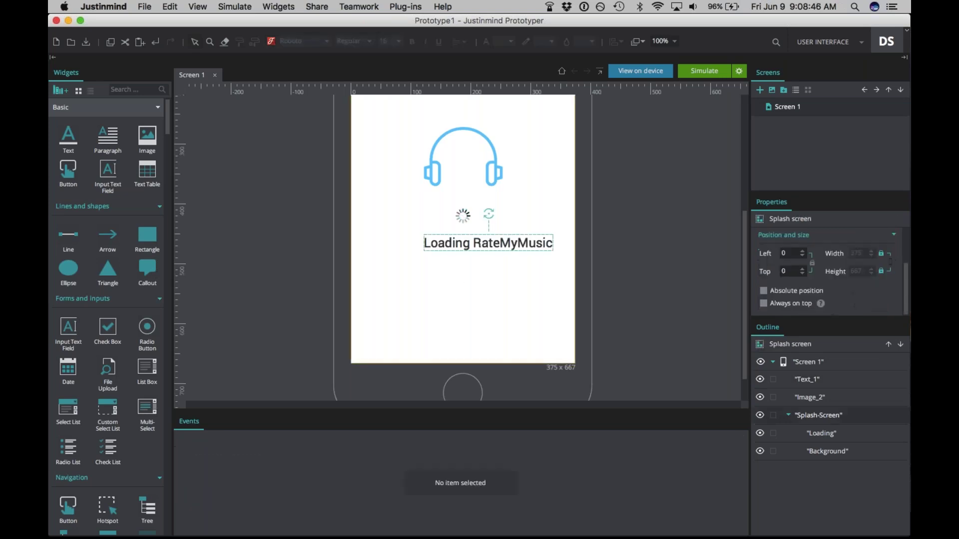
{"action": "left_click_drag", "start_coordinate": [478, 242], "coordinate": [458, 242]}
{"action": "left_click_drag", "start_coordinate": [455, 241], "coordinate": [456, 242]}
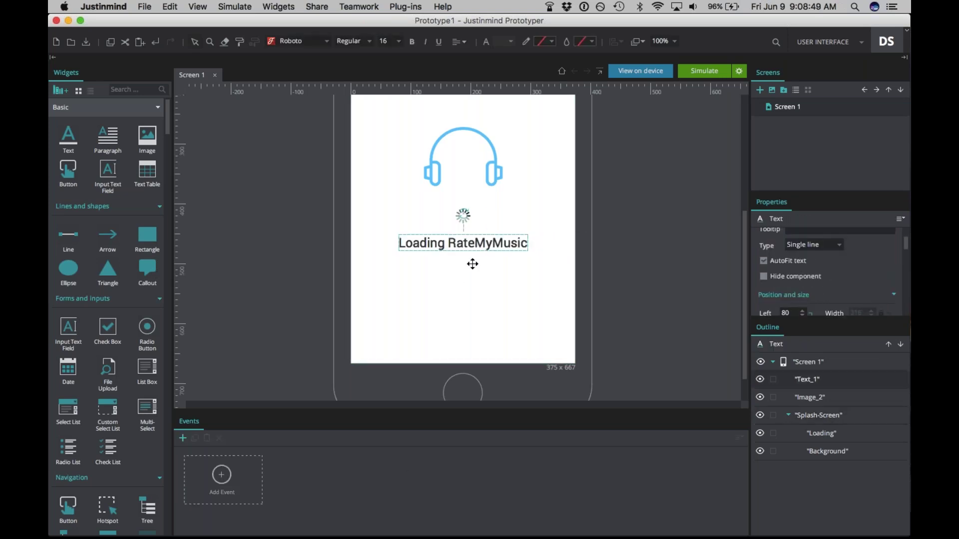
{"action": "left_click", "coordinate": [473, 271]}
{"action": "scroll", "coordinate": [473, 280], "scroll_direction": "up", "scroll_amount": 5}
{"action": "scroll", "coordinate": [472, 287], "scroll_direction": "down", "scroll_amount": 4}
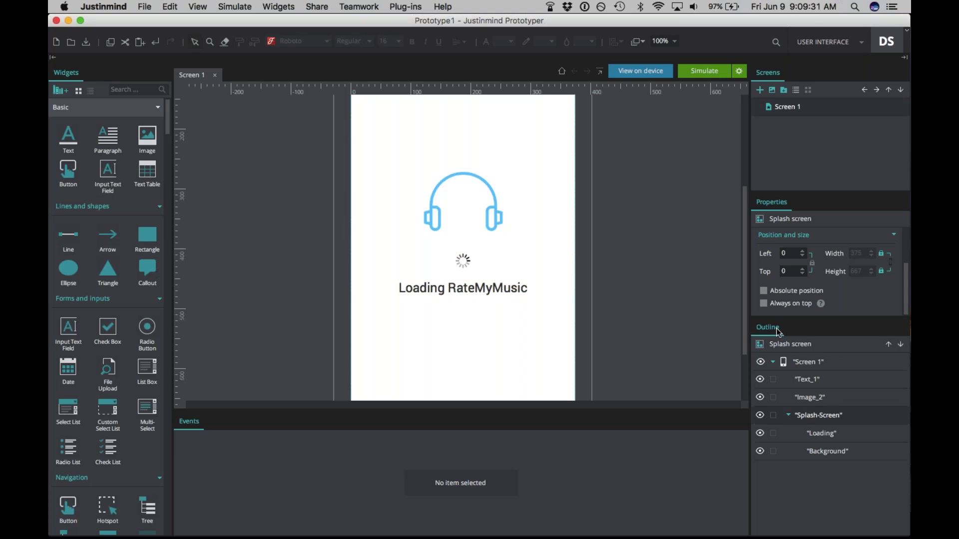
- Group Text_1, Image_2 and Splash-Screen into a dynamic panel from the Outline
{"action": "left_click", "coordinate": [814, 381]}
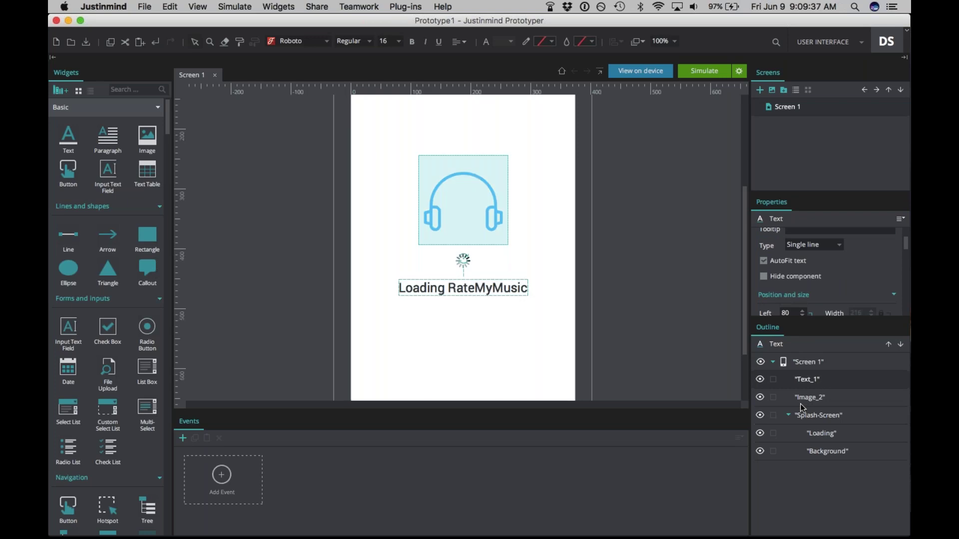
{"action": "left_click", "coordinate": [808, 400], "text": "shift"}
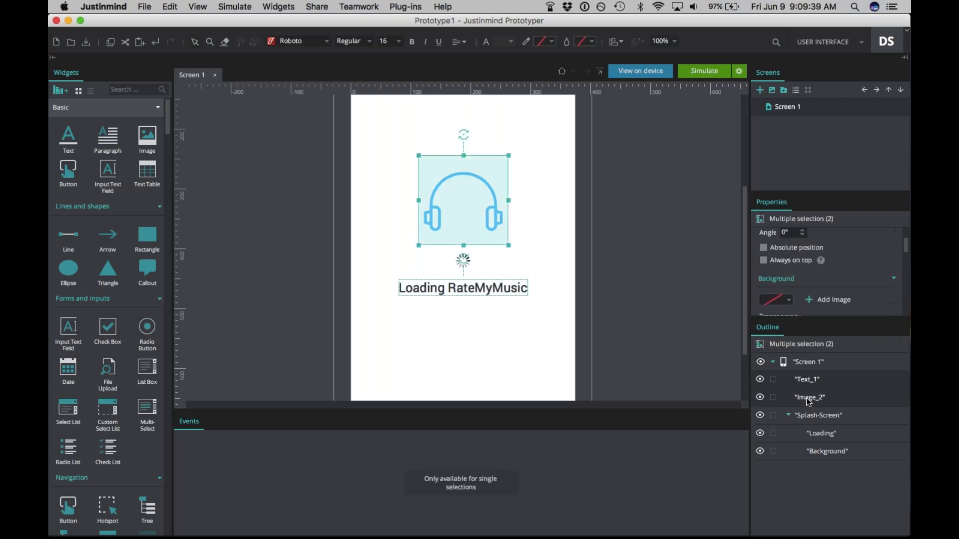
{"action": "left_click", "coordinate": [813, 416], "text": "shift"}
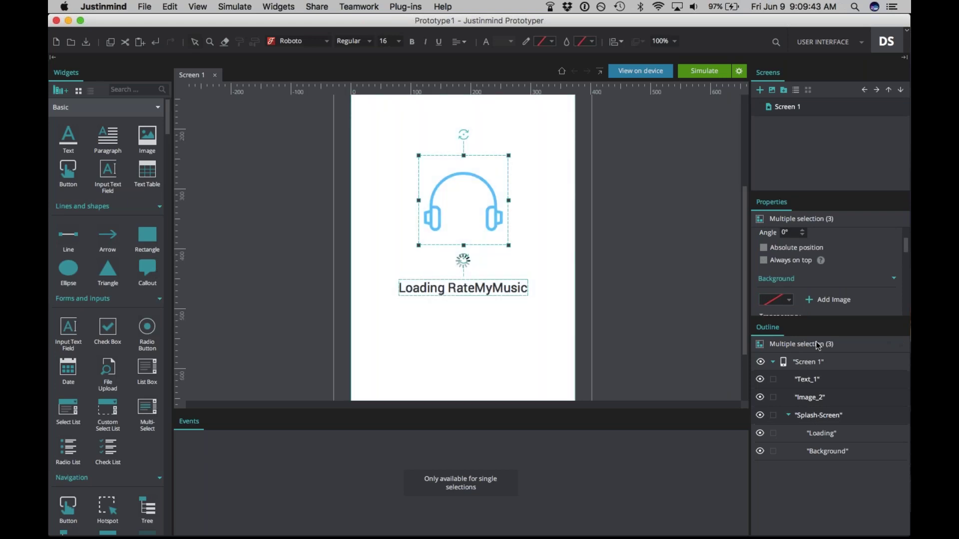
{"action": "right_click", "coordinate": [817, 406]}
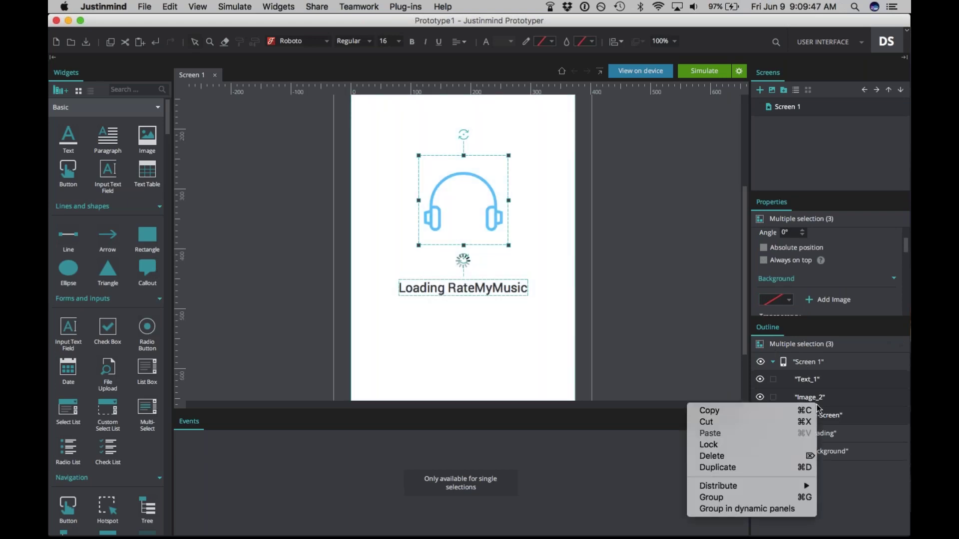
{"action": "left_click", "coordinate": [764, 509]}
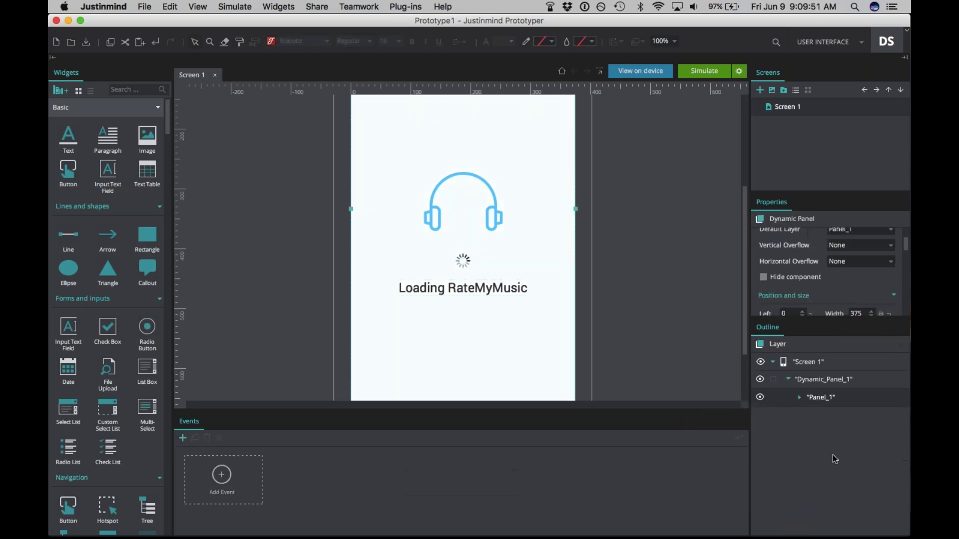
- Expand Panel_1 to check its grouped contents, then collapse it again
{"action": "left_click", "coordinate": [799, 397]}
{"action": "left_click", "coordinate": [832, 418]}
{"action": "left_click", "coordinate": [819, 398]}
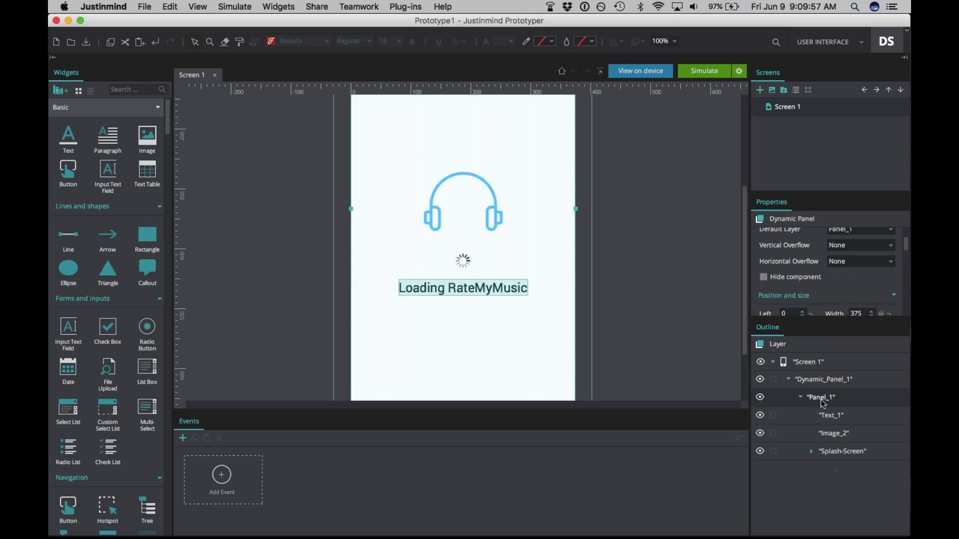
{"action": "left_click", "coordinate": [800, 397]}
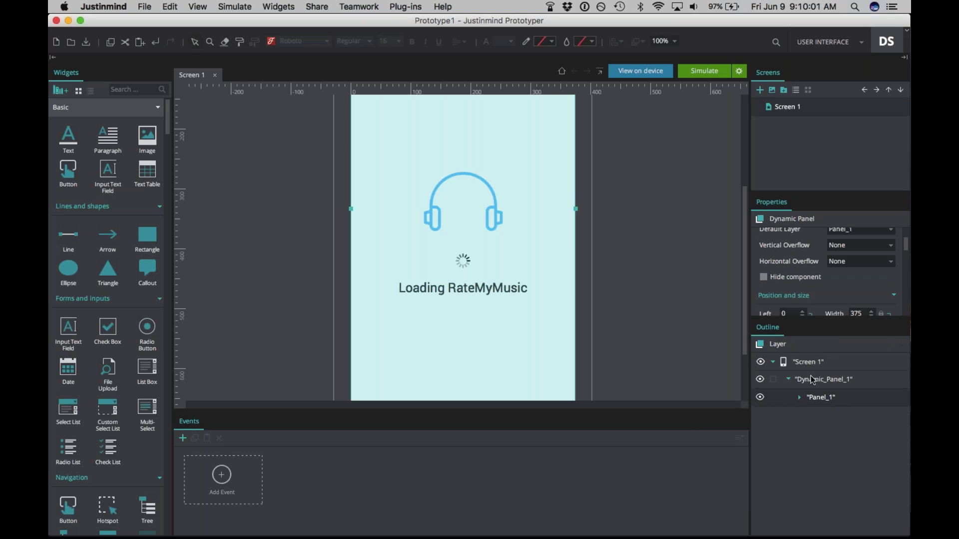
{"action": "scroll", "coordinate": [710, 337], "scroll_direction": "up", "scroll_amount": 5}
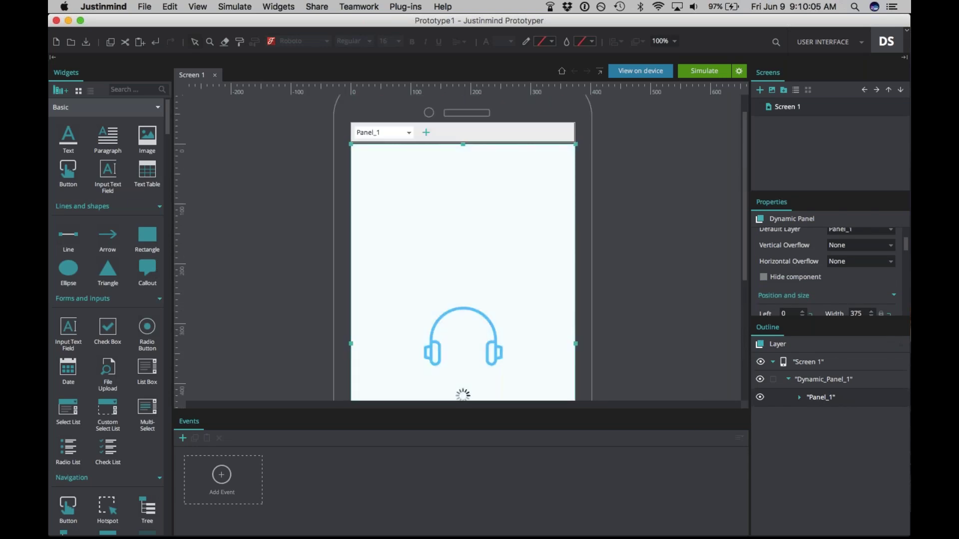
- Add a Panel_2 layer with a small rectangle, shifted slightly right and down
{"action": "left_click", "coordinate": [427, 134]}
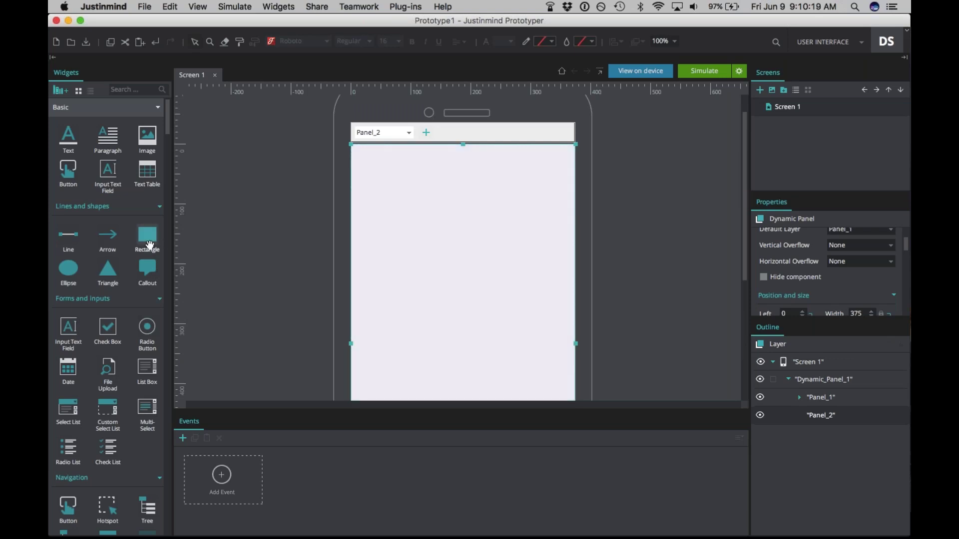
{"action": "left_click_drag", "start_coordinate": [147, 237], "coordinate": [372, 162]}
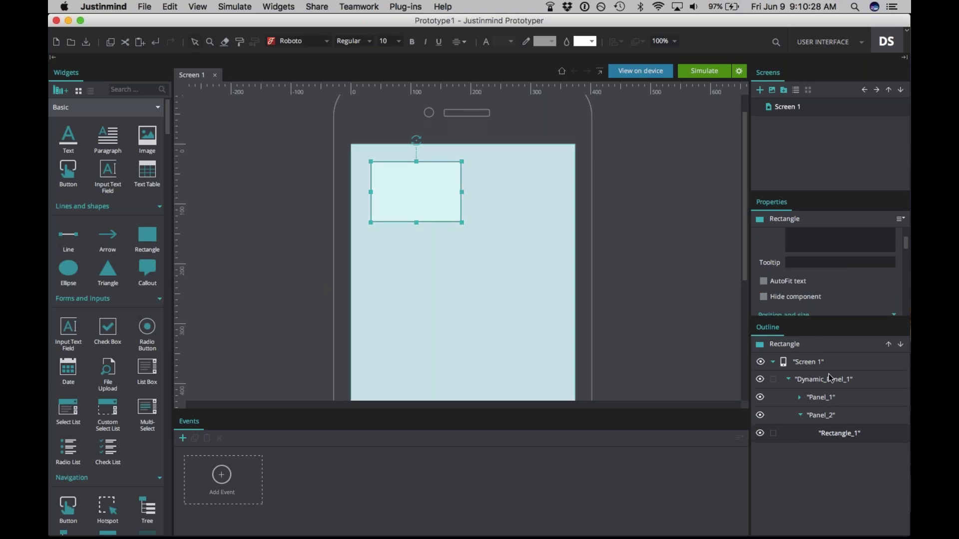
{"action": "mouse_move", "coordinate": [827, 430]}
{"action": "left_mouse_down"}
{"action": "mouse_move", "coordinate": [821, 377]}
{"action": "mouse_move", "coordinate": [823, 432]}
{"action": "mouse_move", "coordinate": [824, 419]}
{"action": "left_mouse_up"}
{"action": "left_click_drag", "start_coordinate": [414, 176], "coordinate": [431, 194]}
{"action": "scroll", "coordinate": [463, 249], "scroll_direction": "down", "scroll_amount": 5}
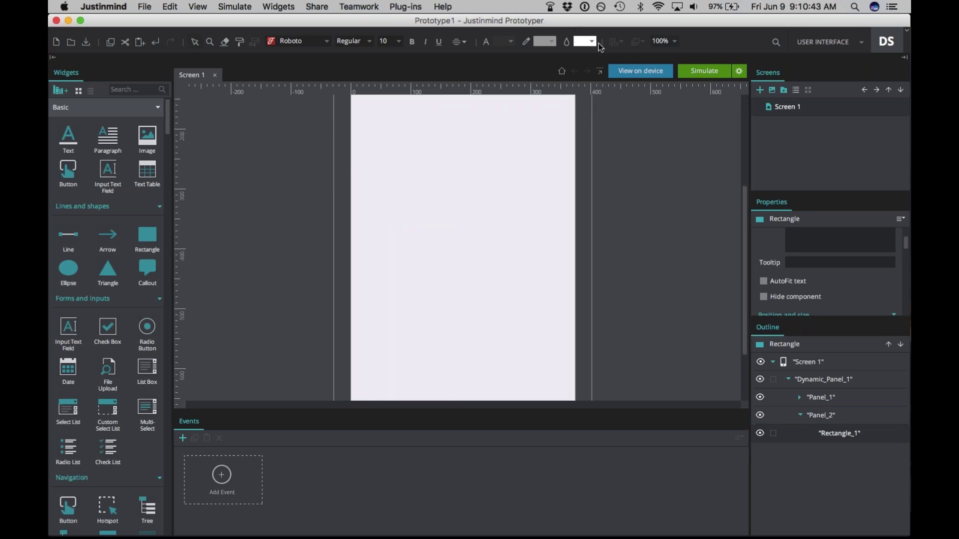
- Set the canvas zoom to 70%
{"action": "left_click", "coordinate": [672, 44]}
{"action": "left_click", "coordinate": [664, 42]}
{"action": "key", "text": "BackSpace"}
{"action": "key", "text": "BackSpace"}
{"action": "key", "text": "BackSpace"}
{"action": "type", "text": "70"}
{"action": "key", "text": "Return"}
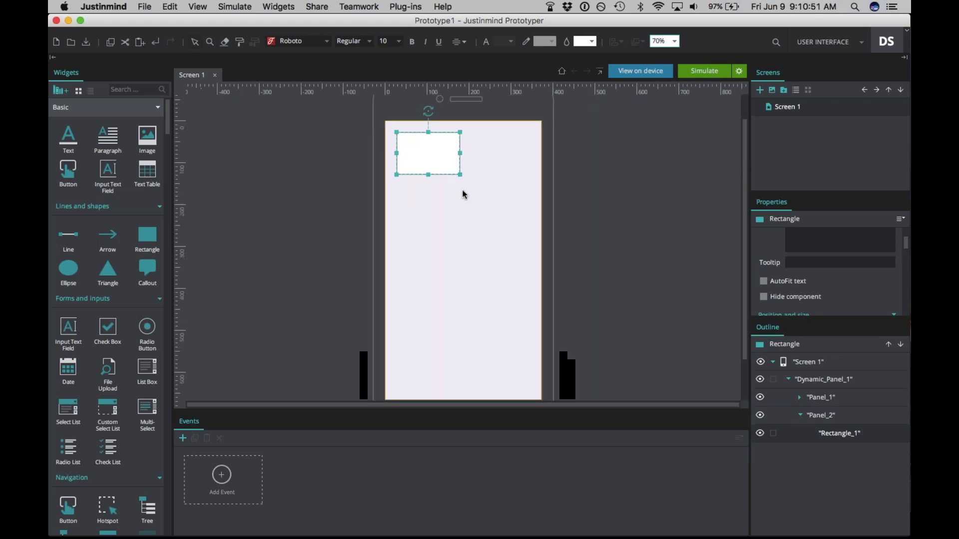
- Stretch the white rectangle to fill the phone screen and remove its border
{"action": "left_click_drag", "start_coordinate": [459, 175], "coordinate": [531, 391]}
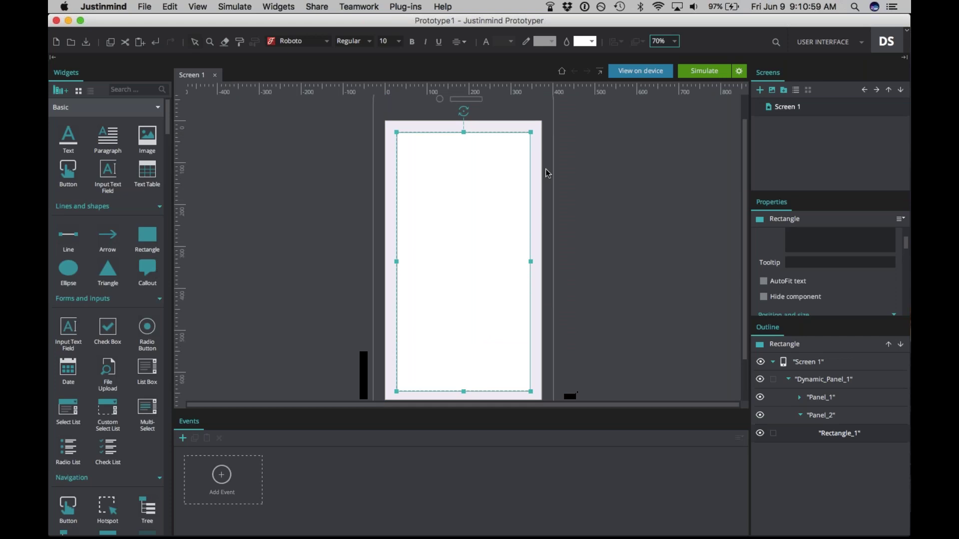
{"action": "left_click", "coordinate": [552, 41]}
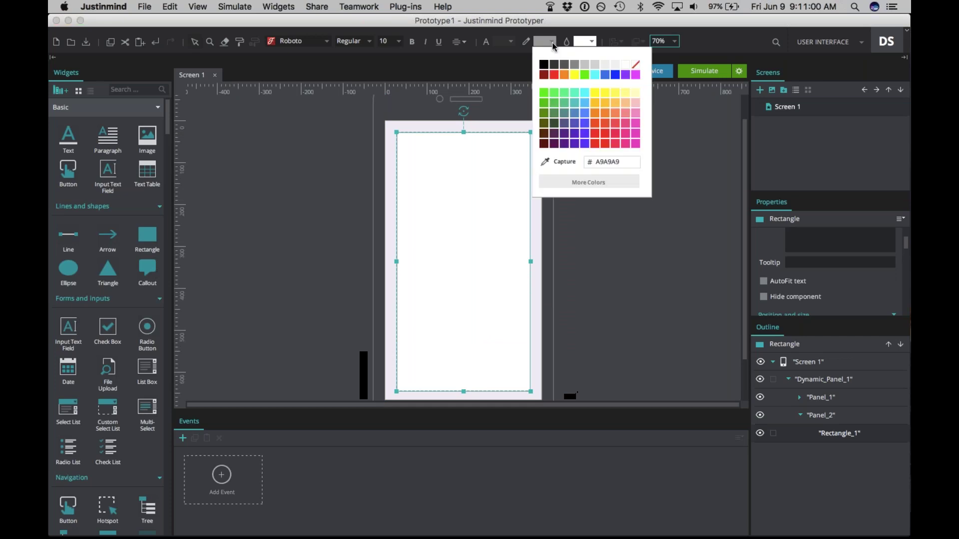
{"action": "left_click", "coordinate": [635, 64]}
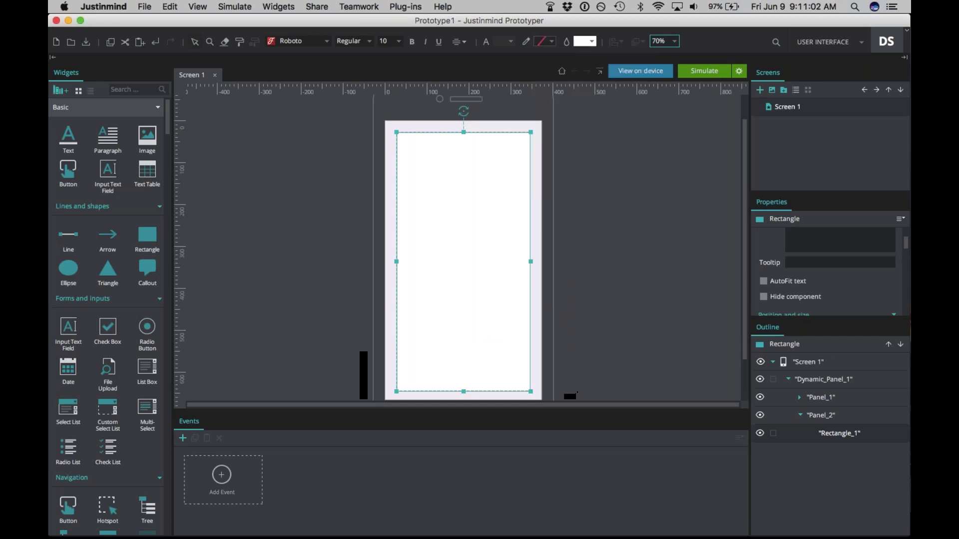
{"action": "left_click", "coordinate": [530, 163]}
{"action": "left_click", "coordinate": [495, 170]}
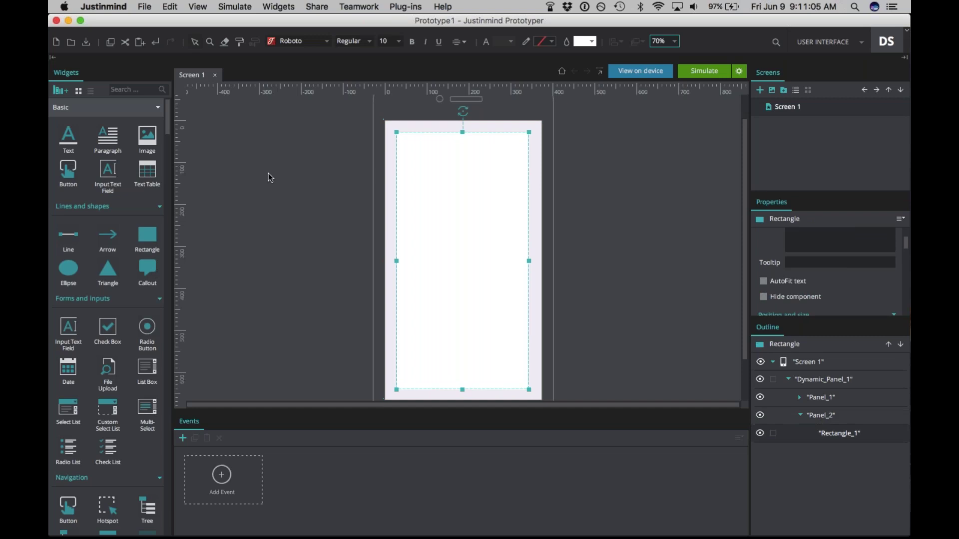
- Add a 12-pt 'Sign in to your RateMyMusic account' heading and another text element below it
{"action": "left_click_drag", "start_coordinate": [68, 136], "coordinate": [434, 150]}
{"action": "double_click", "coordinate": [433, 150]}
{"action": "type", "text": "Sign in to your RateMyMusic account"}
{"action": "key", "text": "Escape"}
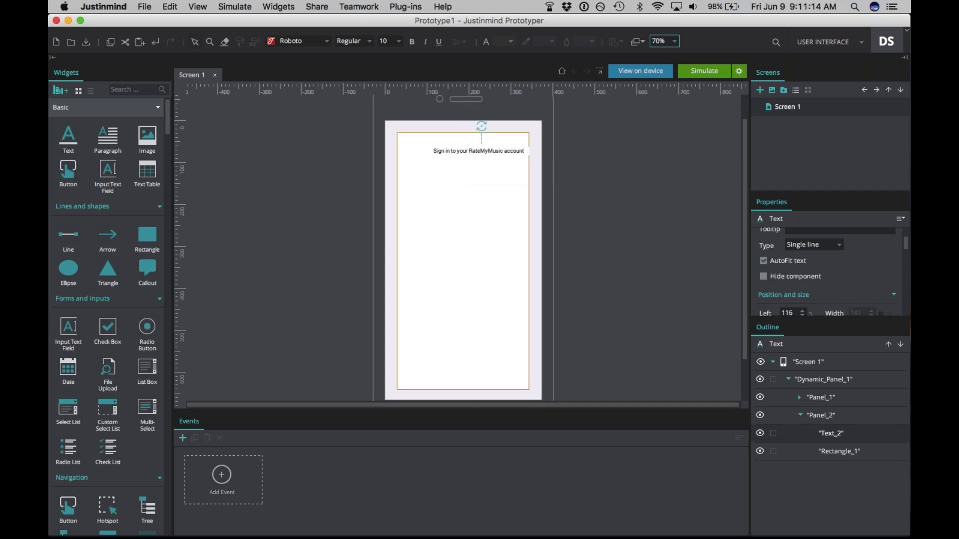
{"action": "left_click", "coordinate": [466, 152]}
{"action": "left_click_drag", "start_coordinate": [466, 152], "coordinate": [448, 154]}
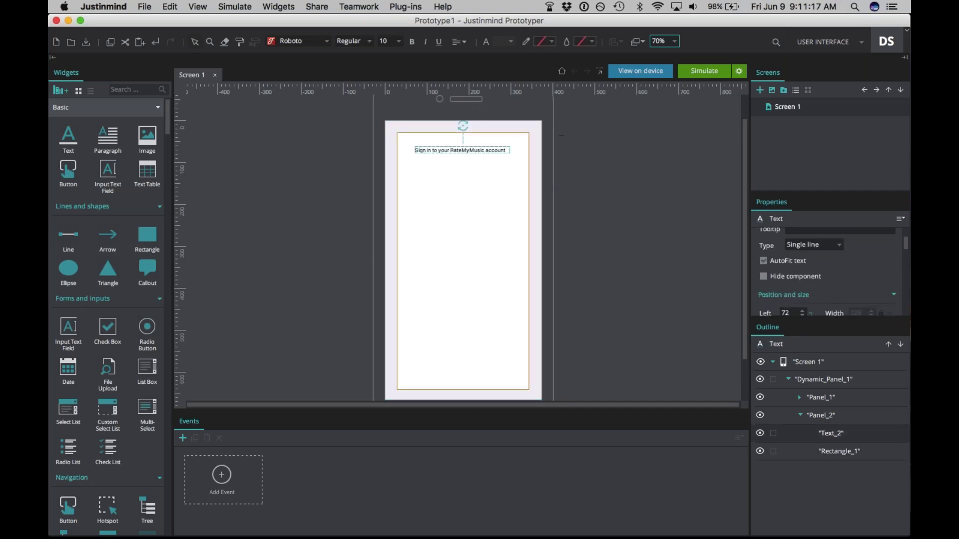
{"action": "left_click_drag", "start_coordinate": [905, 244], "coordinate": [905, 280]}
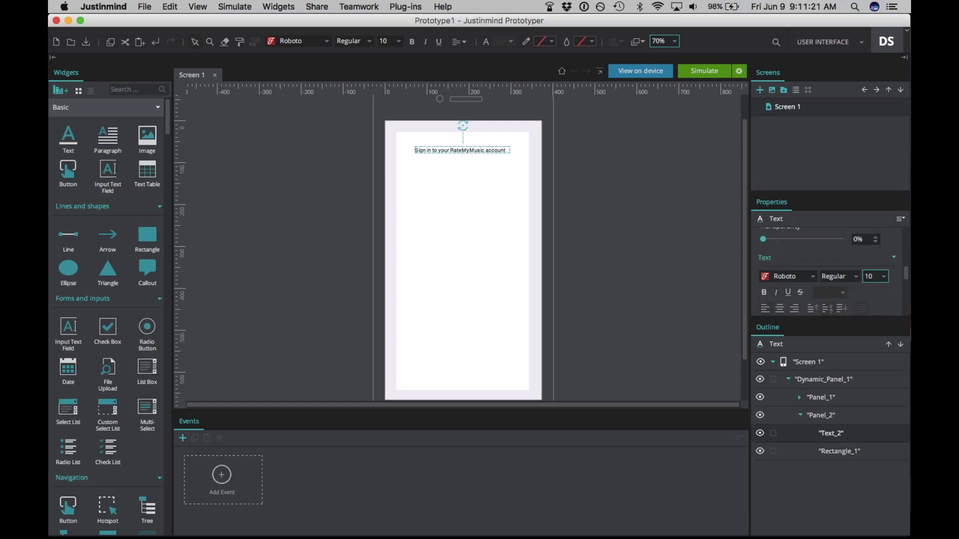
{"action": "left_click", "coordinate": [872, 277]}
{"action": "type", "text": "12"}
{"action": "key", "text": "Return"}
{"action": "left_click_drag", "start_coordinate": [458, 154], "coordinate": [450, 154]}
{"action": "left_click", "coordinate": [454, 237]}
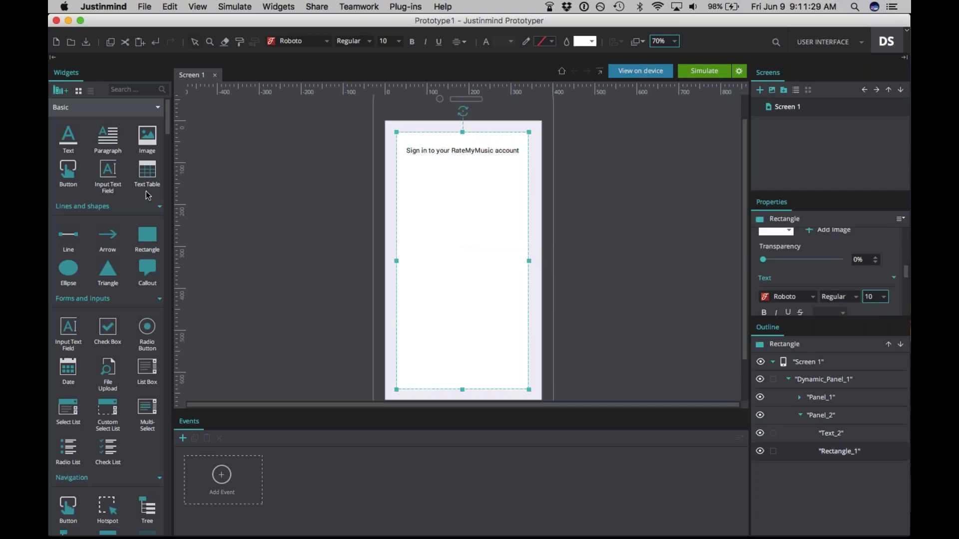
{"action": "left_click_drag", "start_coordinate": [77, 145], "coordinate": [410, 184]}
- Create 'Username' and 'Password' text labels below the heading
{"action": "double_click", "coordinate": [423, 185]}
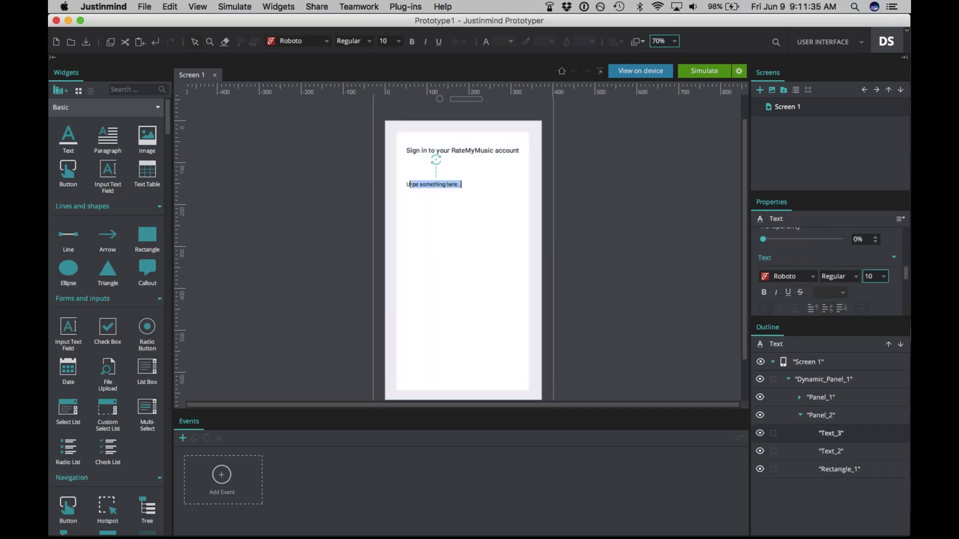
{"action": "type", "text": "Username"}
{"action": "left_click", "coordinate": [426, 242]}
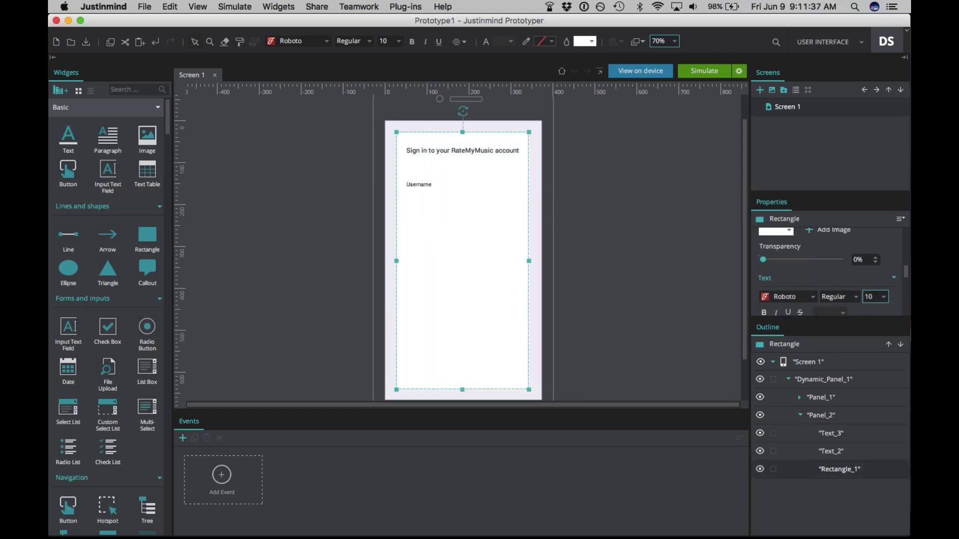
{"action": "left_click_drag", "start_coordinate": [69, 136], "coordinate": [407, 233]}
{"action": "double_click", "coordinate": [427, 232]}
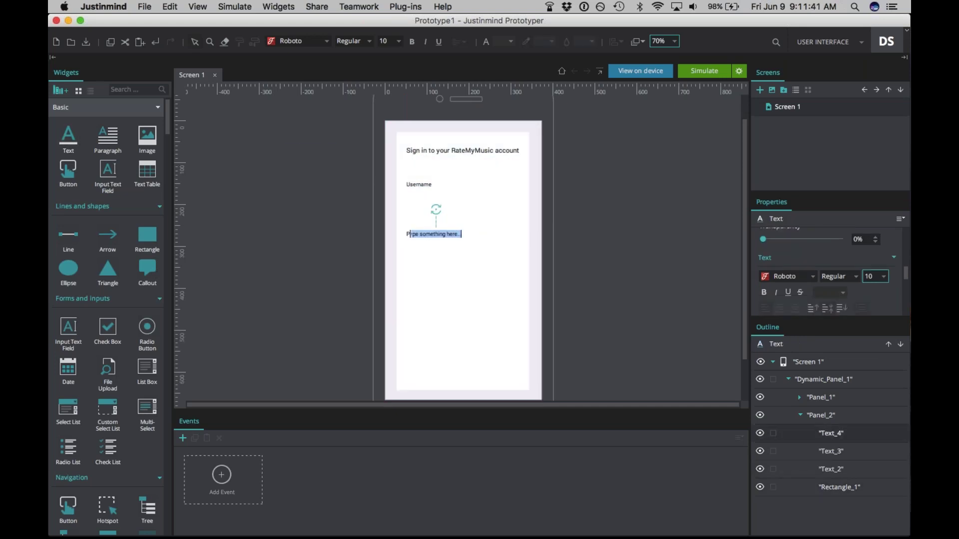
{"action": "type", "text": "Password"}
{"action": "left_click", "coordinate": [445, 259]}
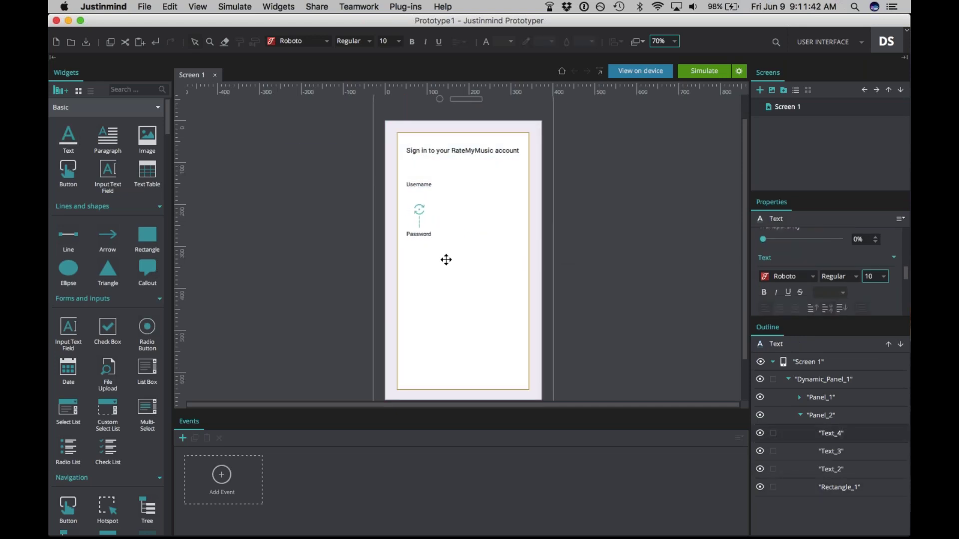
- Set both the Username and Password labels to font size 12
{"action": "left_click", "coordinate": [443, 240]}
{"action": "left_click", "coordinate": [420, 185]}
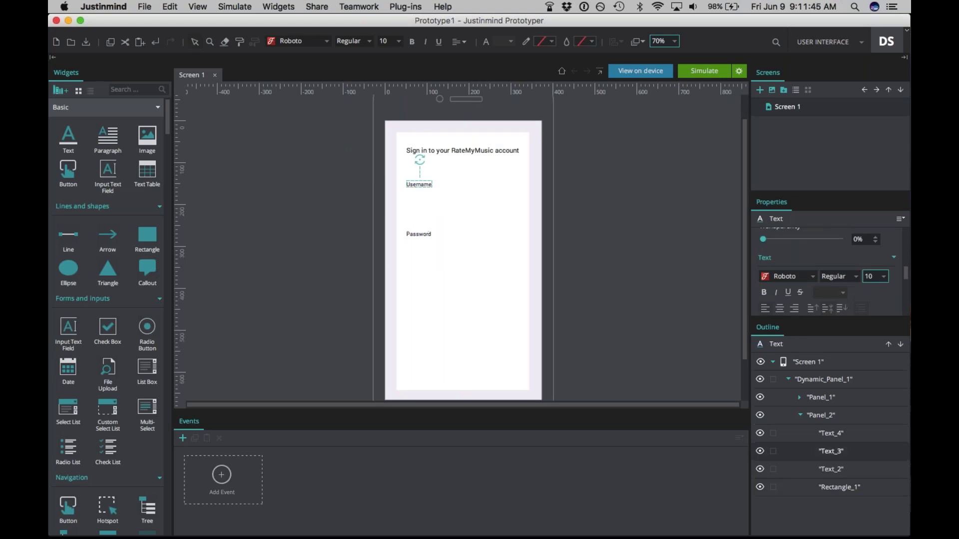
{"action": "left_click", "coordinate": [418, 234]}
{"action": "type", "text": "12"}
{"action": "key", "text": "Return"}
{"action": "left_click", "coordinate": [428, 299]}
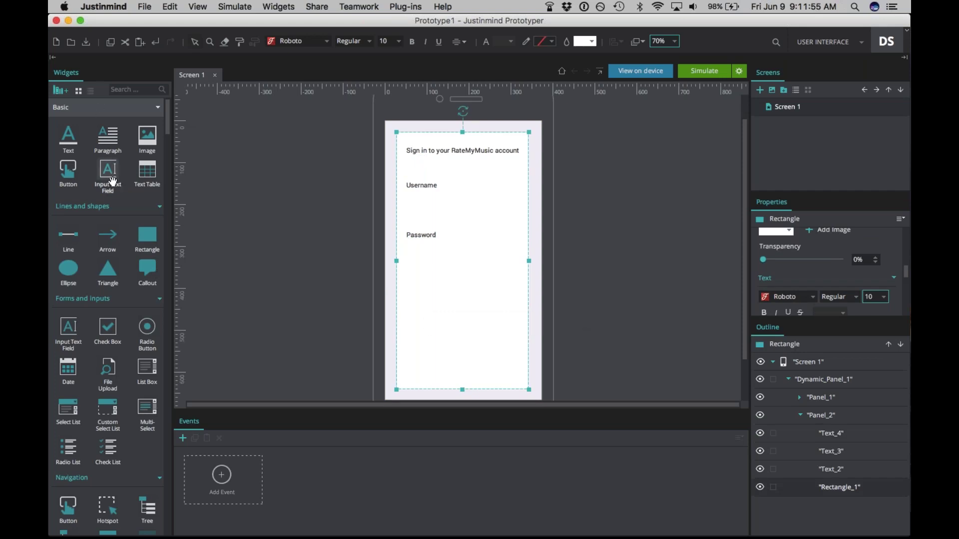
- Place grey-bordered text inputs under the Username and Password labels
{"action": "left_click_drag", "start_coordinate": [113, 180], "coordinate": [417, 200]}
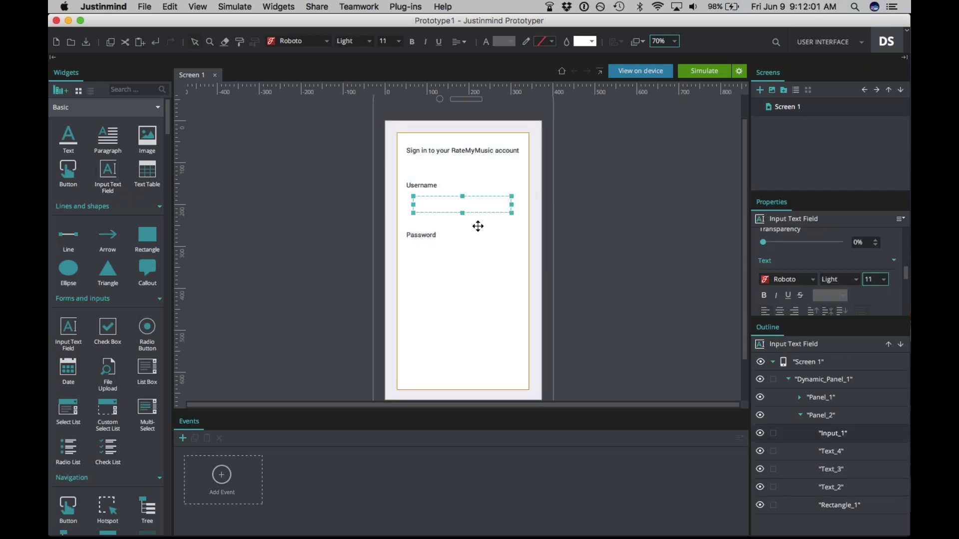
{"action": "left_click", "coordinate": [553, 43]}
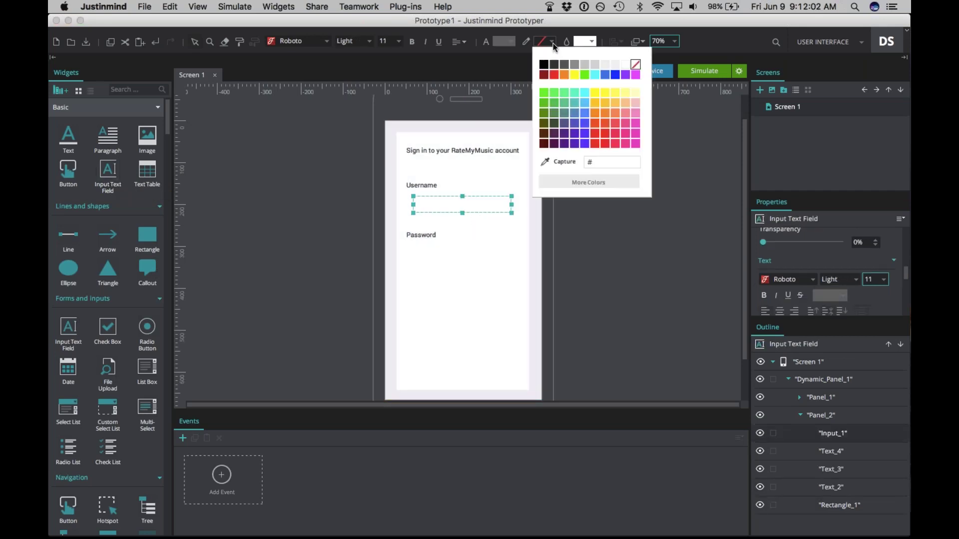
{"action": "left_click", "coordinate": [586, 63]}
{"action": "left_click", "coordinate": [473, 324]}
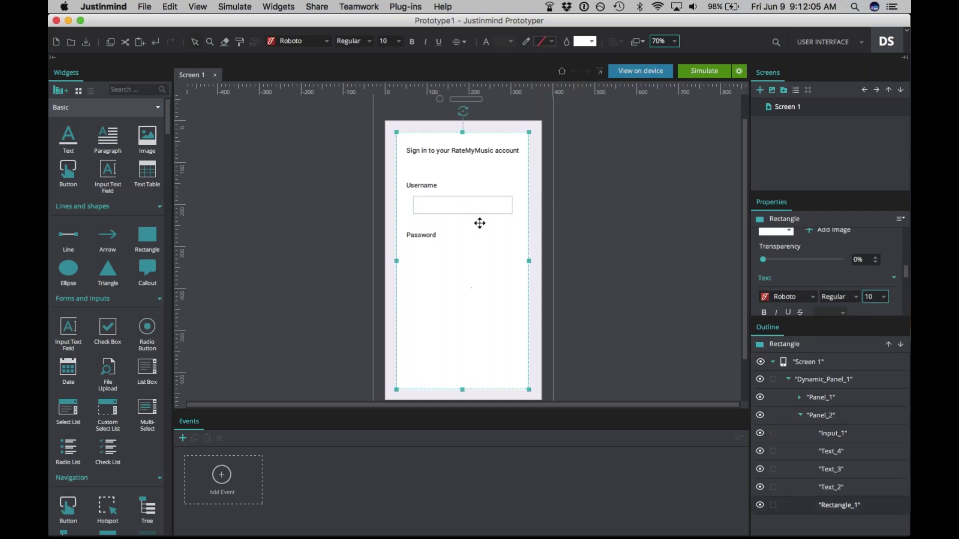
{"action": "left_click_drag", "start_coordinate": [108, 171], "coordinate": [430, 256]}
{"action": "left_click_drag", "start_coordinate": [418, 249], "coordinate": [420, 250]}
{"action": "left_click", "coordinate": [550, 44]}
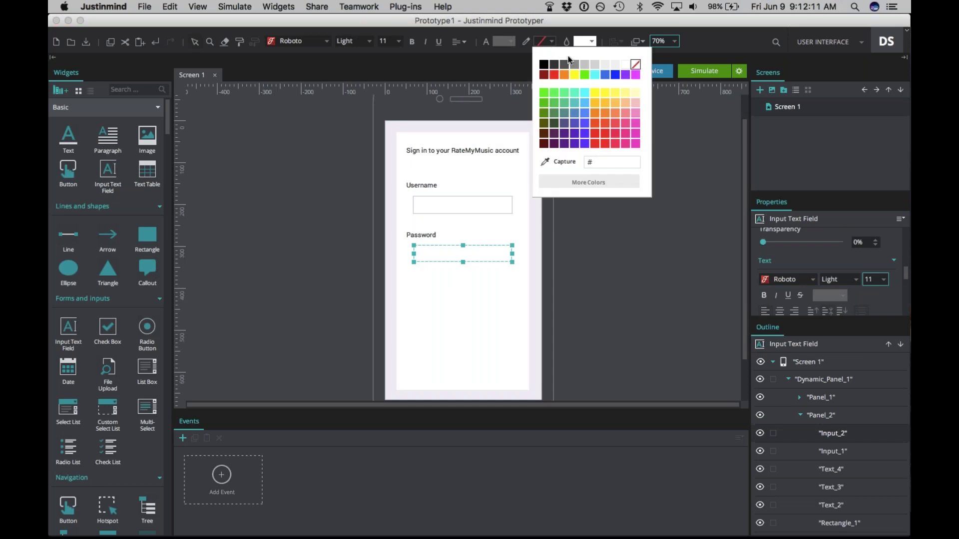
{"action": "left_click", "coordinate": [568, 56]}
{"action": "left_click", "coordinate": [460, 328]}
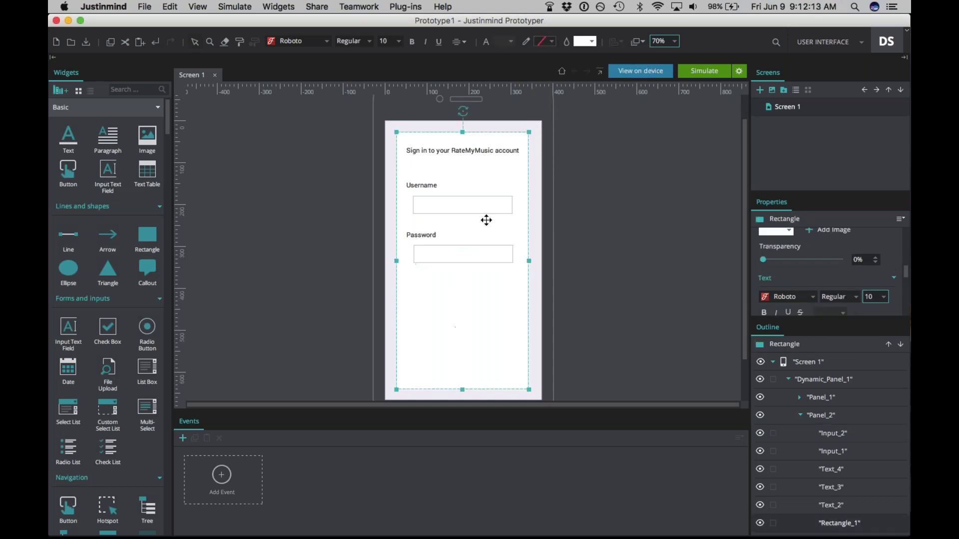
- Set the Password input's Type to password in Properties
{"action": "left_click", "coordinate": [486, 206]}
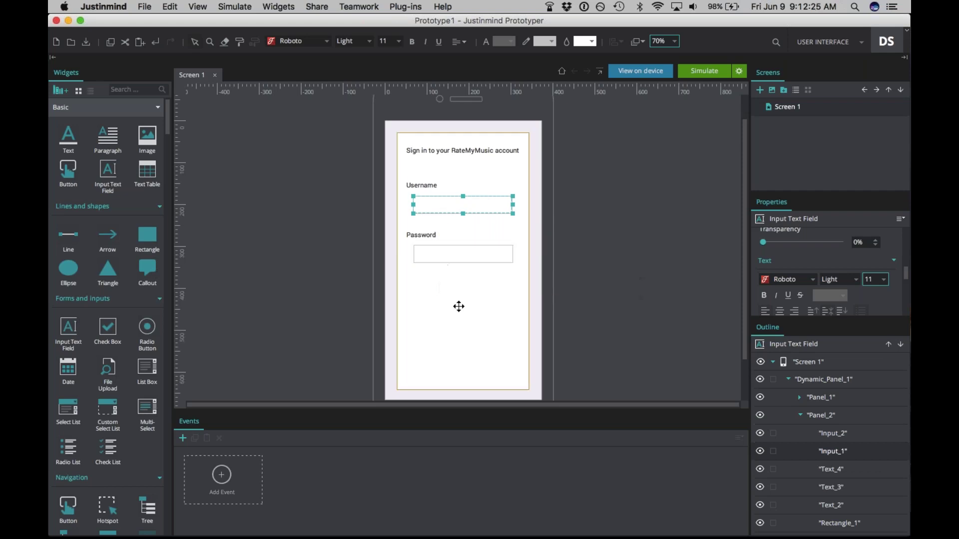
{"action": "left_click", "coordinate": [436, 262]}
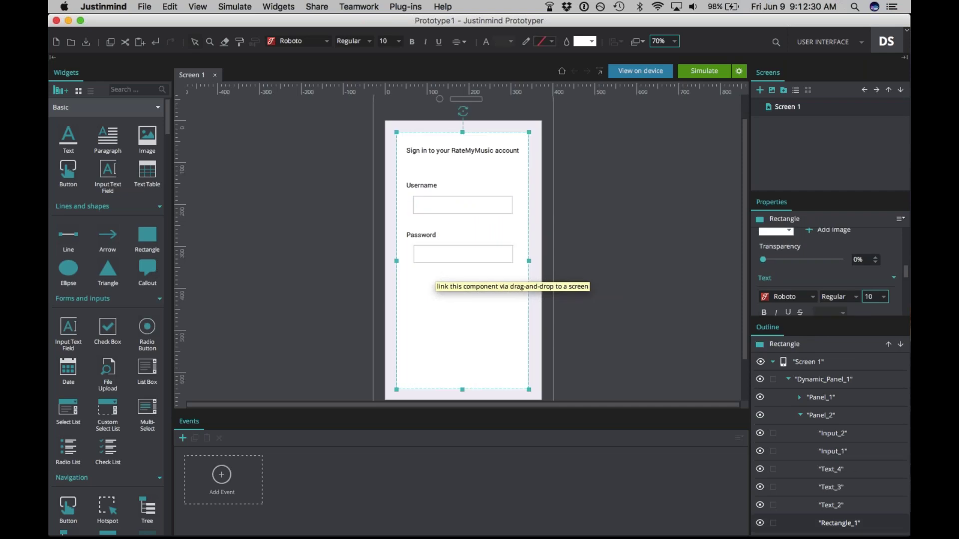
{"action": "left_click", "coordinate": [436, 261]}
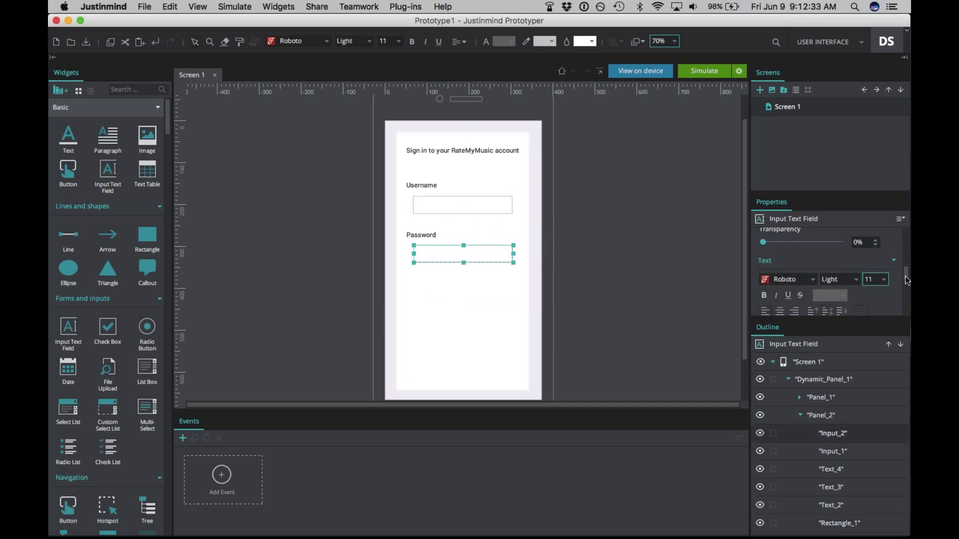
{"action": "left_click_drag", "start_coordinate": [907, 274], "coordinate": [909, 235]}
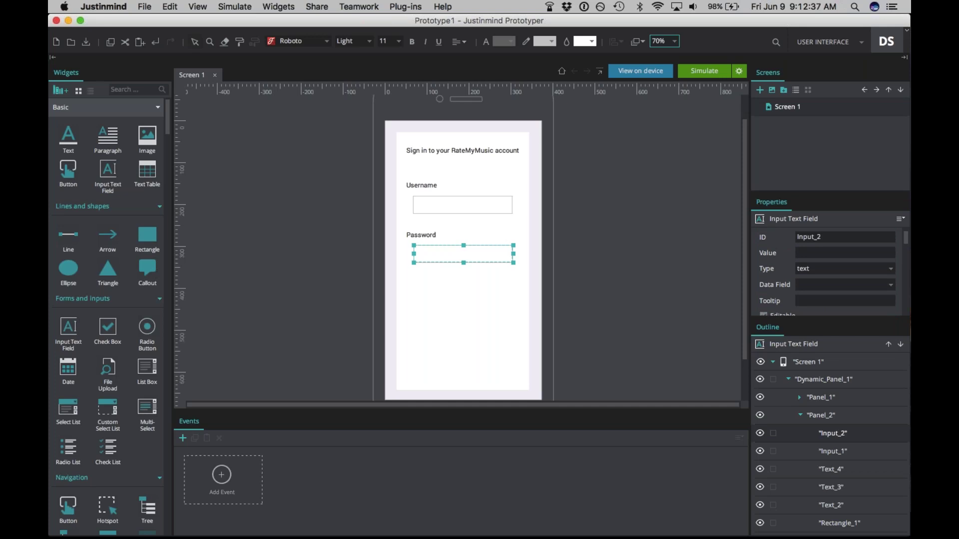
{"action": "left_click", "coordinate": [810, 268]}
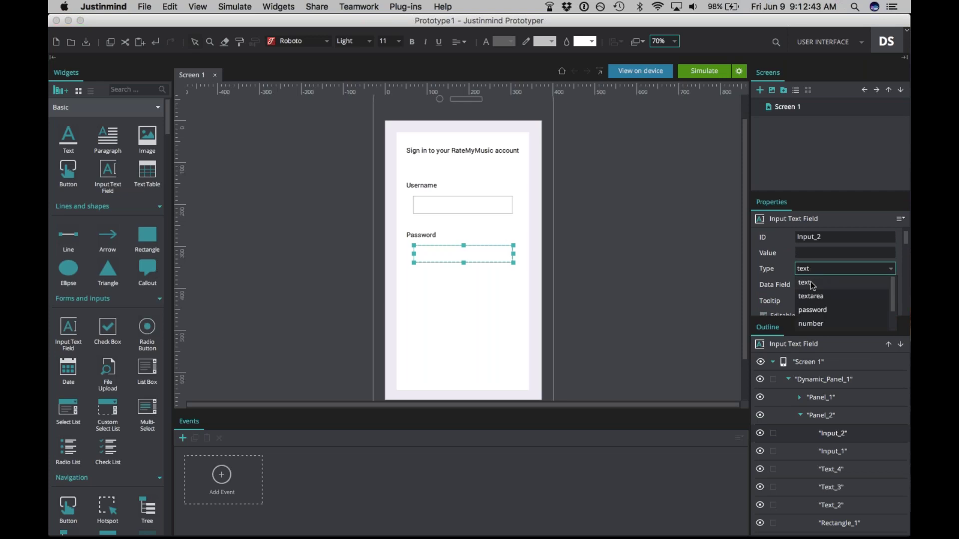
{"action": "left_click", "coordinate": [811, 310]}
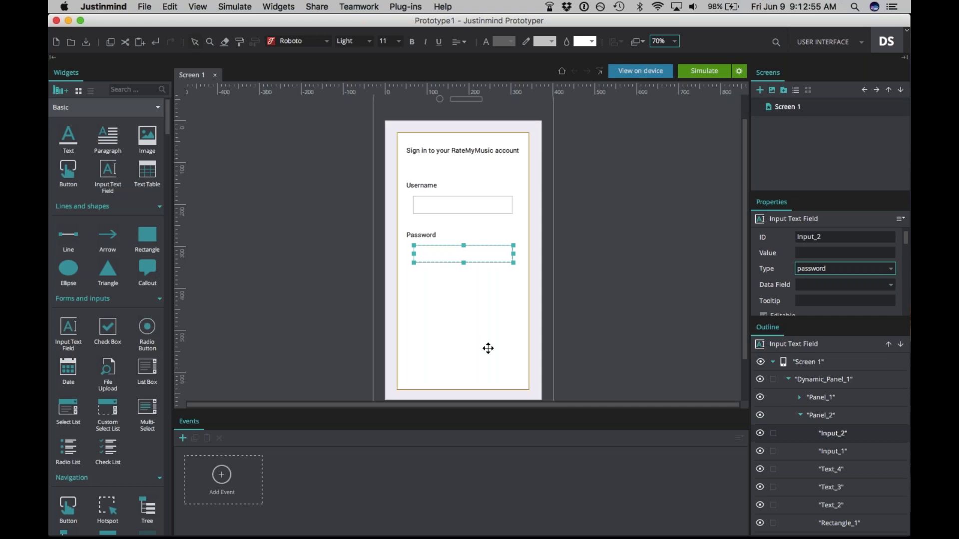
{"action": "left_click", "coordinate": [457, 346]}
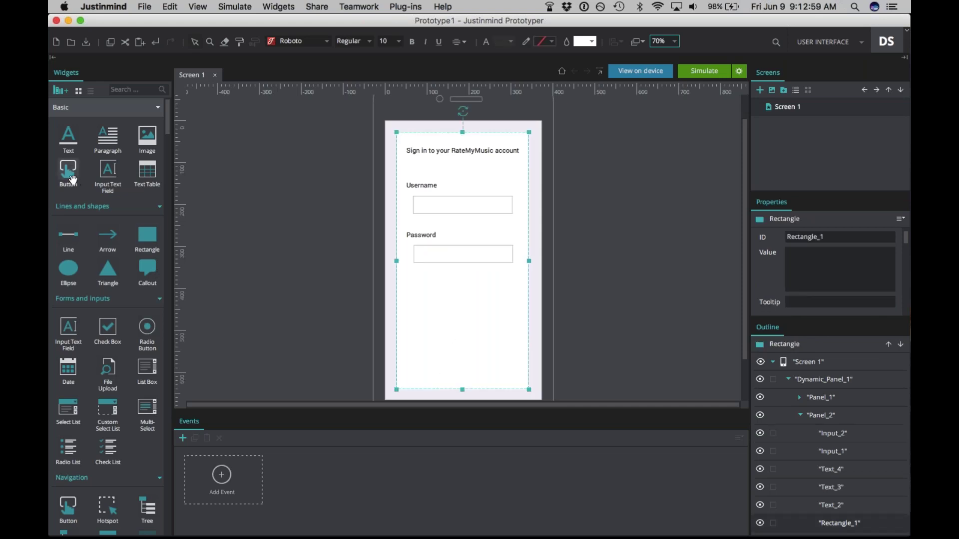
- Place a button under the Password field and relabel it 'Login'
{"action": "left_click_drag", "start_coordinate": [72, 179], "coordinate": [461, 290]}
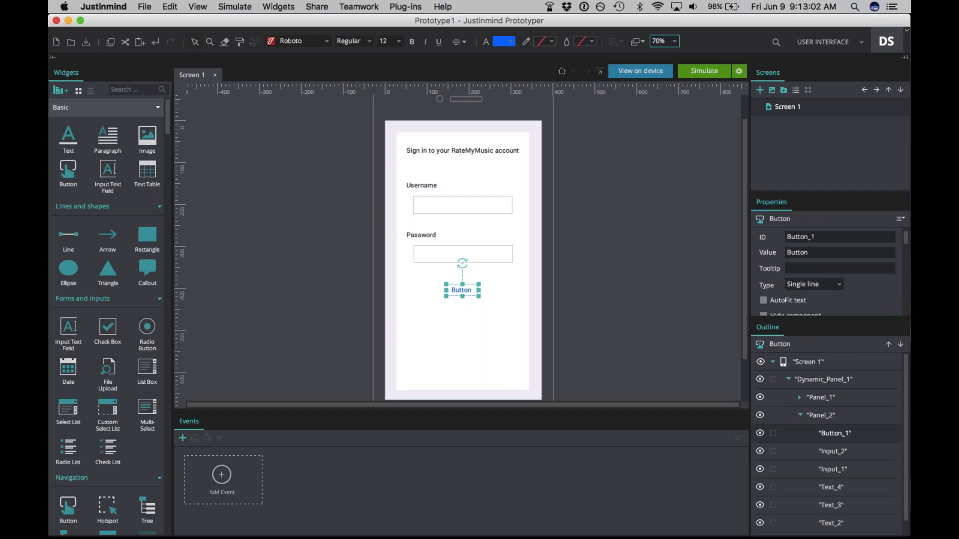
{"action": "left_click", "coordinate": [554, 42]}
{"action": "left_click", "coordinate": [553, 42]}
{"action": "left_click", "coordinate": [592, 42]}
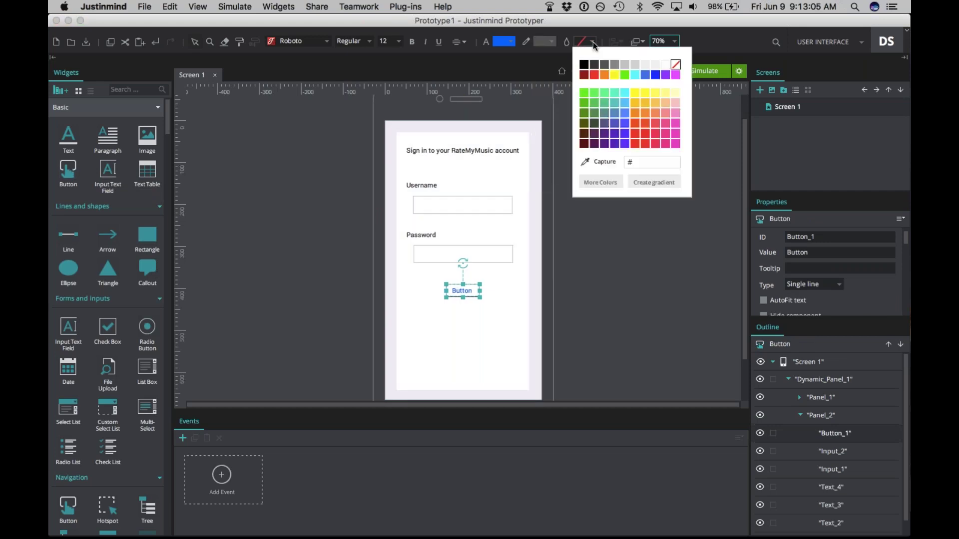
{"action": "left_click", "coordinate": [635, 69]}
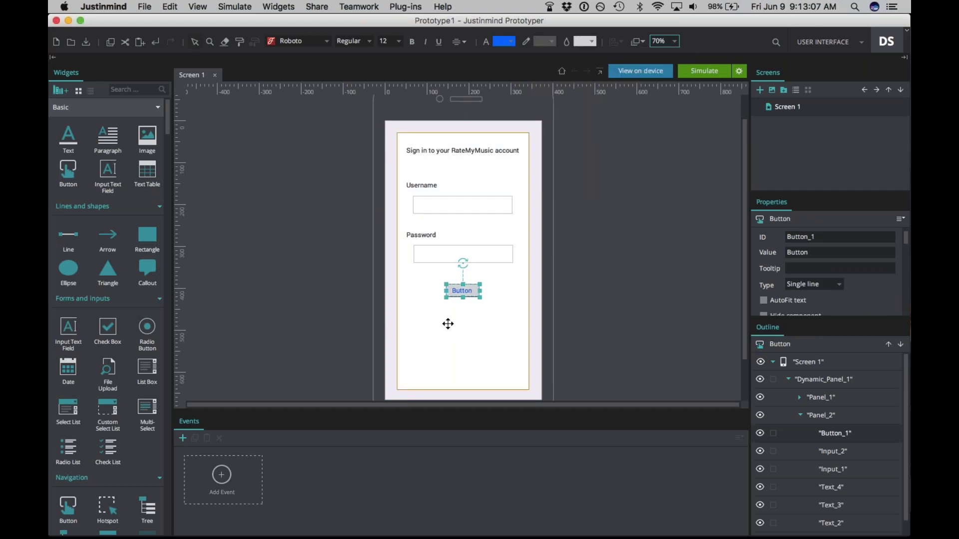
{"action": "double_click", "coordinate": [461, 289]}
{"action": "type", "text": "Login"}
{"action": "key", "text": "Return"}
{"action": "left_click", "coordinate": [445, 319]}
{"action": "left_click_drag", "start_coordinate": [460, 293], "coordinate": [460, 294]}
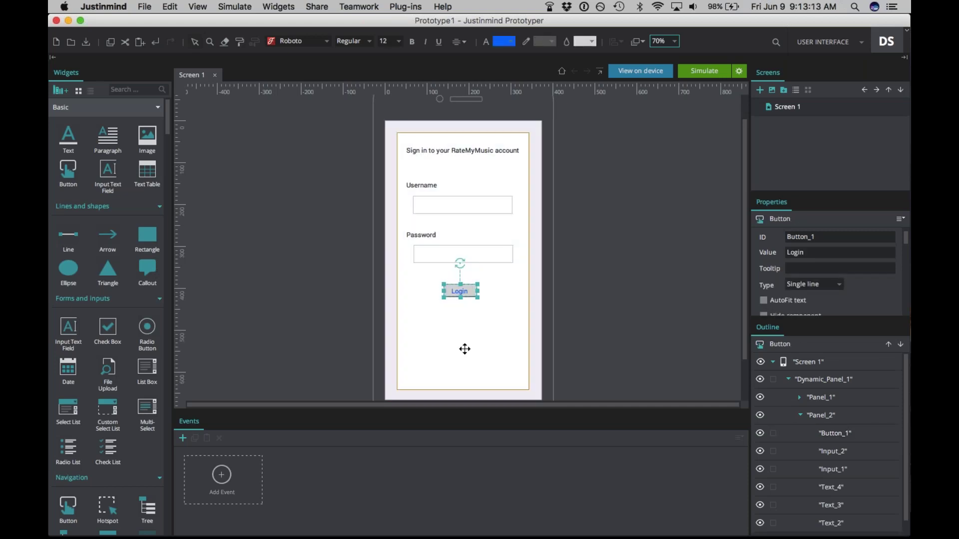
{"action": "left_click", "coordinate": [464, 347]}
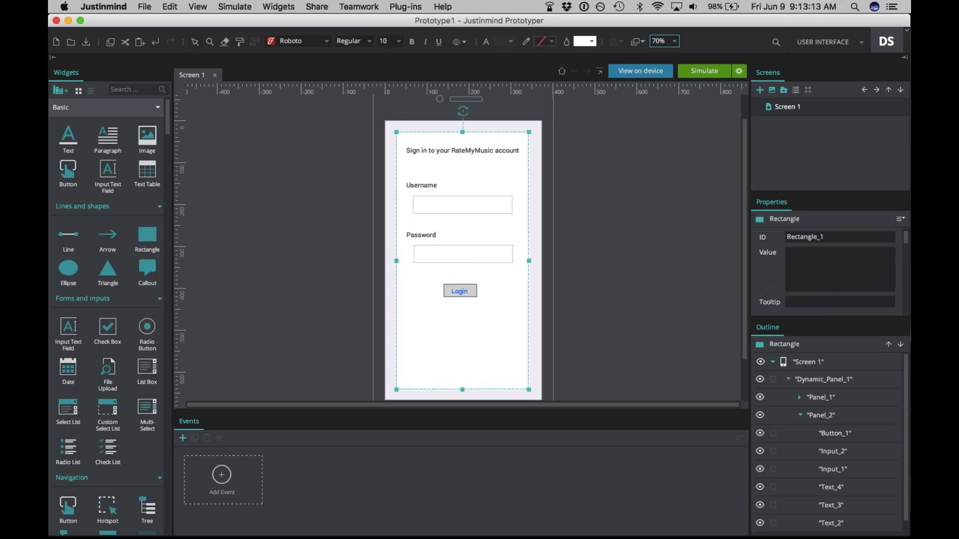
- Add the Headphones icon below the Login button, sized 100 × 100
{"action": "left_click", "coordinate": [131, 89]}
{"action": "type", "text": "headphon"}
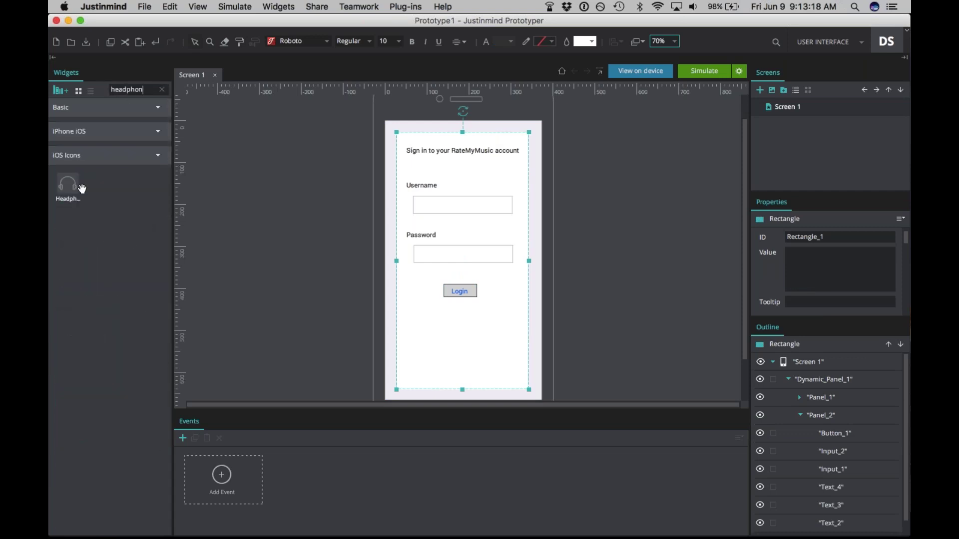
{"action": "left_click_drag", "start_coordinate": [82, 188], "coordinate": [460, 342]}
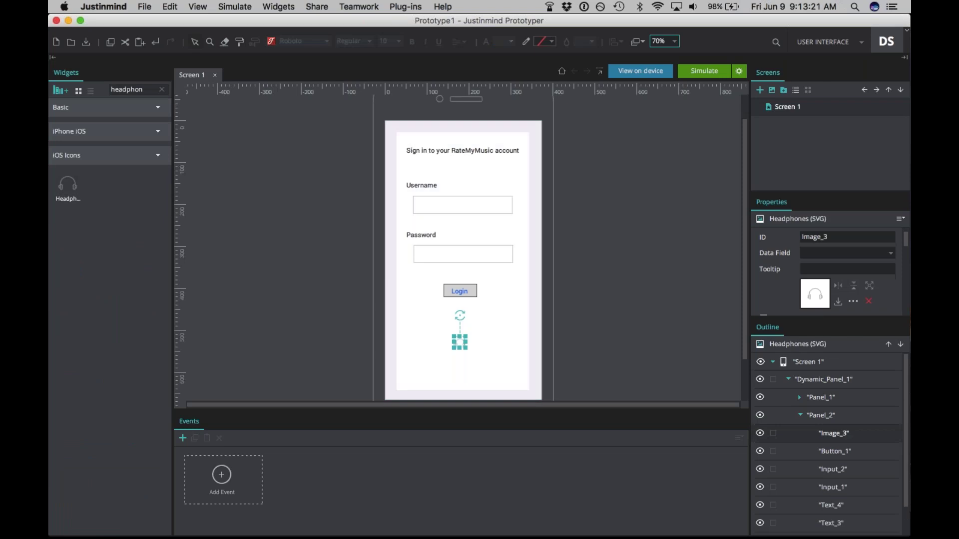
{"action": "left_click_drag", "start_coordinate": [905, 241], "coordinate": [893, 263]}
{"action": "left_click", "coordinate": [855, 259]}
{"action": "type", "text": "100"}
{"action": "key", "text": "Tab"}
{"action": "type", "text": "100"}
{"action": "key", "text": "Return"}
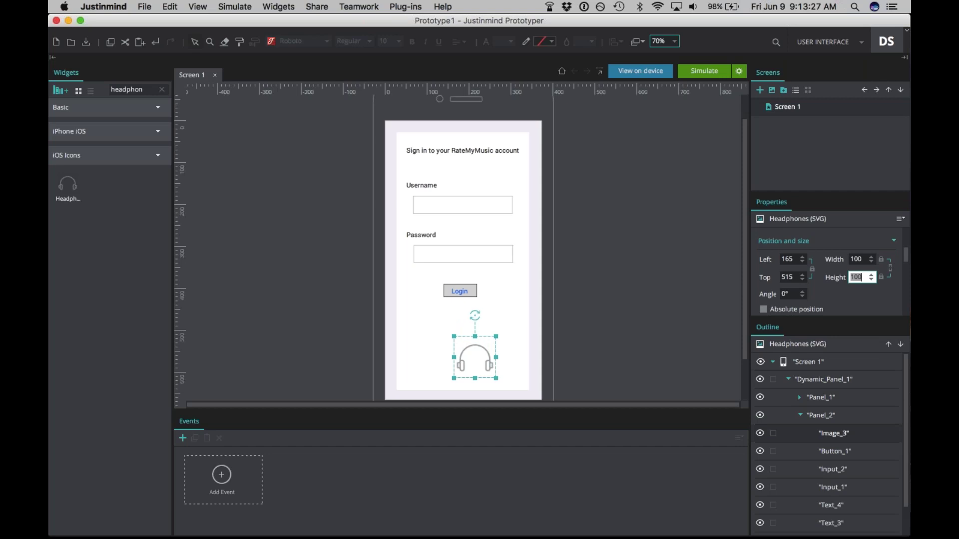
{"action": "left_click_drag", "start_coordinate": [480, 342], "coordinate": [467, 322]}
- Colour the headphones icon light blue
{"action": "left_click_drag", "start_coordinate": [906, 260], "coordinate": [906, 279]}
{"action": "left_click", "coordinate": [787, 290]}
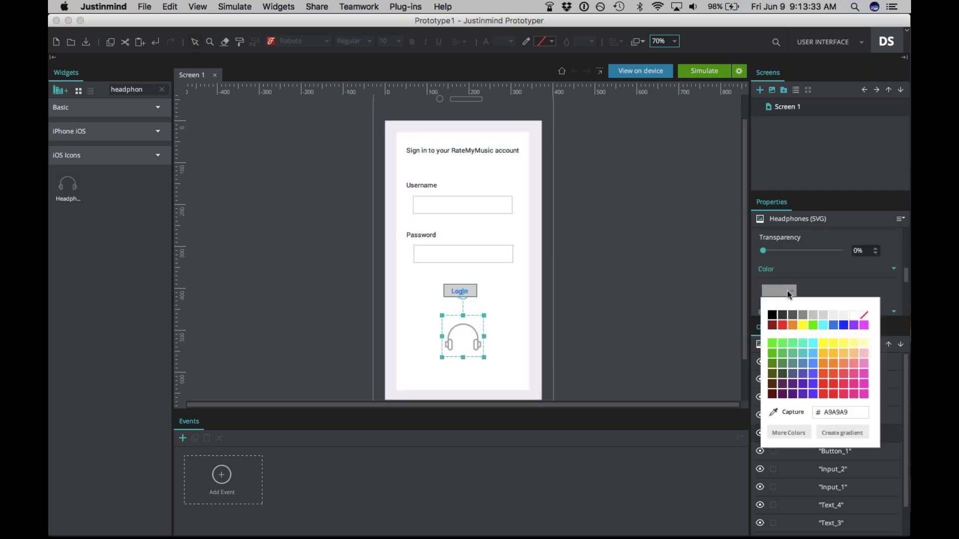
{"action": "left_click", "coordinate": [814, 349]}
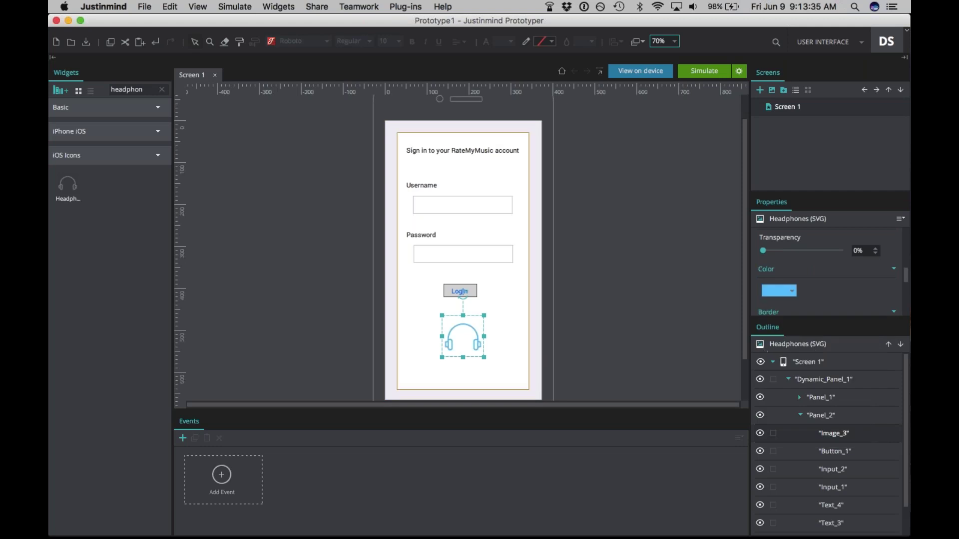
{"action": "left_click", "coordinate": [509, 295]}
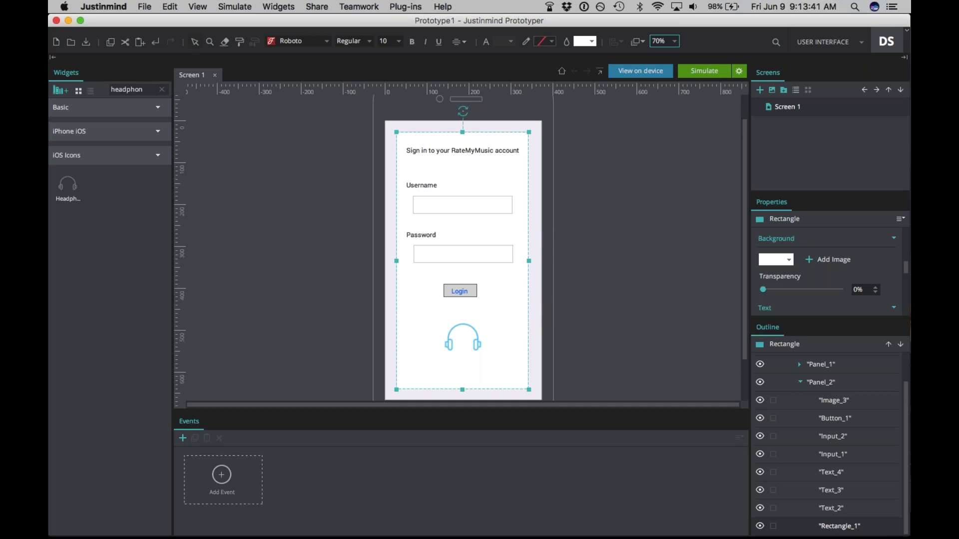
{"action": "mouse_move", "coordinate": [830, 118]}
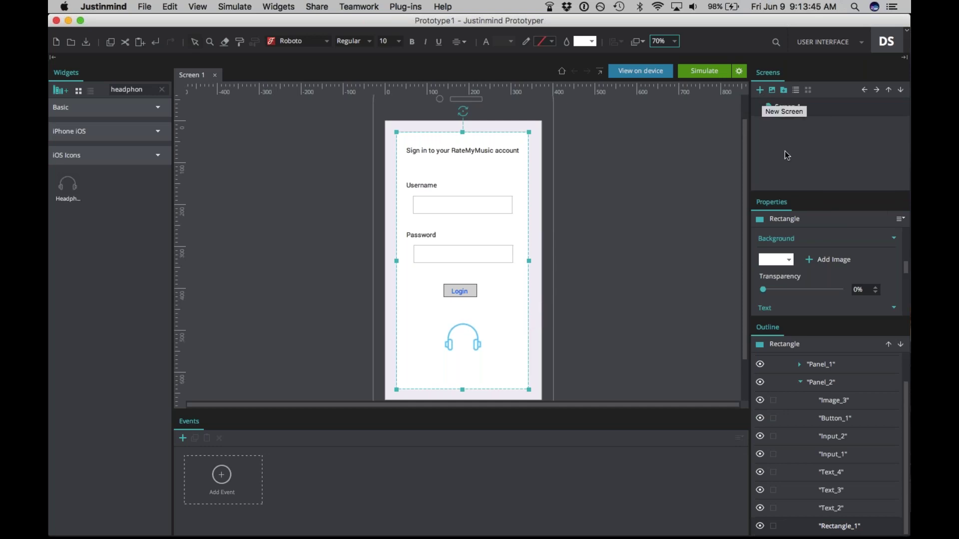
- Add new screens named Player, Rating and Share in the Screens panel
{"action": "left_click", "coordinate": [760, 92]}
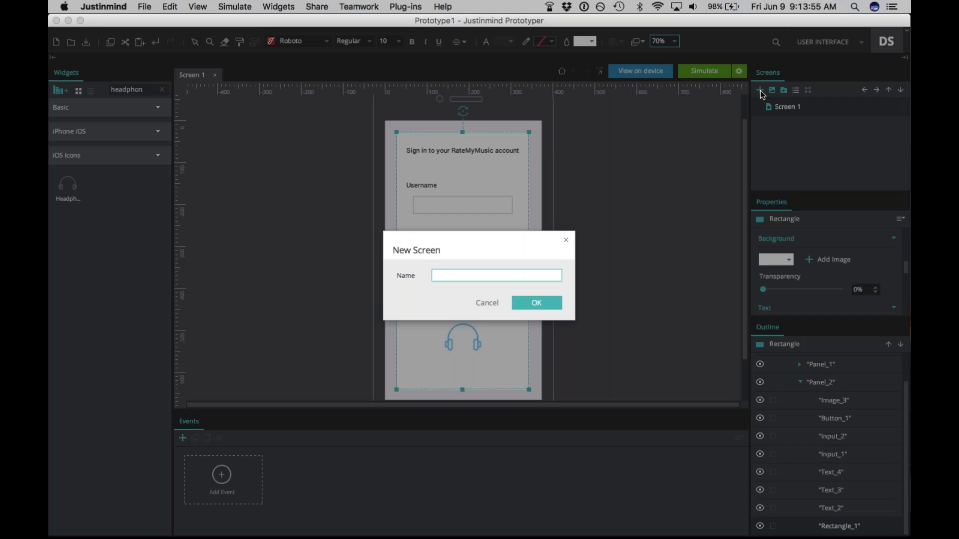
{"action": "type", "text": "Player"}
{"action": "left_click", "coordinate": [536, 302]}
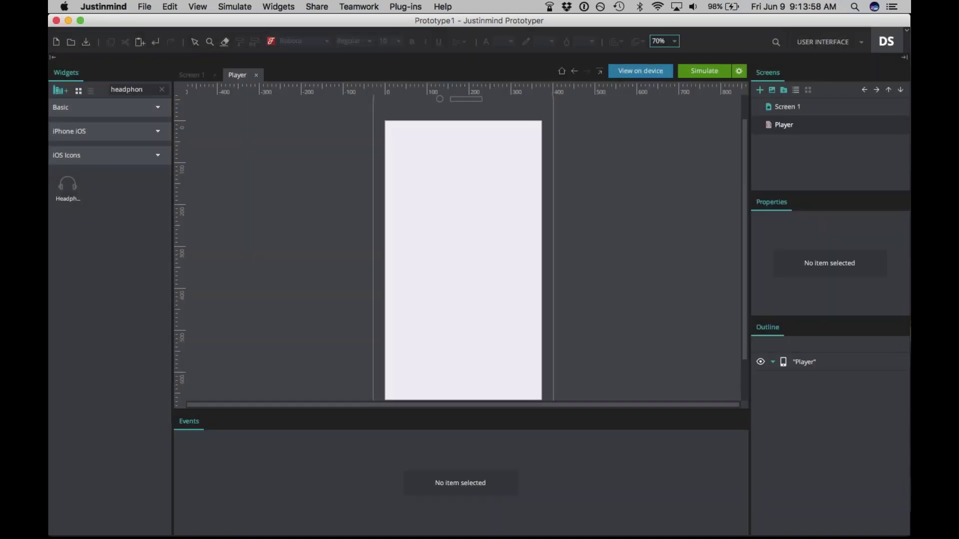
{"action": "left_click", "coordinate": [760, 91]}
{"action": "type", "text": "Rating"}
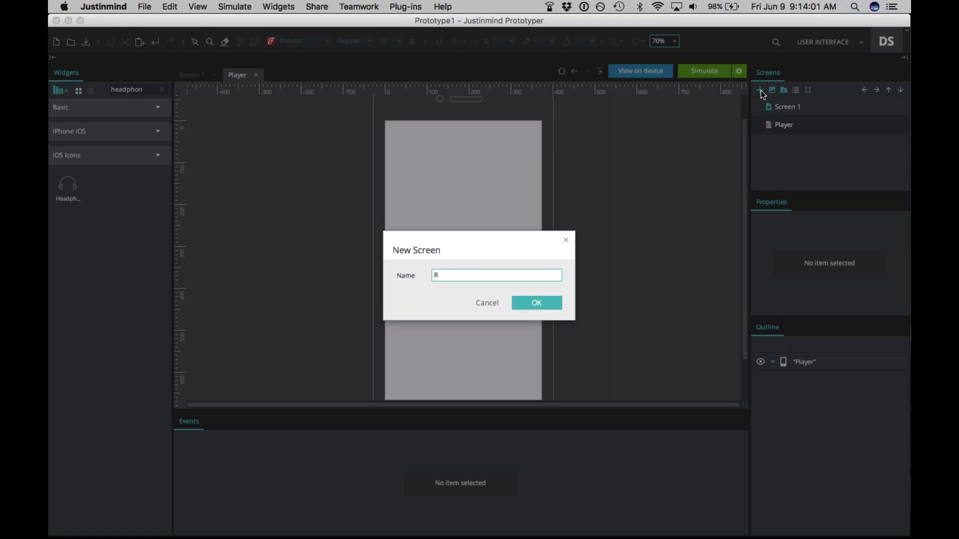
{"action": "left_click", "coordinate": [546, 305]}
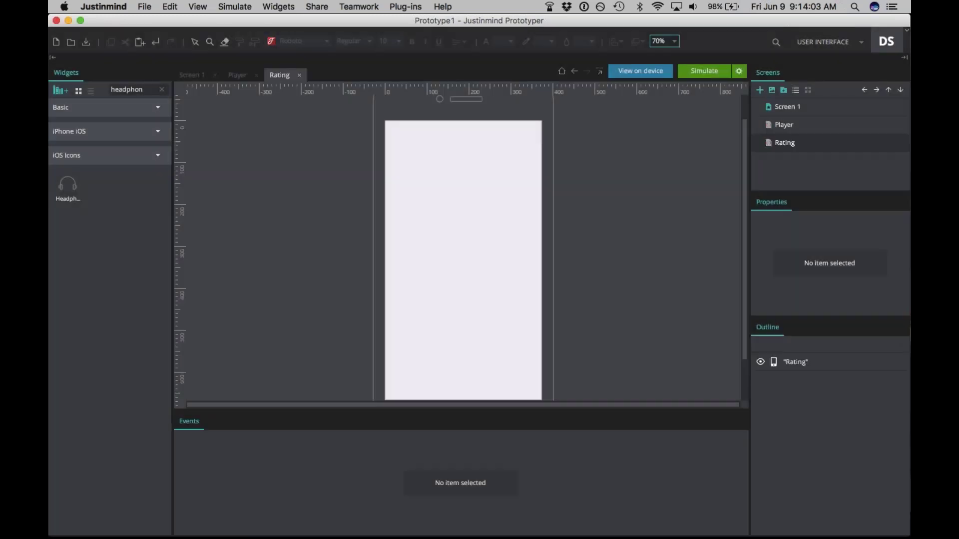
{"action": "left_click", "coordinate": [758, 89]}
{"action": "type", "text": "Share"}
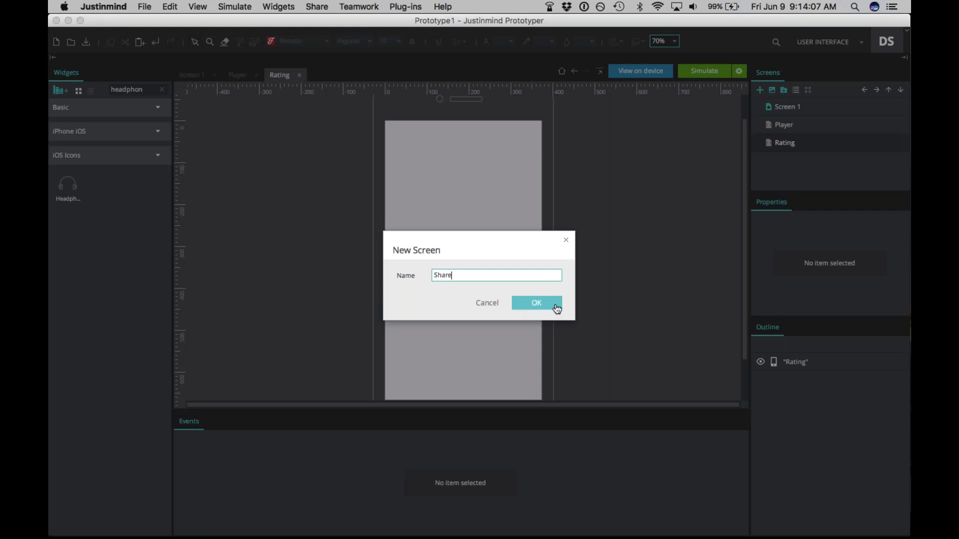
{"action": "left_click", "coordinate": [555, 305]}
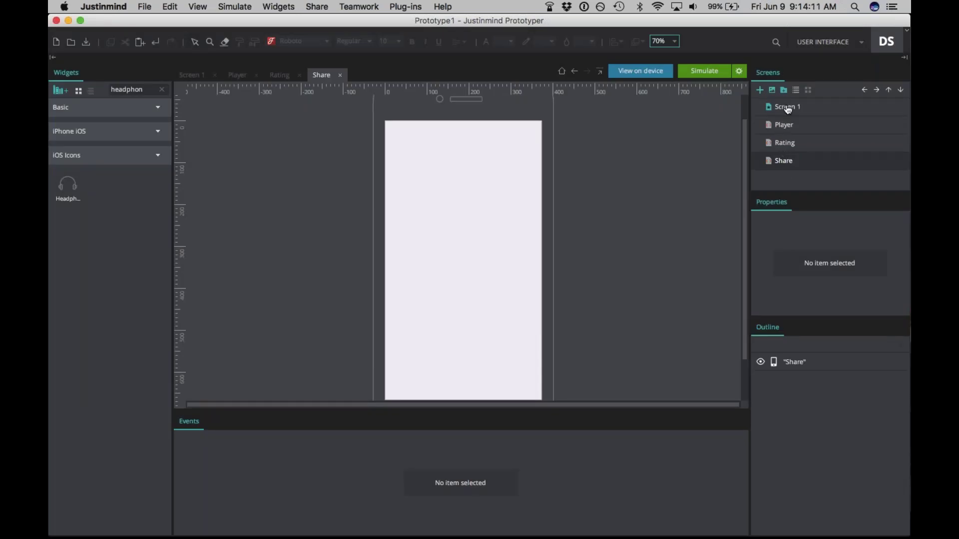
{"action": "mouse_move", "coordinate": [788, 110]}
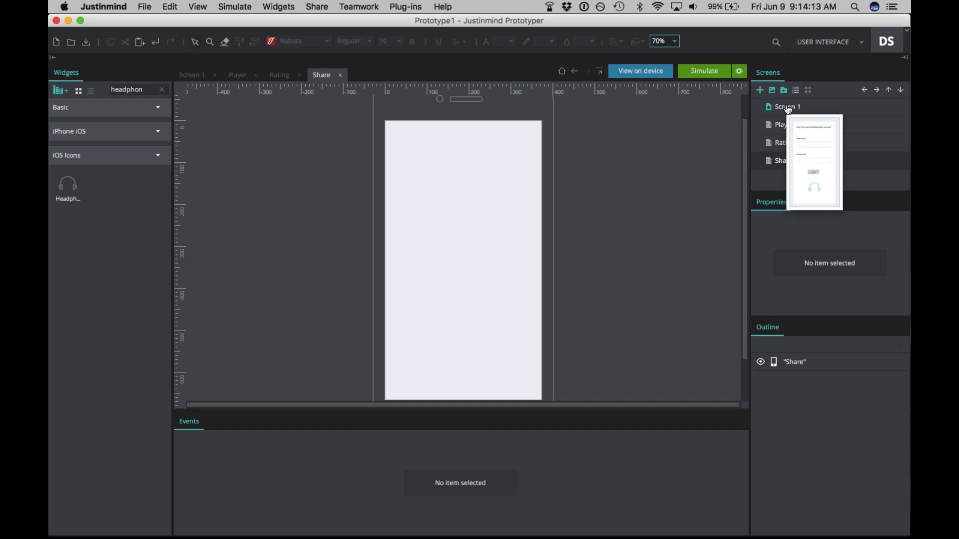
- Open Screen 1 and replace its Name in Properties with 'Login'
{"action": "left_click", "coordinate": [788, 106]}
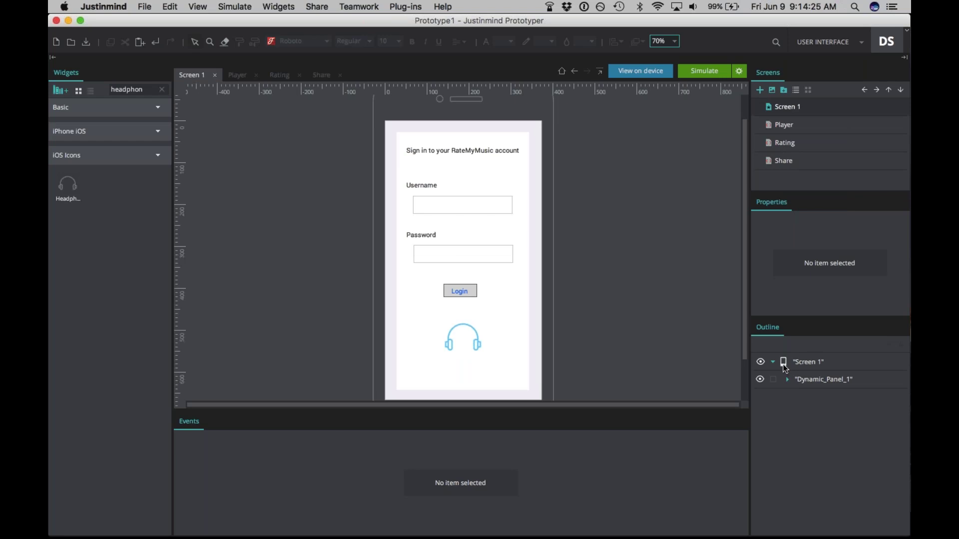
{"action": "left_click", "coordinate": [784, 366]}
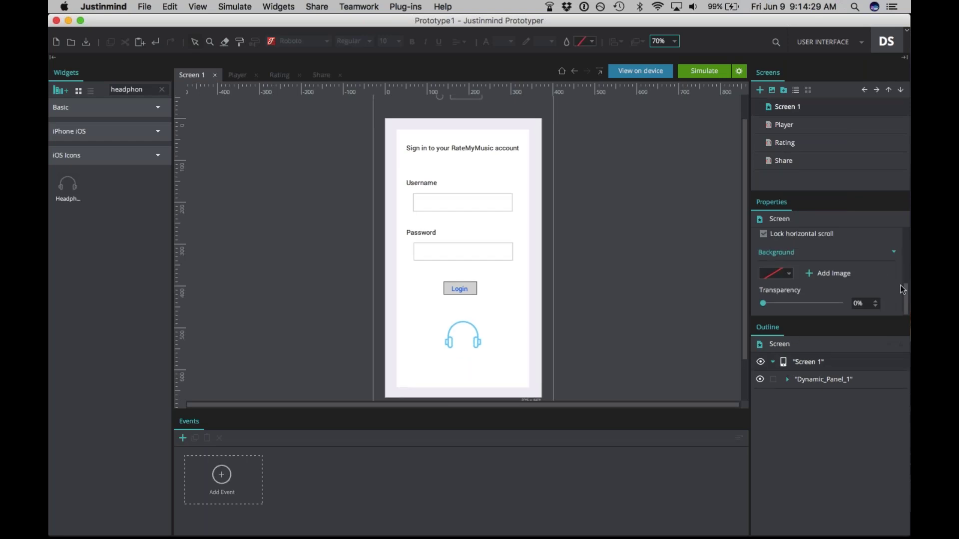
{"action": "left_click_drag", "start_coordinate": [904, 287], "coordinate": [899, 230]}
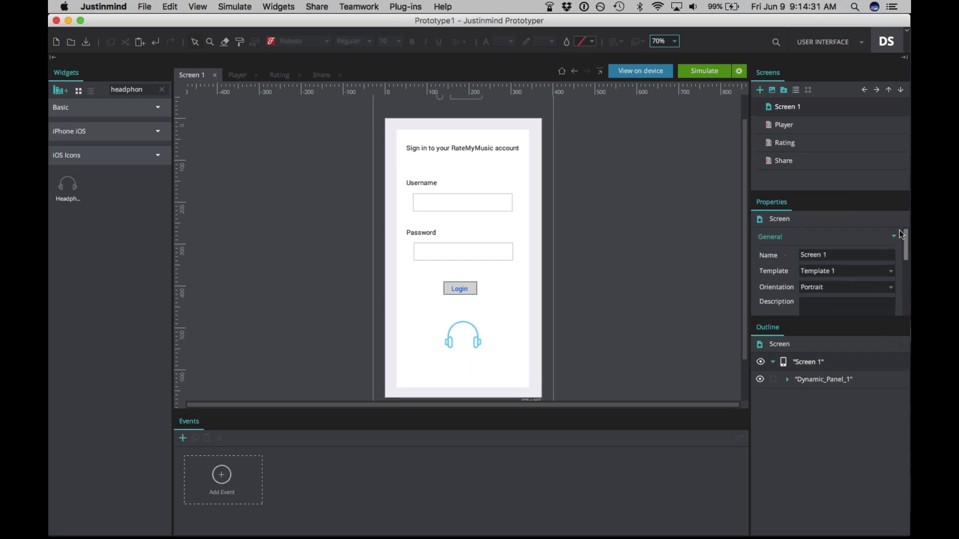
{"action": "left_click", "coordinate": [813, 254]}
{"action": "left_click_drag", "start_coordinate": [800, 255], "coordinate": [827, 254]}
{"action": "key", "text": "BackSpace"}
{"action": "type", "text": "Login"}
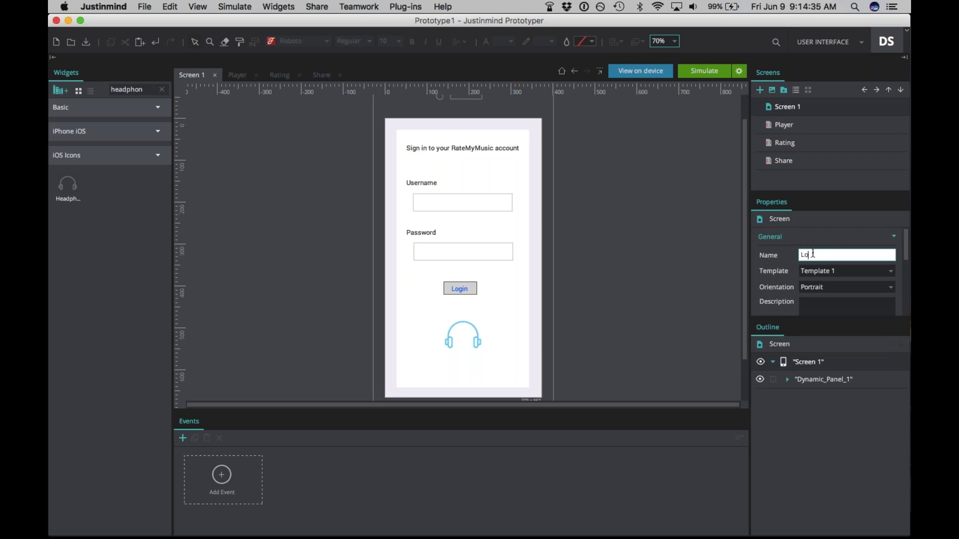
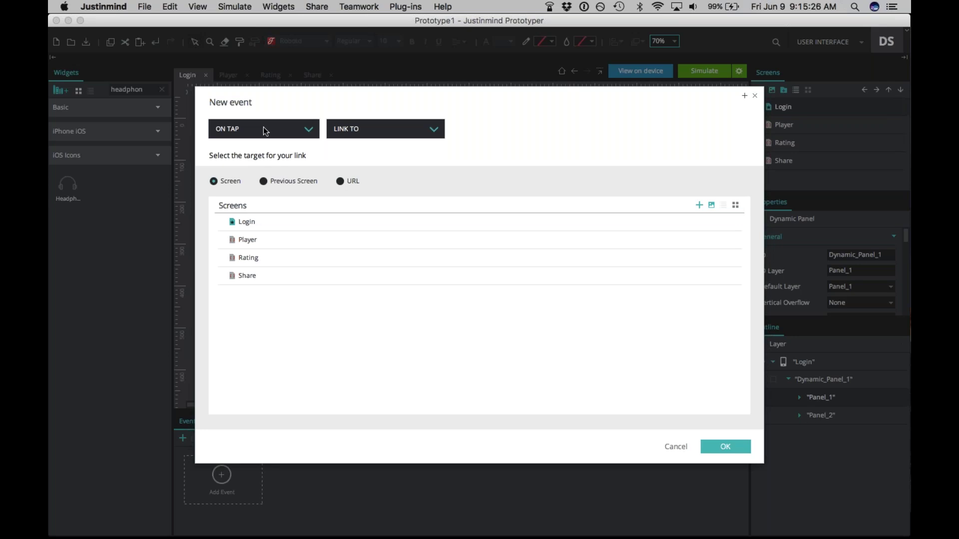
- Add an on Page Load event to the dynamic panel that pauses for 2000 ms
{"action": "left_click", "coordinate": [308, 129]}
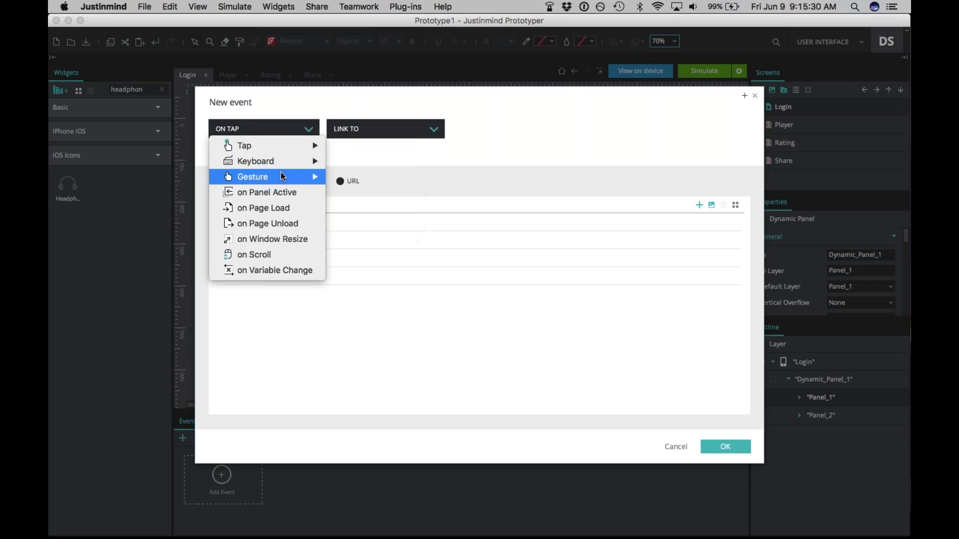
{"action": "left_click", "coordinate": [272, 211]}
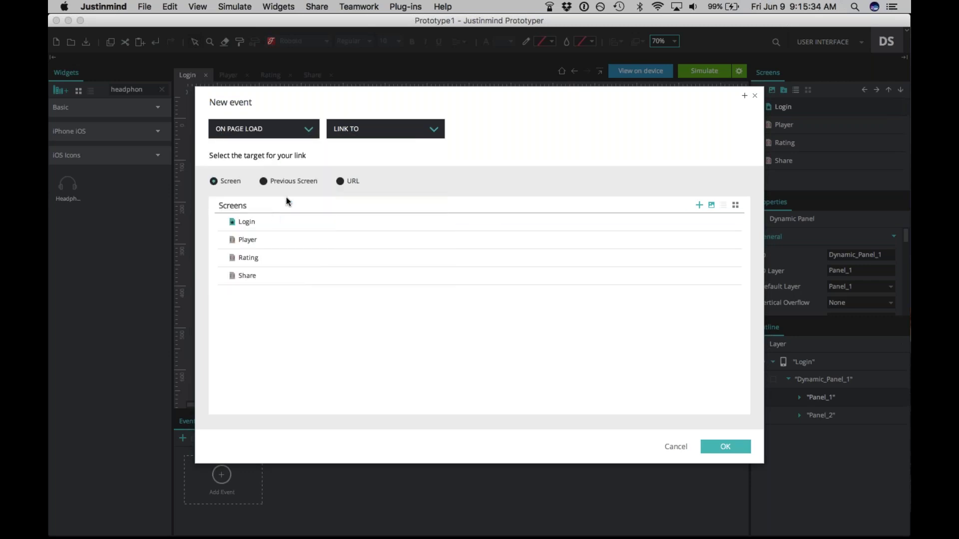
{"action": "left_click", "coordinate": [355, 132]}
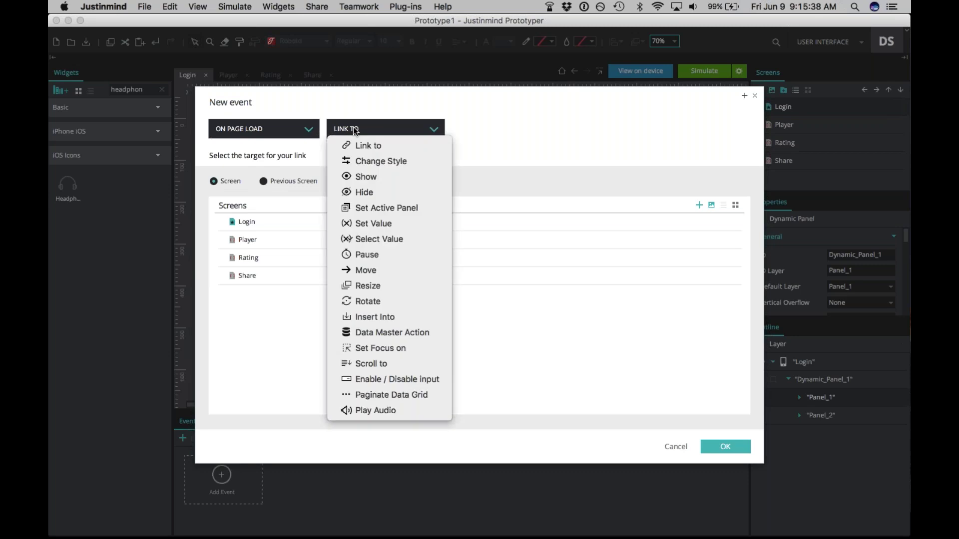
{"action": "left_click", "coordinate": [377, 256]}
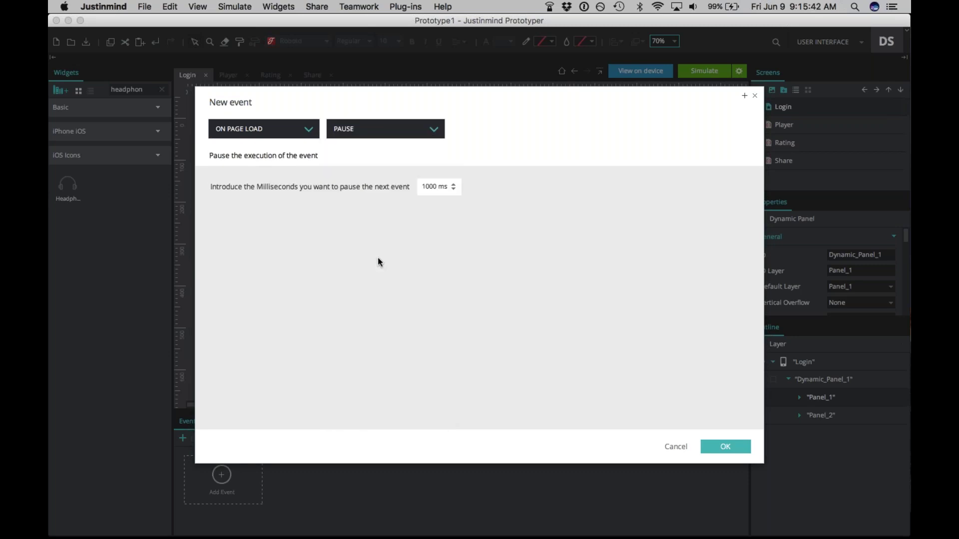
{"action": "left_click", "coordinate": [425, 187]}
{"action": "type", "text": "2000"}
{"action": "left_click", "coordinate": [720, 446]}
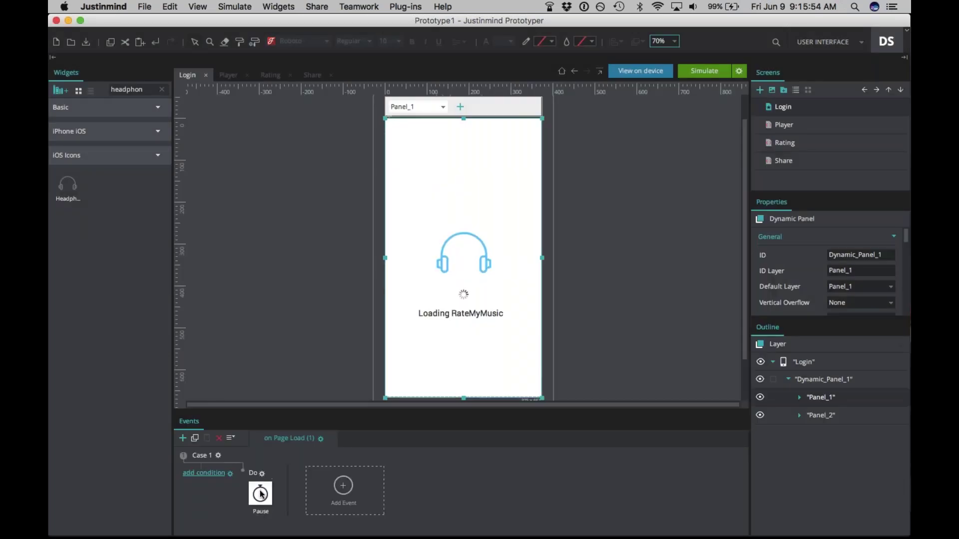
- Check Panel_2's login form, then go back to Panel_1 and select the Pause action
{"action": "mouse_move", "coordinate": [261, 494]}
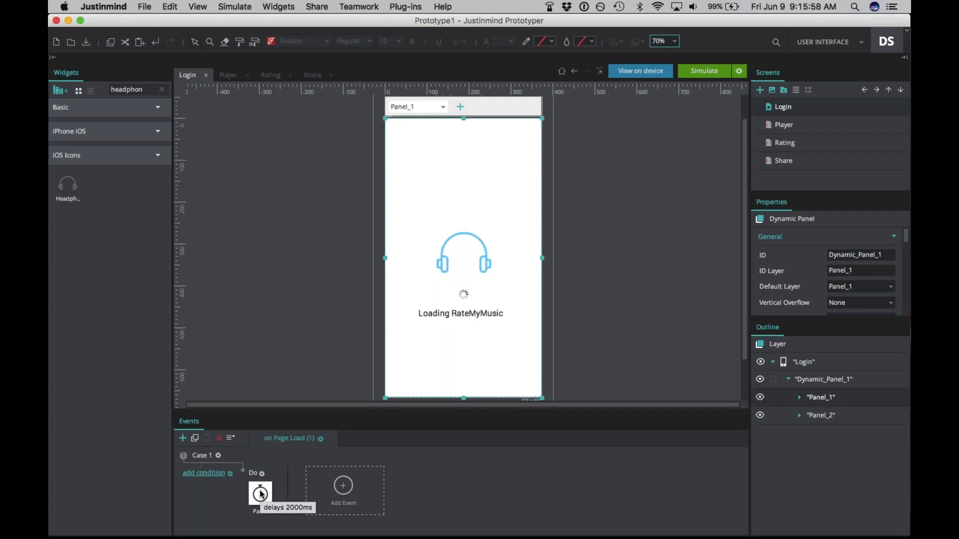
{"action": "left_click", "coordinate": [830, 415]}
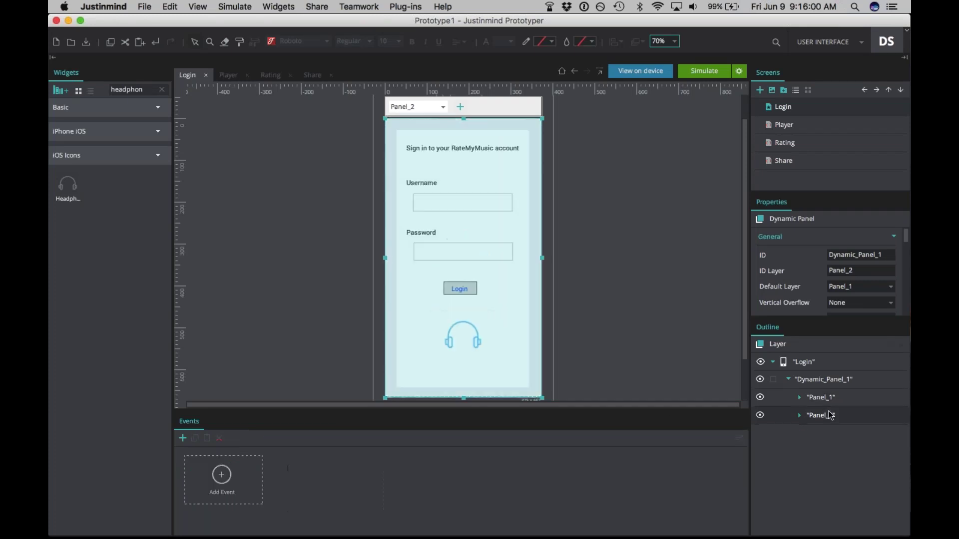
{"action": "left_click", "coordinate": [830, 398]}
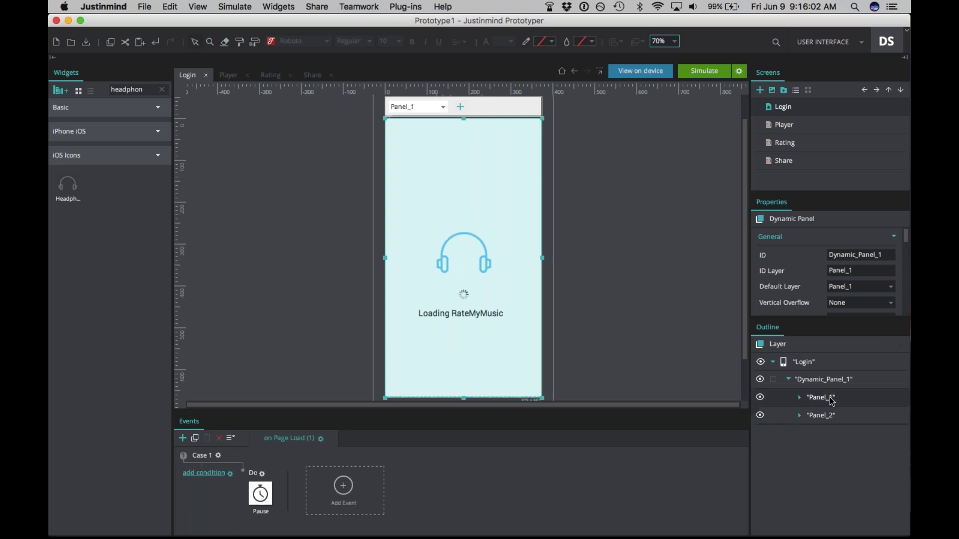
{"action": "left_click", "coordinate": [263, 499]}
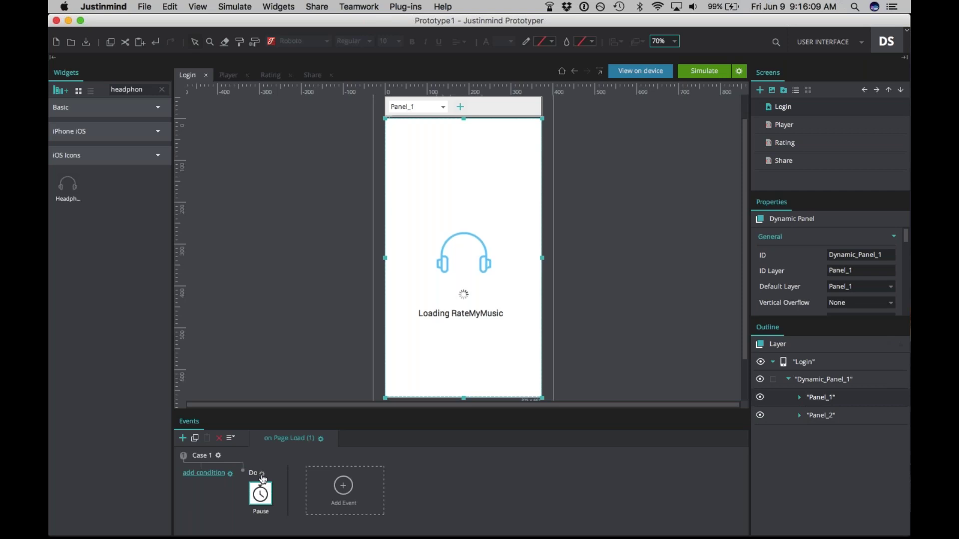
- After the Pause, add a Set Active Panel action activating Dynamic_Panel_1's Panel_2 with a Fade transition
{"action": "right_click", "coordinate": [260, 484]}
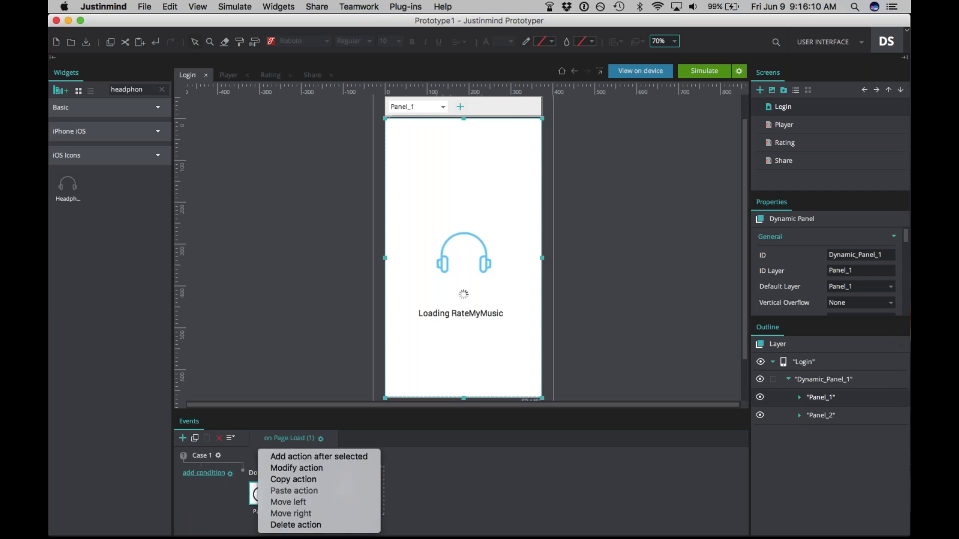
{"action": "left_click", "coordinate": [274, 457]}
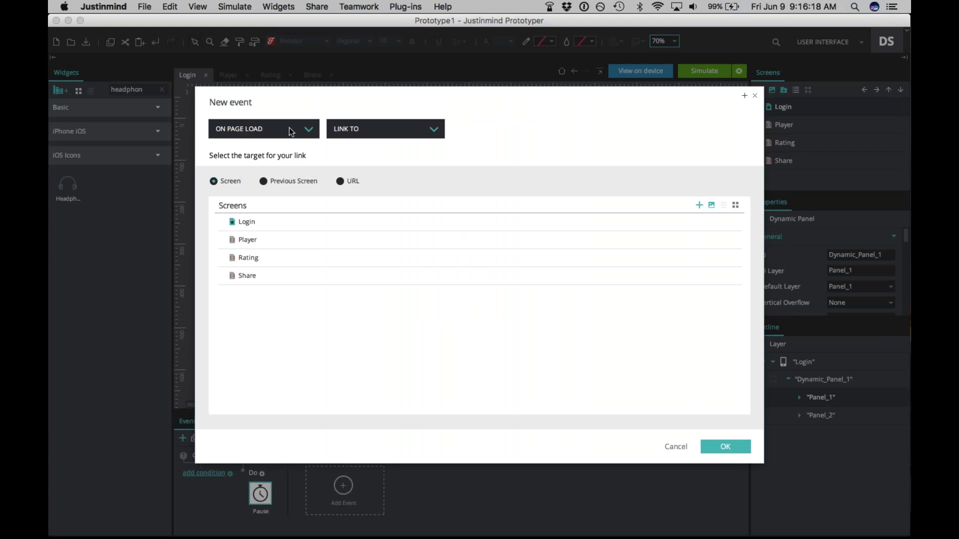
{"action": "left_click", "coordinate": [350, 132]}
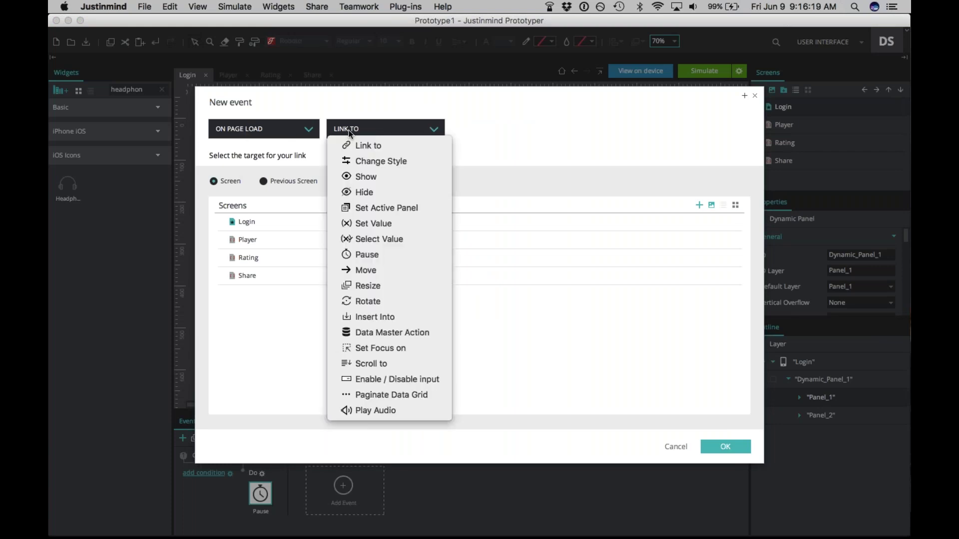
{"action": "left_click", "coordinate": [369, 206]}
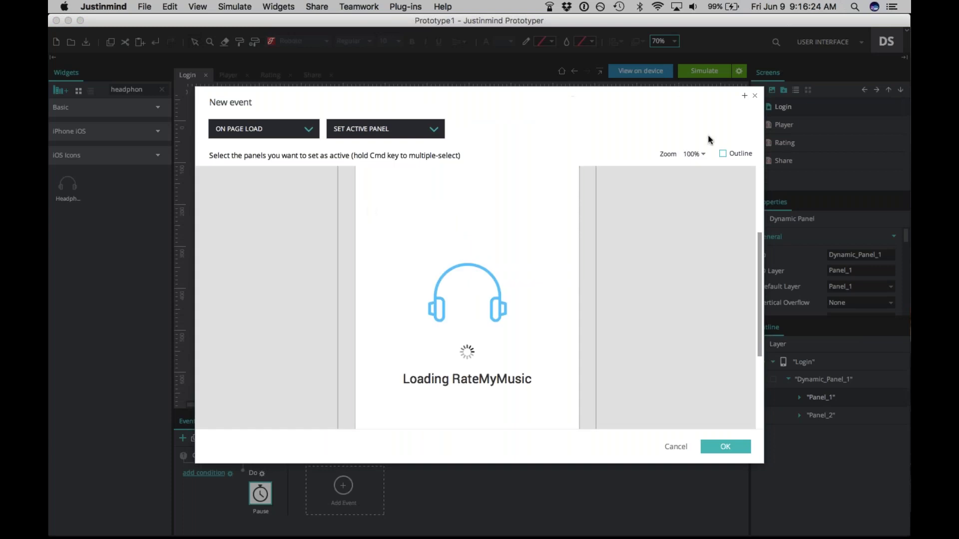
{"action": "left_click", "coordinate": [723, 153]}
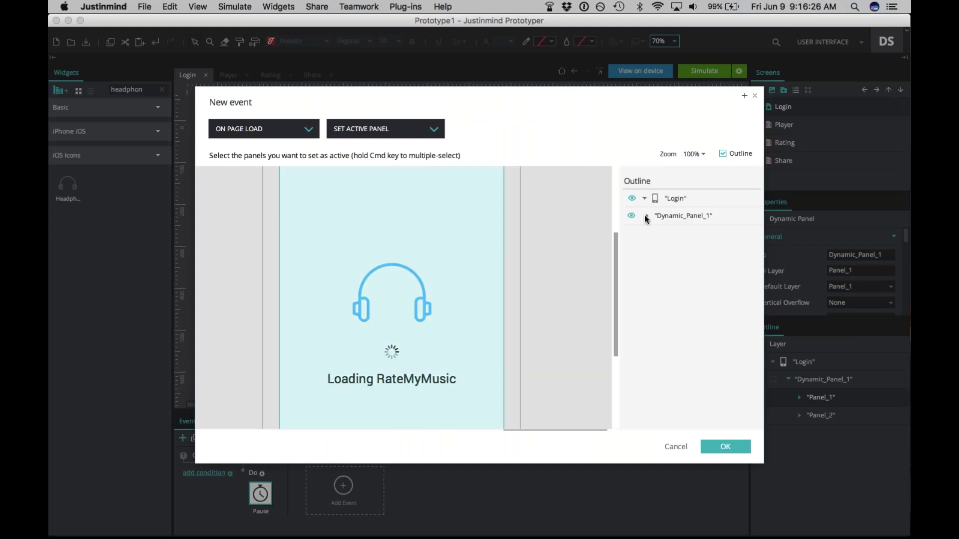
{"action": "left_click", "coordinate": [648, 216]}
{"action": "left_click", "coordinate": [685, 250]}
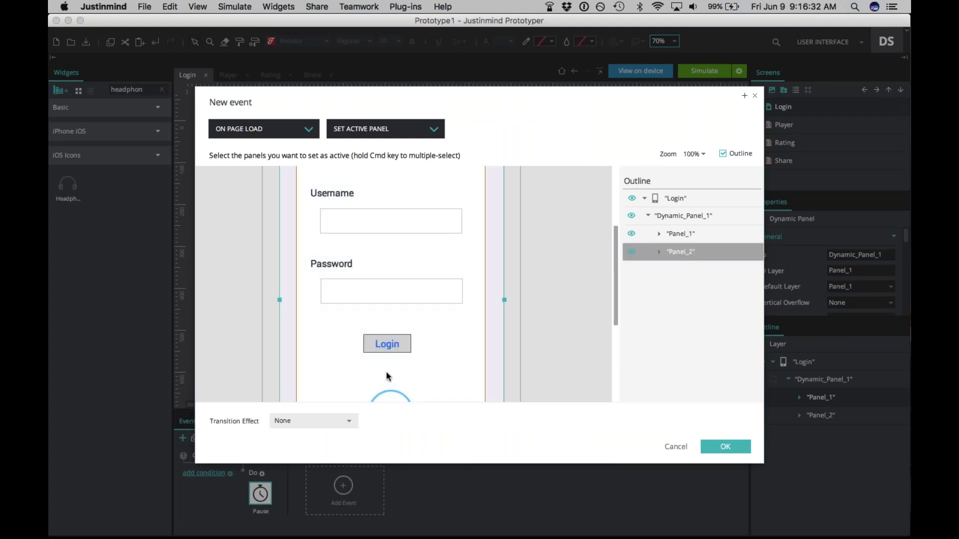
{"action": "left_click", "coordinate": [308, 420]}
{"action": "left_click", "coordinate": [290, 269]}
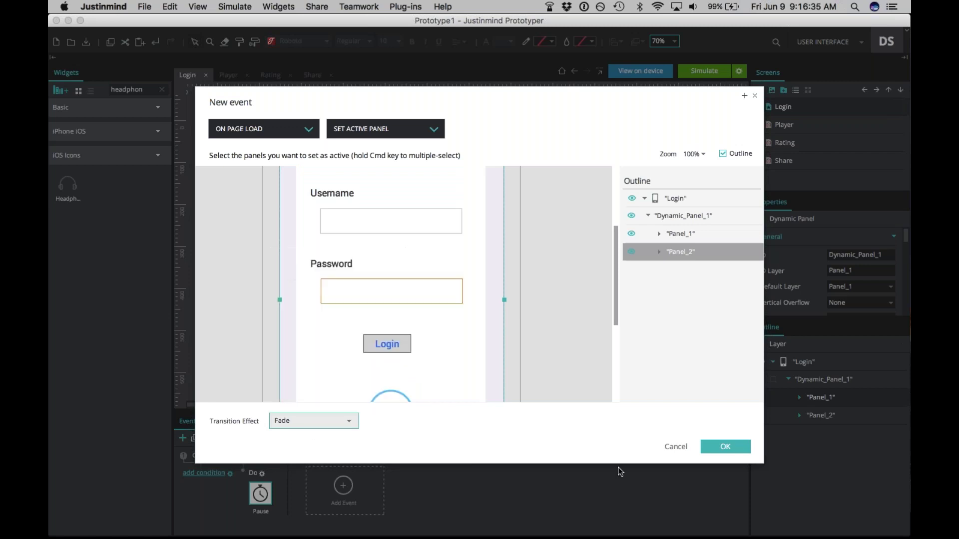
{"action": "left_click", "coordinate": [715, 447]}
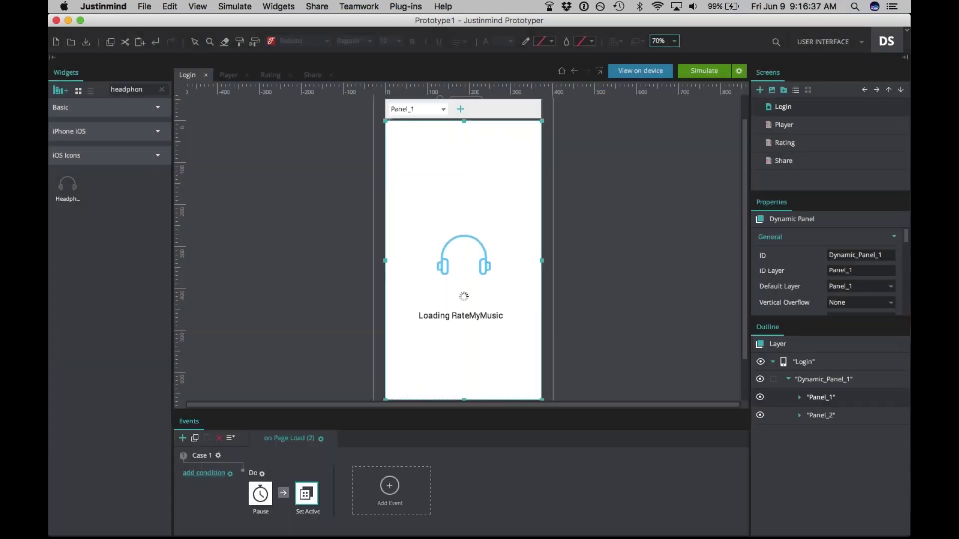
- Show Panel_2 and select its Login button
{"action": "scroll", "coordinate": [519, 259], "scroll_direction": "down", "scroll_amount": 3}
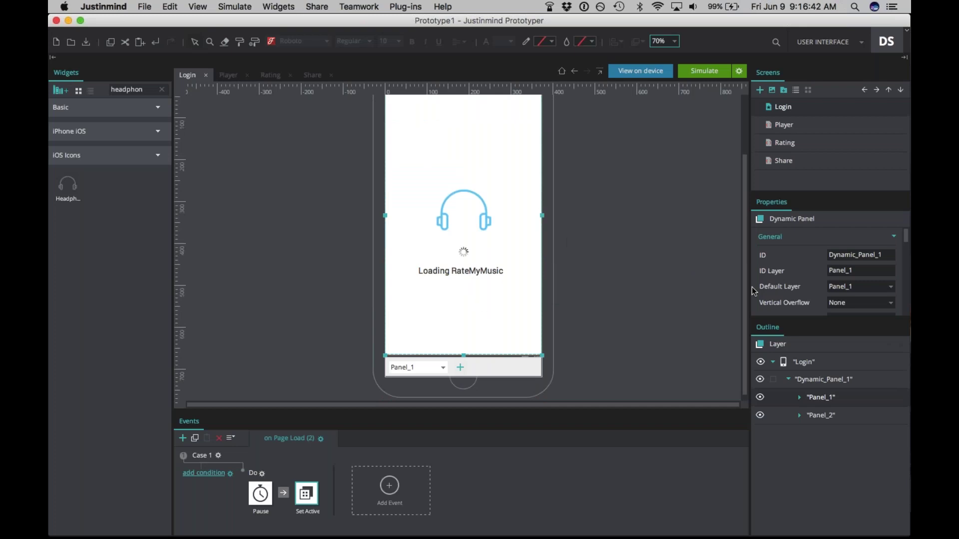
{"action": "left_click", "coordinate": [823, 415]}
{"action": "left_click", "coordinate": [828, 419]}
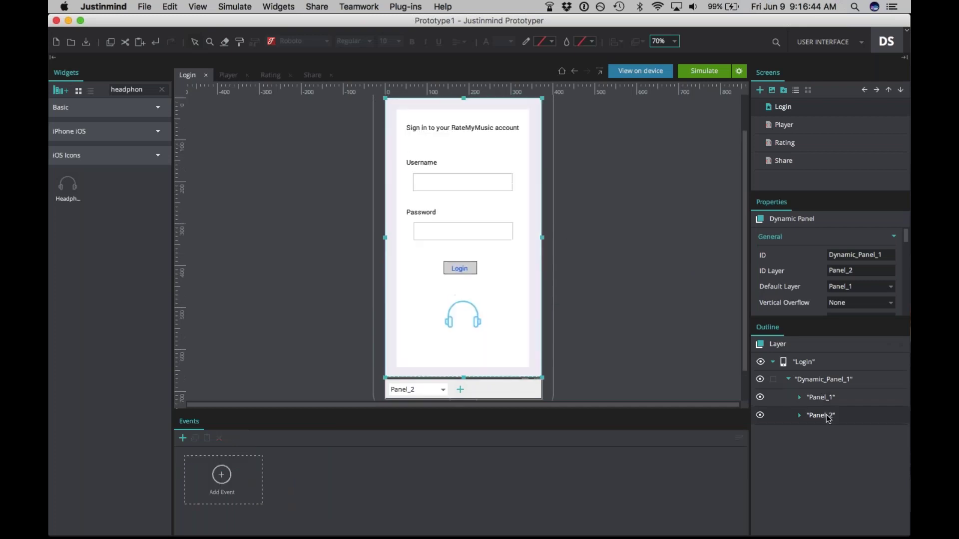
{"action": "left_click", "coordinate": [462, 270]}
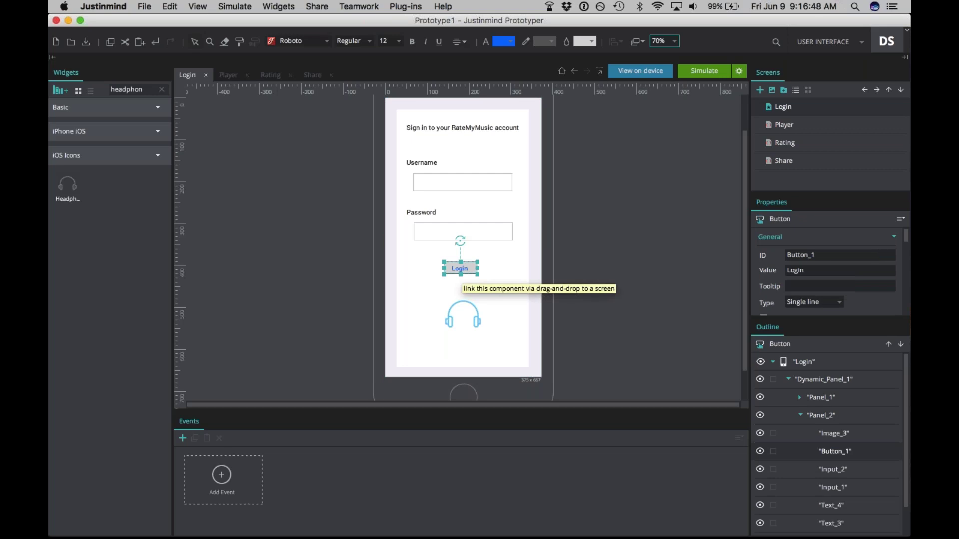
- Link the Login button on tap to the Player screen with Fade, then reselect Panel_1
{"action": "left_click", "coordinate": [232, 492]}
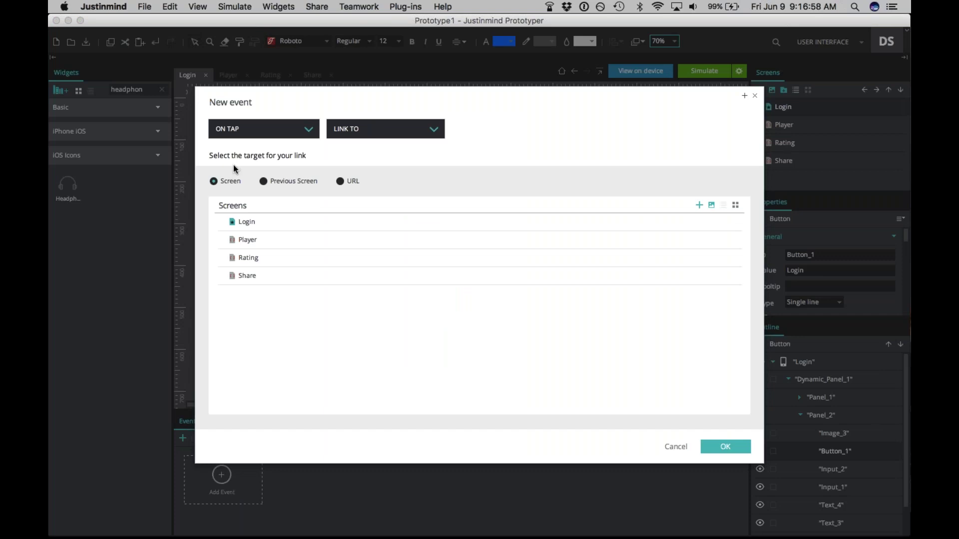
{"action": "left_click", "coordinate": [249, 240]}
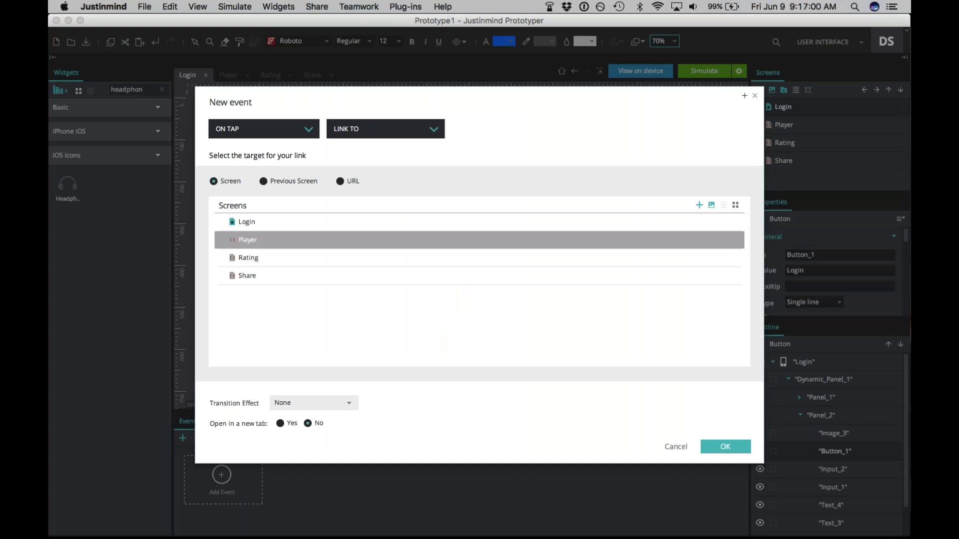
{"action": "left_click", "coordinate": [286, 401]}
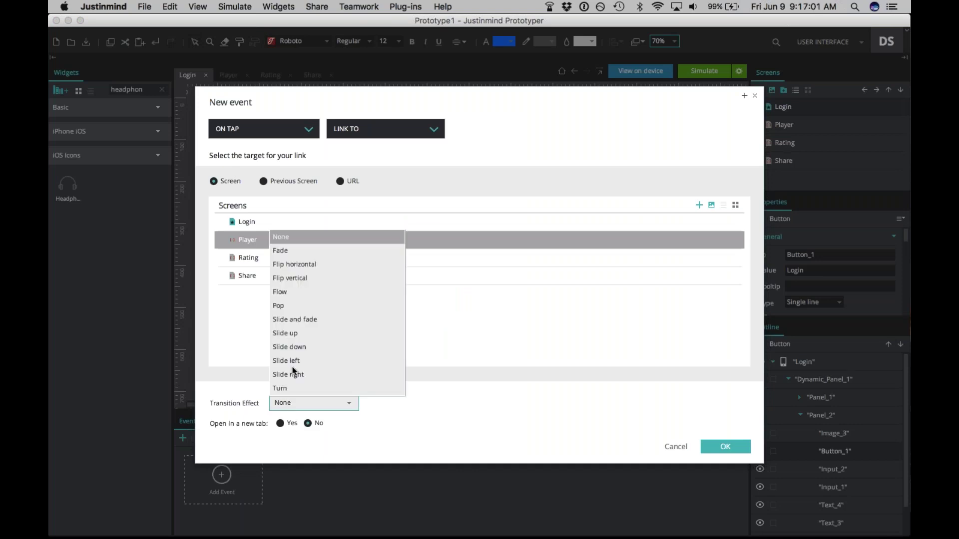
{"action": "left_click", "coordinate": [304, 251]}
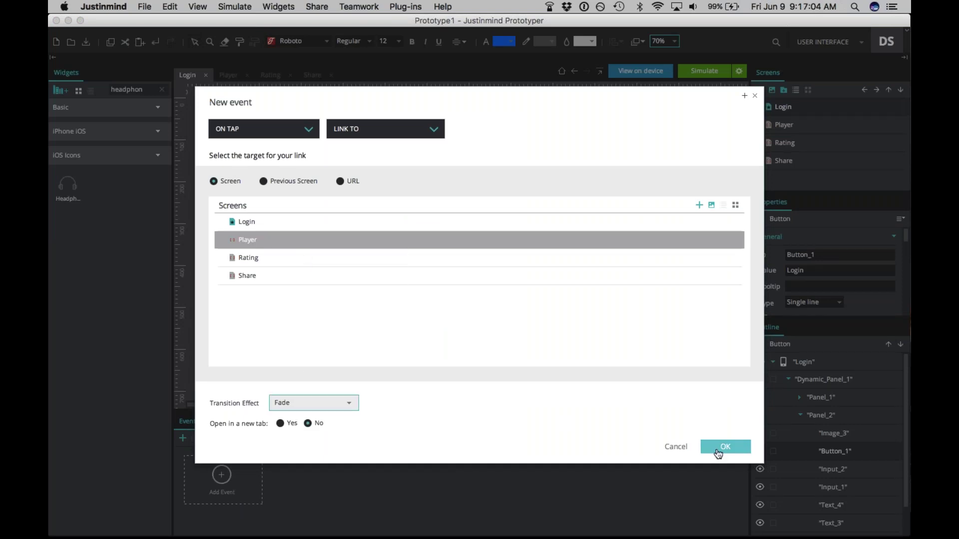
{"action": "left_click", "coordinate": [718, 447]}
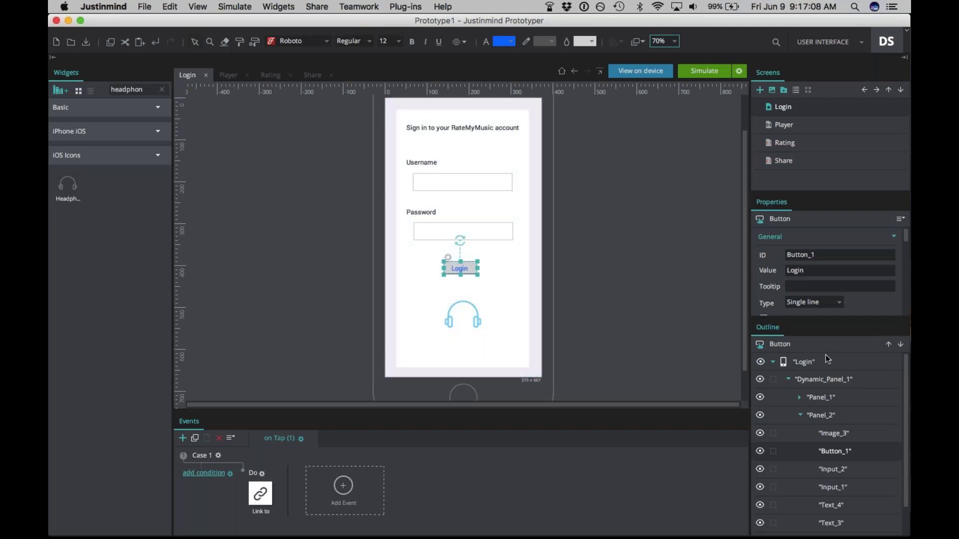
{"action": "left_click", "coordinate": [826, 398]}
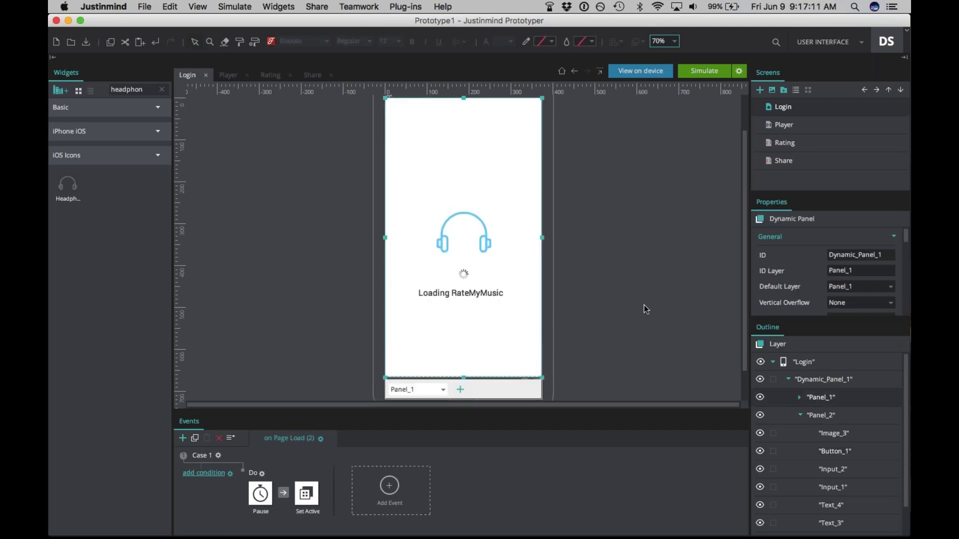
- Run the prototype in simulation and enter a username and password on the Login screen
{"action": "left_click", "coordinate": [698, 74]}
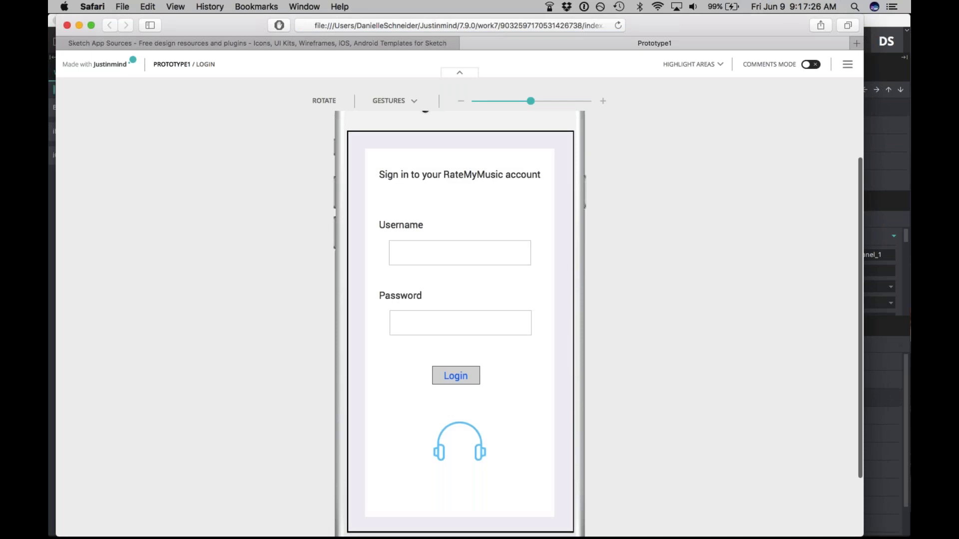
{"action": "left_click", "coordinate": [454, 246]}
{"action": "type", "text": "Myuser"}
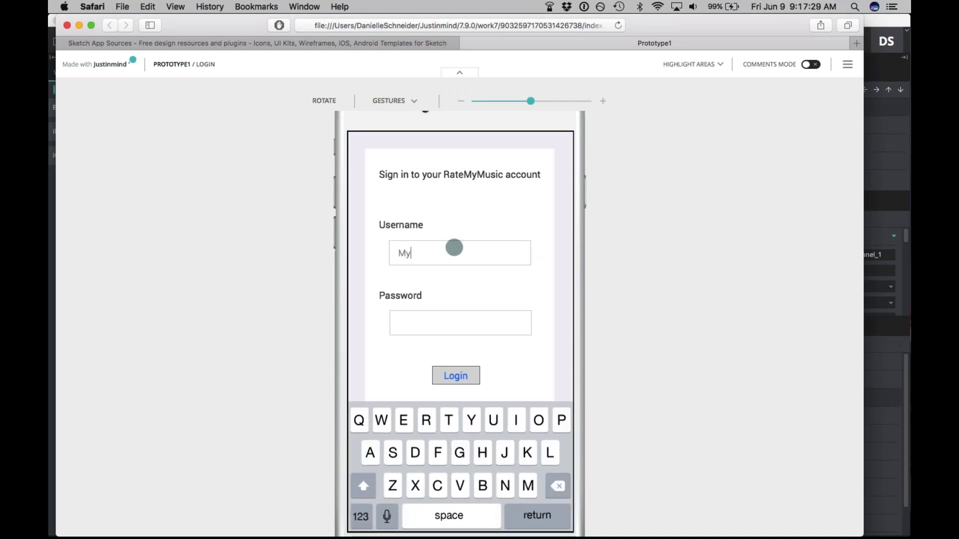
{"action": "left_click", "coordinate": [434, 319]}
{"action": "type", "text": "Mypassword"}
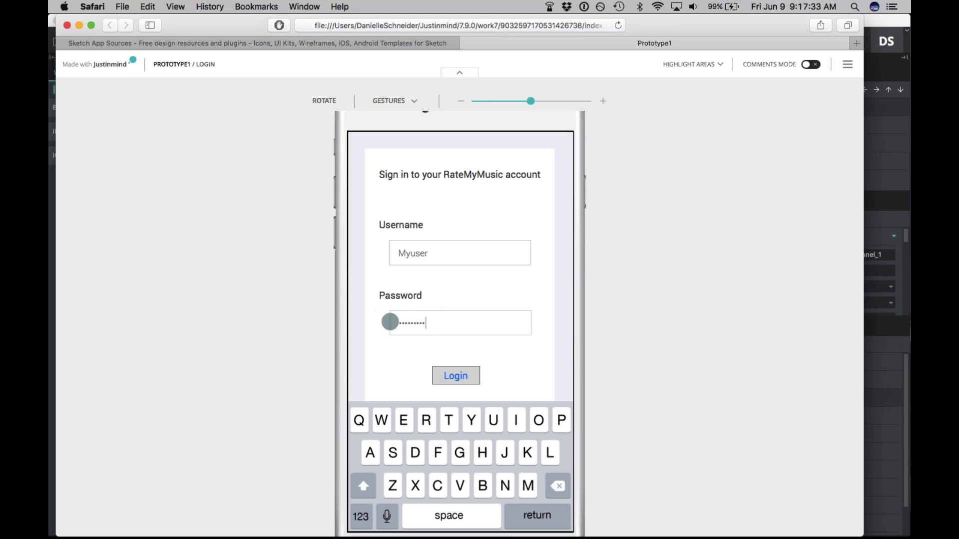
- Log in to reach the Player screen, then return to Justinmind
{"action": "scroll", "coordinate": [389, 321], "scroll_direction": "down", "scroll_amount": 1}
{"action": "left_click", "coordinate": [448, 347]}
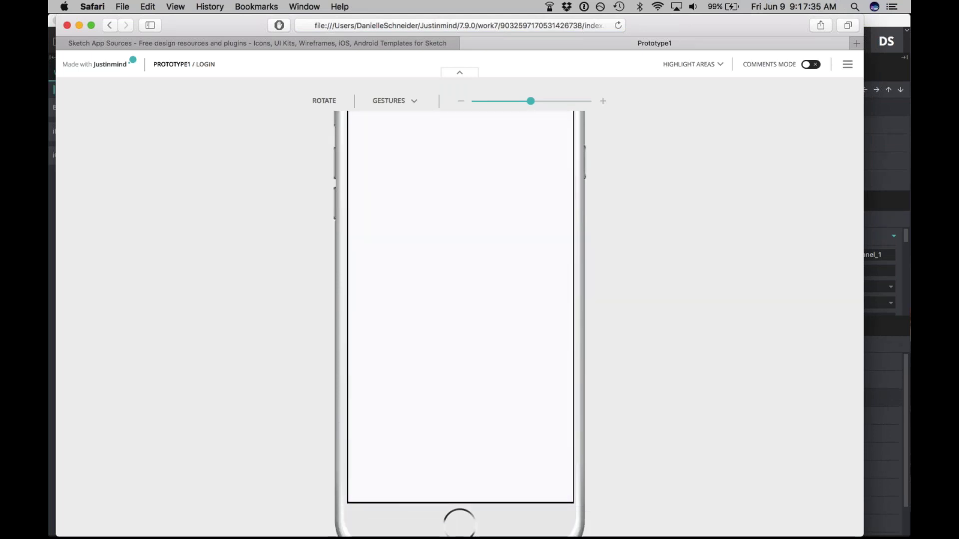
{"action": "scroll", "coordinate": [557, 354], "scroll_direction": "down", "scroll_amount": 2}
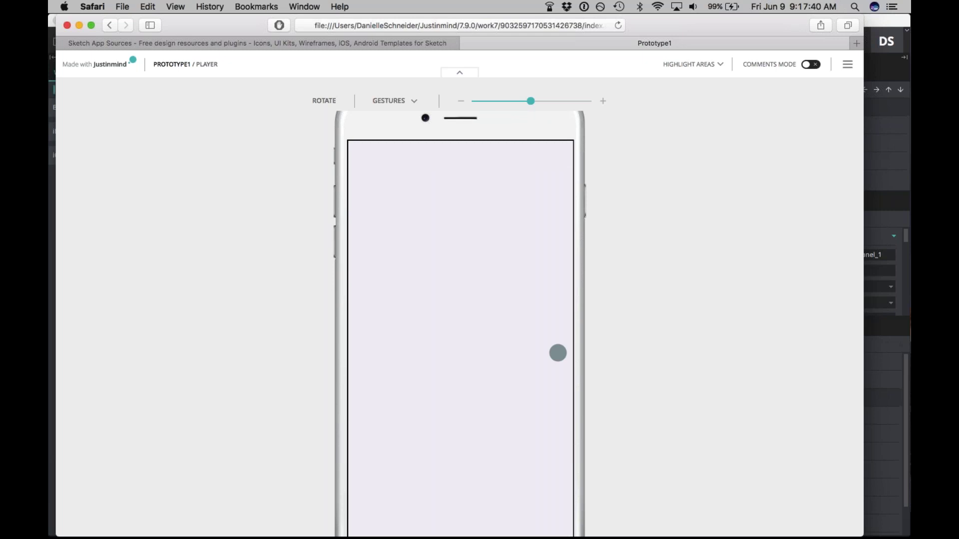
{"action": "left_click", "coordinate": [897, 203]}
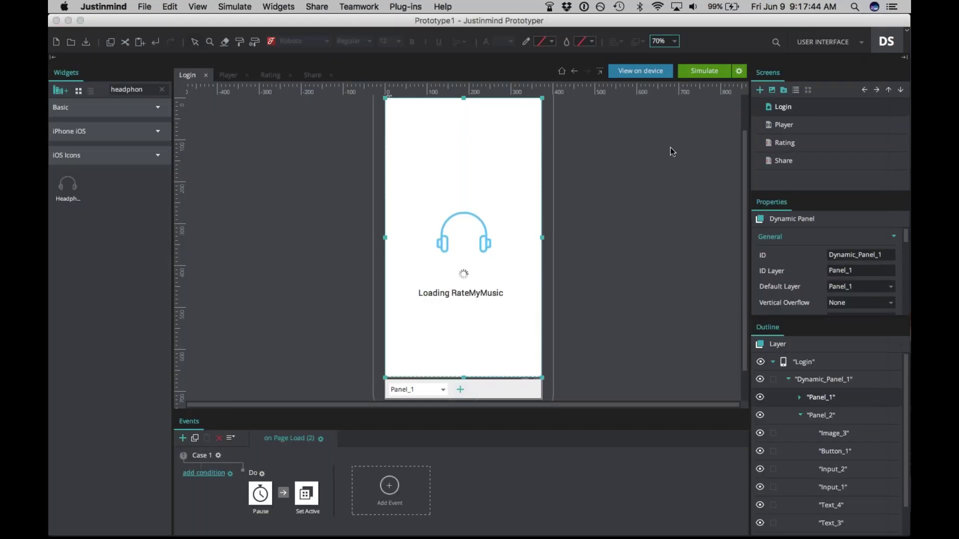
- Open the Player screen from the Screens panel and clear the widget search filter
{"action": "mouse_move", "coordinate": [787, 131]}
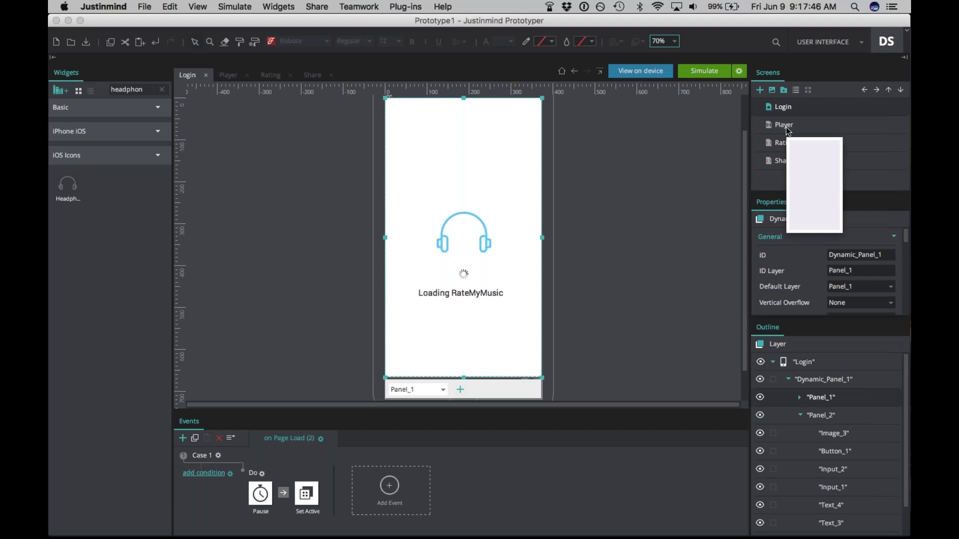
{"action": "left_click_drag", "start_coordinate": [787, 131], "coordinate": [799, 236]}
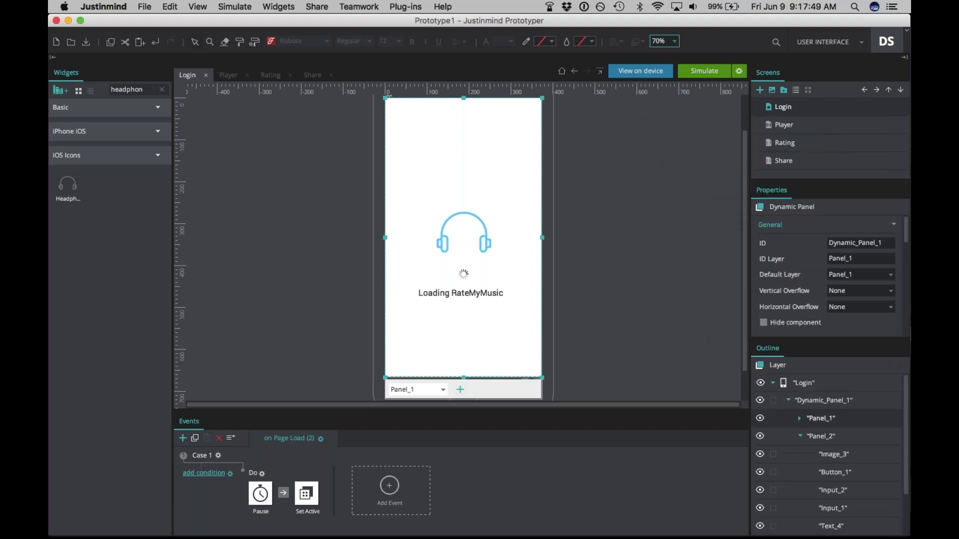
{"action": "left_click", "coordinate": [783, 124]}
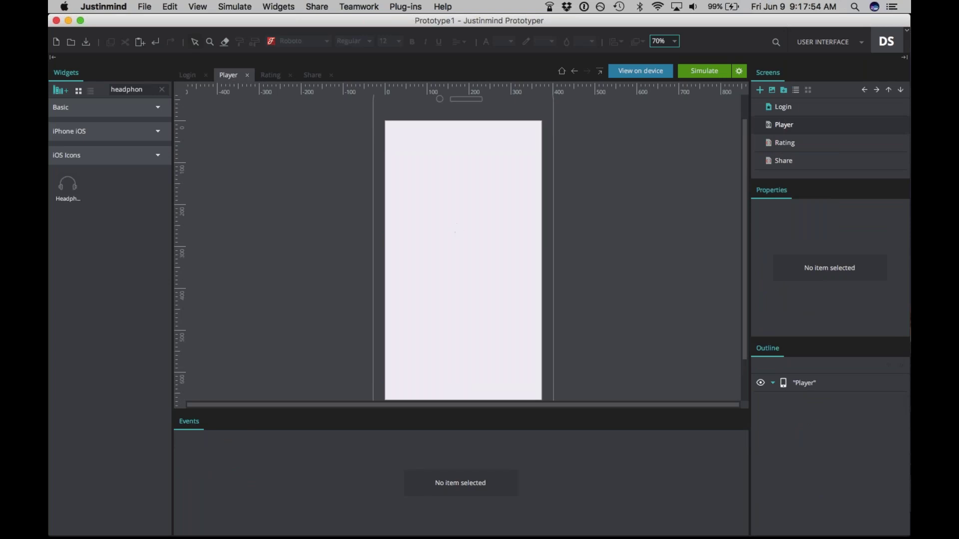
{"action": "left_click", "coordinate": [162, 91]}
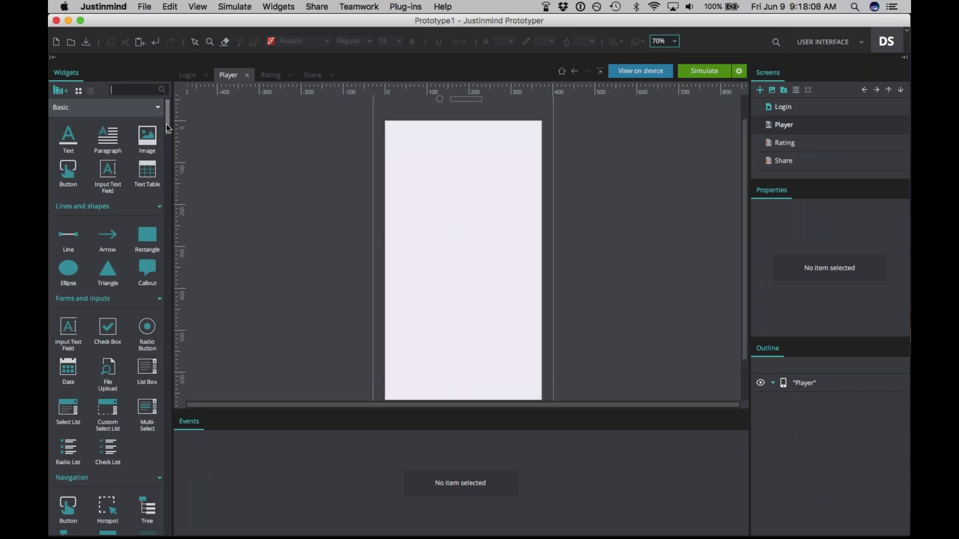
- Drag the iPhone iOS Player screen example template onto the Player screen canvas
{"action": "left_click_drag", "start_coordinate": [166, 128], "coordinate": [164, 175]}
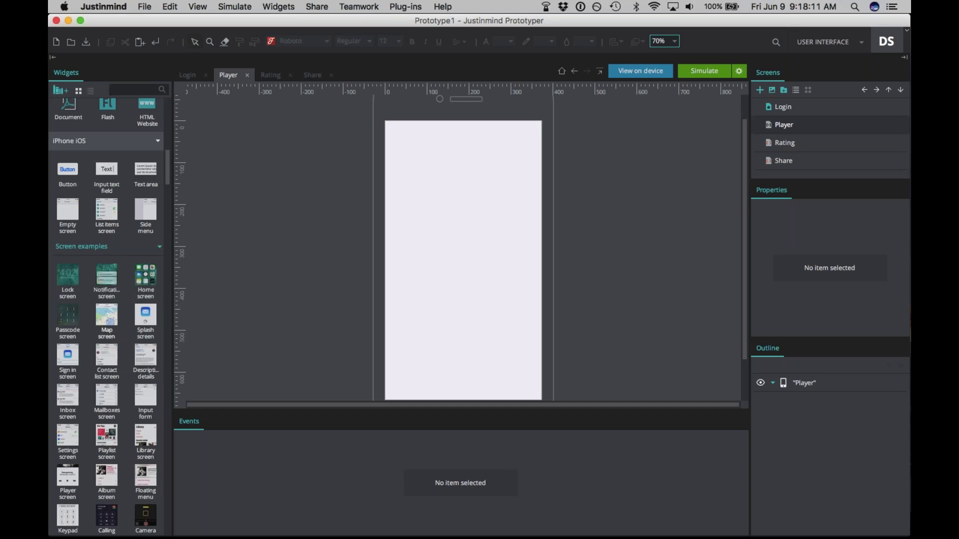
{"action": "scroll", "coordinate": [102, 330], "scroll_direction": "down", "scroll_amount": 3}
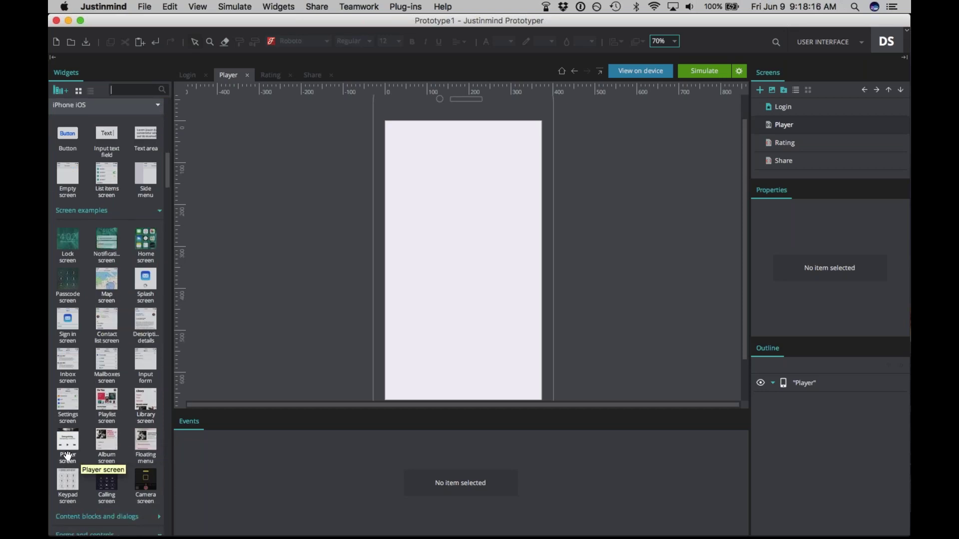
{"action": "left_click_drag", "start_coordinate": [68, 456], "coordinate": [389, 129]}
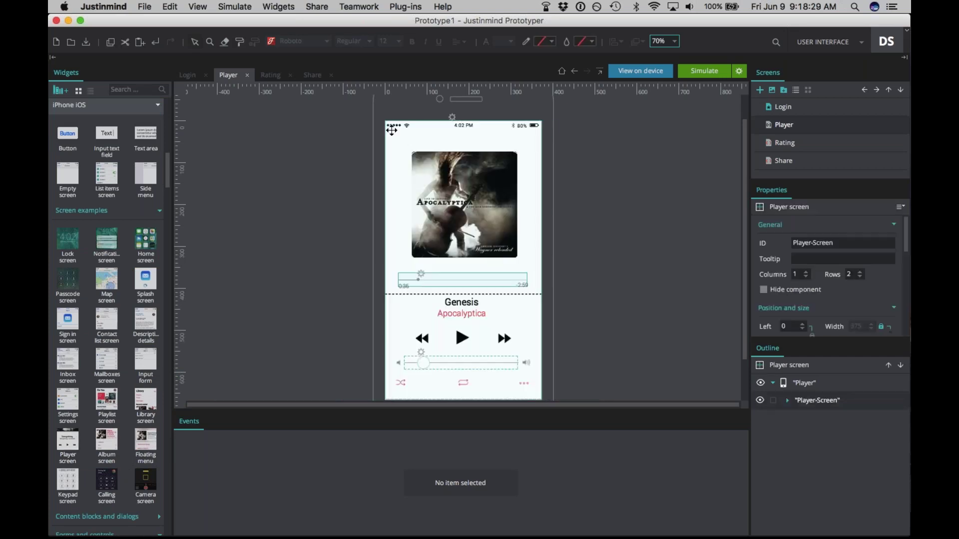
{"action": "scroll", "coordinate": [446, 170], "scroll_direction": "down", "scroll_amount": 2}
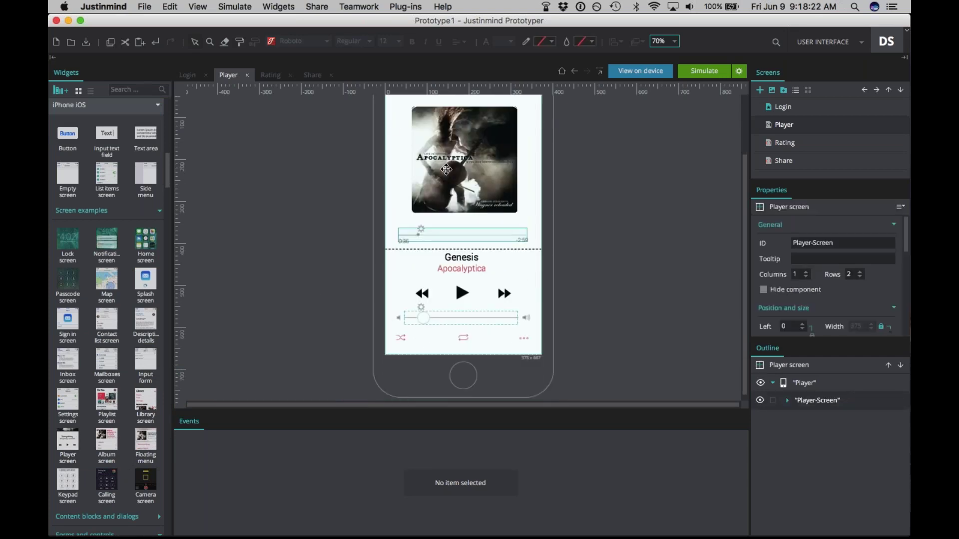
{"action": "scroll", "coordinate": [481, 238], "scroll_direction": "up", "scroll_amount": 3}
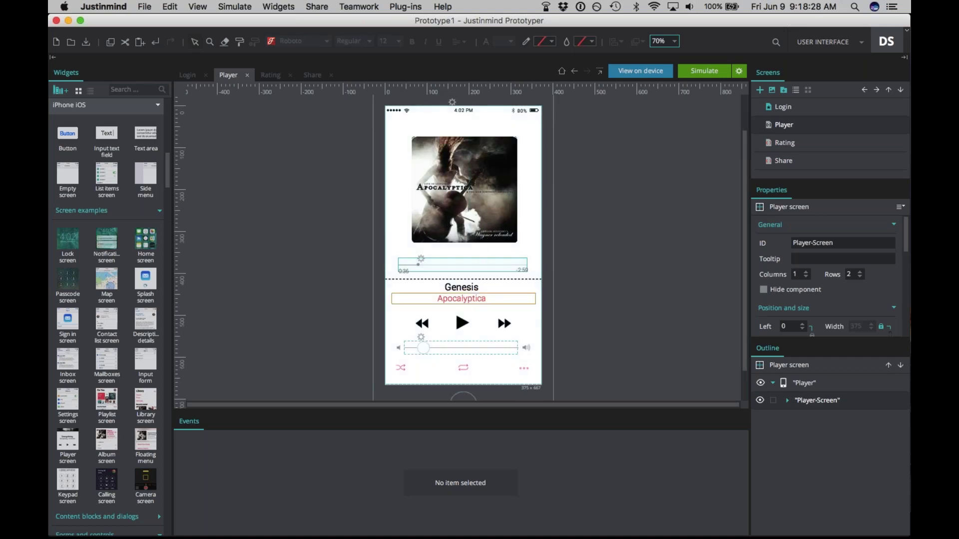
- Make the artist name Apocalyptica light blue
{"action": "left_click", "coordinate": [462, 300]}
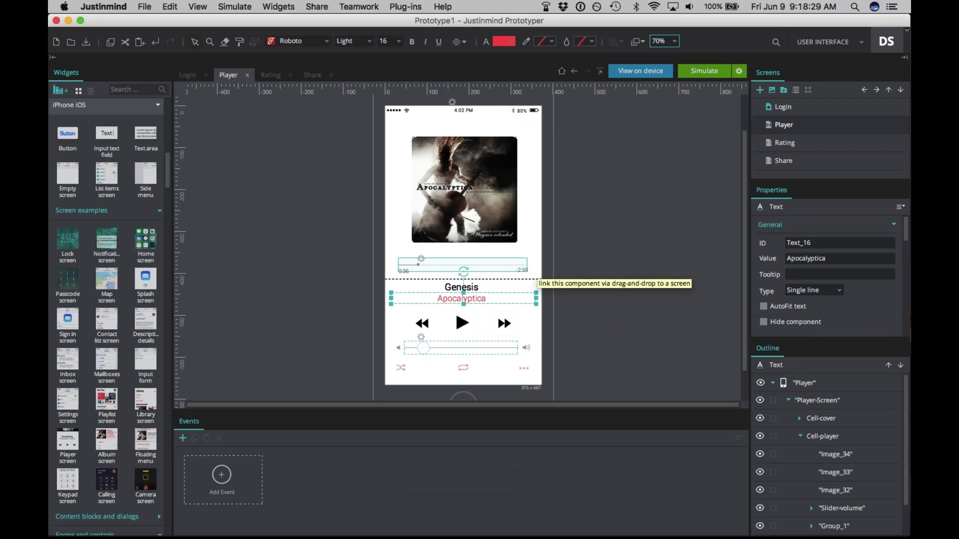
{"action": "left_click_drag", "start_coordinate": [905, 232], "coordinate": [907, 299]}
{"action": "left_click", "coordinate": [834, 269]}
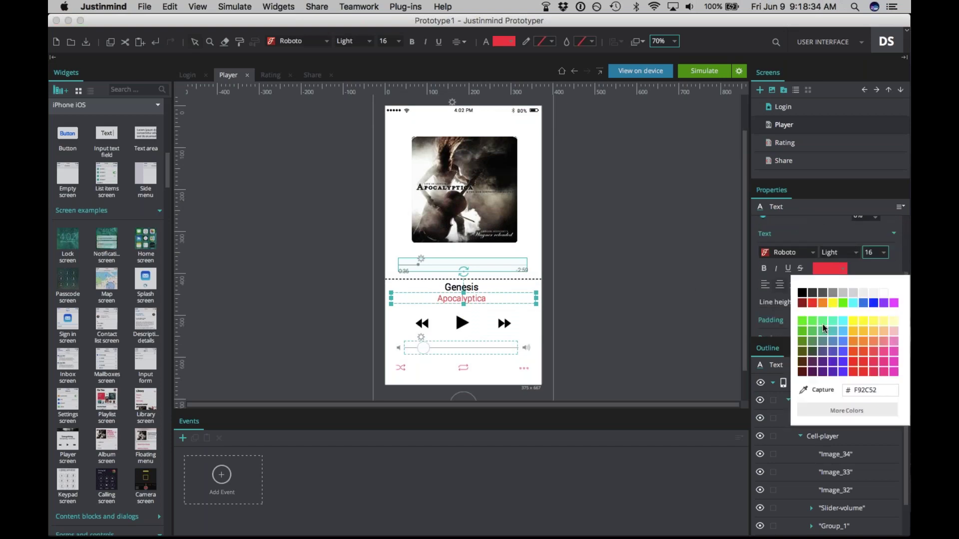
{"action": "left_click", "coordinate": [843, 331]}
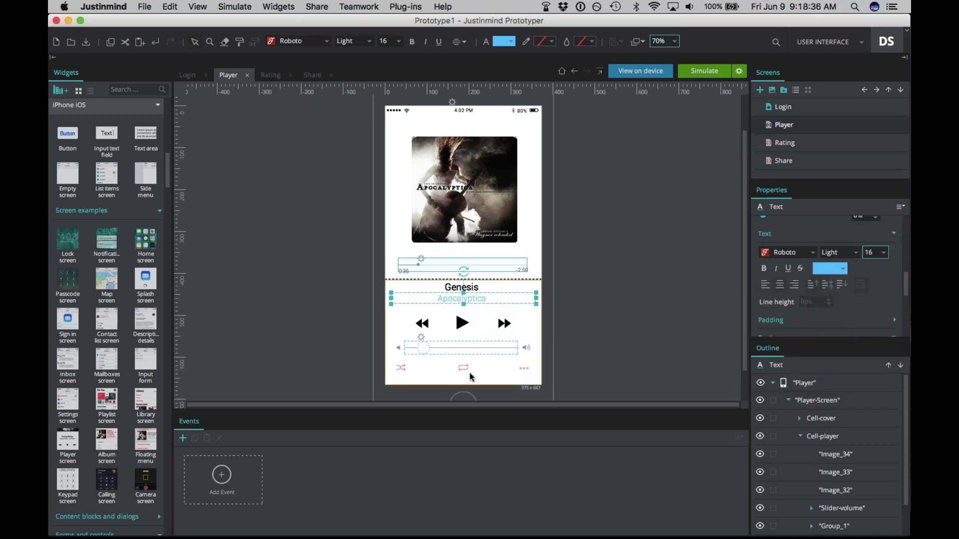
- Delete the shuffle, repeat and more icons below the volume slider
{"action": "scroll", "coordinate": [469, 372], "scroll_direction": "down", "scroll_amount": 2}
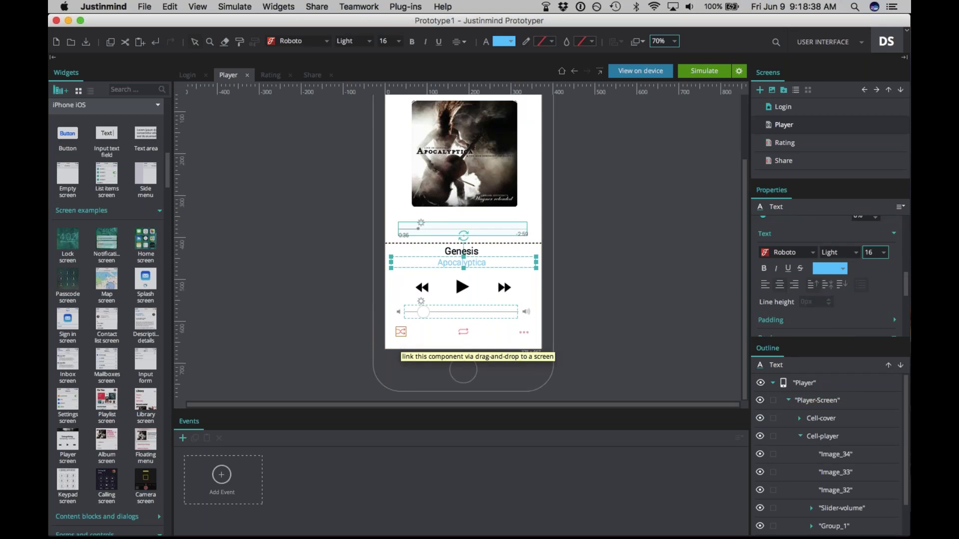
{"action": "left_click", "coordinate": [401, 332]}
{"action": "key", "text": "Delete"}
{"action": "left_click", "coordinate": [464, 332]}
{"action": "key", "text": "Delete"}
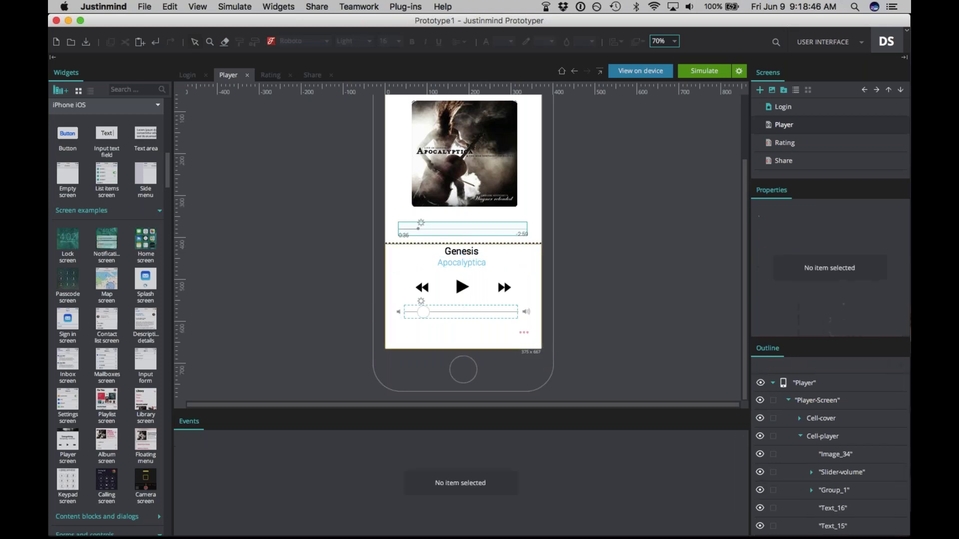
{"action": "left_click", "coordinate": [523, 333]}
{"action": "key", "text": "Delete"}
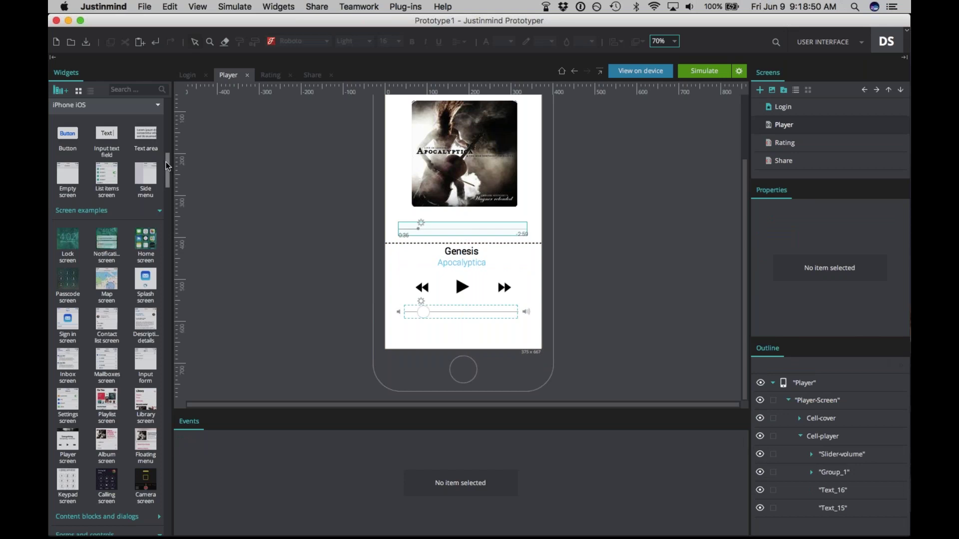
- Add a button labelled 'Rate this track' below the volume slider and widen it
{"action": "scroll", "coordinate": [161, 139], "scroll_direction": "up", "scroll_amount": 10}
{"action": "scroll", "coordinate": [161, 139], "scroll_direction": "up", "scroll_amount": 5}
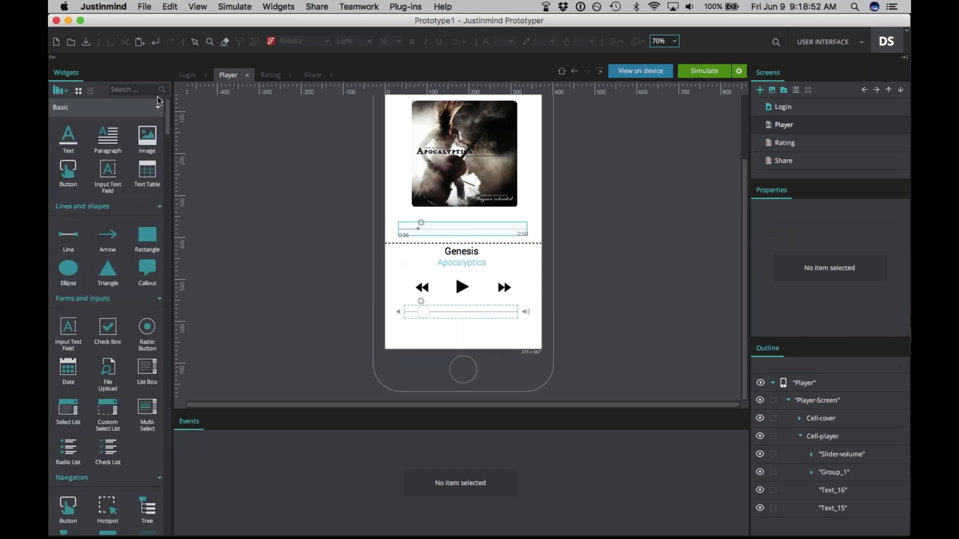
{"action": "left_click_drag", "start_coordinate": [68, 170], "coordinate": [463, 331]}
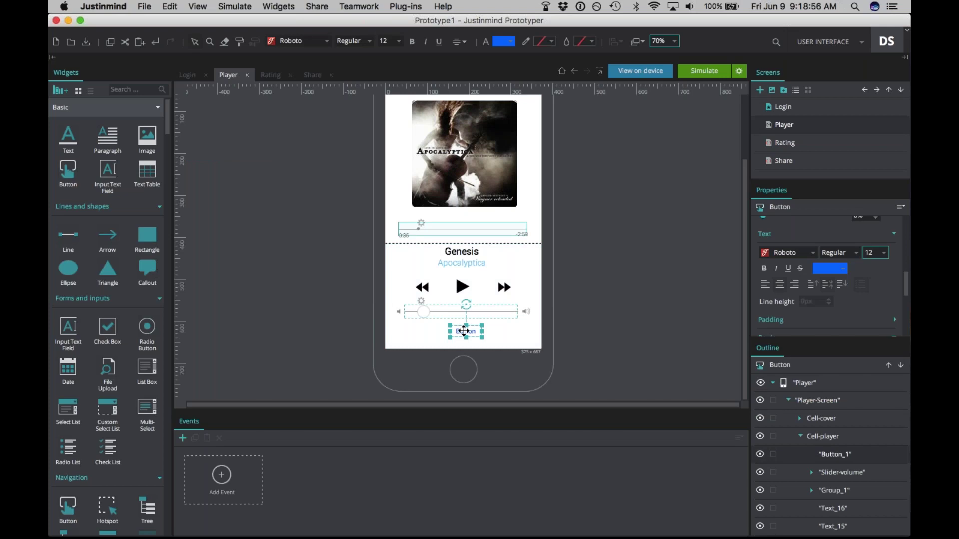
{"action": "double_click", "coordinate": [464, 330]}
{"action": "type", "text": "Rate this track"}
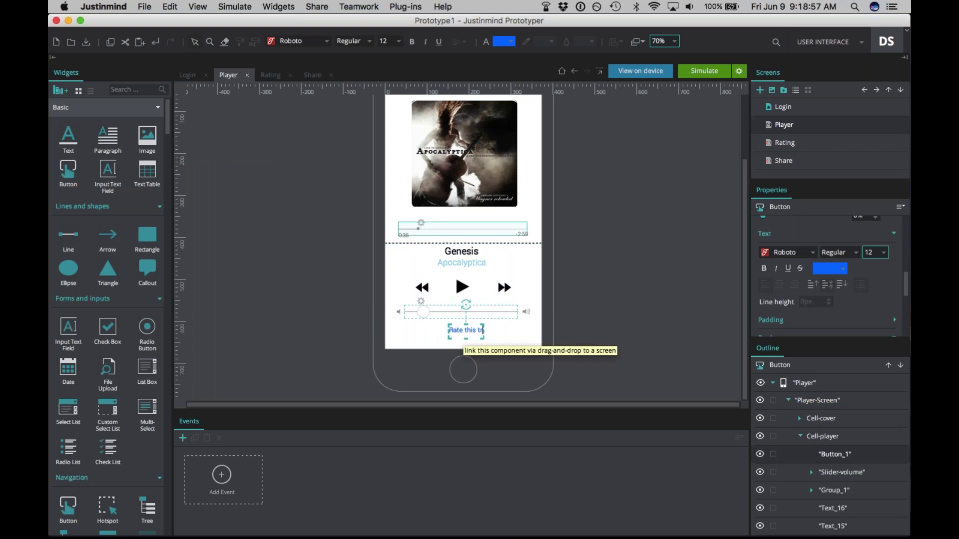
{"action": "key", "text": "Escape"}
{"action": "mouse_move", "coordinate": [483, 331]}
{"action": "left_mouse_down"}
{"action": "mouse_move", "coordinate": [517, 331]}
{"action": "mouse_move", "coordinate": [496, 331]}
{"action": "left_mouse_up"}
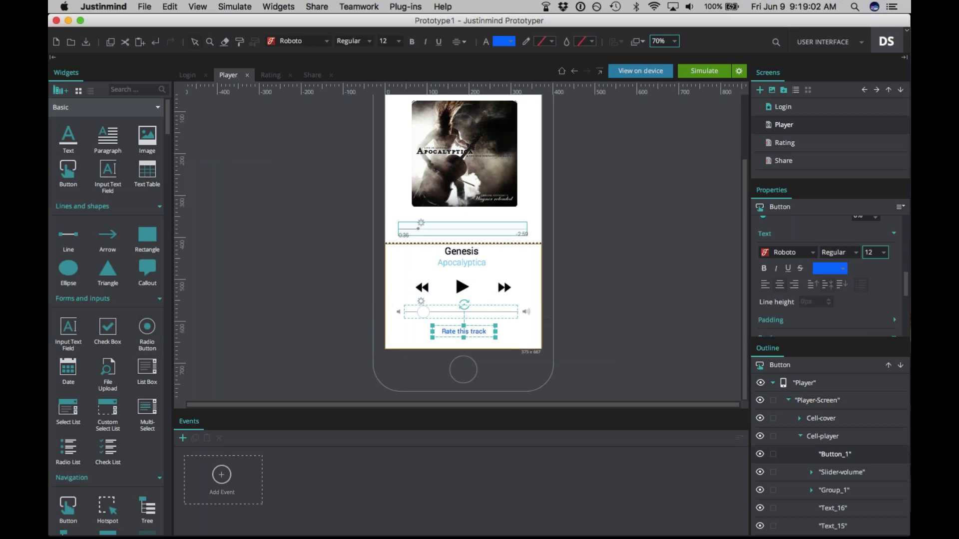
- Give the Rate this track button a dark grey border and white fill
{"action": "left_click", "coordinate": [552, 42]}
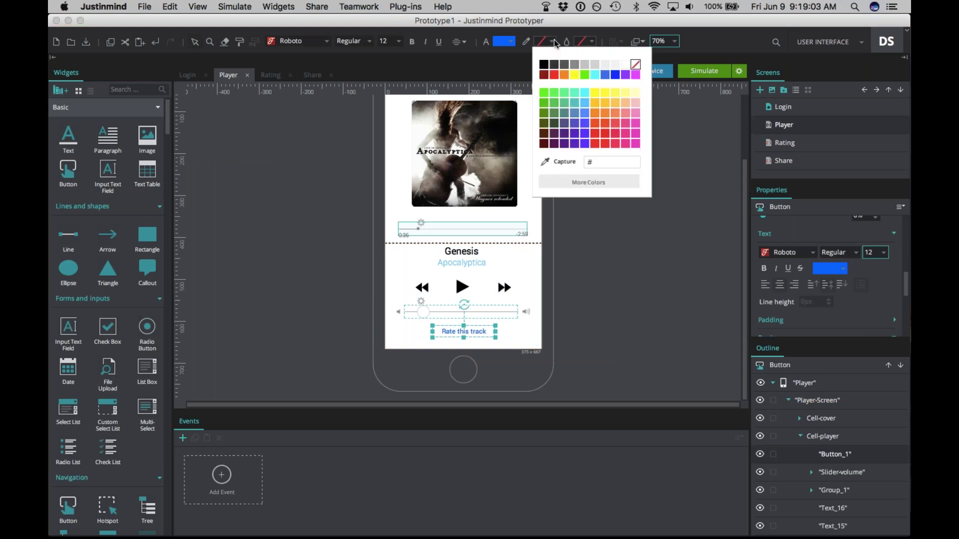
{"action": "left_click", "coordinate": [565, 64]}
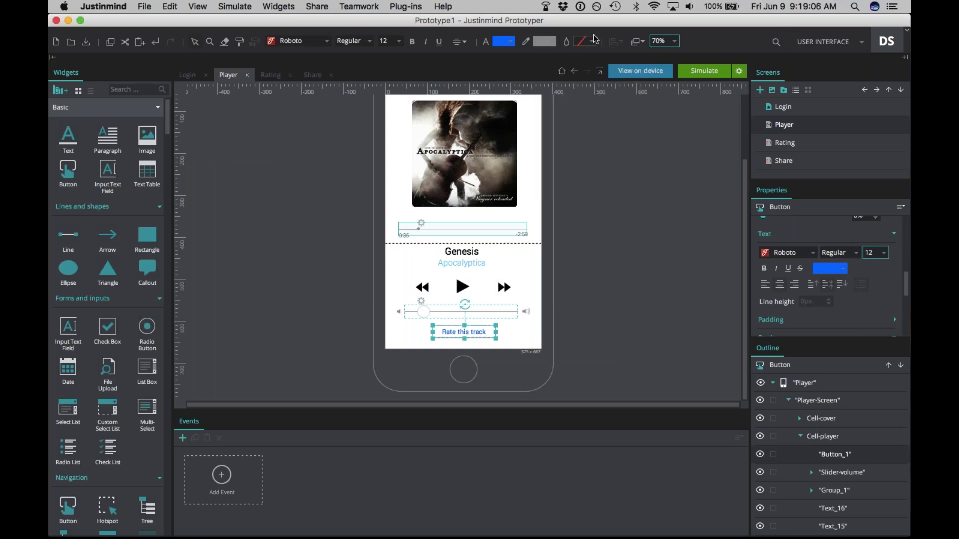
{"action": "left_click", "coordinate": [591, 41]}
{"action": "left_click", "coordinate": [635, 67]}
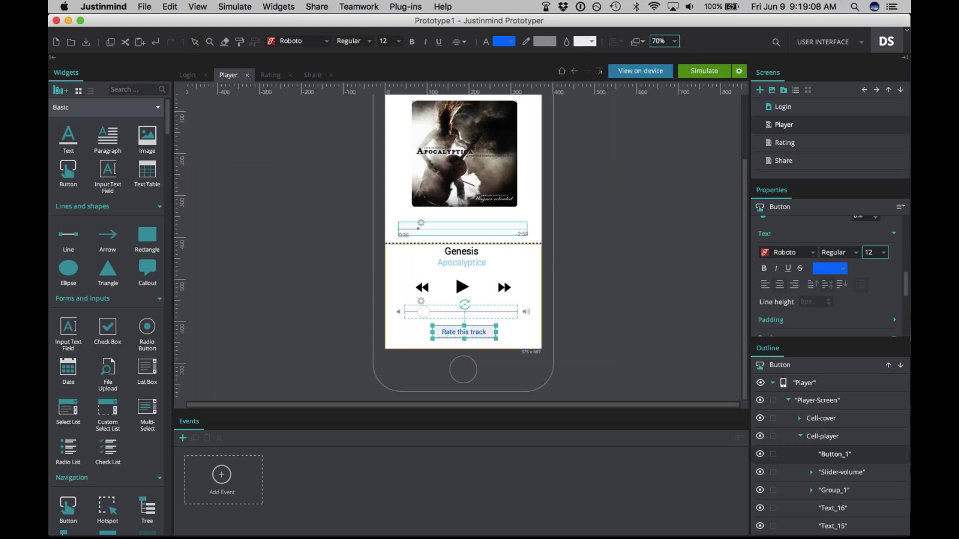
{"action": "left_click", "coordinate": [822, 436]}
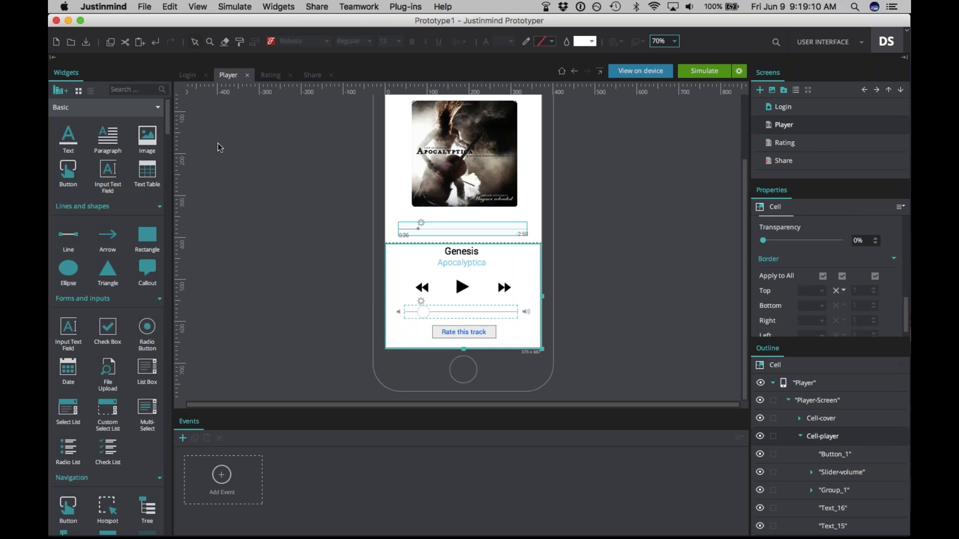
{"action": "left_click", "coordinate": [123, 89]}
- Place a 50×50 headphones icon left of the Rate this track button
{"action": "type", "text": "headpho"}
{"action": "left_click_drag", "start_coordinate": [67, 184], "coordinate": [411, 333]}
{"action": "scroll", "coordinate": [829, 270], "scroll_direction": "up", "scroll_amount": 10}
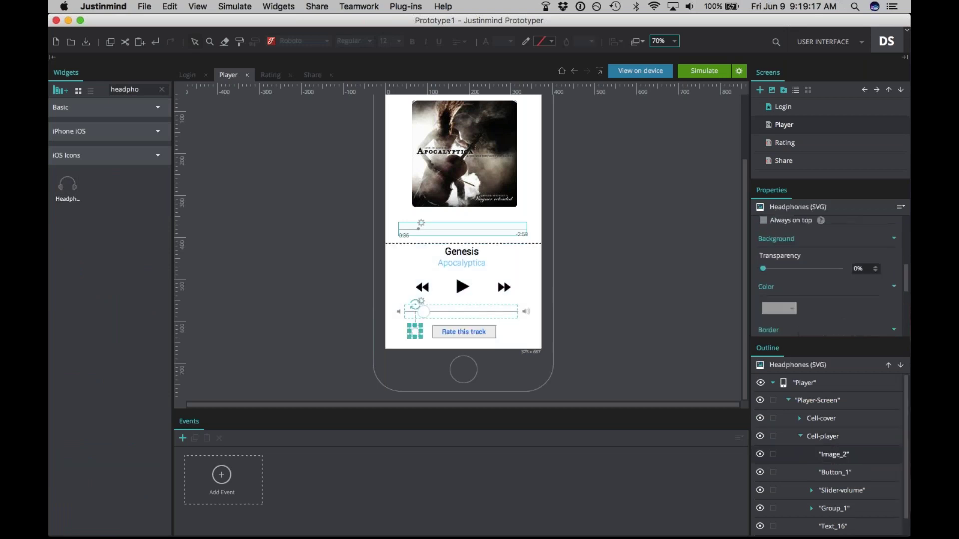
{"action": "left_click", "coordinate": [856, 289]}
{"action": "type", "text": "50"}
{"action": "key", "text": "Tab"}
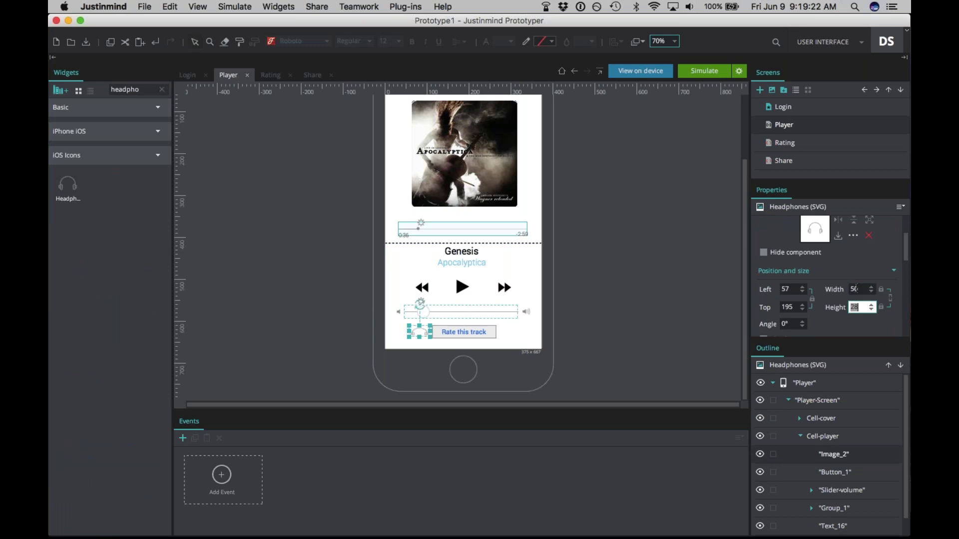
{"action": "type", "text": "50"}
{"action": "key", "text": "Return"}
{"action": "left_click_drag", "start_coordinate": [420, 336], "coordinate": [408, 337]}
- Make the headphones icon light blue, nudge it up, and copy it to the button's right
{"action": "scroll", "coordinate": [893, 269], "scroll_direction": "down", "scroll_amount": 5}
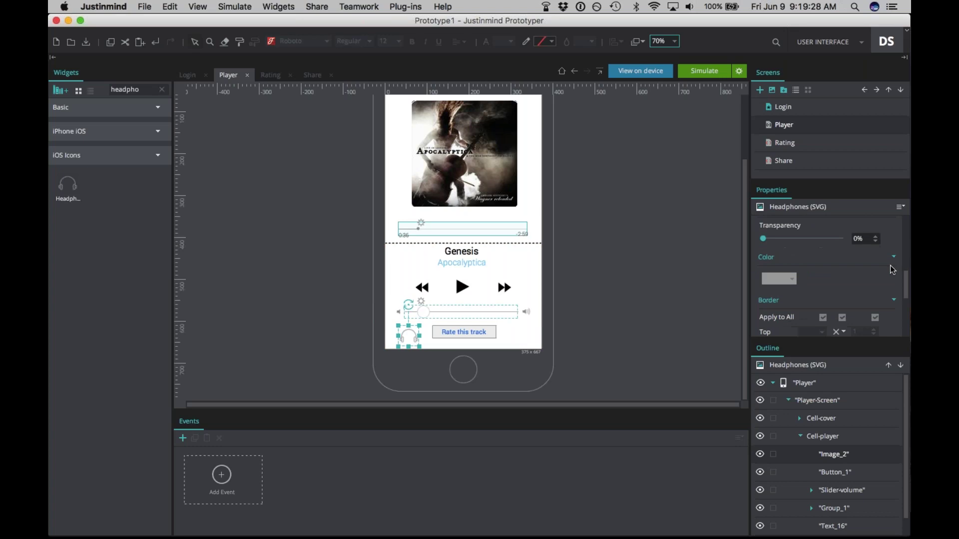
{"action": "left_click", "coordinate": [769, 286]}
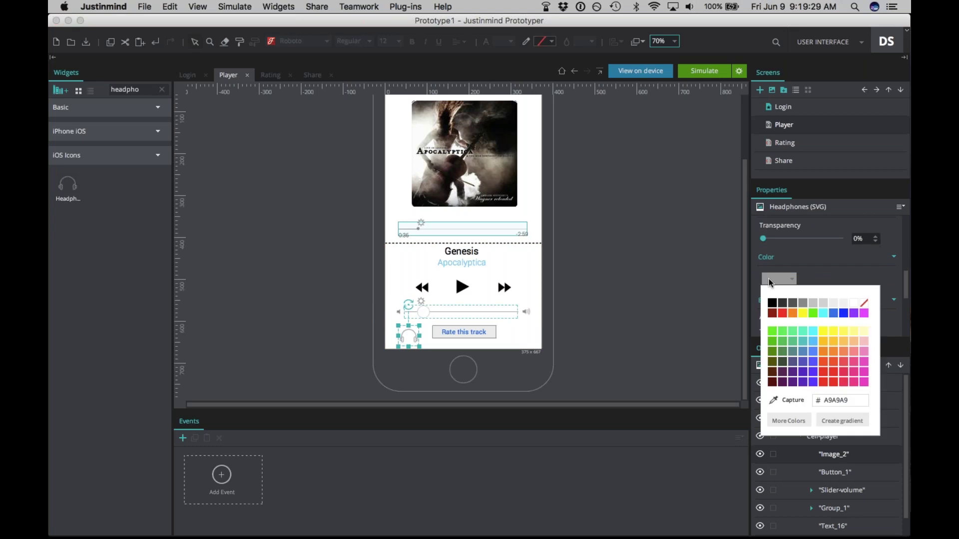
{"action": "left_click", "coordinate": [812, 340]}
{"action": "key", "text": "Up"}
{"action": "key", "text": "Up"}
{"action": "key", "text": "Up"}
{"action": "key", "text": "Up"}
{"action": "key", "text": "Up"}
{"action": "key", "text": "Up"}
{"action": "key", "text": "Up"}
{"action": "key", "text": "Up"}
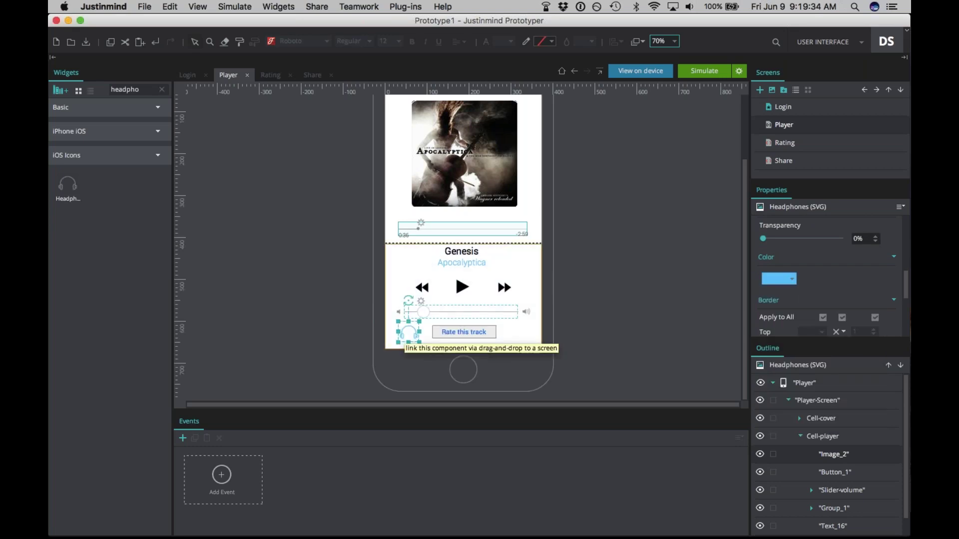
{"action": "left_click_drag", "start_coordinate": [409, 332], "coordinate": [524, 332]}
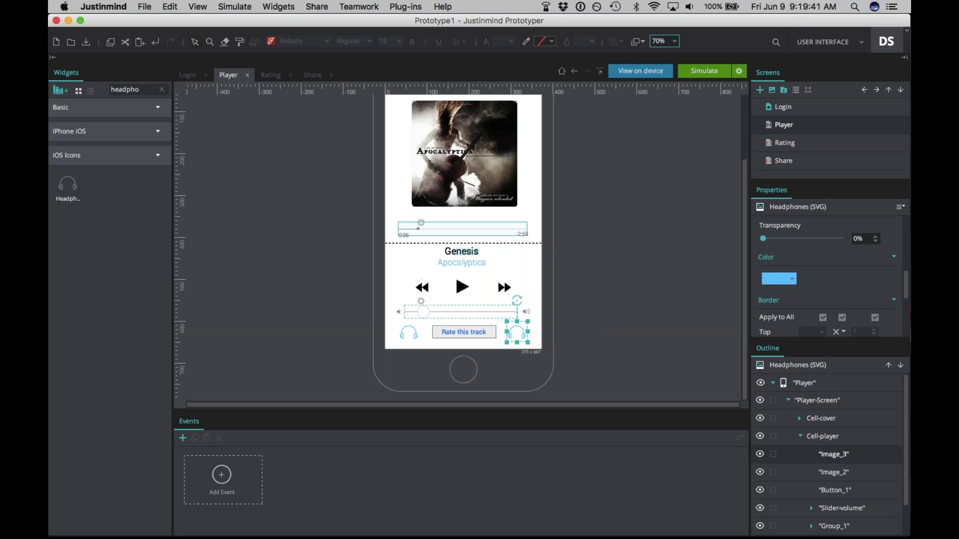
{"action": "left_click", "coordinate": [539, 273]}
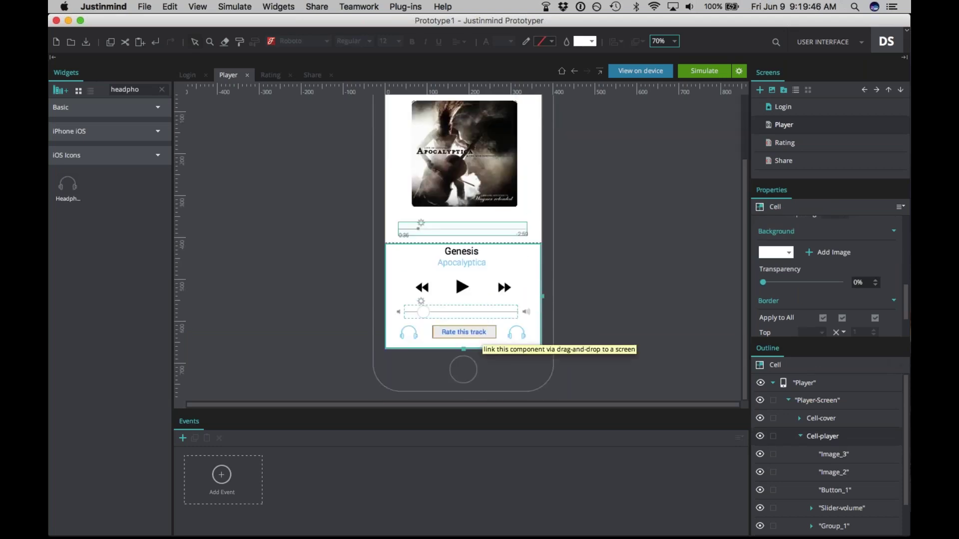
- Link Rate this track on tap to the Rating screen with Fade, then open Rating
{"action": "left_click", "coordinate": [466, 330]}
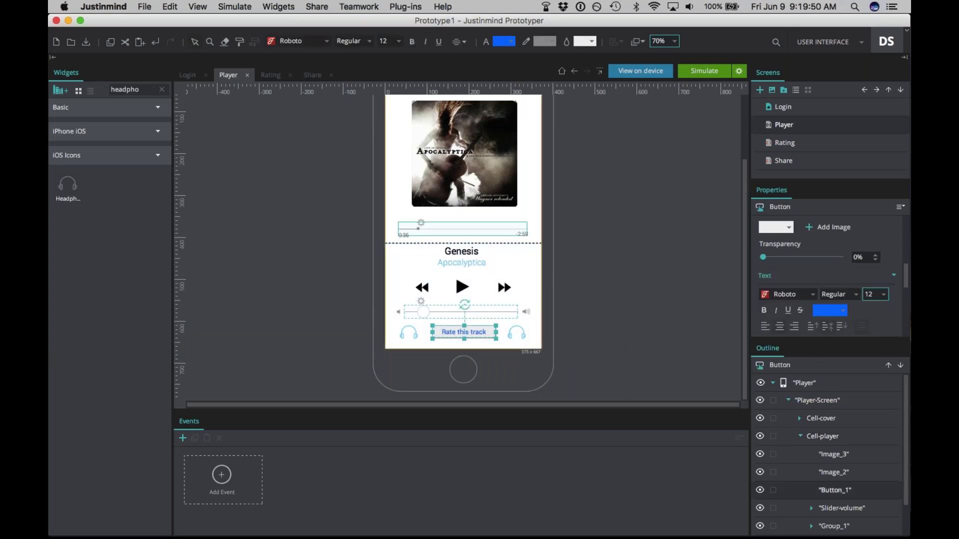
{"action": "left_click", "coordinate": [222, 475]}
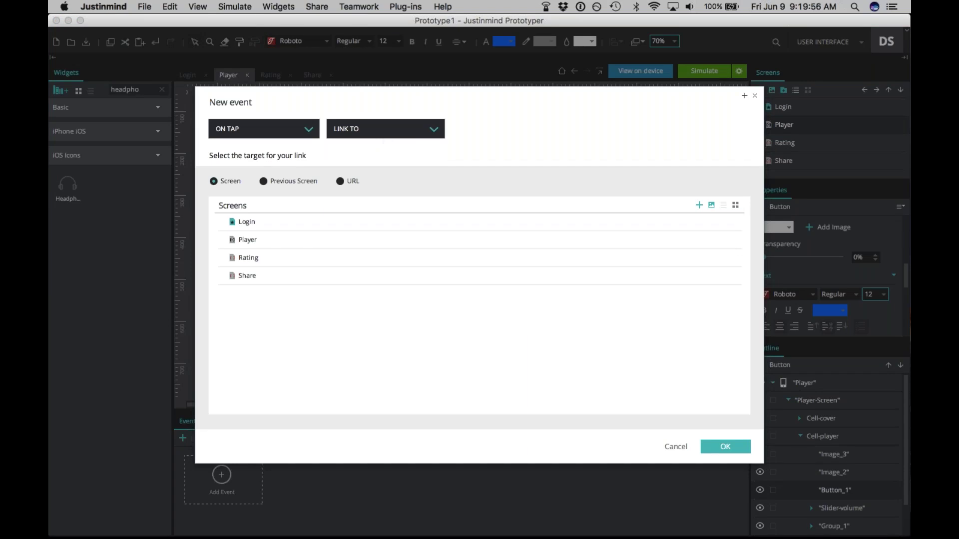
{"action": "left_click", "coordinate": [248, 261]}
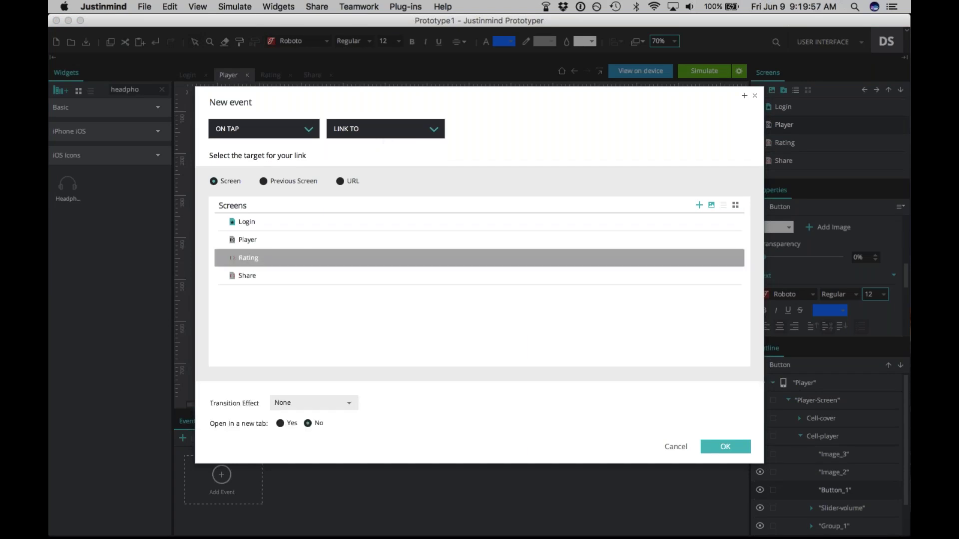
{"action": "left_click", "coordinate": [315, 404]}
{"action": "left_click", "coordinate": [293, 250]}
{"action": "left_click", "coordinate": [725, 446]}
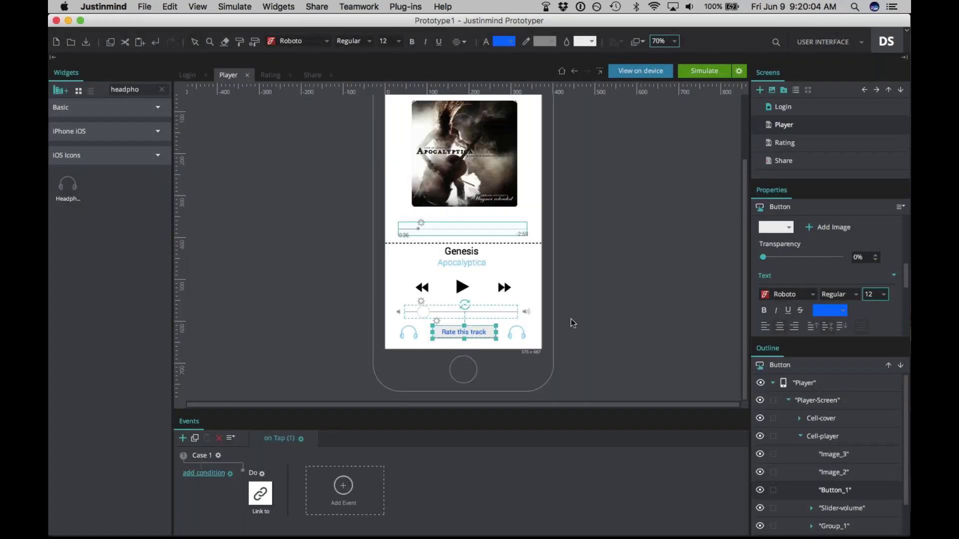
{"action": "scroll", "coordinate": [666, 215], "scroll_direction": "up", "scroll_amount": 5}
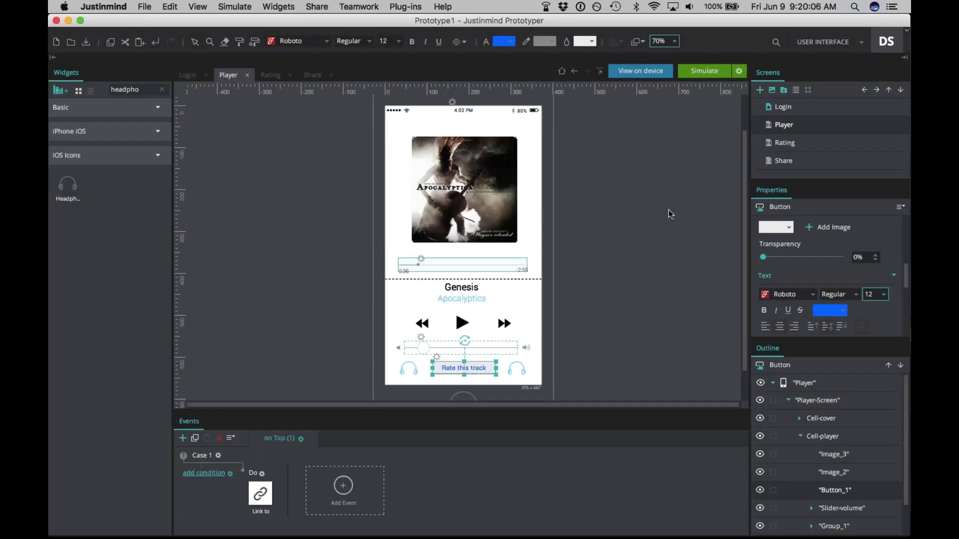
{"action": "left_click", "coordinate": [784, 142]}
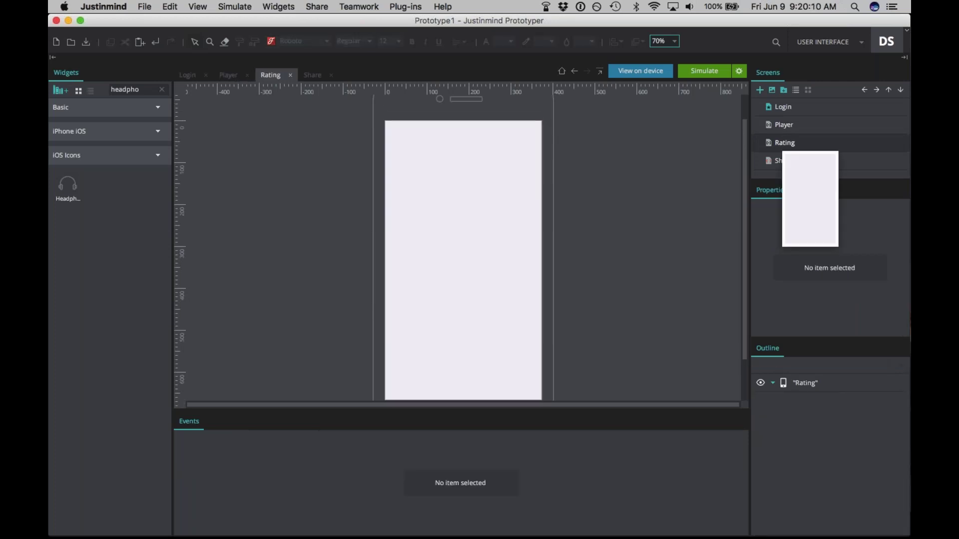
- Fill the Rating screen with the Album screen template showing the Wagner Reloaded track list
{"action": "left_click", "coordinate": [162, 90]}
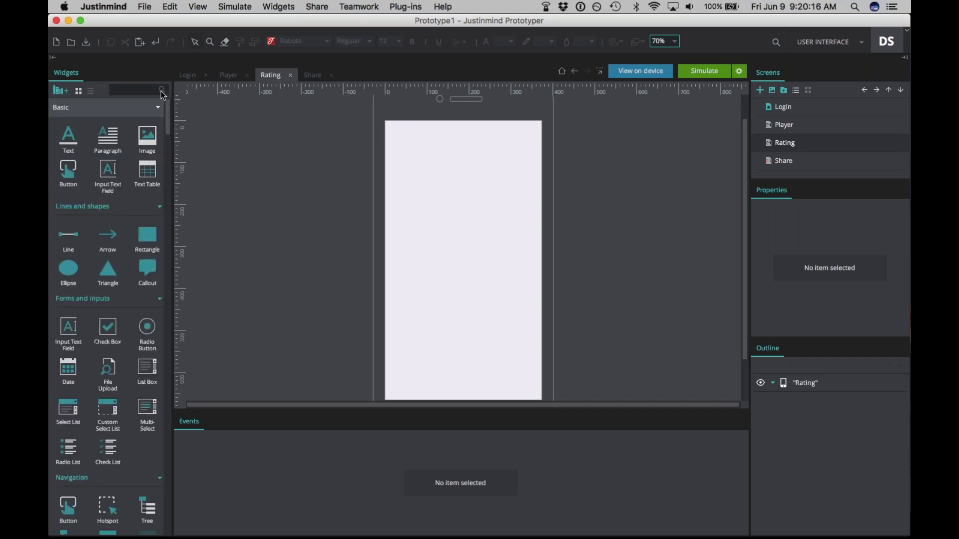
{"action": "left_click_drag", "start_coordinate": [167, 127], "coordinate": [168, 185]}
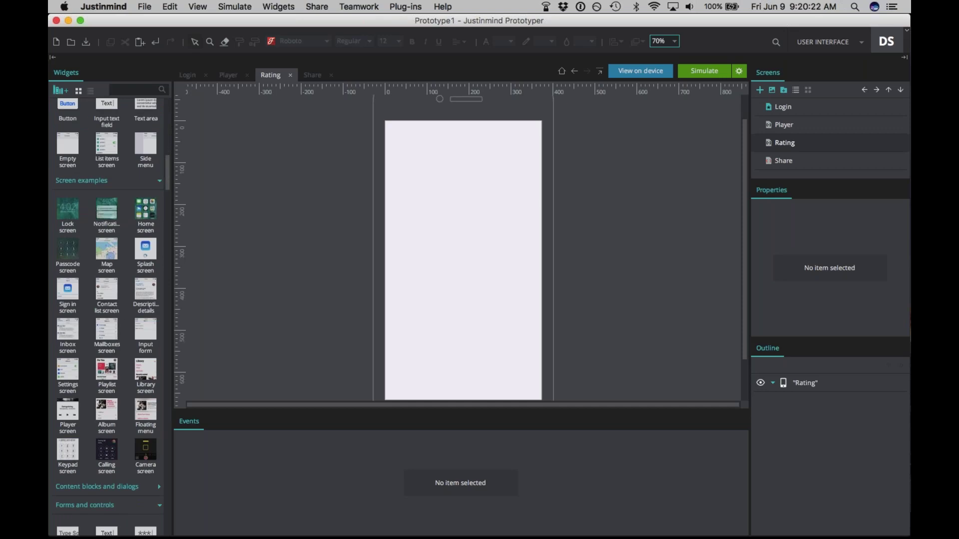
{"action": "left_click_drag", "start_coordinate": [112, 412], "coordinate": [390, 126]}
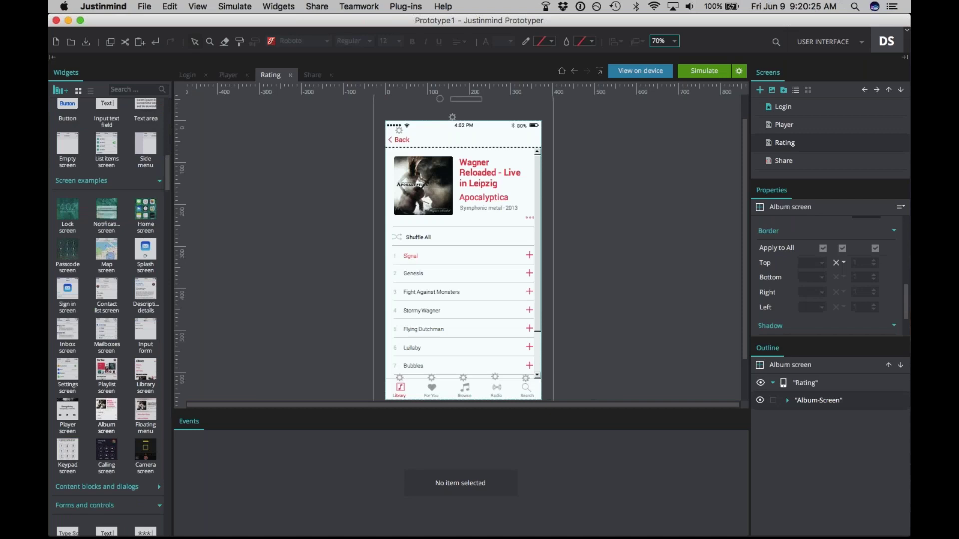
{"action": "scroll", "coordinate": [460, 247], "scroll_direction": "down", "scroll_amount": 2}
- Delete all the playlist items under Album-Screen > Cell-center in the Outline
{"action": "scroll", "coordinate": [440, 309], "scroll_direction": "up", "scroll_amount": 2}
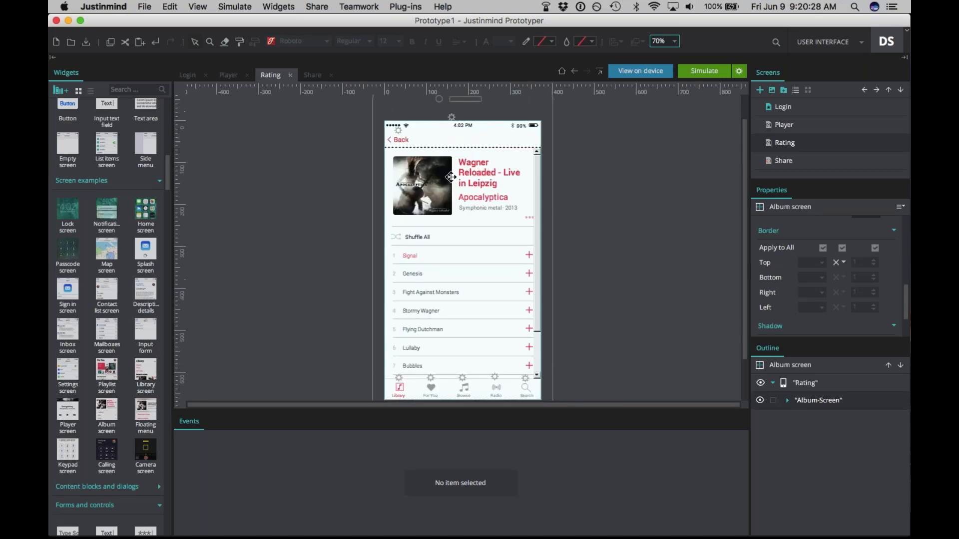
{"action": "scroll", "coordinate": [441, 308], "scroll_direction": "down", "scroll_amount": 2}
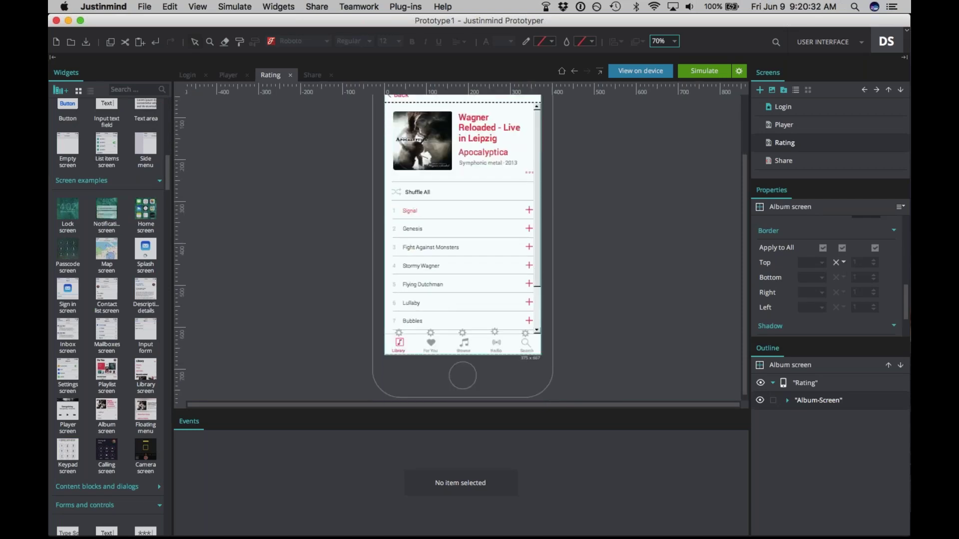
{"action": "scroll", "coordinate": [452, 172], "scroll_direction": "up", "scroll_amount": 2}
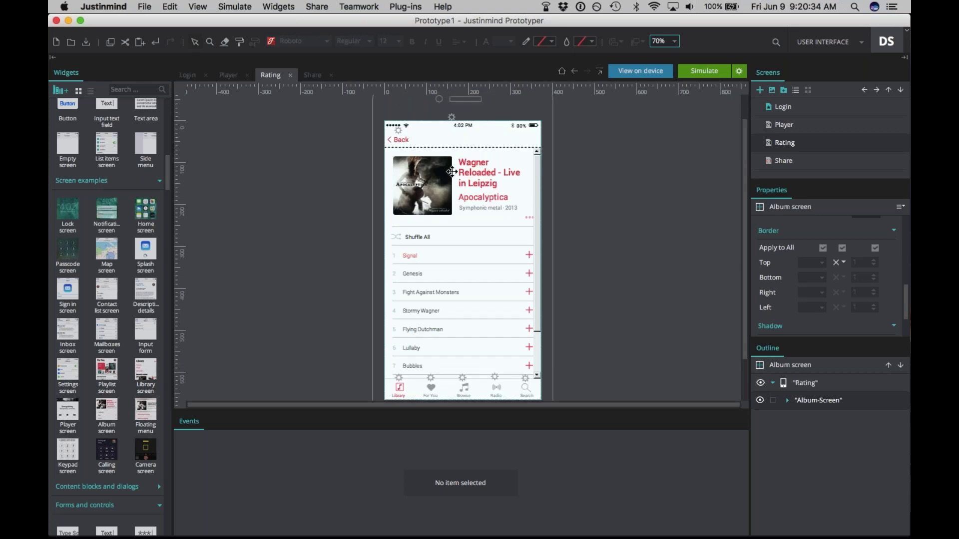
{"action": "scroll", "coordinate": [430, 208], "scroll_direction": "down", "scroll_amount": 1}
{"action": "scroll", "coordinate": [432, 205], "scroll_direction": "up", "scroll_amount": 3}
{"action": "scroll", "coordinate": [437, 206], "scroll_direction": "down", "scroll_amount": 4}
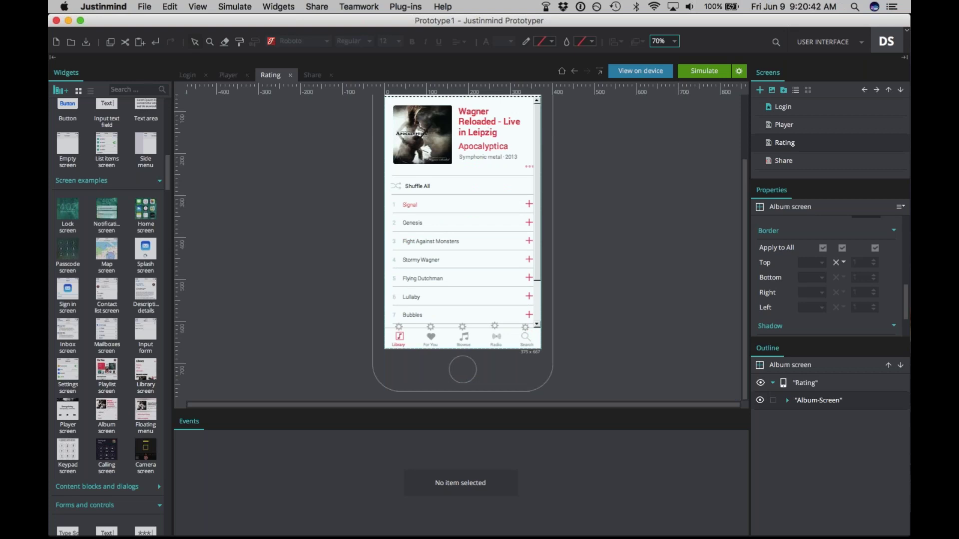
{"action": "left_click", "coordinate": [787, 401]}
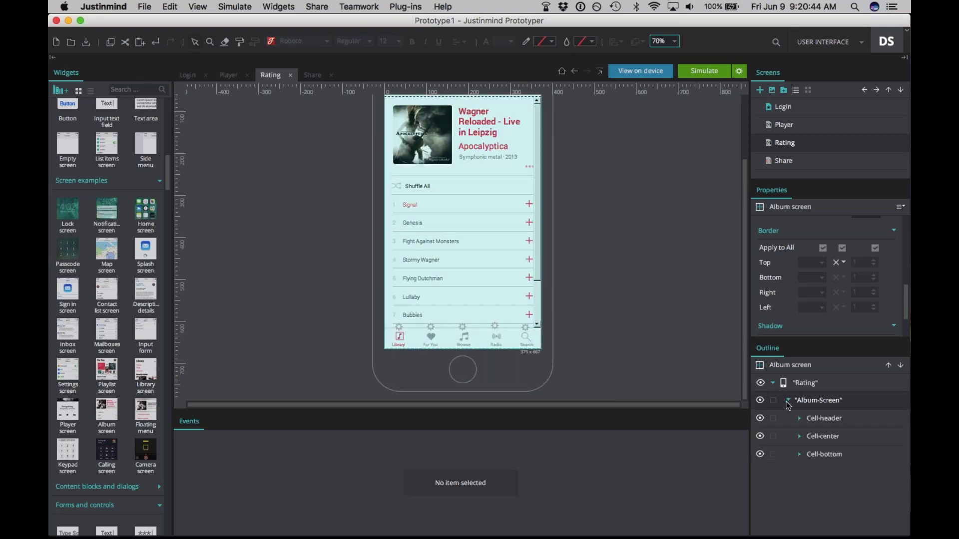
{"action": "left_click", "coordinate": [799, 436]}
{"action": "scroll", "coordinate": [847, 452], "scroll_direction": "down", "scroll_amount": 3}
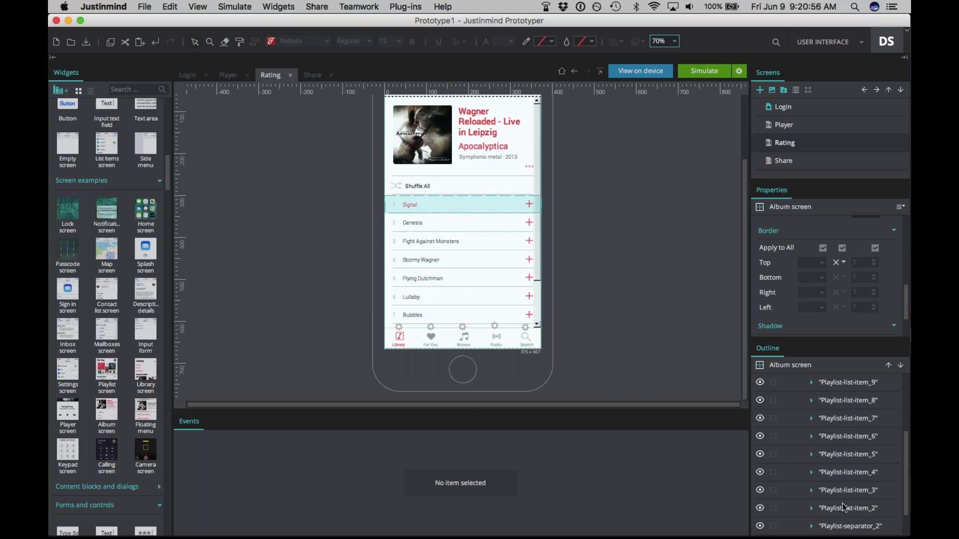
{"action": "left_click", "coordinate": [839, 454]}
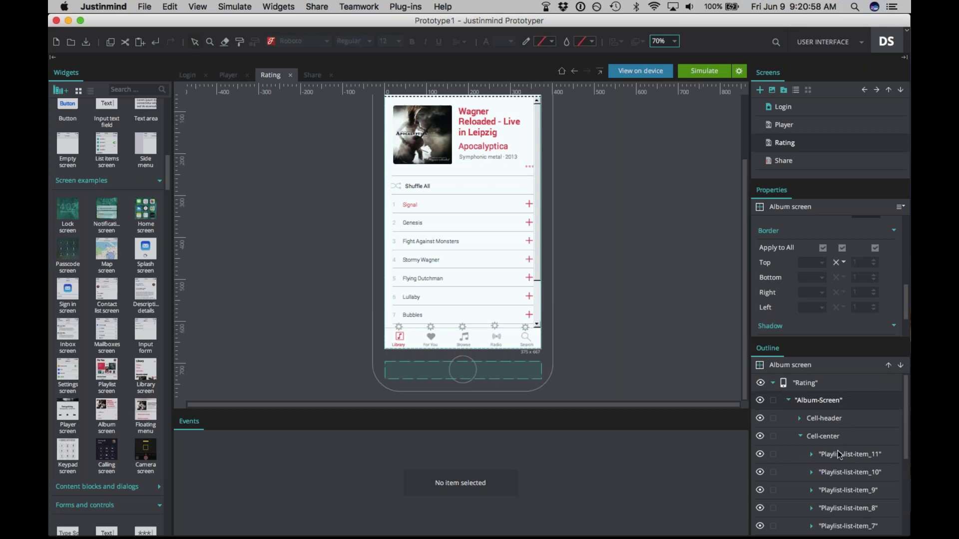
{"action": "scroll", "coordinate": [839, 453], "scroll_direction": "down", "scroll_amount": 3}
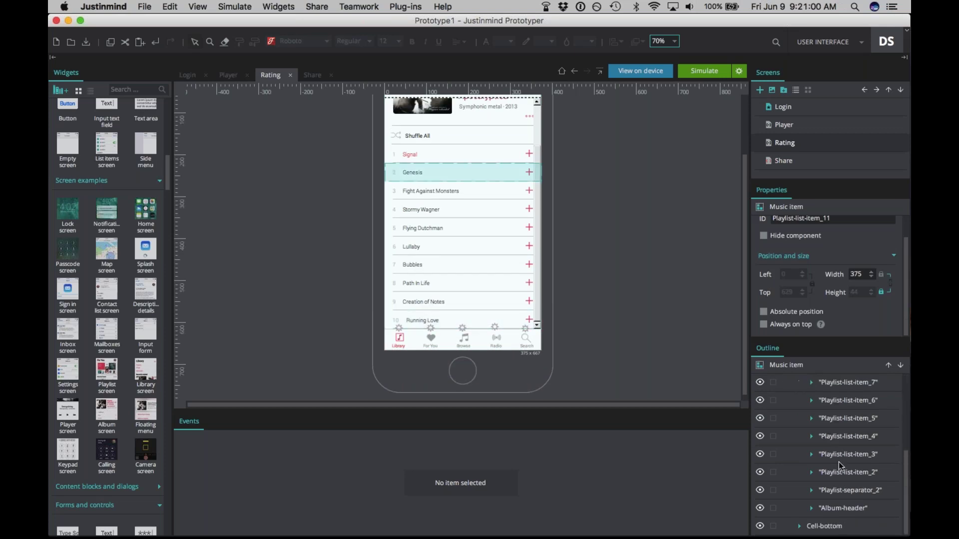
{"action": "left_click", "coordinate": [835, 489]}
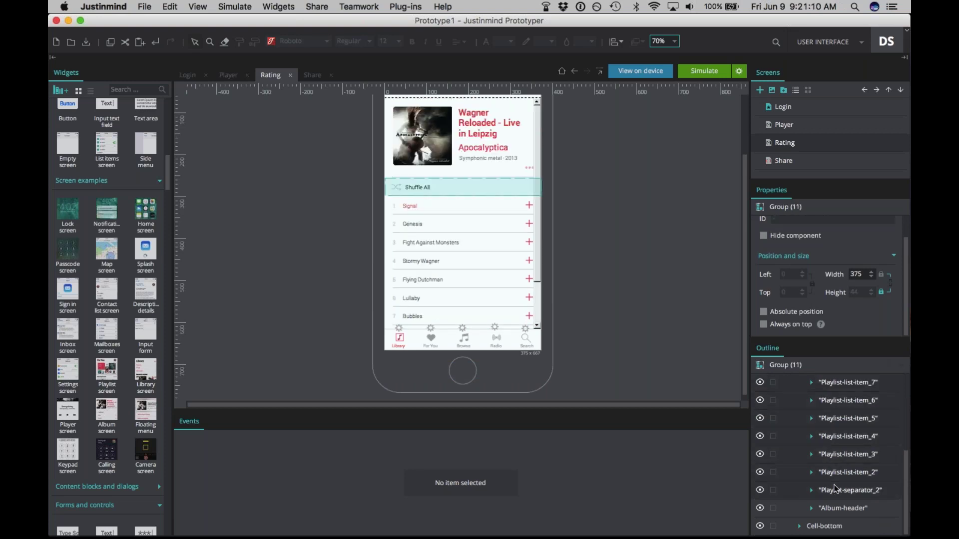
{"action": "key", "text": "Delete"}
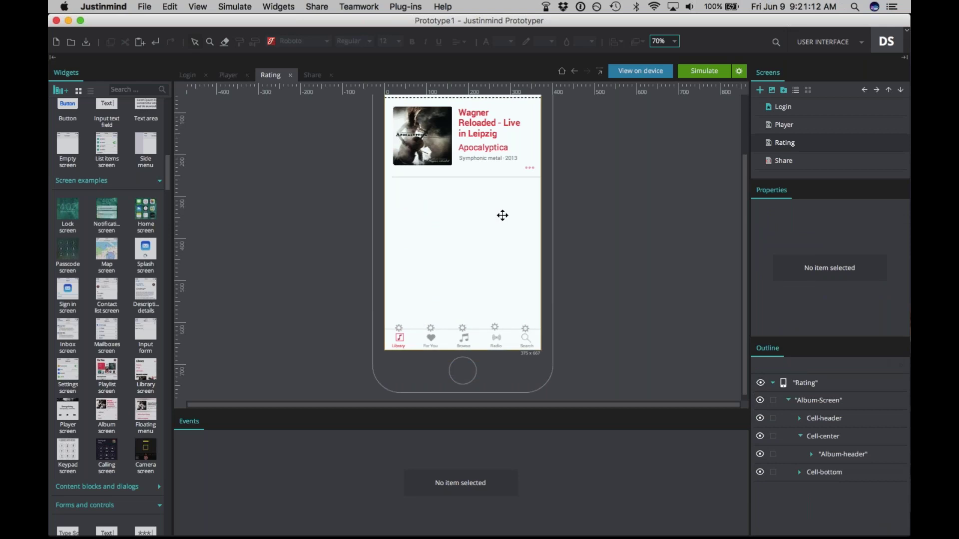
- Delete the Cell-bottom tab bar cell
{"action": "left_click", "coordinate": [838, 478]}
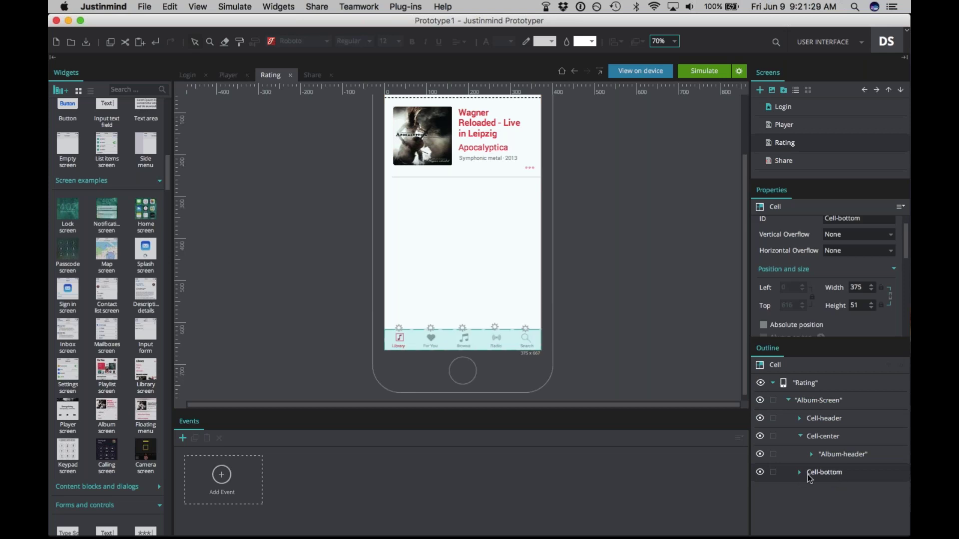
{"action": "key", "text": "Delete"}
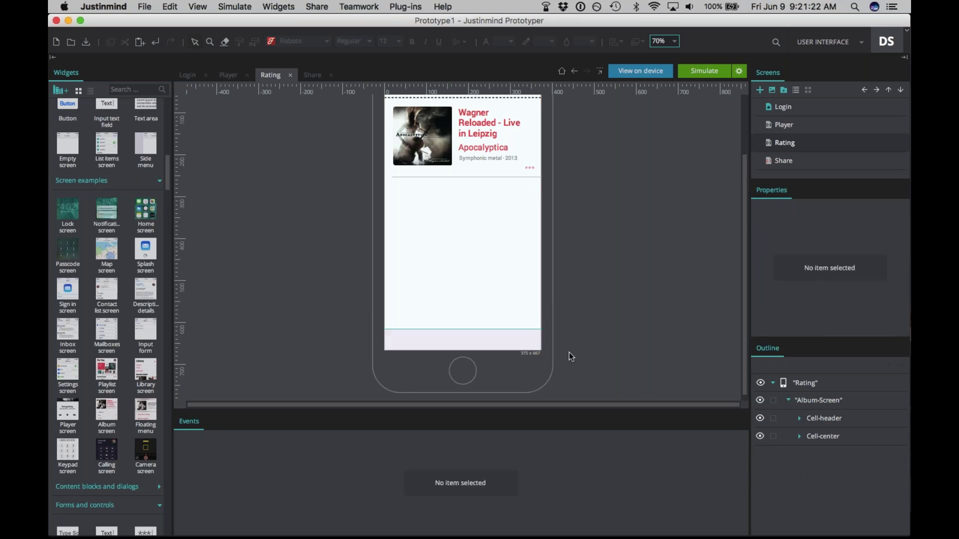
{"action": "scroll", "coordinate": [577, 352], "scroll_direction": "up", "scroll_amount": 5}
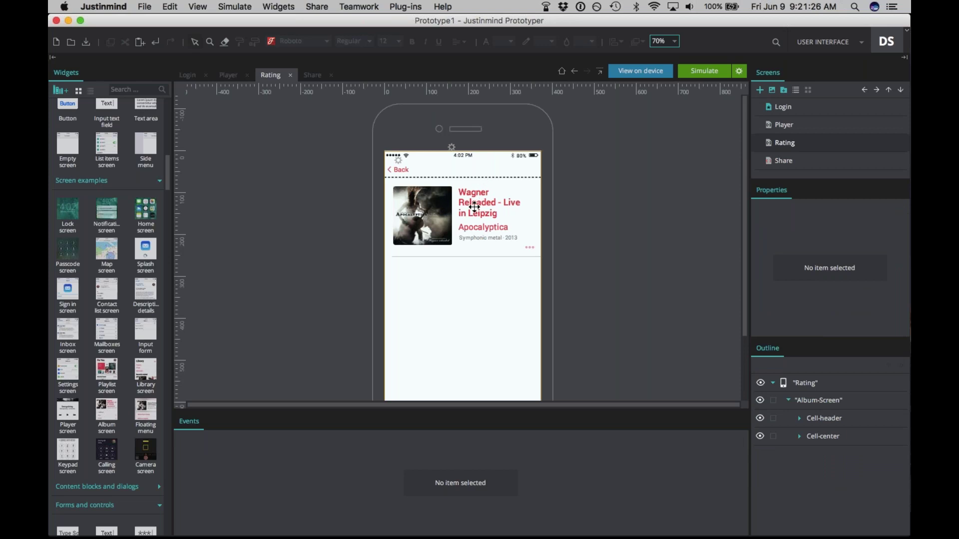
- Colour the album title text light blue
{"action": "left_click", "coordinate": [474, 206]}
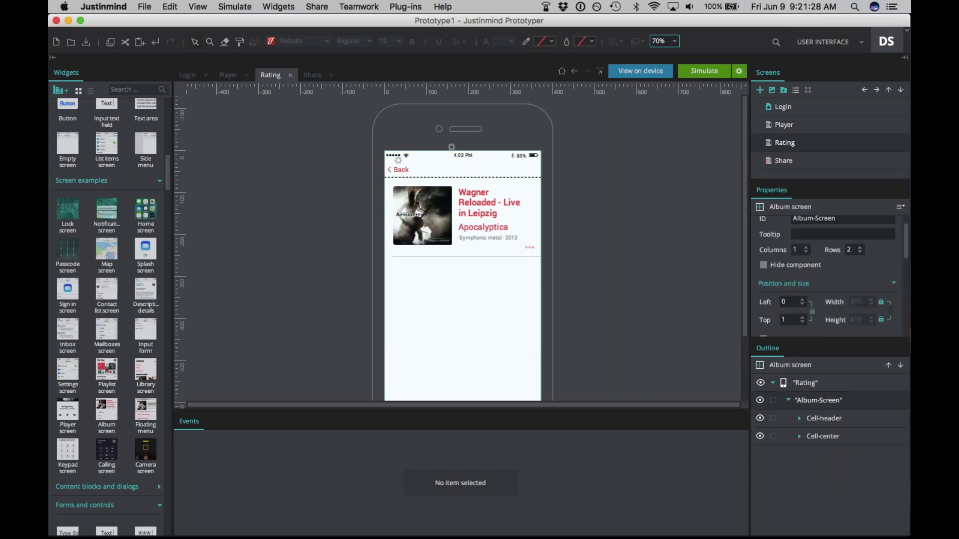
{"action": "left_click", "coordinate": [485, 215]}
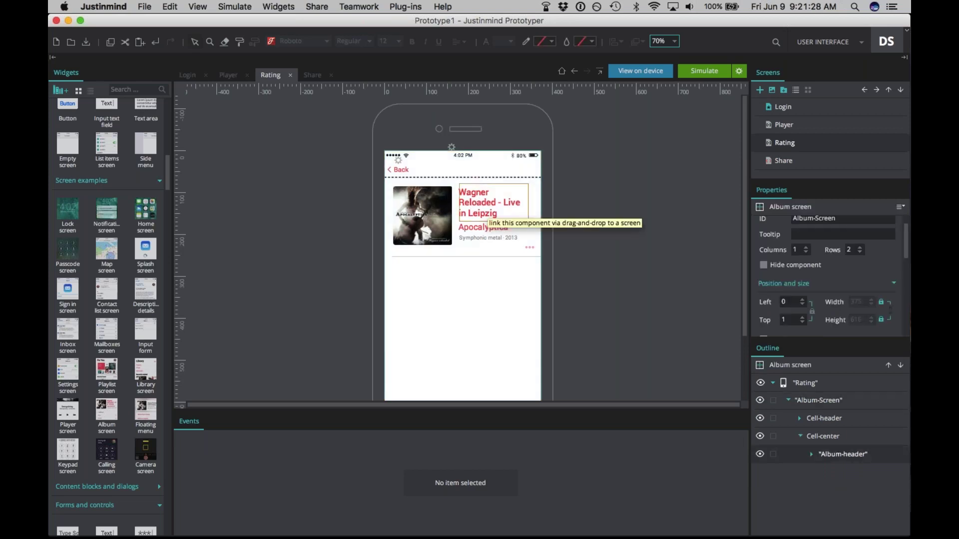
{"action": "left_click", "coordinate": [486, 215]}
{"action": "scroll", "coordinate": [905, 289], "scroll_direction": "down", "scroll_amount": 8}
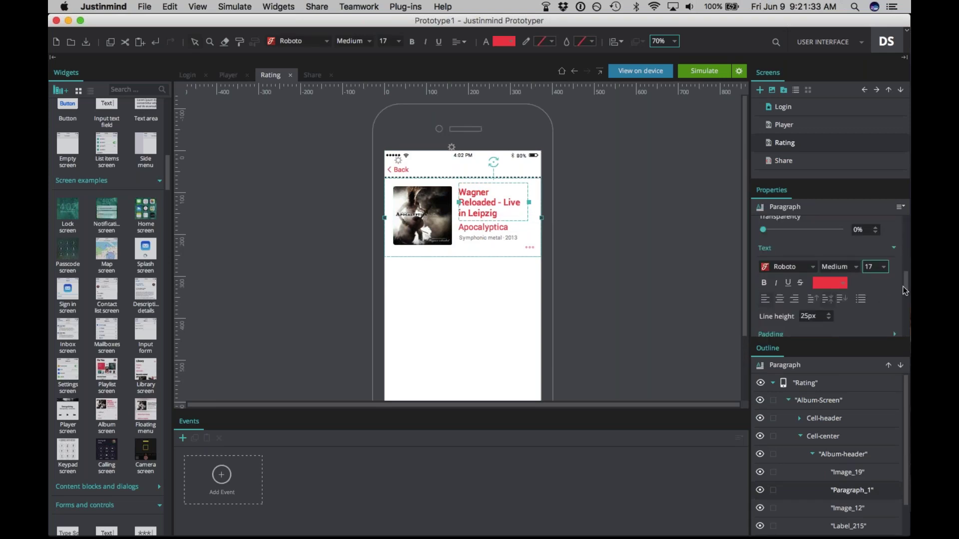
{"action": "left_click", "coordinate": [843, 284]}
{"action": "left_click", "coordinate": [839, 346]}
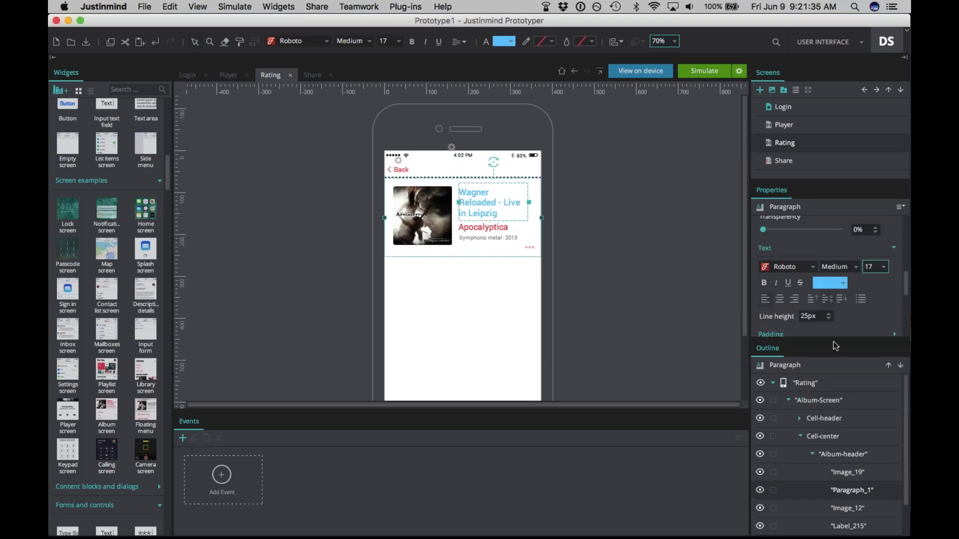
- Make the Apocalyptica label and the three-dot icon light blue, then select the Back label
{"action": "left_click", "coordinate": [479, 228]}
{"action": "left_click", "coordinate": [814, 264]}
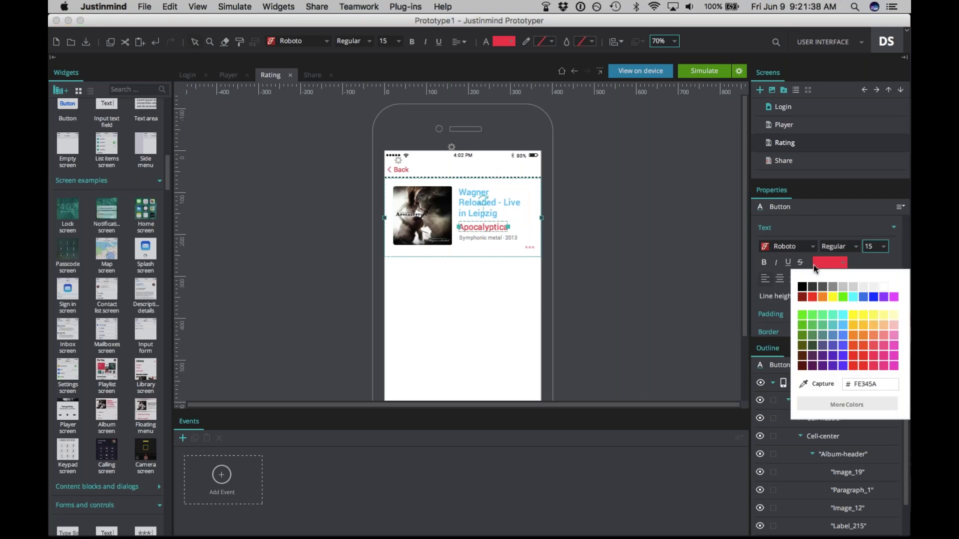
{"action": "left_click", "coordinate": [841, 327]}
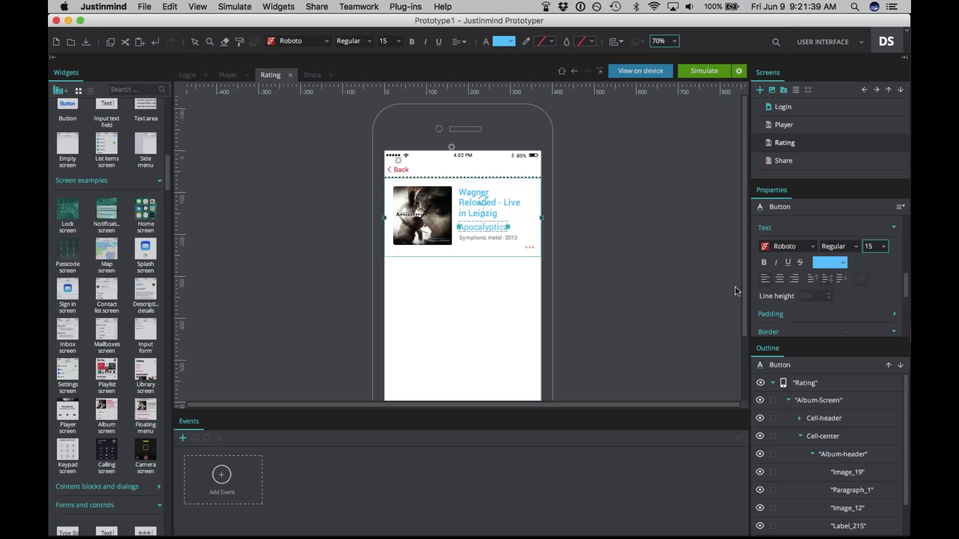
{"action": "left_click", "coordinate": [530, 248]}
{"action": "left_click", "coordinate": [779, 230]}
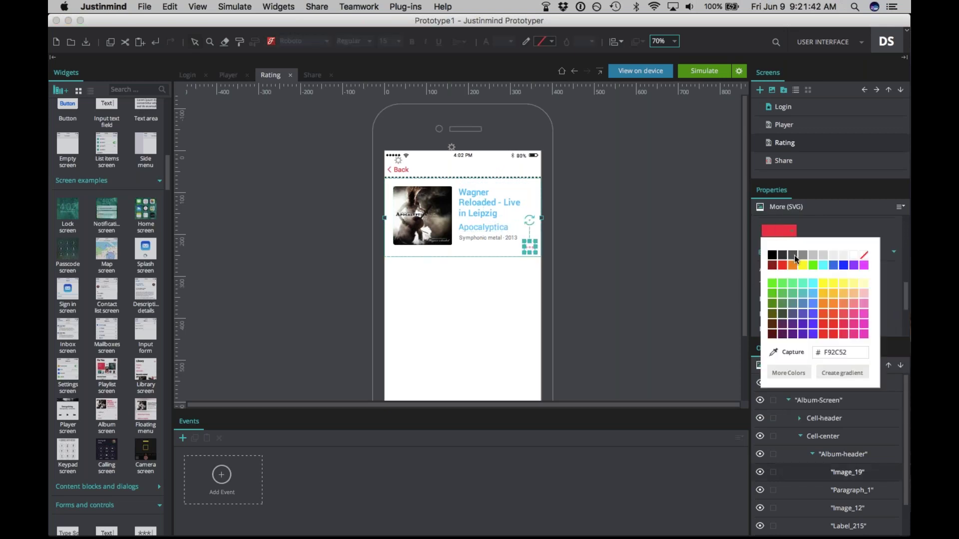
{"action": "left_click", "coordinate": [812, 294]}
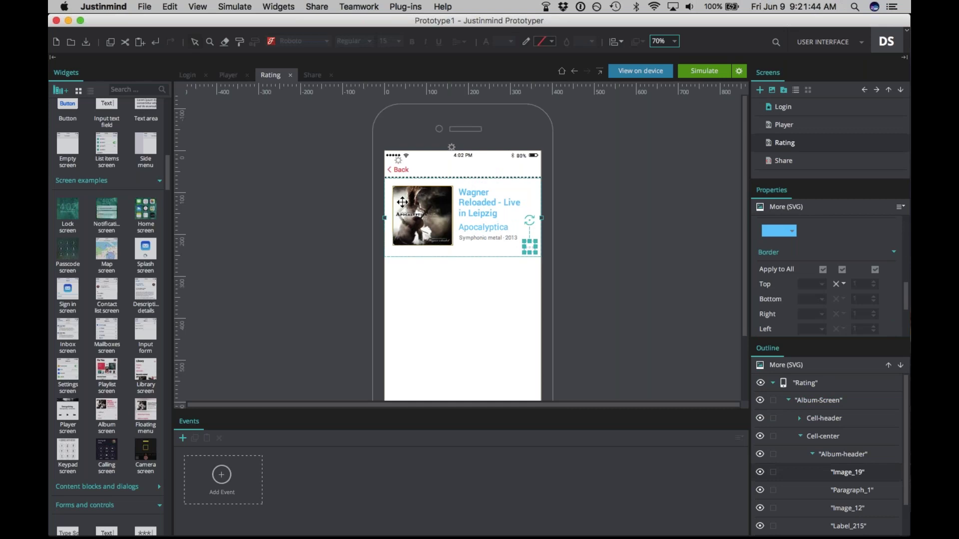
{"action": "left_click", "coordinate": [403, 170]}
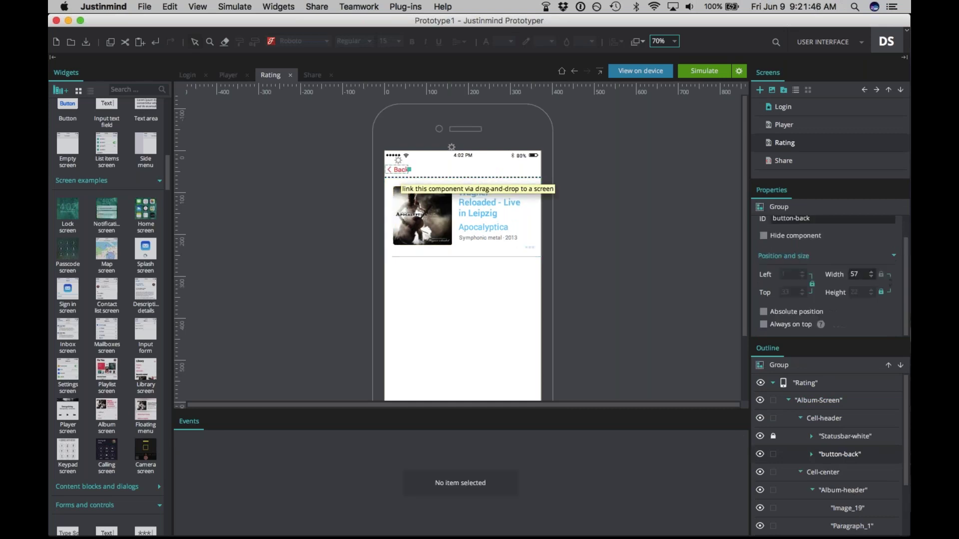
{"action": "left_click", "coordinate": [403, 170]}
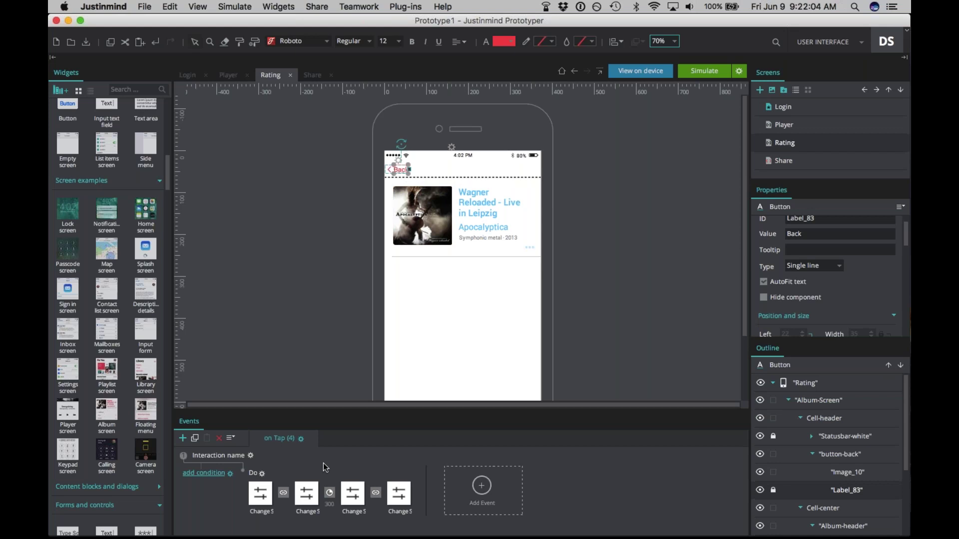
- Delete the Back label's on Tap event with its four Change Style actions
{"action": "left_click", "coordinate": [301, 440]}
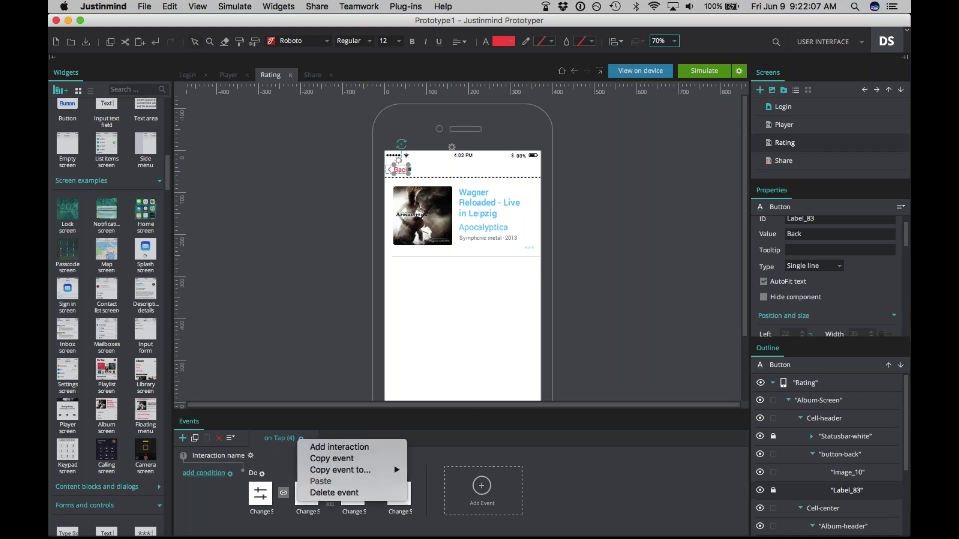
{"action": "left_click", "coordinate": [319, 494]}
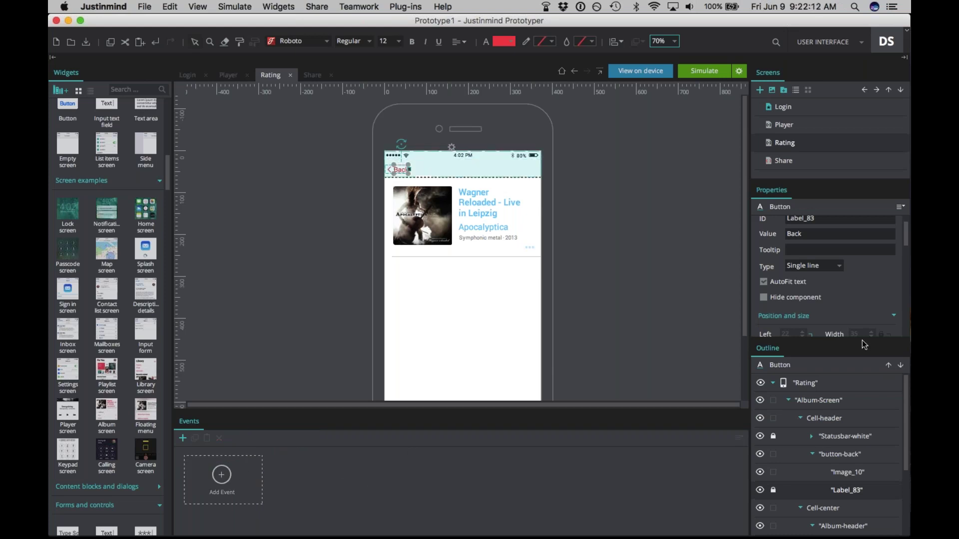
- Recolour the Back text (Label_83) and its arrow icon (Image_10) from red to light blue
{"action": "left_click_drag", "start_coordinate": [904, 235], "coordinate": [904, 292]}
{"action": "left_click", "coordinate": [838, 268]}
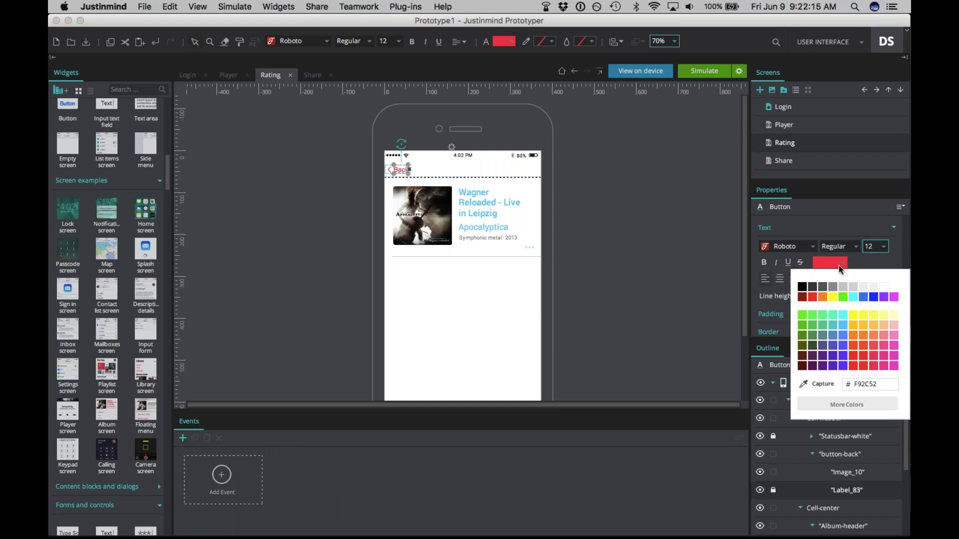
{"action": "left_click", "coordinate": [842, 324]}
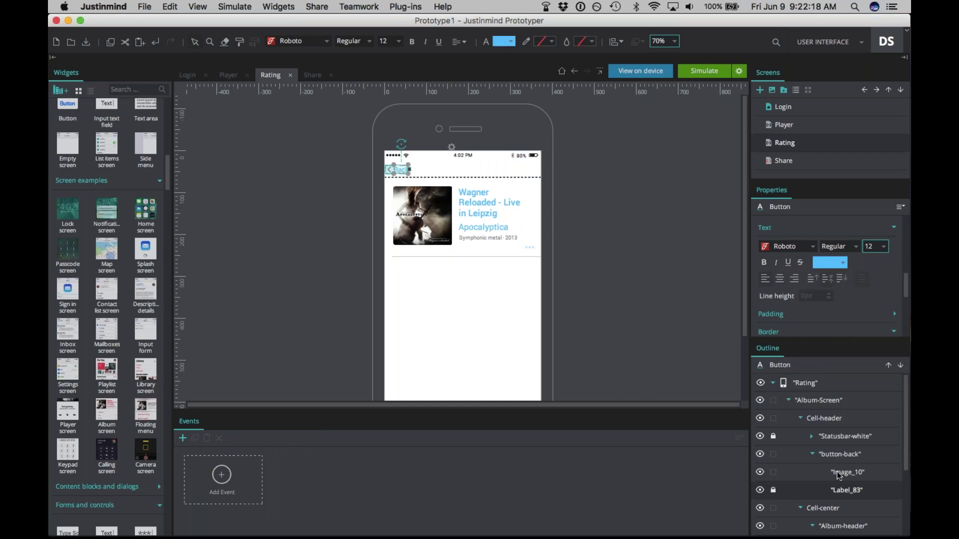
{"action": "left_click", "coordinate": [839, 473]}
{"action": "left_click", "coordinate": [772, 233]}
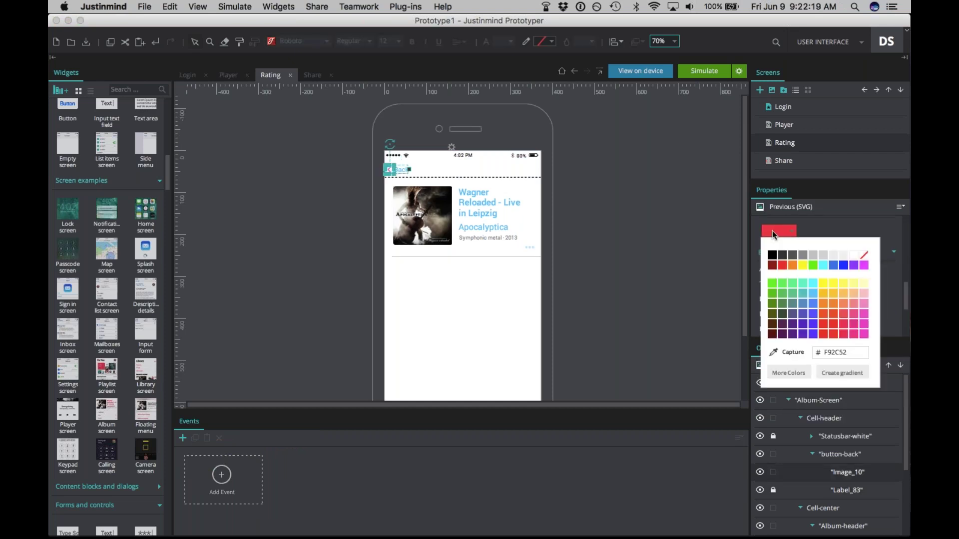
{"action": "left_click", "coordinate": [810, 289]}
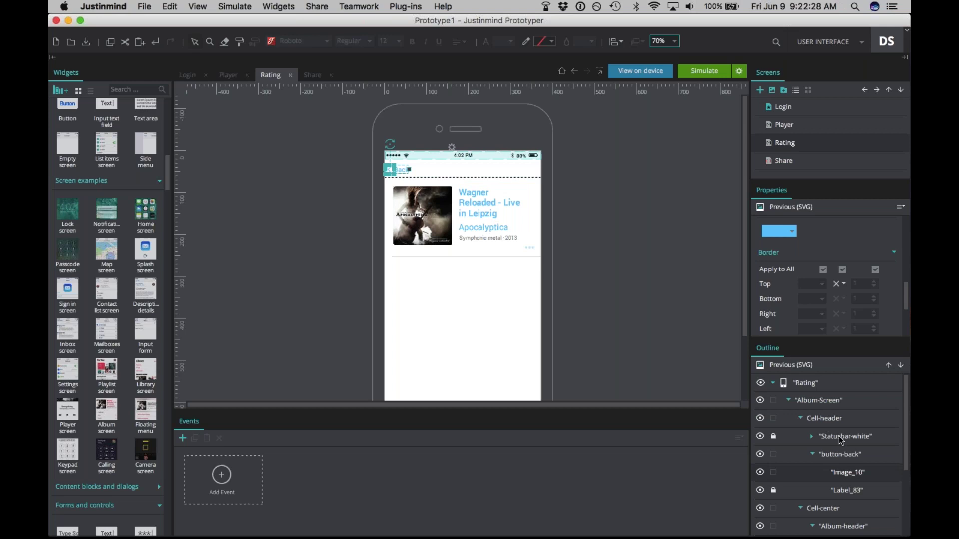
{"action": "scroll", "coordinate": [835, 430], "scroll_direction": "down", "scroll_amount": 3}
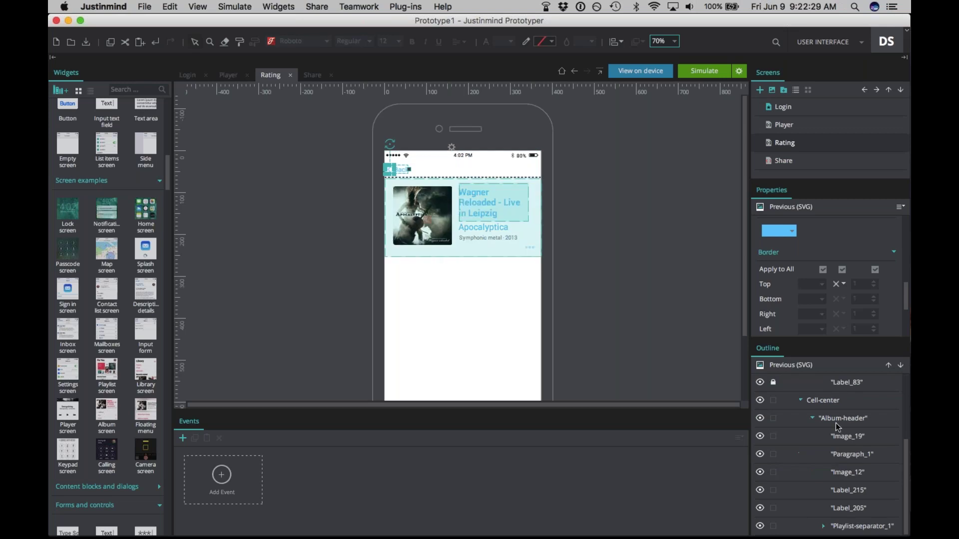
{"action": "left_click", "coordinate": [820, 402]}
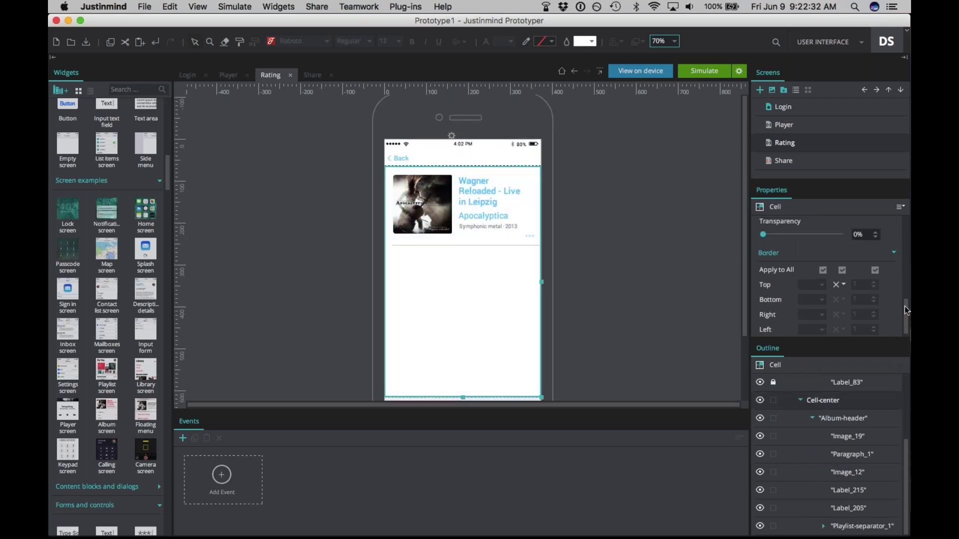
- Switch Cell-center to the first layout mode, disabling its alignment and spacing settings
{"action": "left_click_drag", "start_coordinate": [904, 306], "coordinate": [905, 262]}
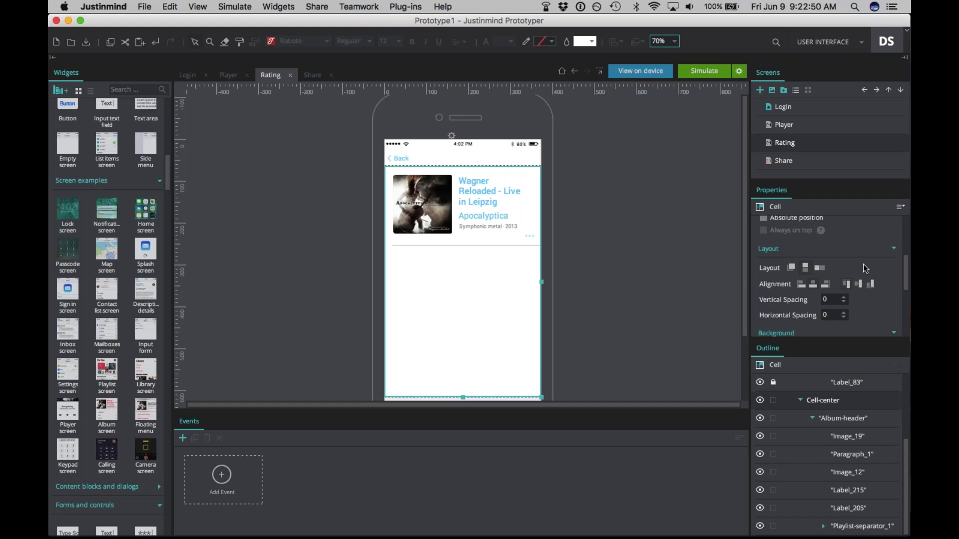
{"action": "left_click", "coordinate": [793, 268]}
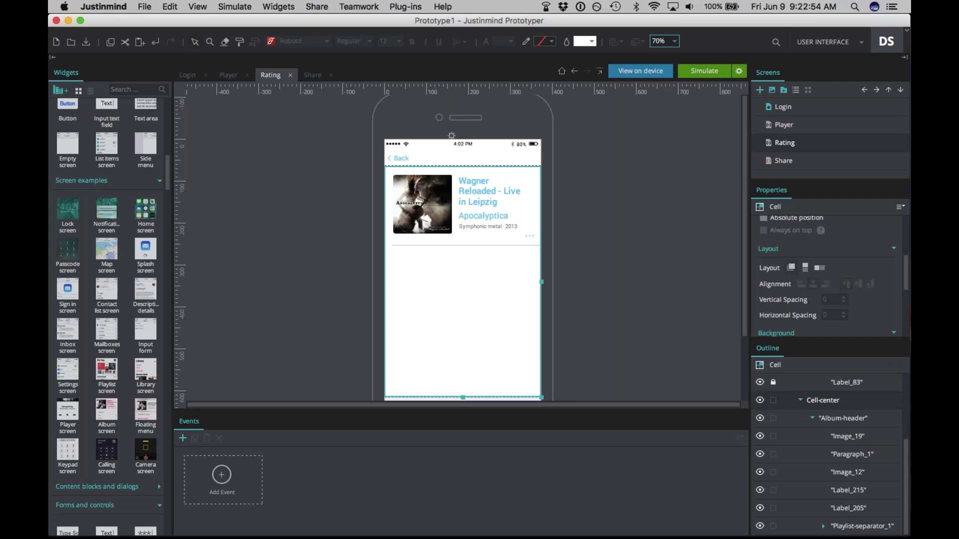
{"action": "left_click_drag", "start_coordinate": [167, 169], "coordinate": [162, 114]}
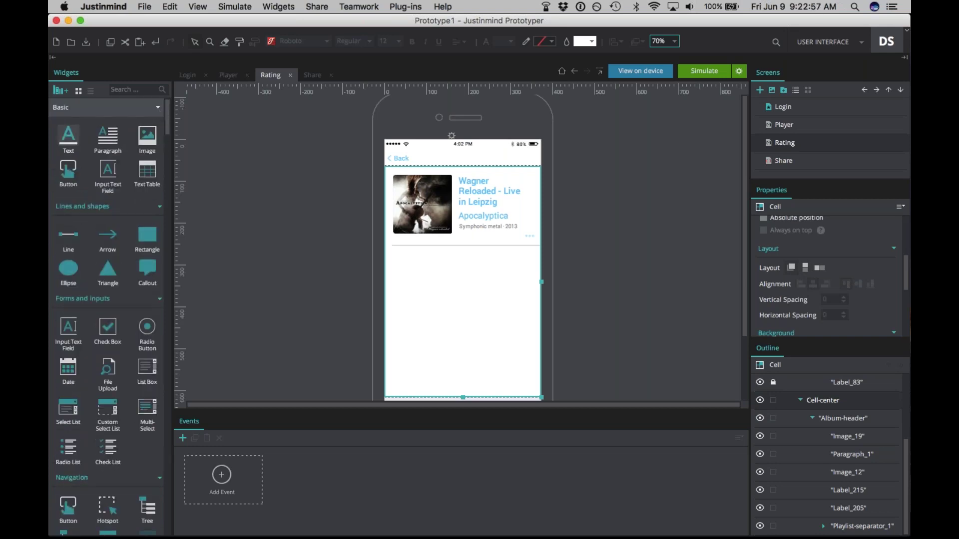
- Add a text element below the album header reading 'Track: Genesis'
{"action": "left_click_drag", "start_coordinate": [76, 140], "coordinate": [446, 257]}
{"action": "double_click", "coordinate": [446, 257]}
{"action": "type", "text": "Trac"}
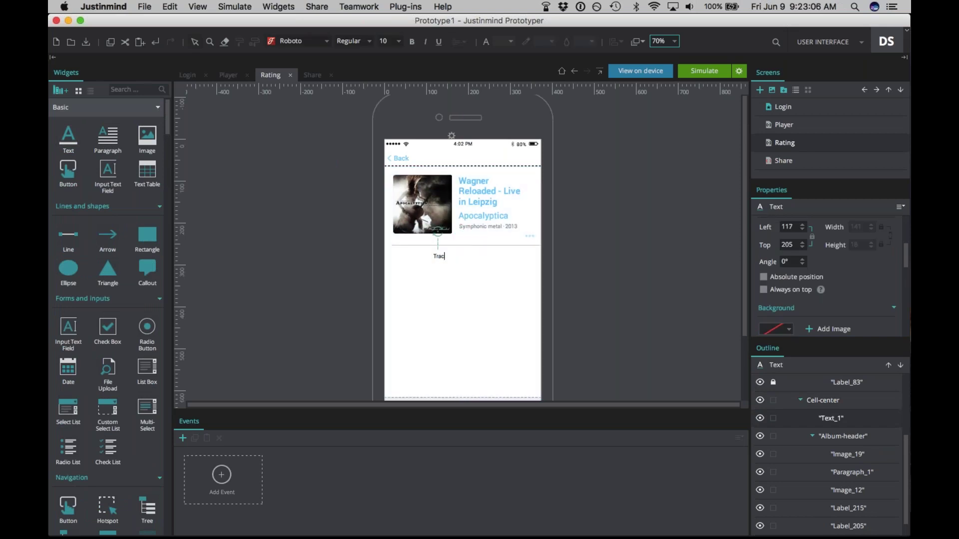
{"action": "type", "text": "k: Gensis"}
{"action": "key", "text": "Left"}
{"action": "key", "text": "Left"}
{"action": "key", "text": "Left"}
{"action": "type", "text": "e"}
{"action": "left_click", "coordinate": [458, 268]}
- Set the Track: Genesis text to font size 14 and centre it horizontally
{"action": "left_click", "coordinate": [450, 254]}
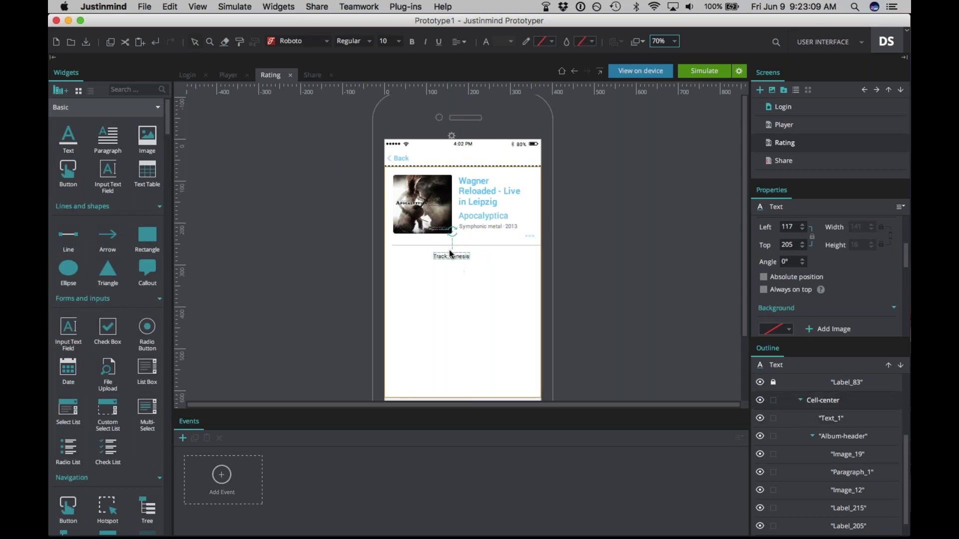
{"action": "left_click", "coordinate": [435, 260]}
{"action": "left_click", "coordinate": [442, 256]}
{"action": "left_click_drag", "start_coordinate": [907, 263], "coordinate": [902, 291]}
{"action": "left_click", "coordinate": [873, 276]}
{"action": "type", "text": "1"}
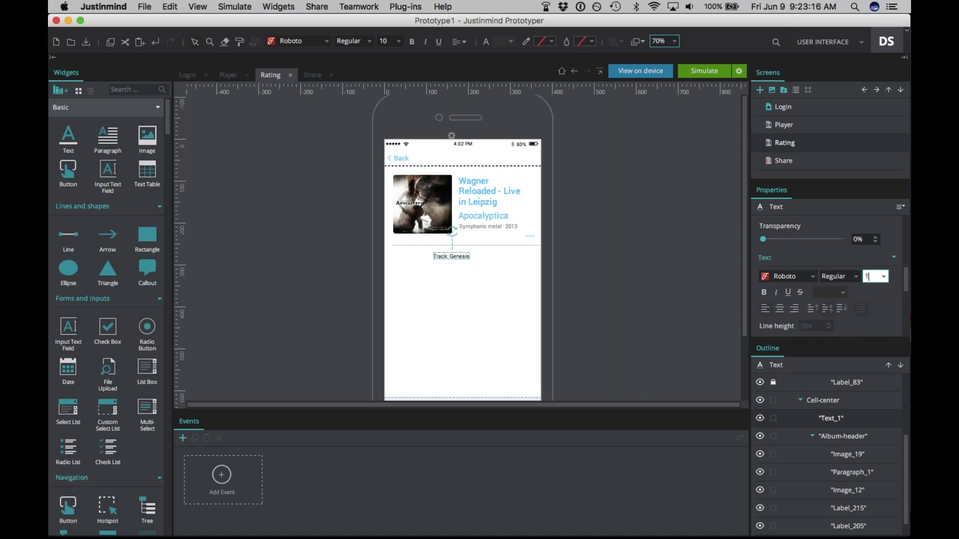
{"action": "type", "text": "4"}
{"action": "key", "text": "Return"}
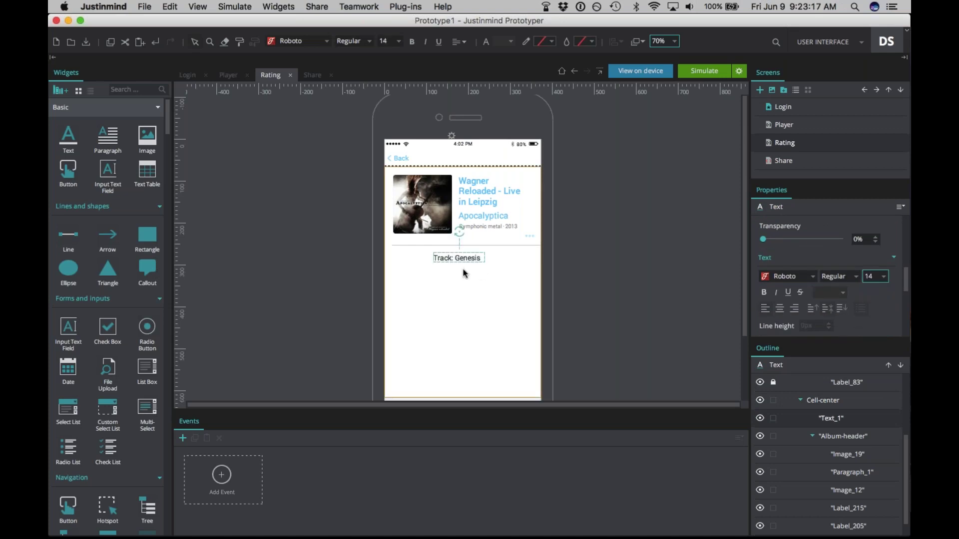
{"action": "left_click", "coordinate": [460, 261]}
{"action": "left_click_drag", "start_coordinate": [460, 260], "coordinate": [460, 279]}
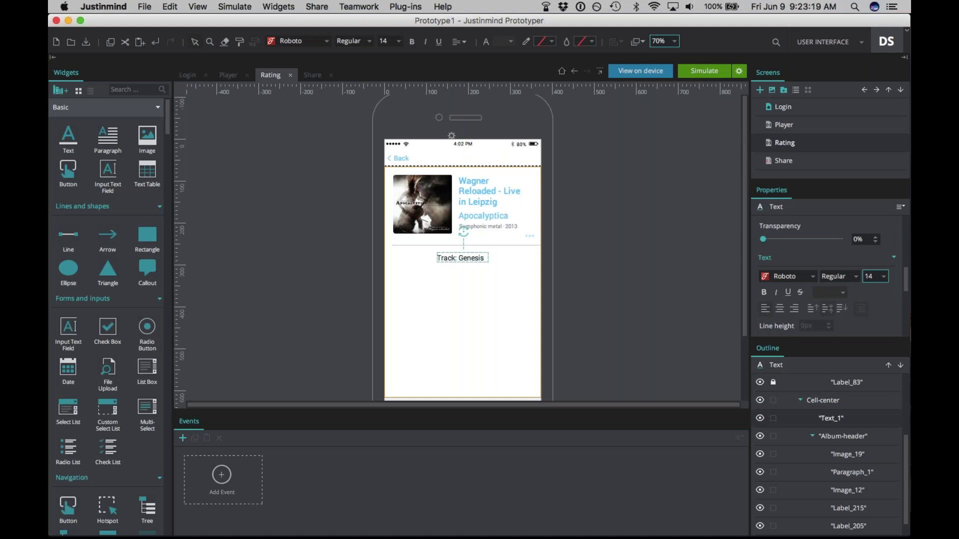
{"action": "left_click", "coordinate": [461, 279]}
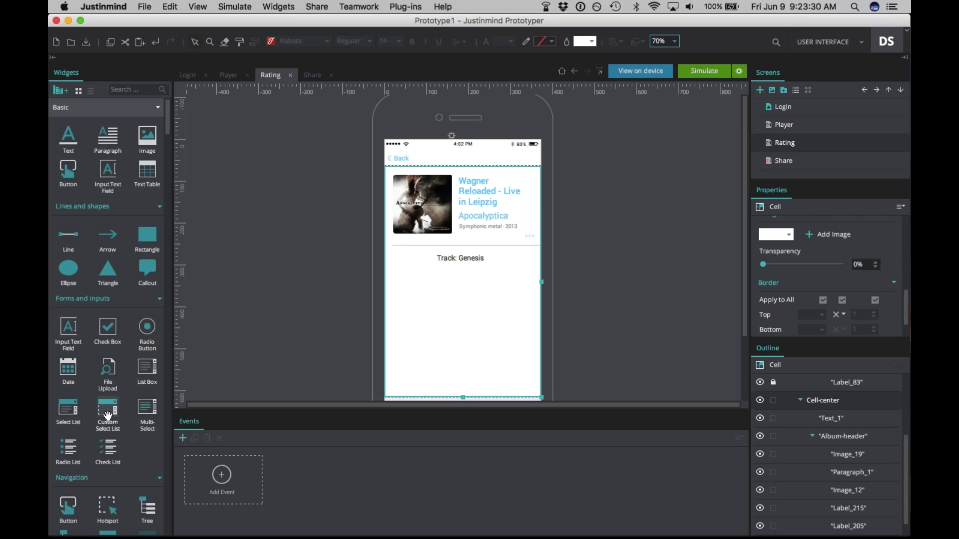
- Add a Custom Select List below Track: Genesis and open its Edit values dialog
{"action": "left_click_drag", "start_coordinate": [108, 416], "coordinate": [428, 278]}
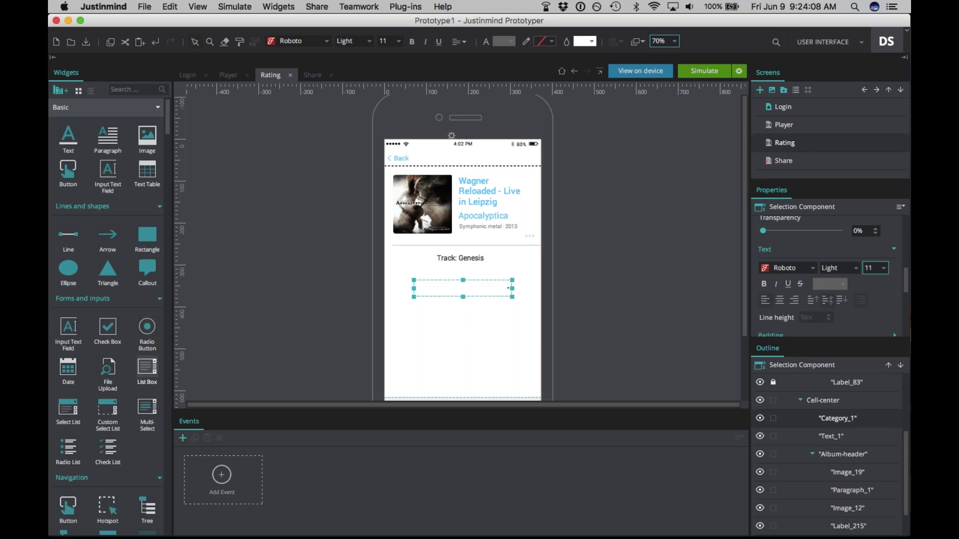
{"action": "left_click_drag", "start_coordinate": [907, 265], "coordinate": [903, 227]}
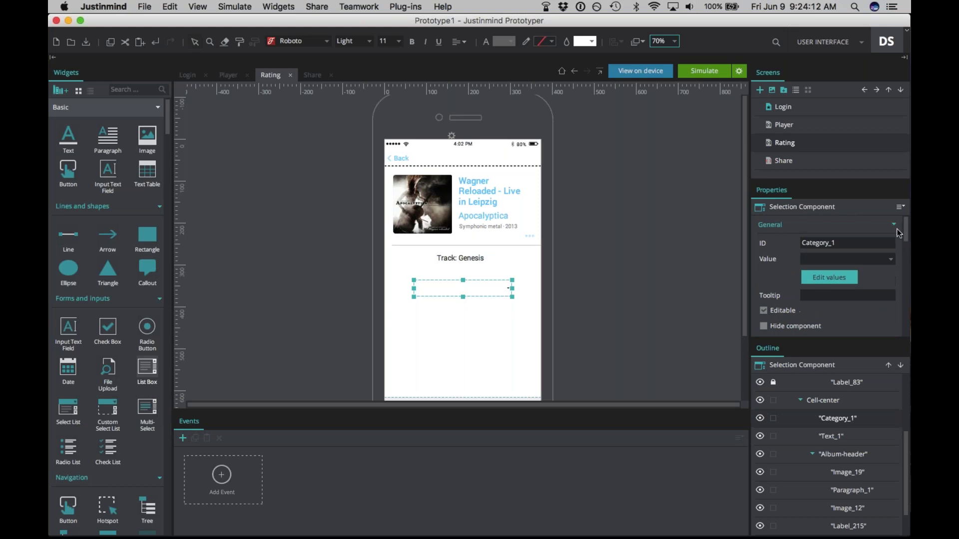
{"action": "left_click", "coordinate": [829, 277]}
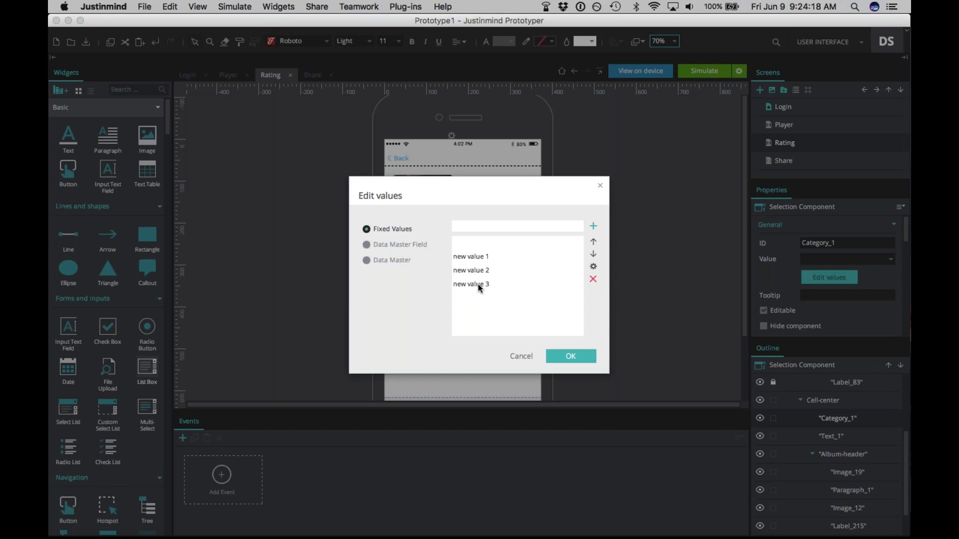
- Remove the placeholder values and add 'How do you rate this track?' as the first value
{"action": "left_click", "coordinate": [484, 242]}
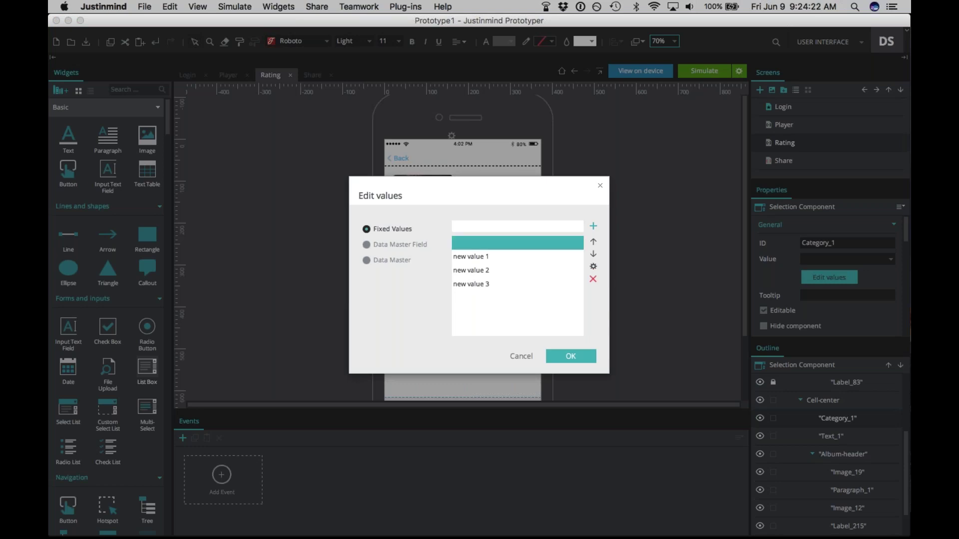
{"action": "left_click", "coordinate": [592, 279]}
{"action": "left_click", "coordinate": [593, 280]}
{"action": "left_click", "coordinate": [593, 279]}
{"action": "left_click", "coordinate": [593, 280]}
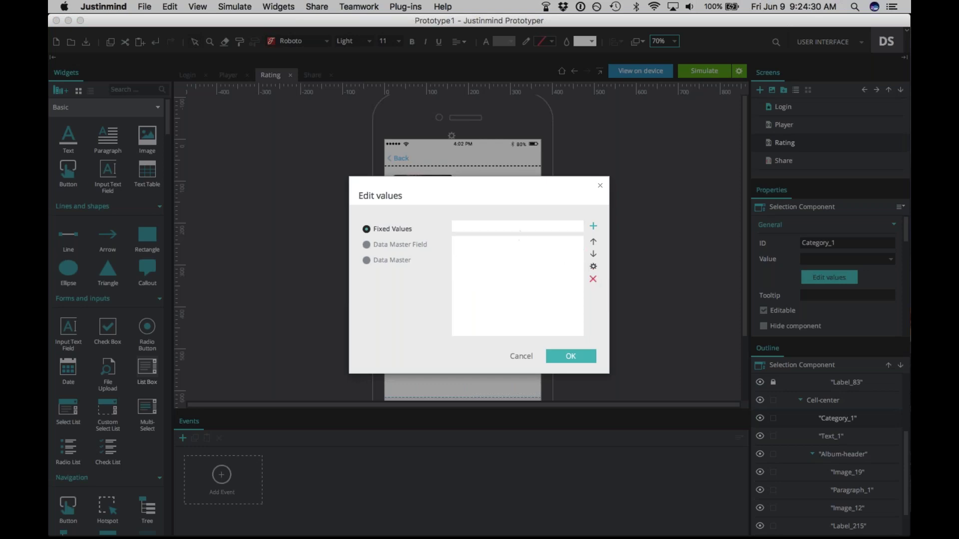
{"action": "left_click", "coordinate": [518, 226]}
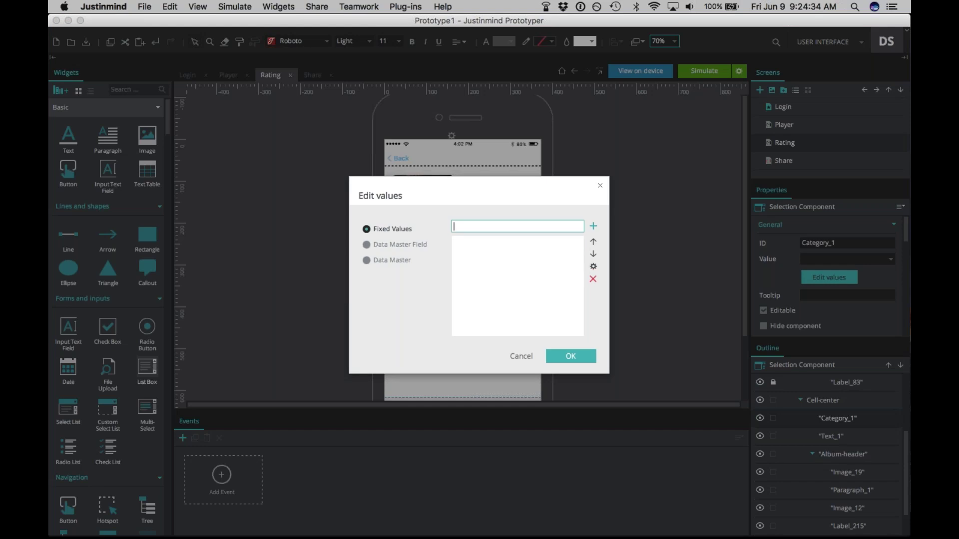
{"action": "type", "text": "How do you rate this track?"}
{"action": "left_click", "coordinate": [593, 227]}
- Add One star, Two stars, Three stars, Four stars and Five stars, then confirm
{"action": "type", "text": "One star"}
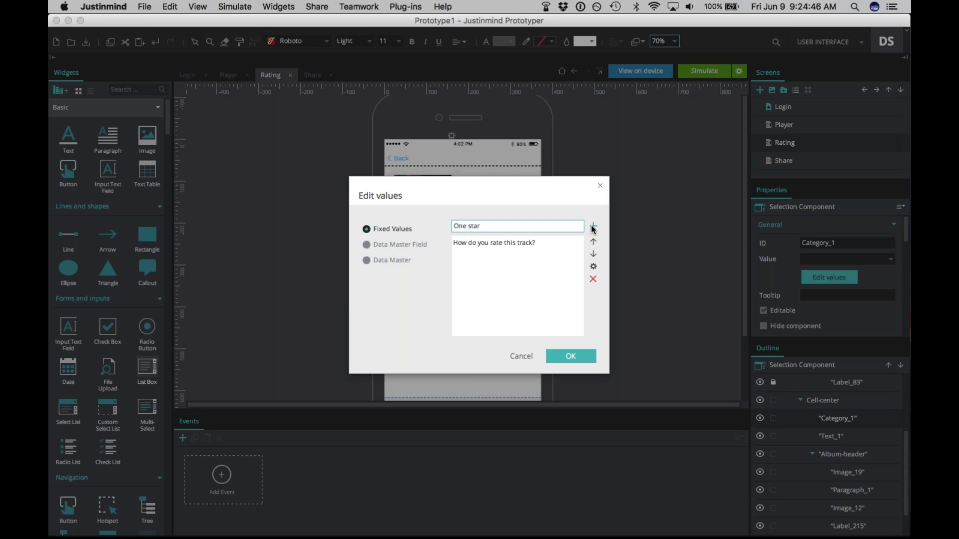
{"action": "left_click", "coordinate": [593, 227]}
{"action": "type", "text": "Two stars"}
{"action": "left_click", "coordinate": [593, 227]}
{"action": "type", "text": "Three stars"}
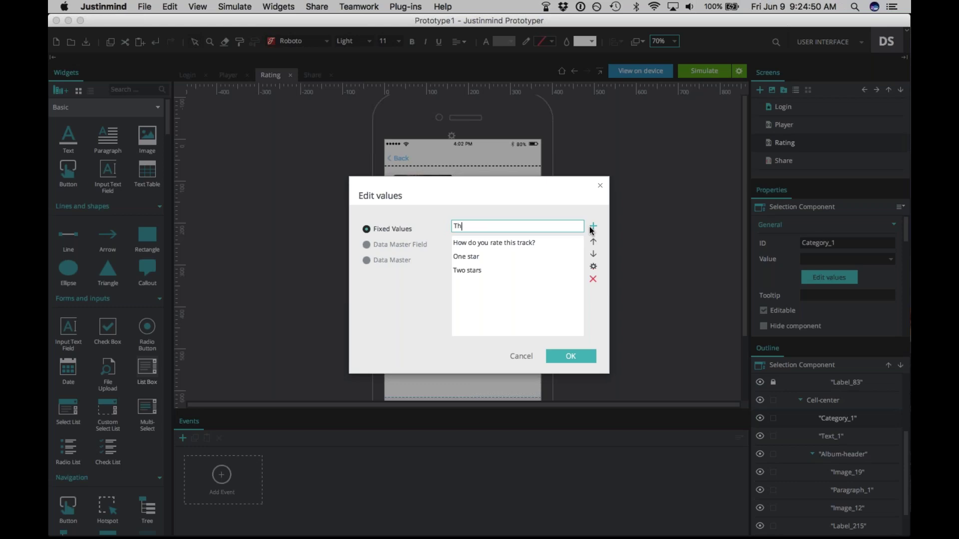
{"action": "left_click", "coordinate": [591, 228]}
{"action": "type", "text": "Four stars"}
{"action": "left_click", "coordinate": [593, 228]}
{"action": "type", "text": "Giv"}
{"action": "key", "text": "BackSpace"}
{"action": "key", "text": "BackSpace"}
{"action": "key", "text": "BackSpace"}
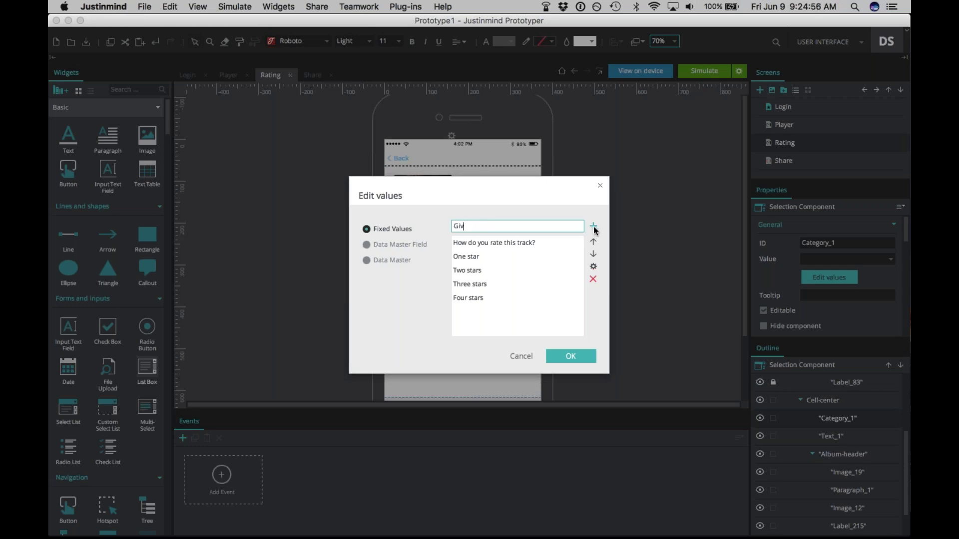
{"action": "type", "text": "Five stars"}
{"action": "left_click", "coordinate": [593, 227]}
{"action": "left_click", "coordinate": [563, 357]}
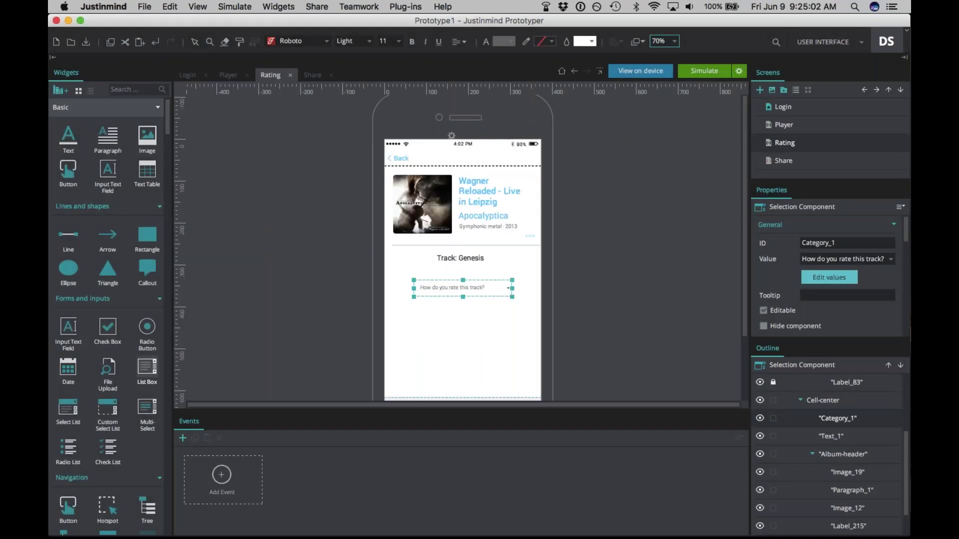
{"action": "double_click", "coordinate": [463, 288]}
{"action": "scroll", "coordinate": [484, 324], "scroll_direction": "down", "scroll_amount": 2}
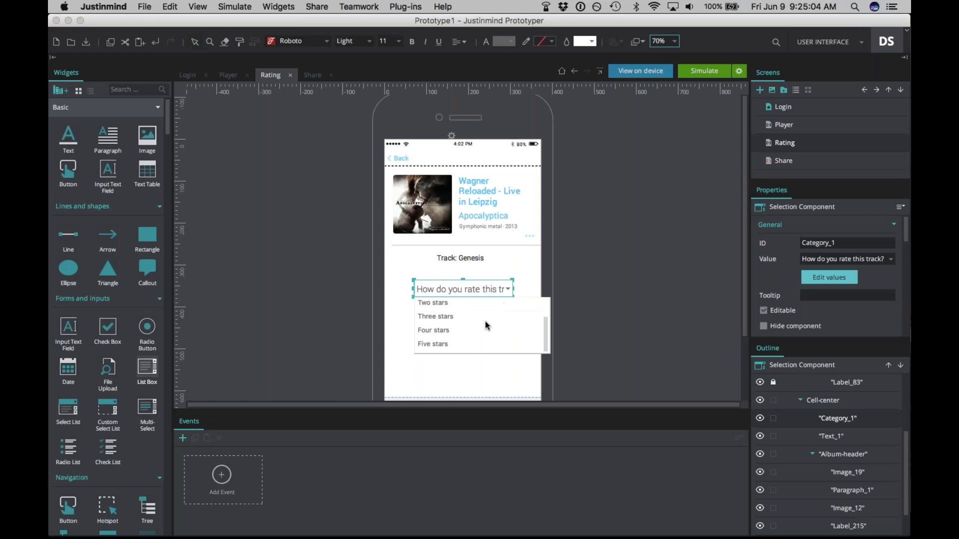
{"action": "left_click", "coordinate": [516, 272]}
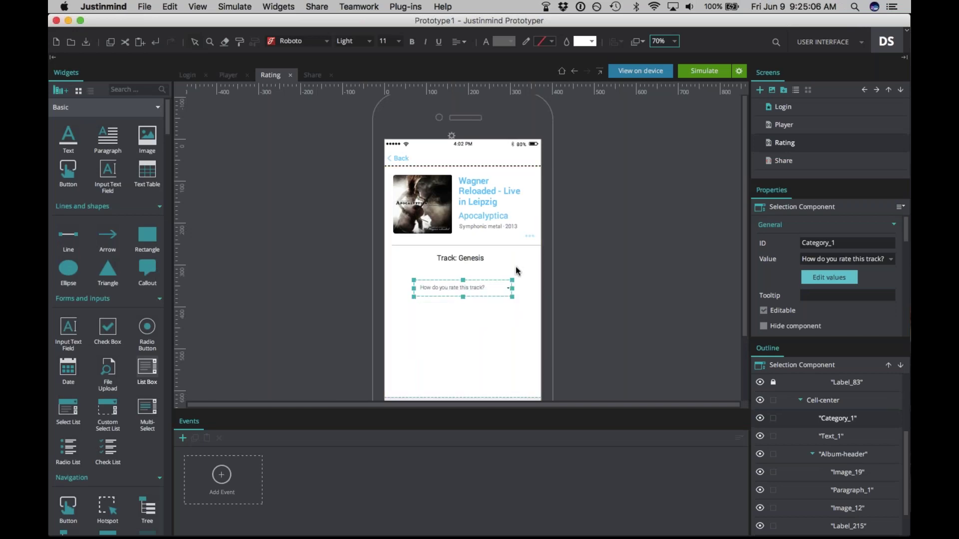
{"action": "scroll", "coordinate": [516, 271], "scroll_direction": "down", "scroll_amount": 3}
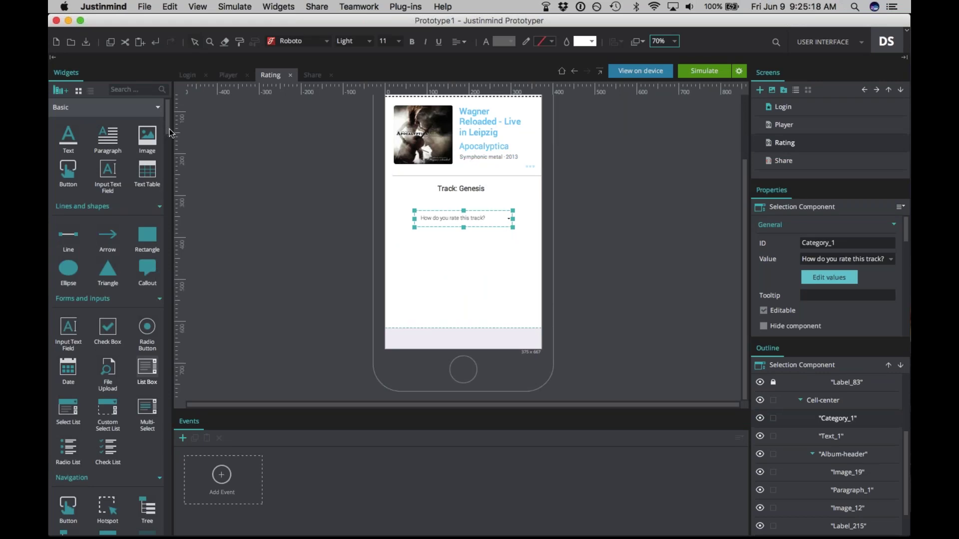
{"action": "left_click_drag", "start_coordinate": [168, 124], "coordinate": [170, 148]}
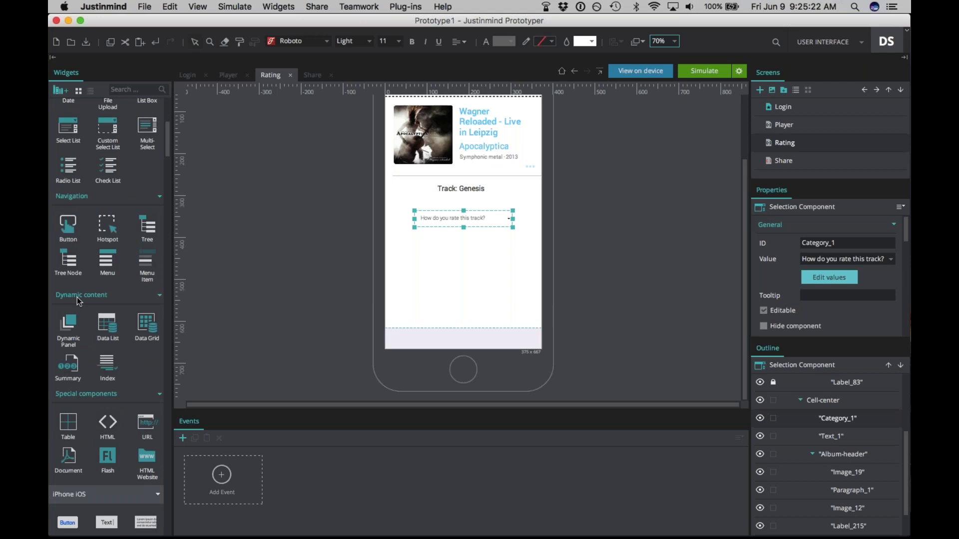
- Add a dynamic panel with layers Panel_1–Panel_5 below the dropdown, then filter widgets by 'star'
{"action": "left_click_drag", "start_coordinate": [69, 324], "coordinate": [477, 240]}
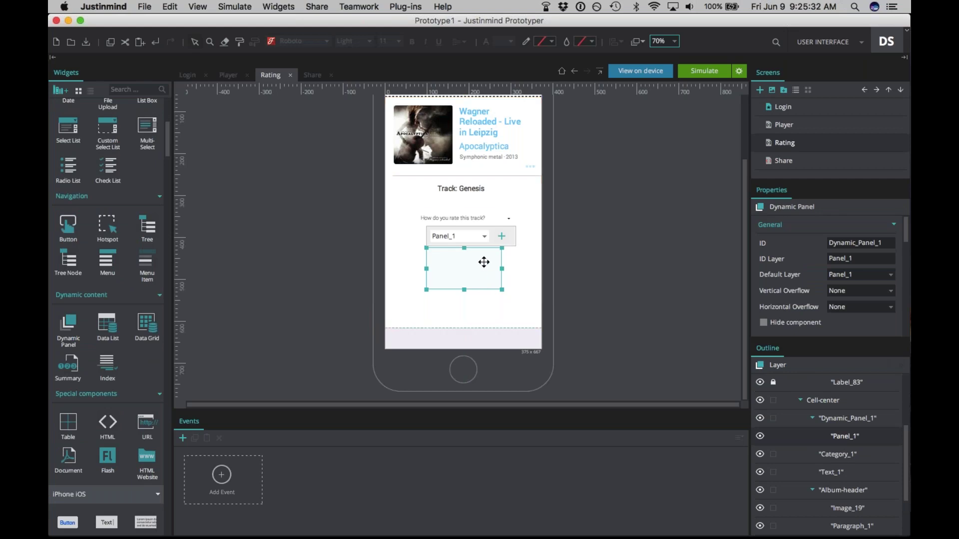
{"action": "left_click", "coordinate": [502, 237]}
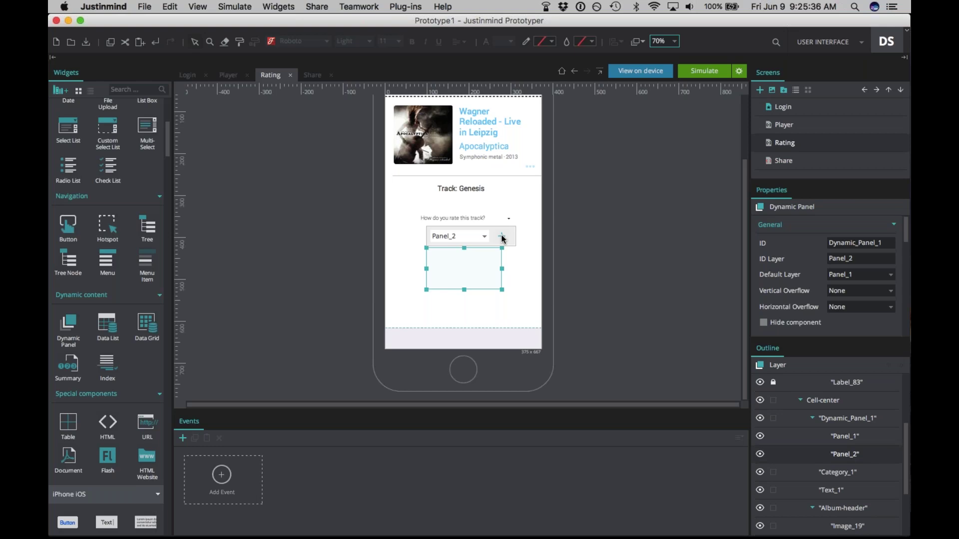
{"action": "left_click", "coordinate": [502, 237]}
{"action": "left_click", "coordinate": [502, 237]}
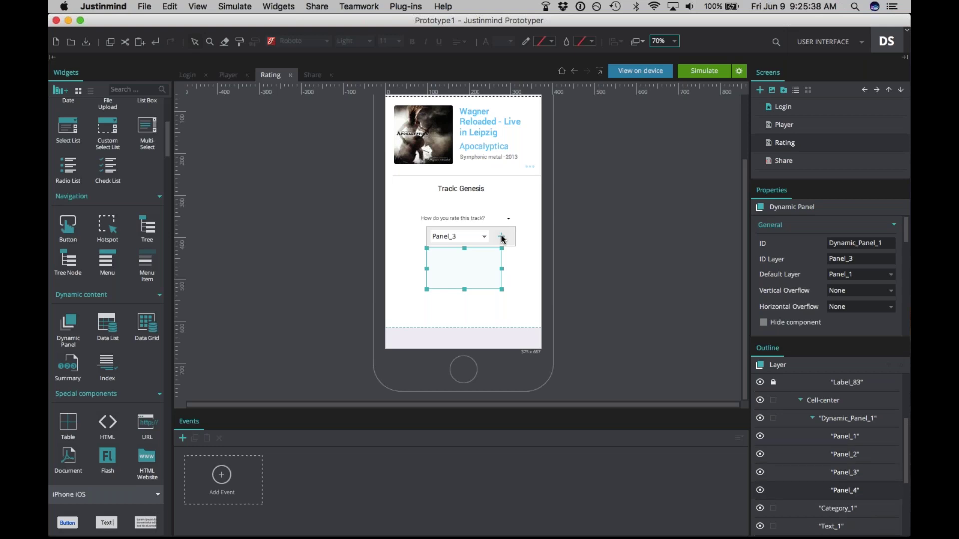
{"action": "left_click", "coordinate": [502, 237]}
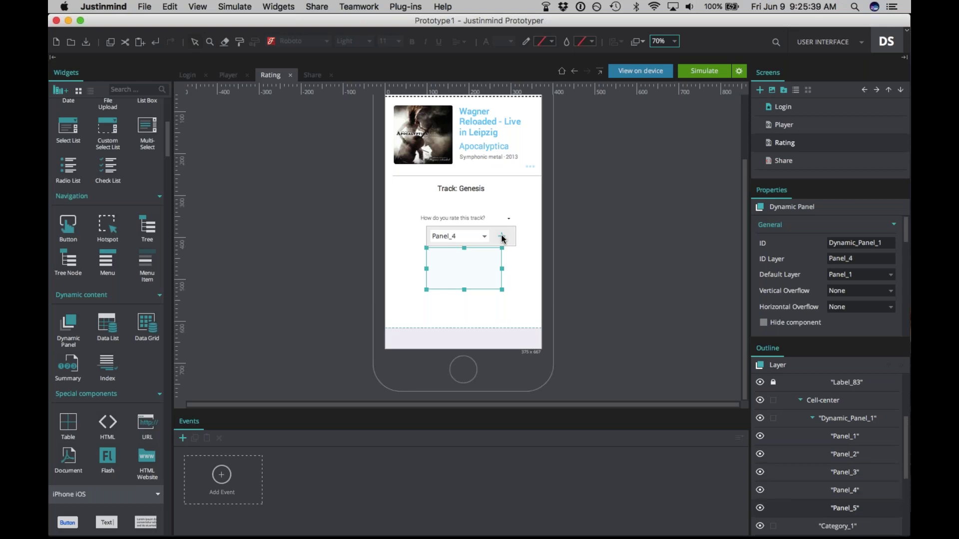
{"action": "left_click", "coordinate": [859, 435]}
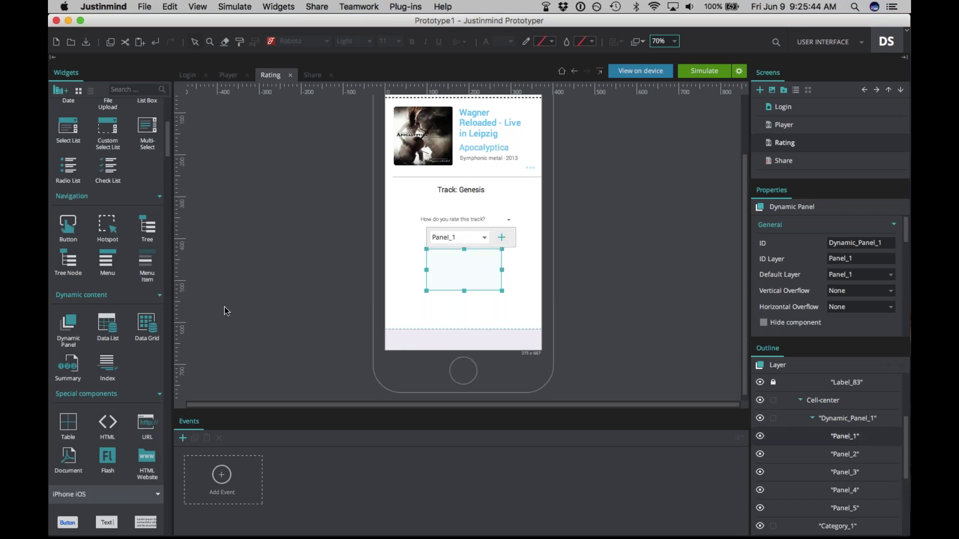
{"action": "left_click", "coordinate": [121, 90]}
{"action": "type", "text": "star"}
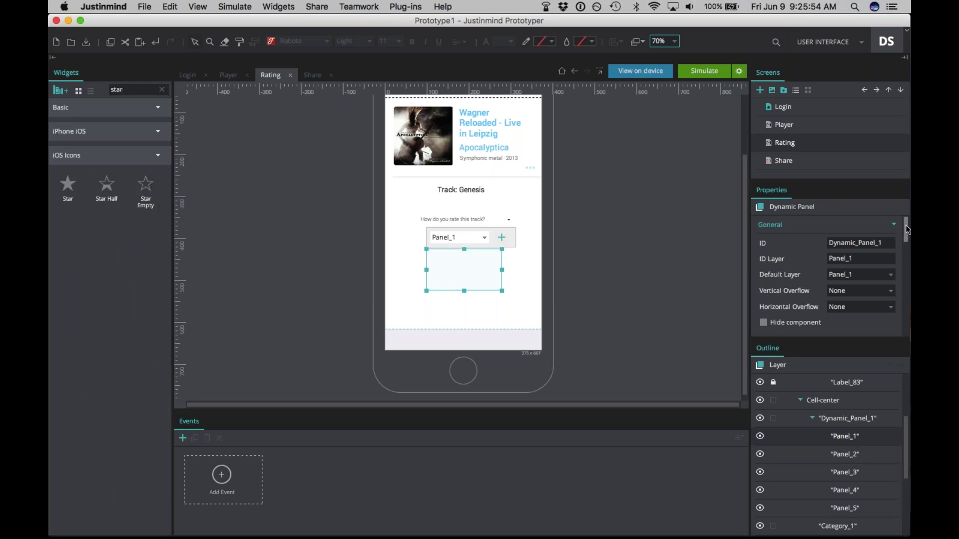
- Lay out Panel_1 horizontally and fill it with one filled star followed by empty stars
{"action": "left_click_drag", "start_coordinate": [907, 229], "coordinate": [901, 268]}
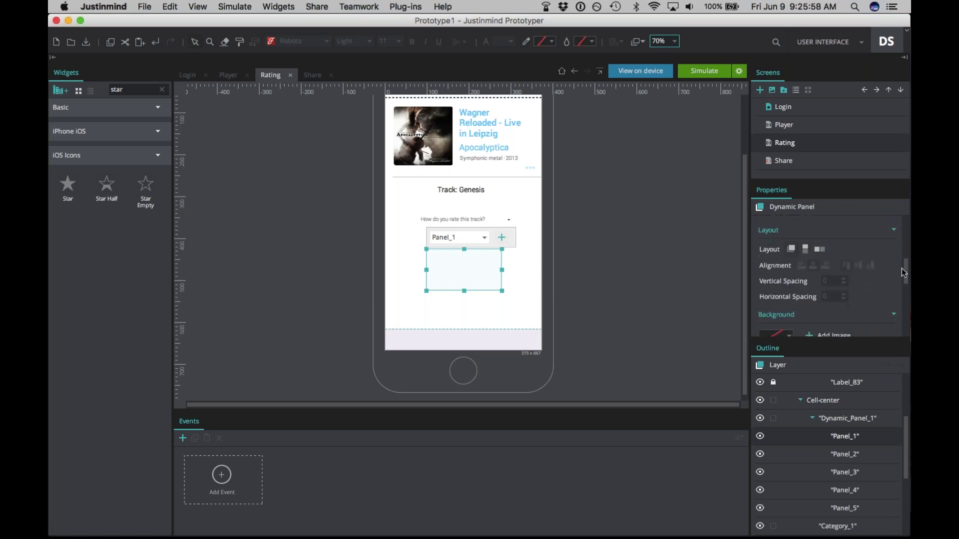
{"action": "left_click", "coordinate": [819, 249]}
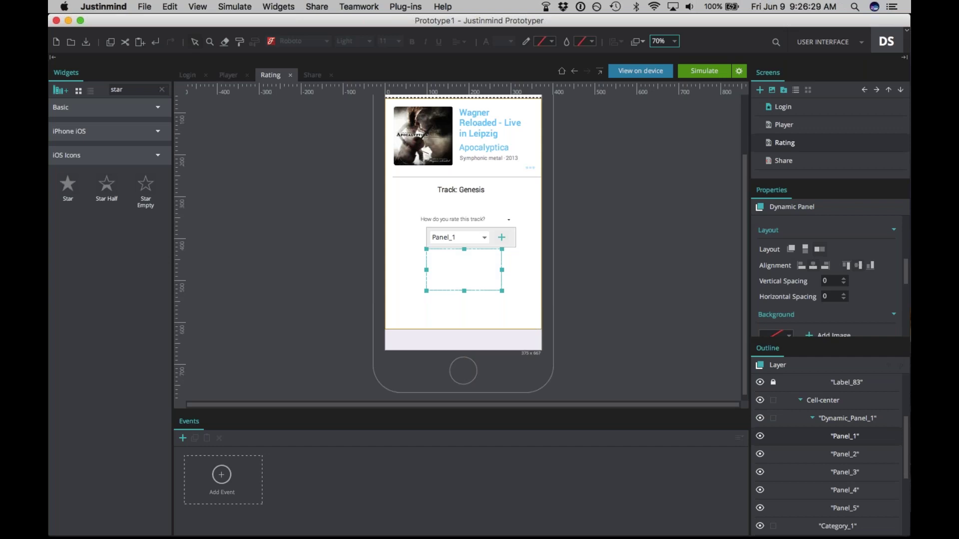
{"action": "left_click_drag", "start_coordinate": [68, 185], "coordinate": [445, 270]}
{"action": "left_click_drag", "start_coordinate": [146, 185], "coordinate": [450, 270]}
{"action": "left_click_drag", "start_coordinate": [146, 185], "coordinate": [479, 270]}
{"action": "left_click_drag", "start_coordinate": [145, 185], "coordinate": [483, 270]}
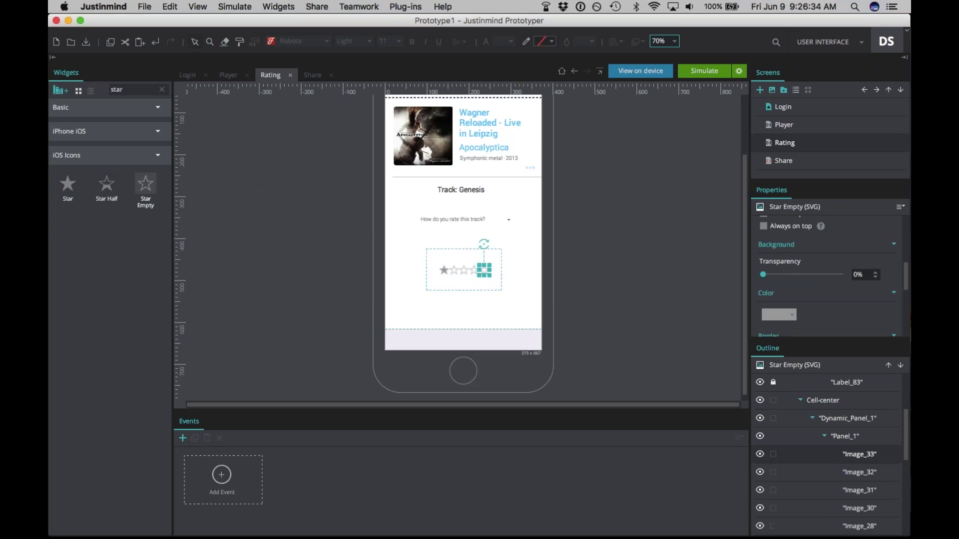
- Select all five stars in Panel_1 for copying
{"action": "left_click", "coordinate": [489, 286]}
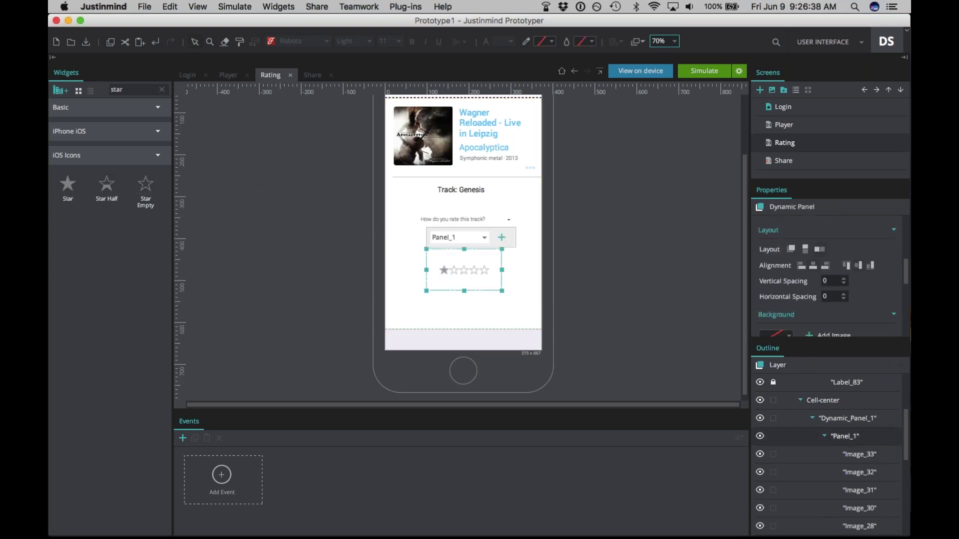
{"action": "scroll", "coordinate": [852, 458], "scroll_direction": "down", "scroll_amount": 3}
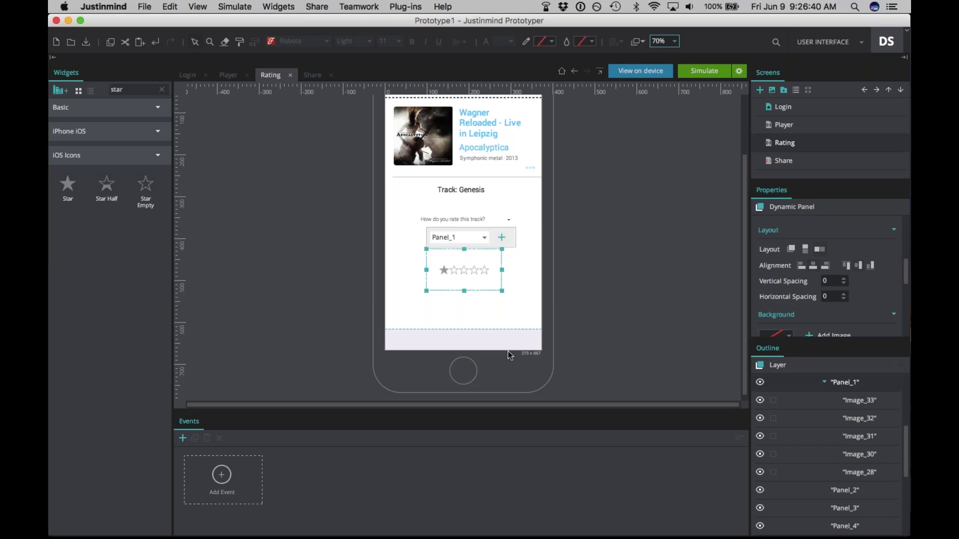
{"action": "left_click", "coordinate": [854, 403]}
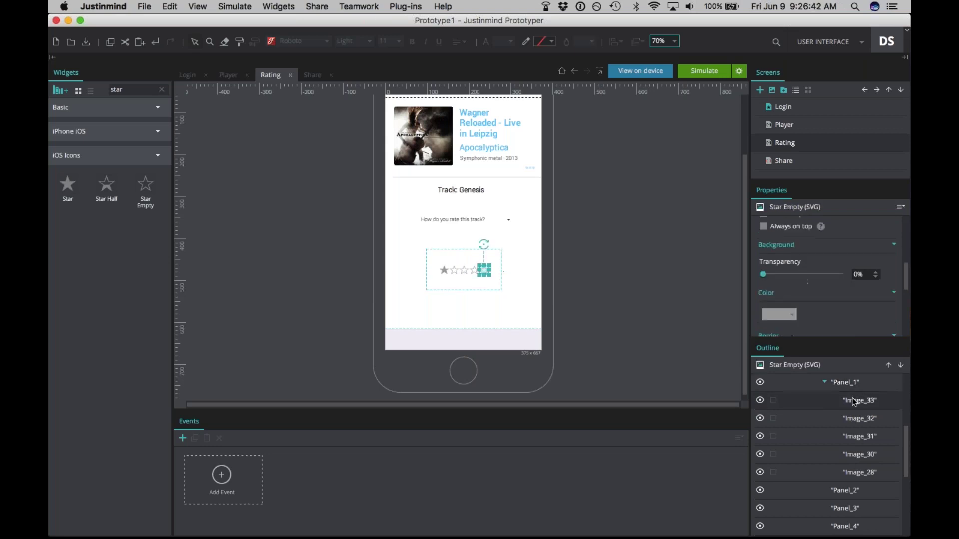
{"action": "left_click", "coordinate": [861, 470], "text": "shift"}
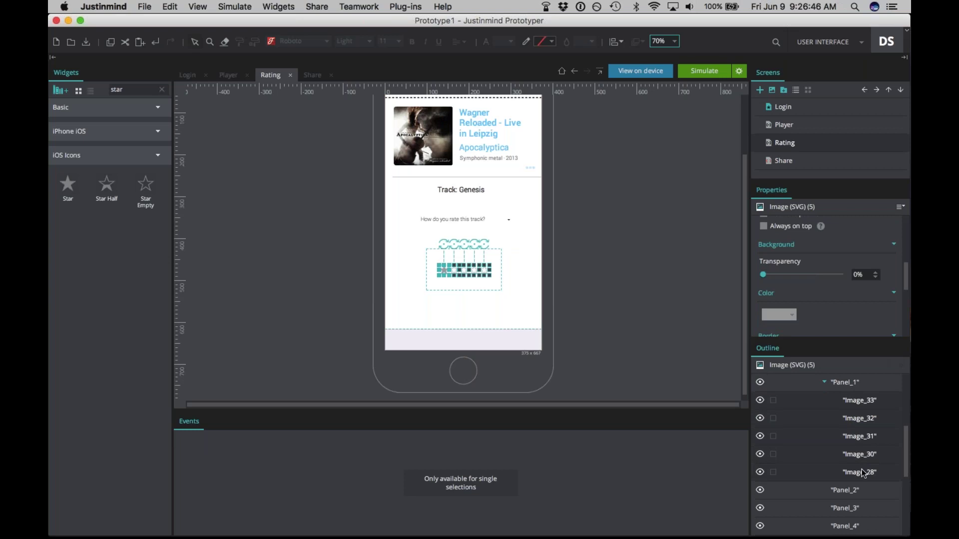
{"action": "scroll", "coordinate": [833, 409], "scroll_direction": "down", "scroll_amount": 3}
{"action": "scroll", "coordinate": [838, 409], "scroll_direction": "up", "scroll_amount": 3}
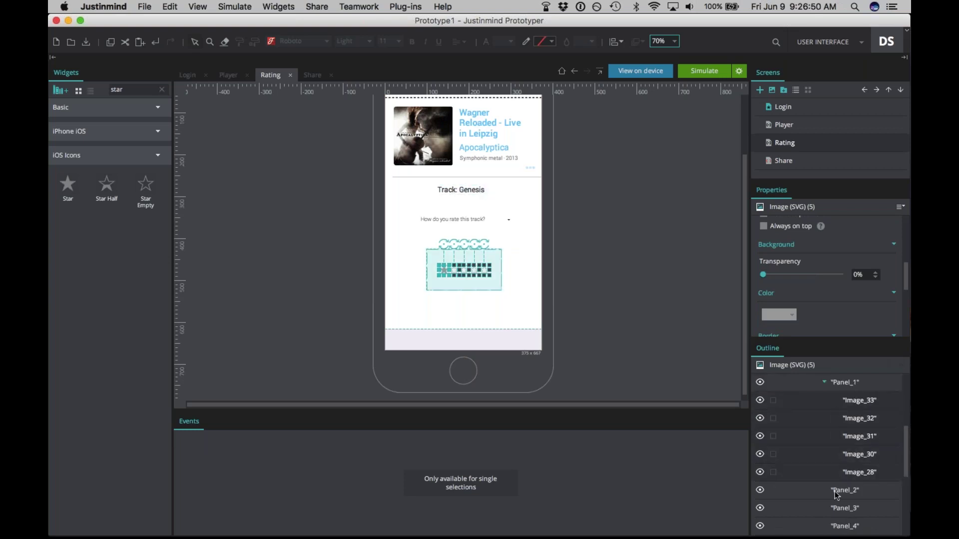
- Paste the stars into Panel_2 and replace an empty star with a second filled star
{"action": "left_click", "coordinate": [837, 492]}
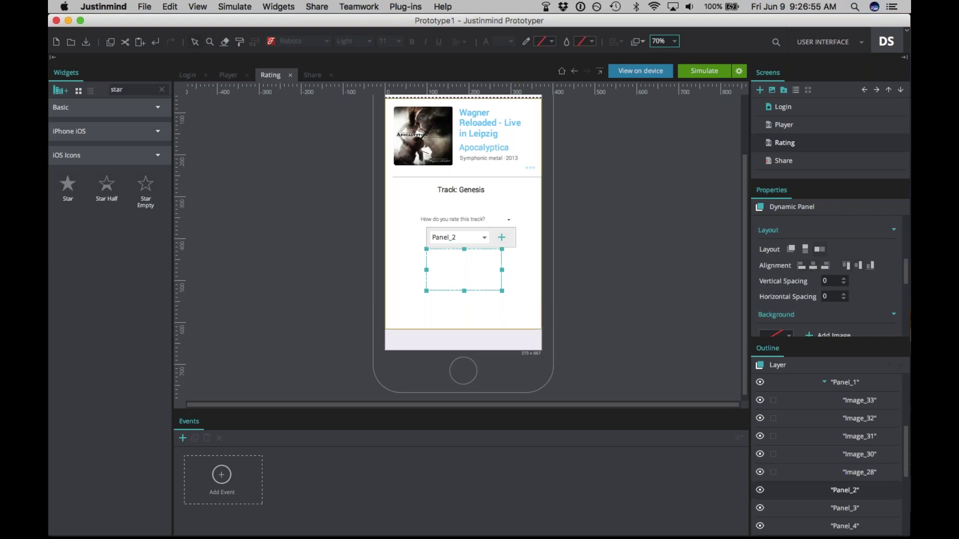
{"action": "key", "text": "super+v"}
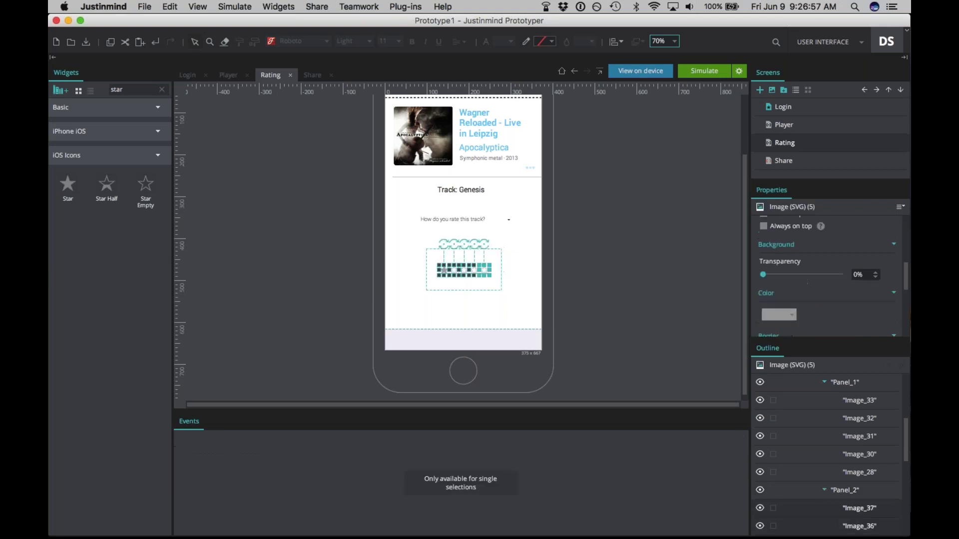
{"action": "left_click", "coordinate": [454, 276]}
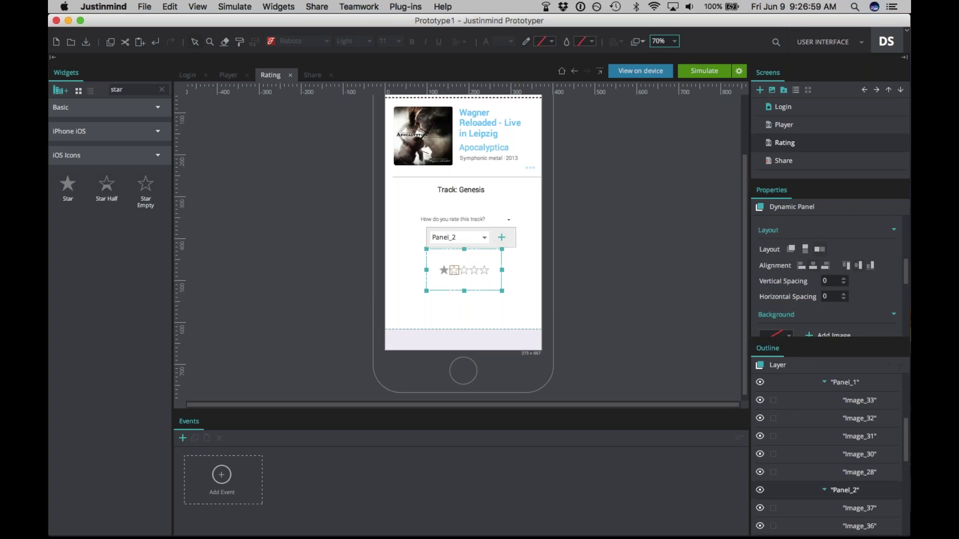
{"action": "left_click", "coordinate": [454, 270]}
{"action": "key", "text": "Delete"}
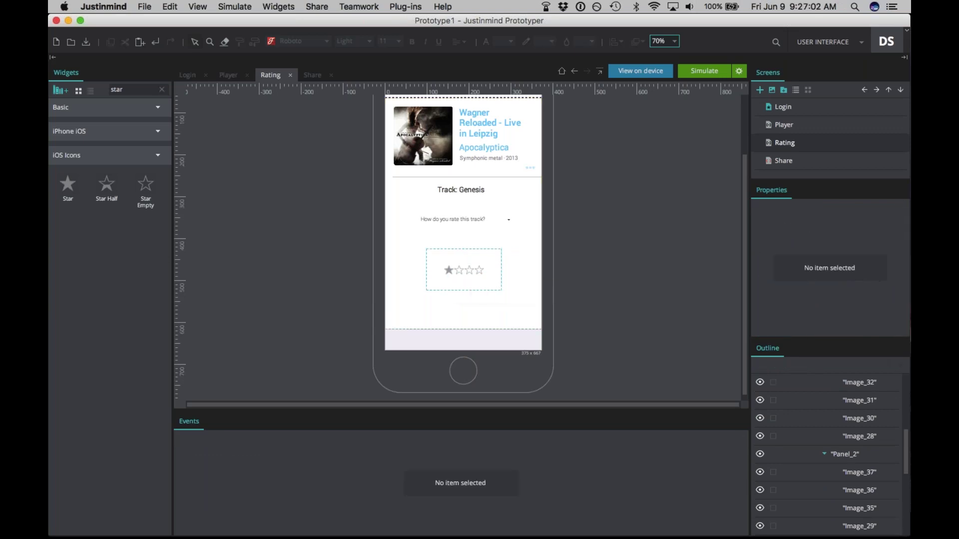
{"action": "mouse_move", "coordinate": [151, 193]}
{"action": "left_mouse_down"}
{"action": "mouse_move", "coordinate": [442, 277]}
{"action": "mouse_move", "coordinate": [454, 271]}
{"action": "left_mouse_up"}
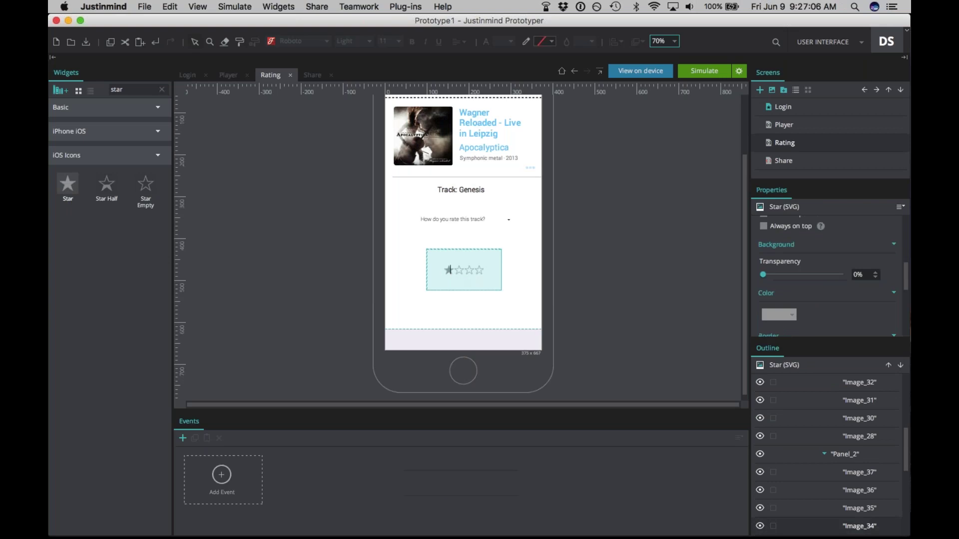
{"action": "scroll", "coordinate": [829, 450], "scroll_direction": "down", "scroll_amount": 3}
- Lay out Panel_3 horizontally and paste the stars, swapping empties for filled stars to show three filled
{"action": "left_click", "coordinate": [845, 455]}
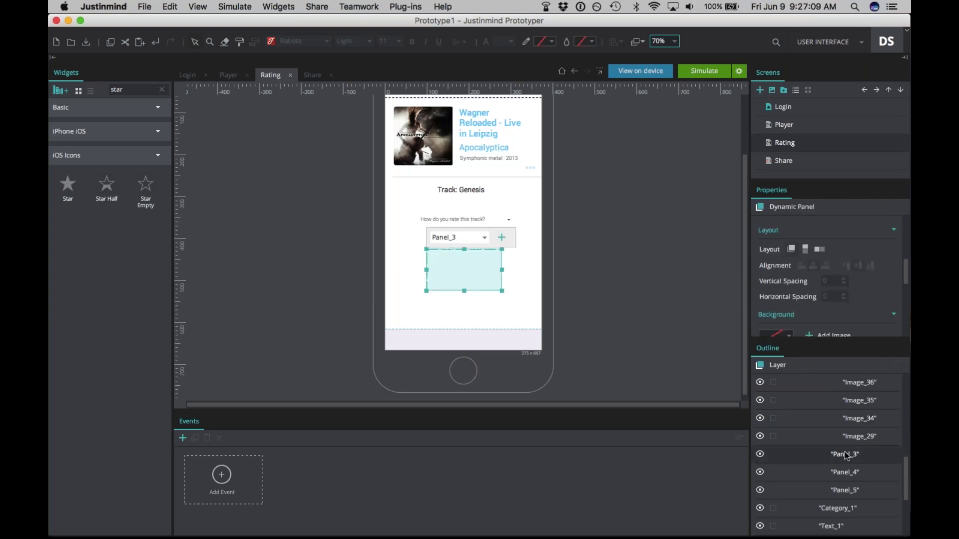
{"action": "left_click", "coordinate": [818, 250]}
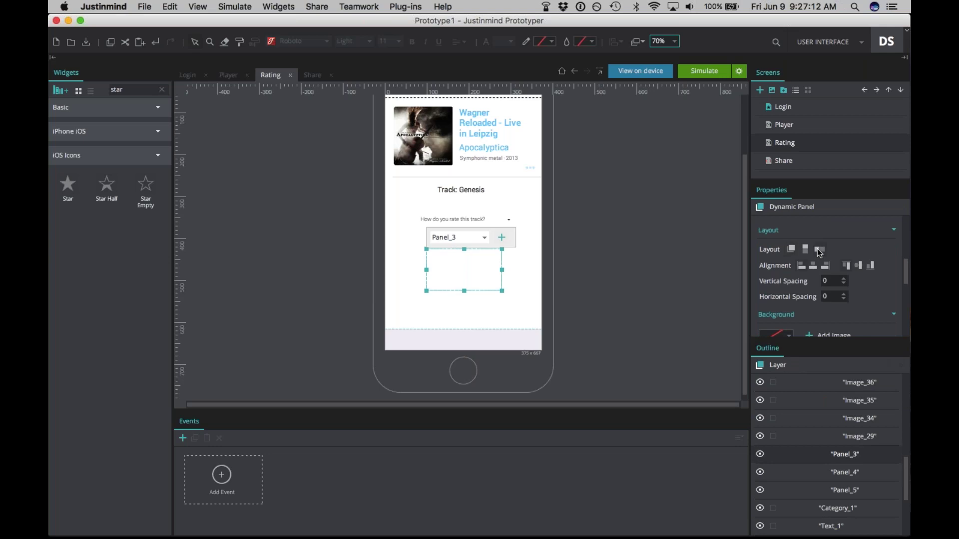
{"action": "left_click", "coordinate": [860, 267]}
{"action": "key", "text": "ctrl+v"}
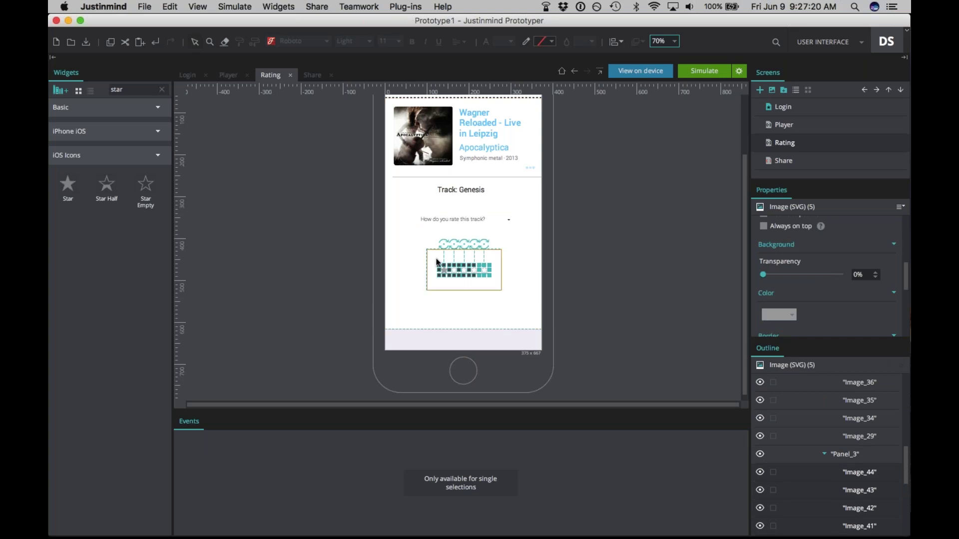
{"action": "left_click", "coordinate": [453, 270]}
{"action": "left_click", "coordinate": [453, 270]}
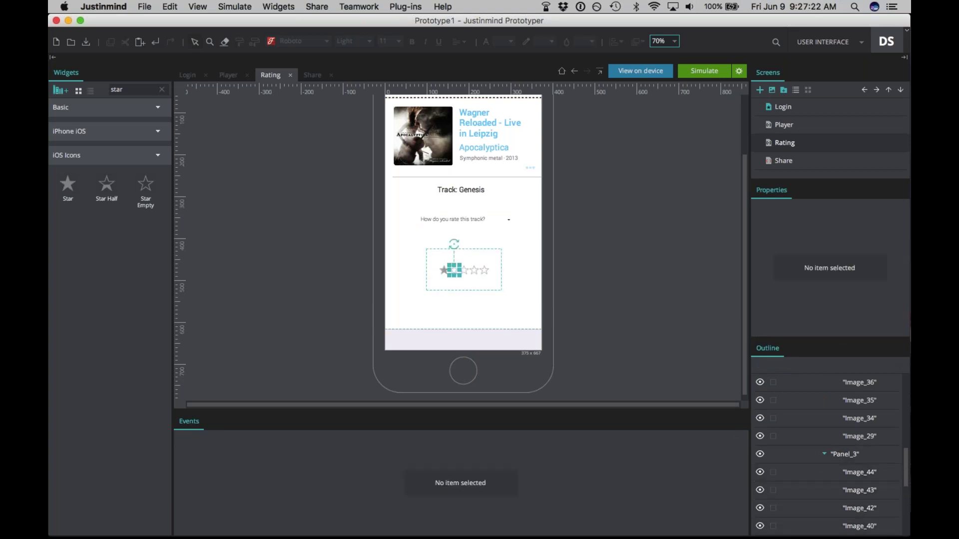
{"action": "key", "text": "Delete"}
{"action": "left_click", "coordinate": [455, 268]}
{"action": "key", "text": "Delete"}
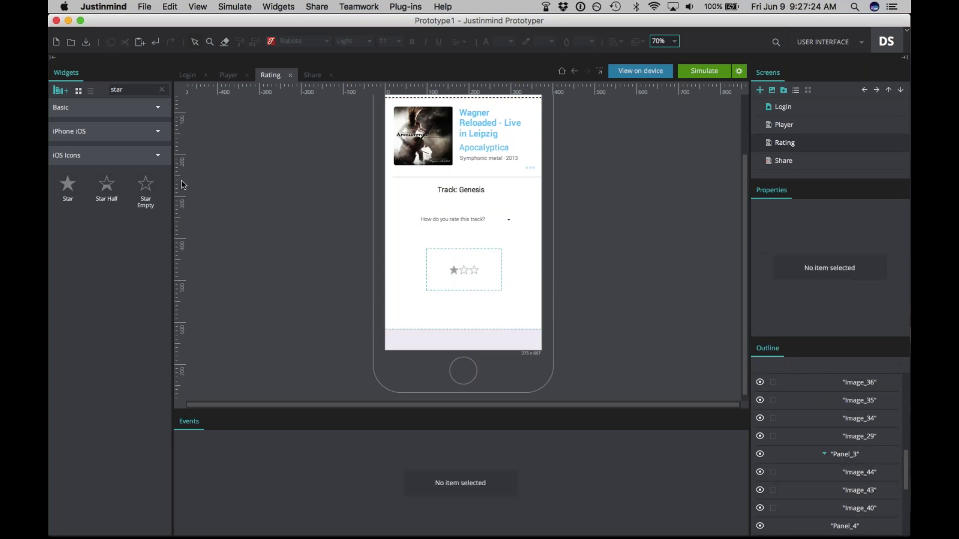
{"action": "left_click_drag", "start_coordinate": [68, 184], "coordinate": [475, 278]}
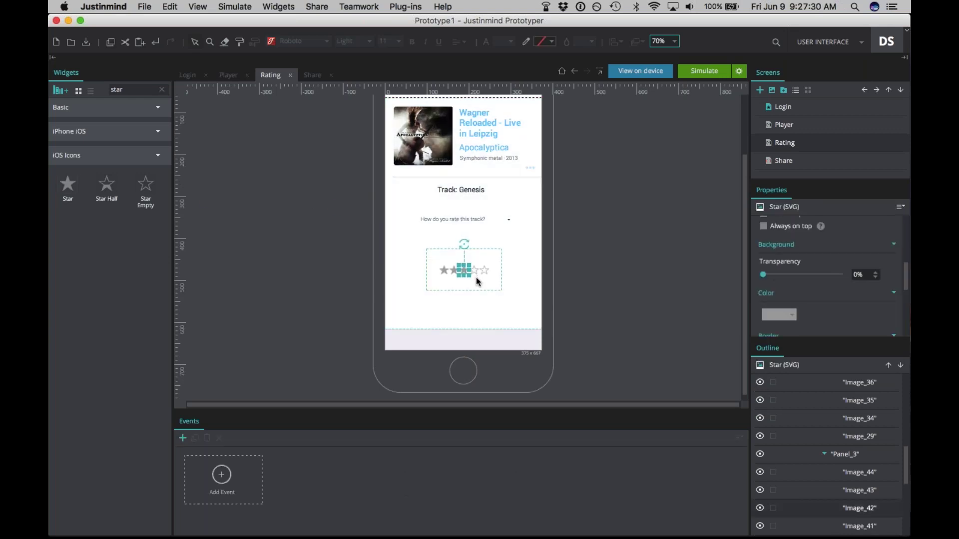
{"action": "left_click", "coordinate": [475, 278]}
{"action": "scroll", "coordinate": [841, 417], "scroll_direction": "down", "scroll_amount": 3}
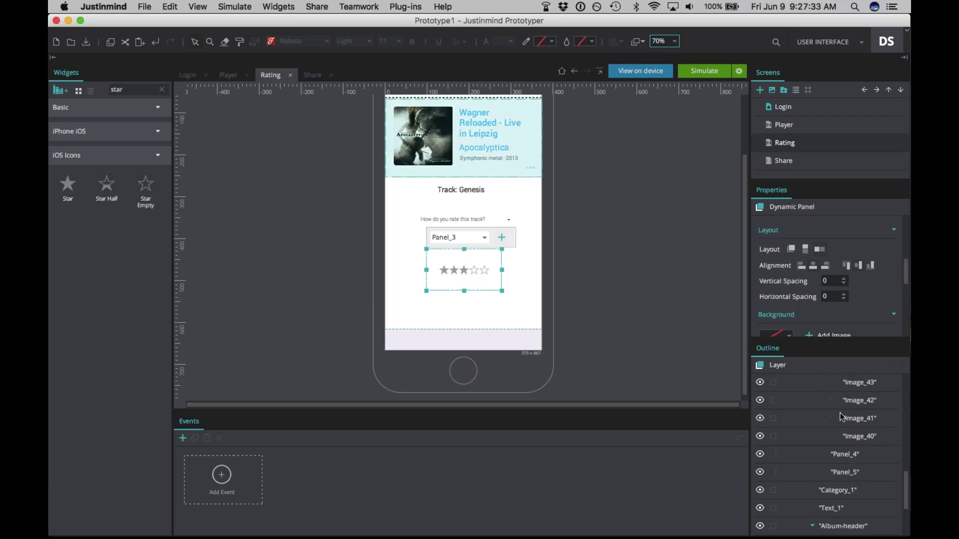
- Lay out Panel_4 horizontally, paste the stars, and delete three of the empty stars
{"action": "left_click", "coordinate": [839, 453]}
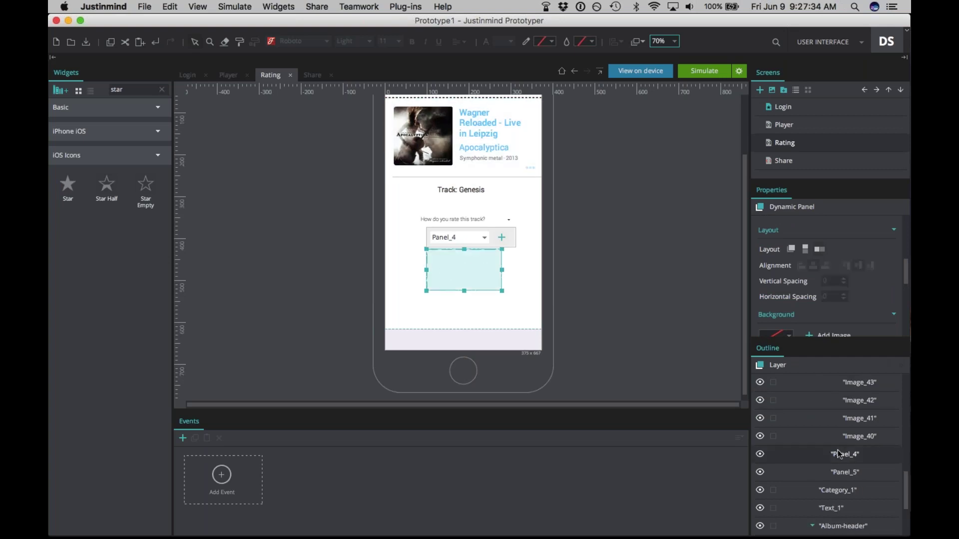
{"action": "left_click", "coordinate": [819, 252]}
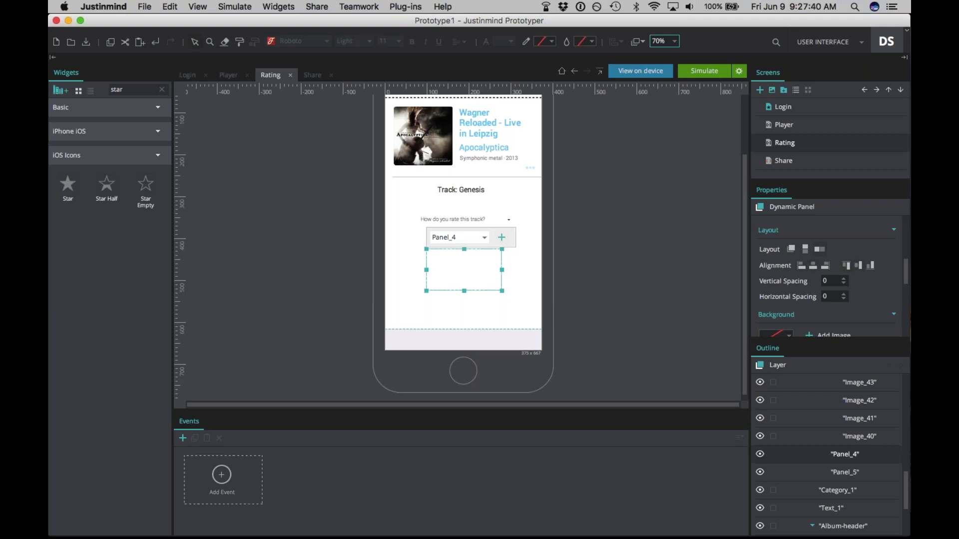
{"action": "key", "text": "super+v"}
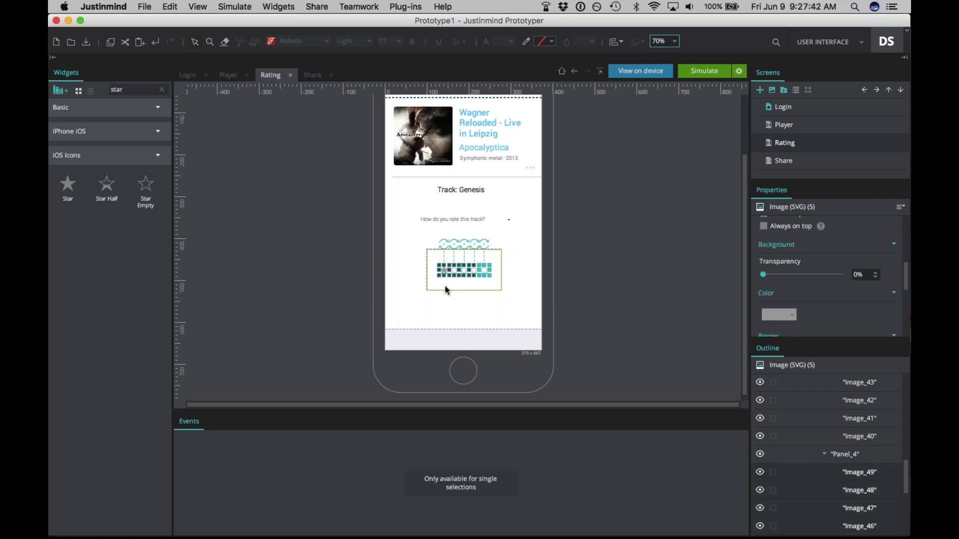
{"action": "left_click", "coordinate": [454, 267]}
{"action": "left_click", "coordinate": [454, 271]}
{"action": "key", "text": "Delete"}
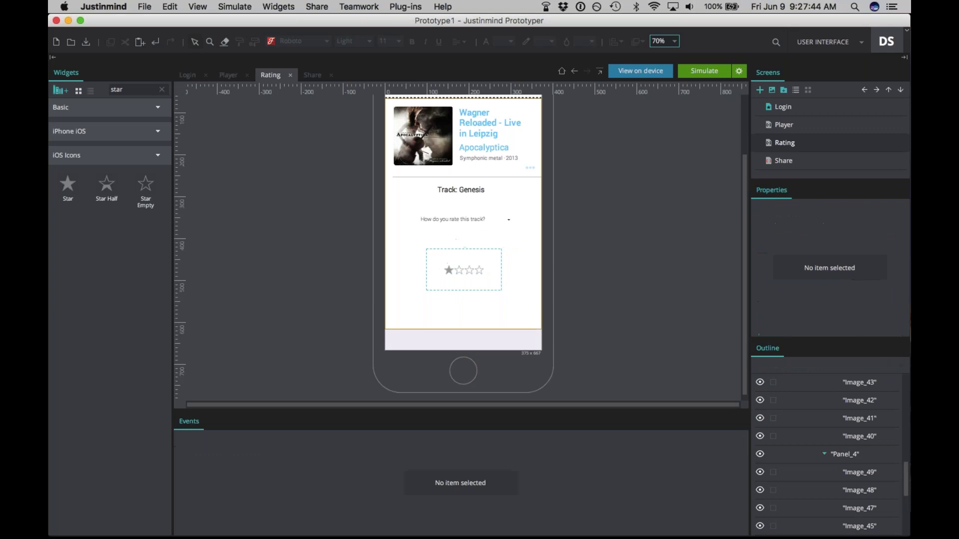
{"action": "left_click", "coordinate": [458, 270]}
{"action": "key", "text": "Delete"}
{"action": "left_click", "coordinate": [463, 270]}
{"action": "key", "text": "Delete"}
- Add filled stars so Panel_4 shows four filled and one empty, then select all five
{"action": "left_click_drag", "start_coordinate": [73, 194], "coordinate": [460, 270]}
{"action": "left_click_drag", "start_coordinate": [70, 194], "coordinate": [469, 270]}
{"action": "left_click_drag", "start_coordinate": [67, 185], "coordinate": [470, 270]}
{"action": "left_click_drag", "start_coordinate": [67, 185], "coordinate": [480, 270]}
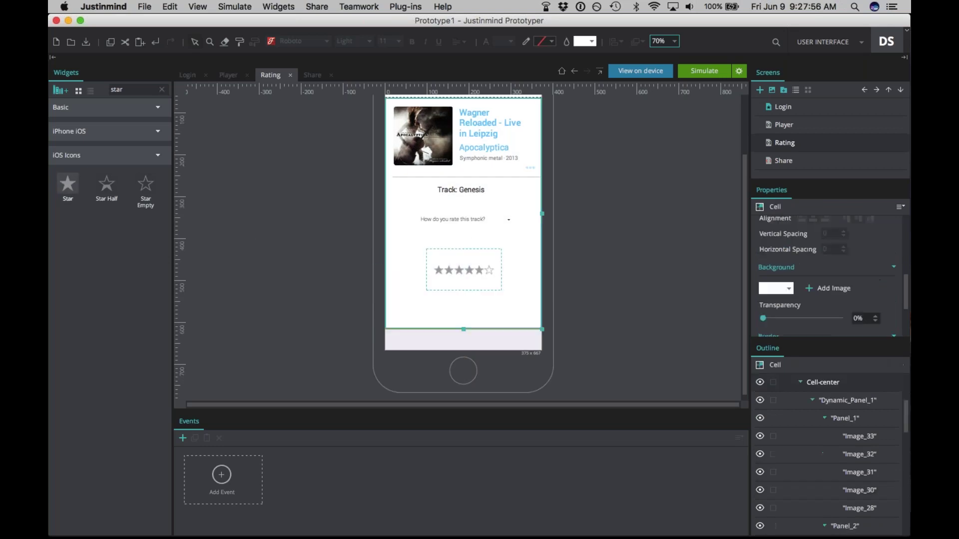
{"action": "left_click", "coordinate": [480, 270]}
{"action": "left_click", "coordinate": [511, 324]}
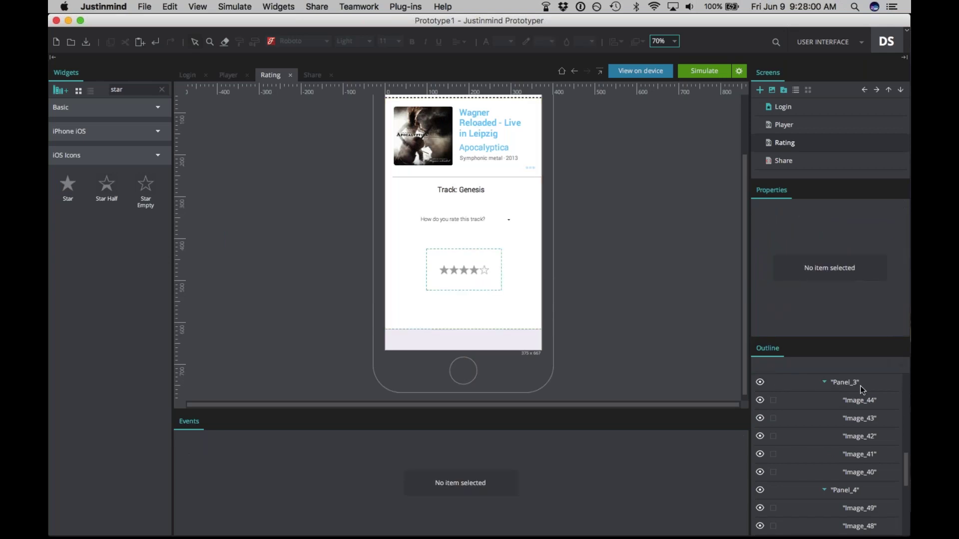
{"action": "scroll", "coordinate": [878, 406], "scroll_direction": "down", "scroll_amount": 3}
{"action": "left_click", "coordinate": [878, 406]}
{"action": "left_click", "coordinate": [857, 468], "text": "shift"}
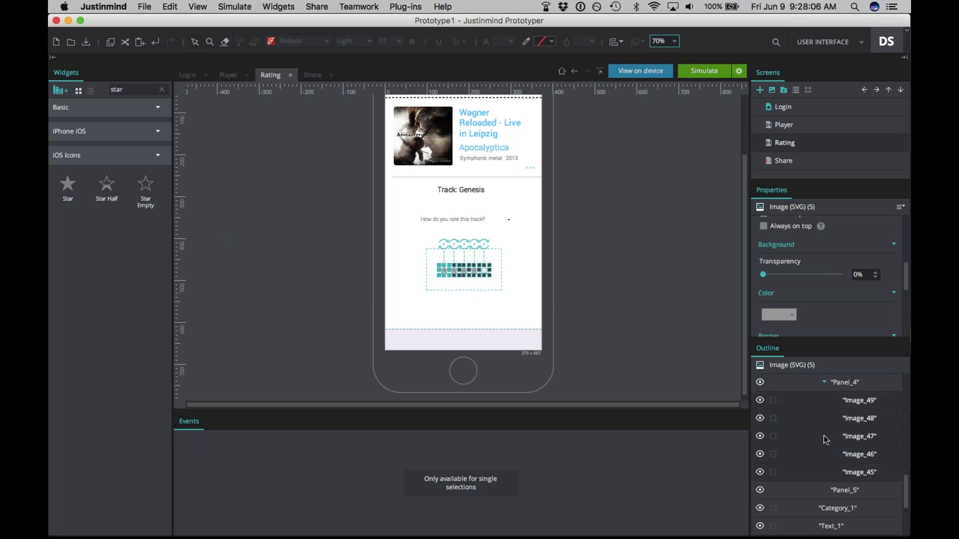
- Lay out Panel_5 horizontally and paste the stars so it shows five filled stars
{"action": "left_click", "coordinate": [871, 492]}
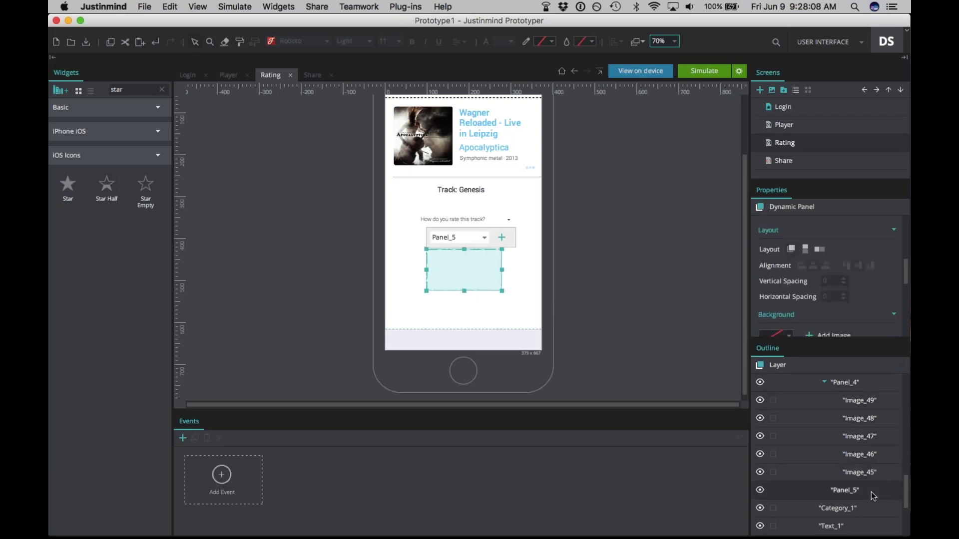
{"action": "left_click", "coordinate": [818, 249]}
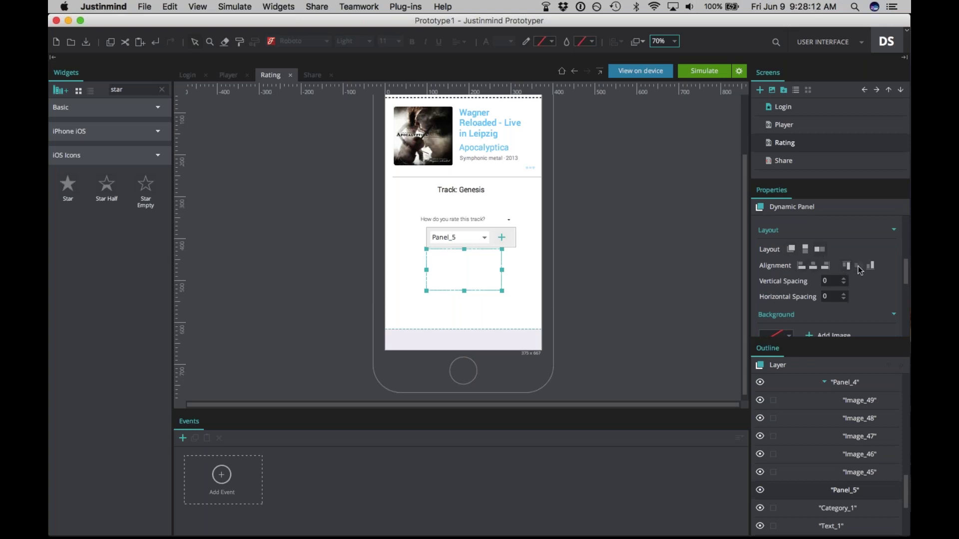
{"action": "key", "text": "super+v"}
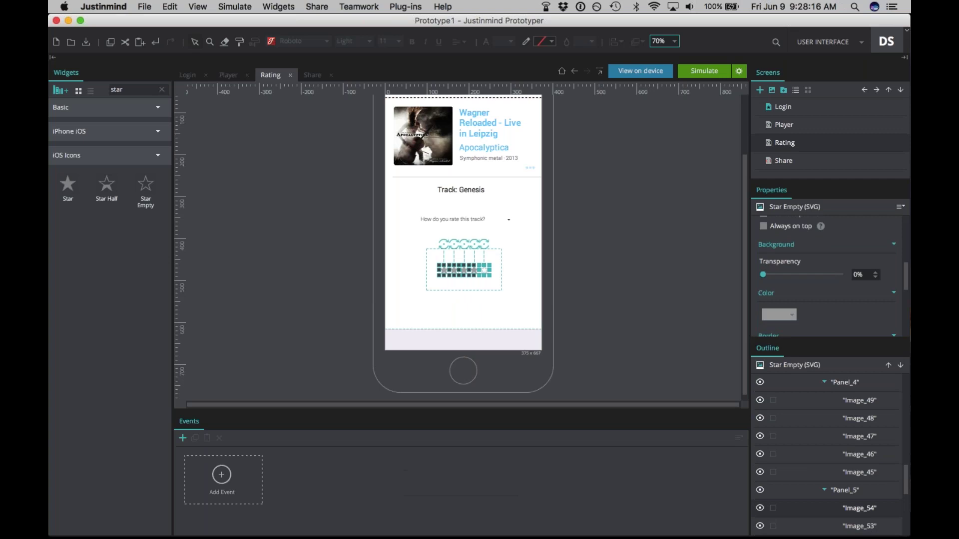
{"action": "key", "text": "Escape"}
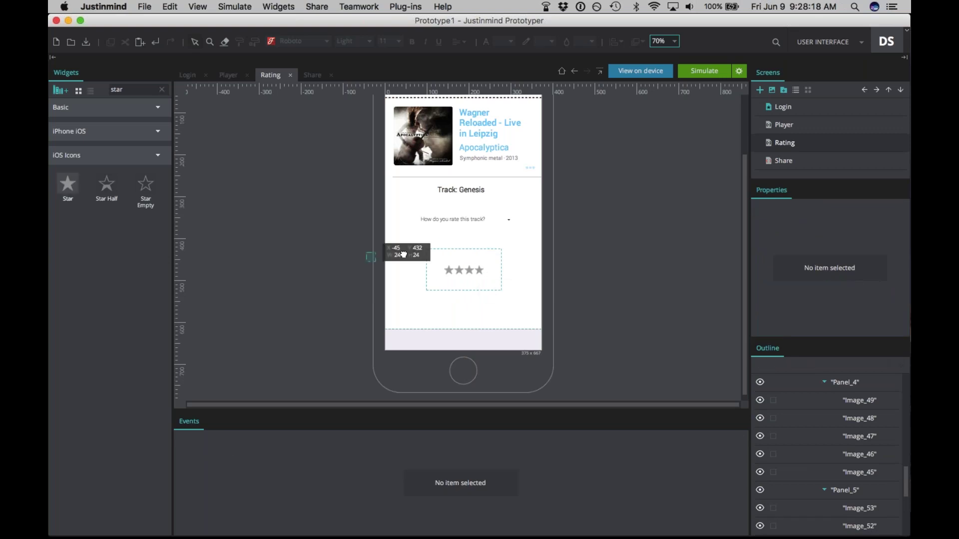
{"action": "left_click", "coordinate": [486, 268]}
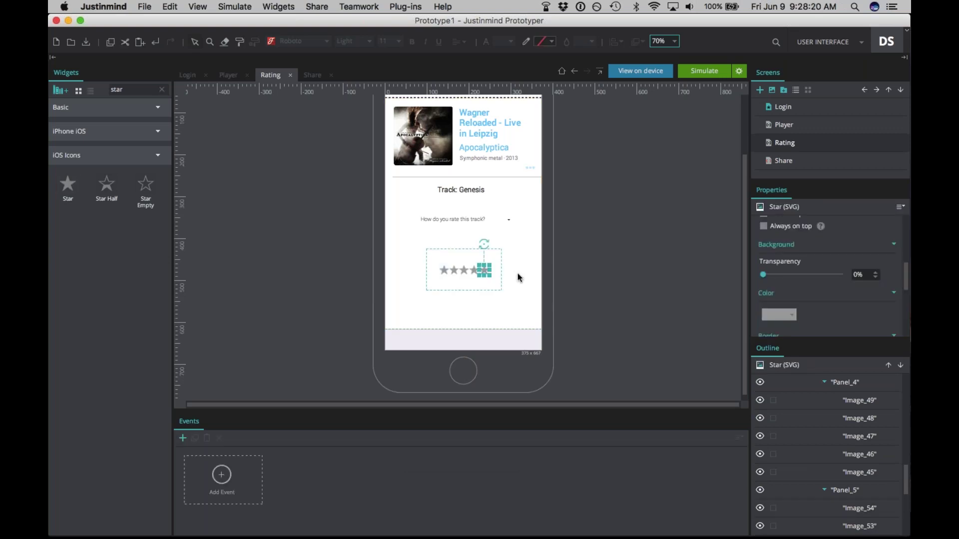
{"action": "left_click", "coordinate": [518, 273]}
{"action": "scroll", "coordinate": [868, 452], "scroll_direction": "up", "scroll_amount": 3}
{"action": "scroll", "coordinate": [868, 452], "scroll_direction": "down", "scroll_amount": 5}
- Check the two-, three-, four- and five-star states of Panel_2 through Panel_5
{"action": "left_click", "coordinate": [824, 418]}
{"action": "left_click", "coordinate": [843, 419]}
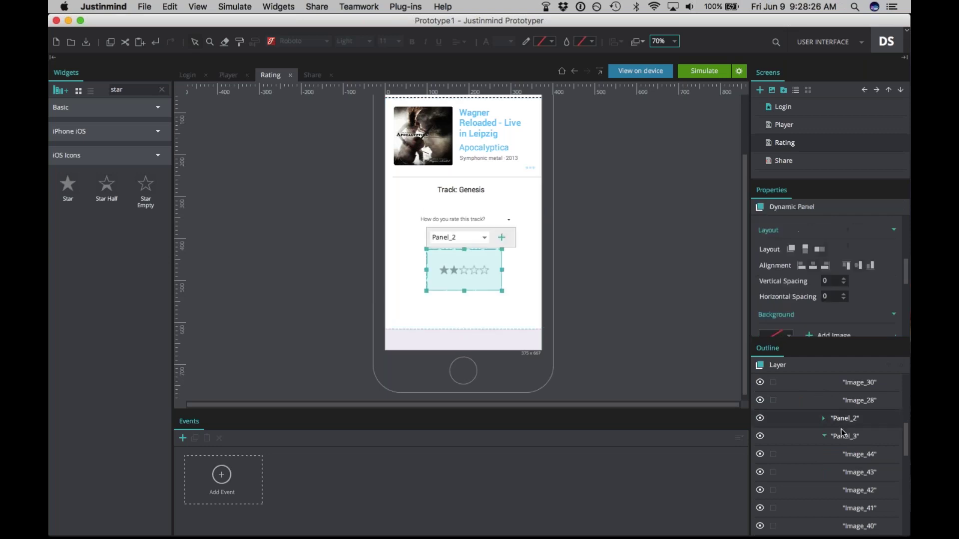
{"action": "left_click", "coordinate": [844, 437]}
{"action": "scroll", "coordinate": [844, 438], "scroll_direction": "down", "scroll_amount": 4}
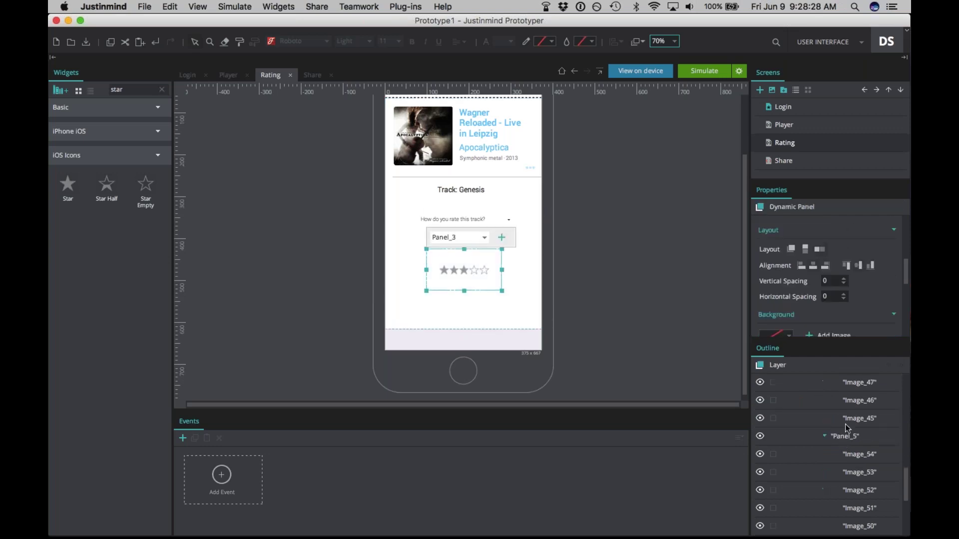
{"action": "left_click", "coordinate": [845, 437]}
{"action": "scroll", "coordinate": [848, 439], "scroll_direction": "up", "scroll_amount": 1}
{"action": "left_click", "coordinate": [842, 388]}
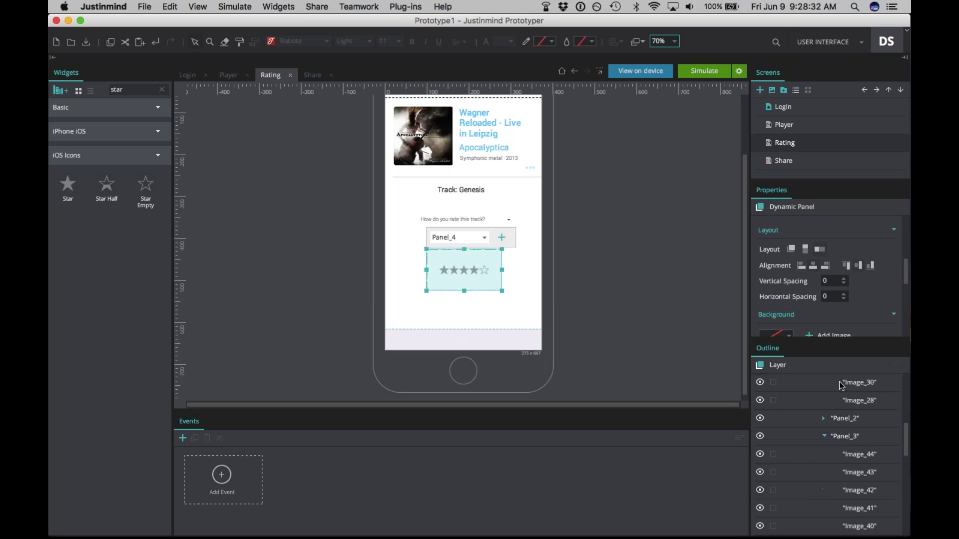
{"action": "left_click", "coordinate": [515, 308]}
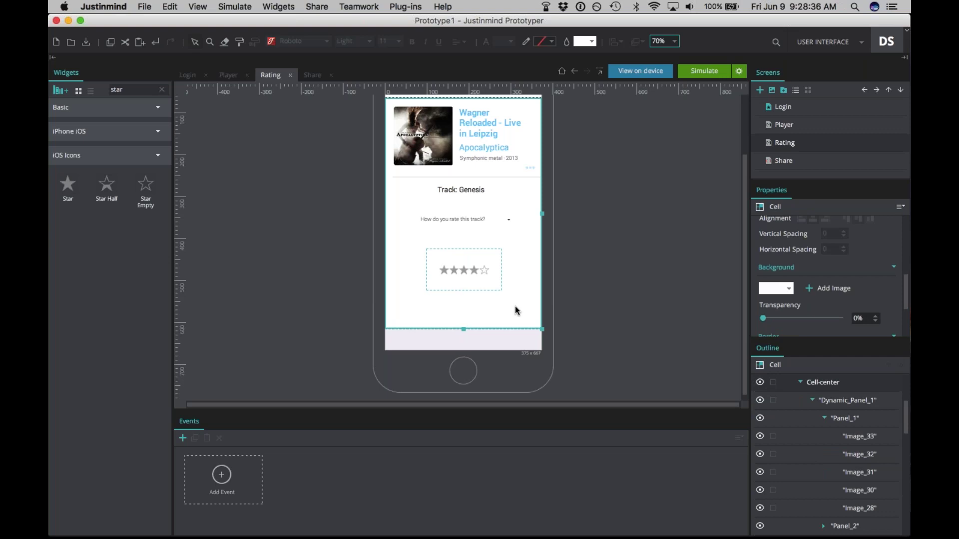
- Check Panel_1's one-star state, then add an event to the How do you rate this track? dropdown
{"action": "left_click", "coordinate": [461, 216]}
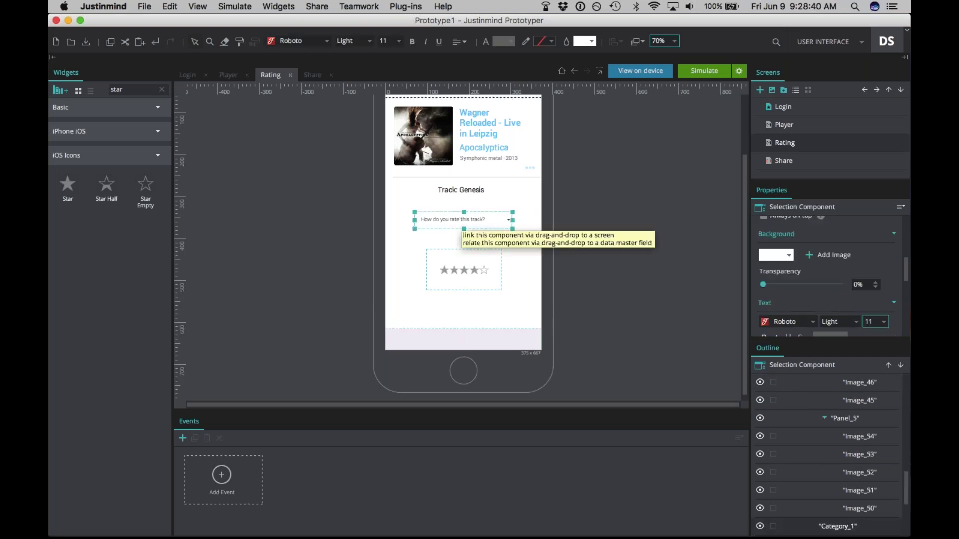
{"action": "scroll", "coordinate": [888, 478], "scroll_direction": "up", "scroll_amount": 10}
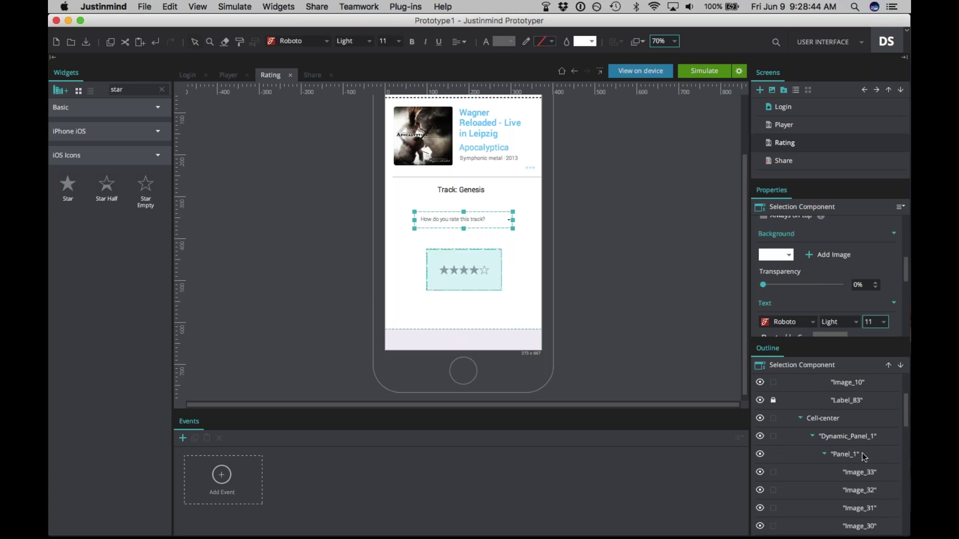
{"action": "left_click", "coordinate": [862, 453]}
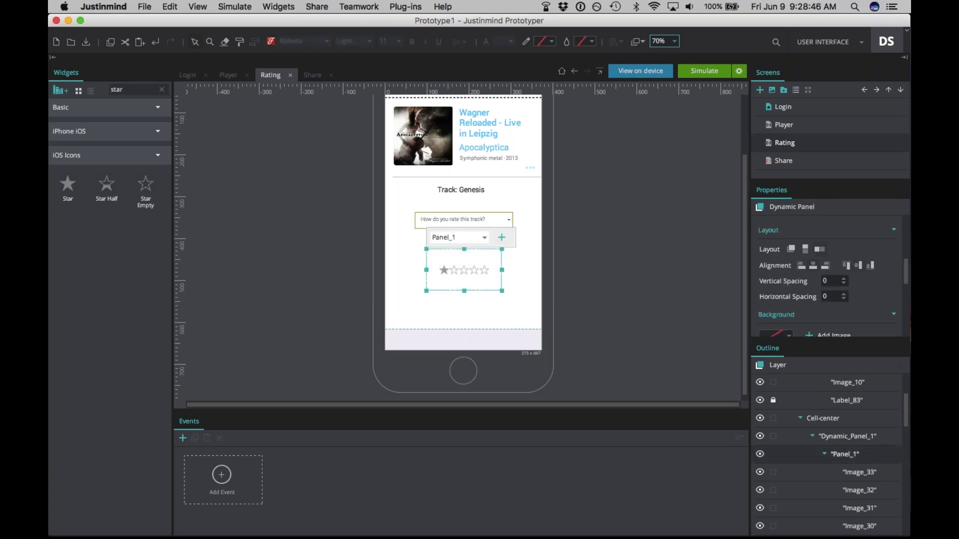
{"action": "left_click", "coordinate": [472, 221]}
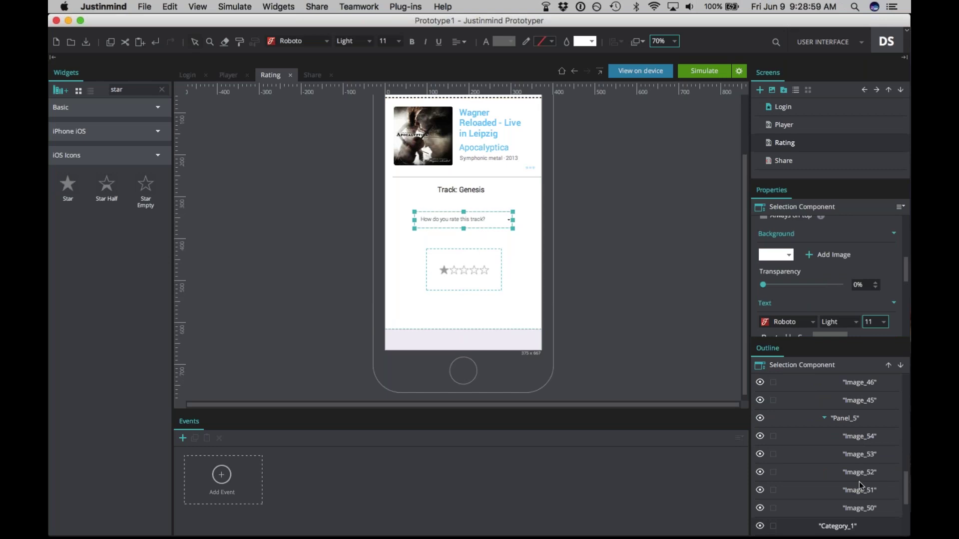
{"action": "scroll", "coordinate": [859, 481], "scroll_direction": "down", "scroll_amount": 3}
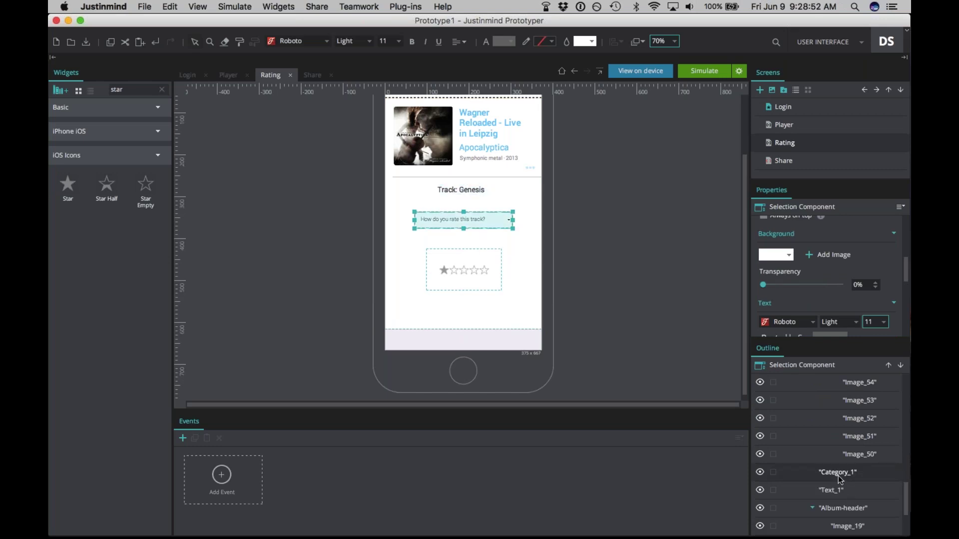
{"action": "left_click", "coordinate": [221, 477]}
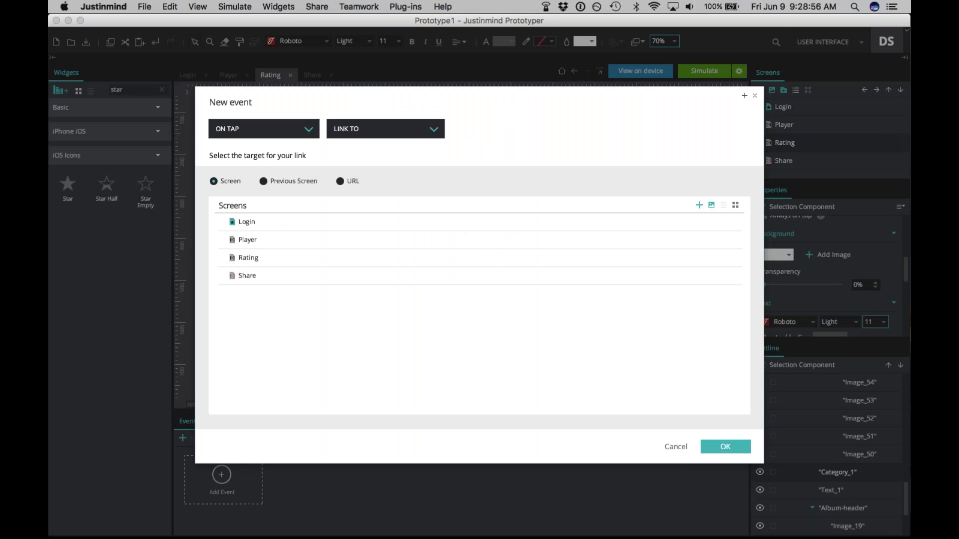
- Create an on Change event whose Set Active Panel action activates Dynamic_Panel_1's Panel_1
{"action": "left_click", "coordinate": [256, 133]}
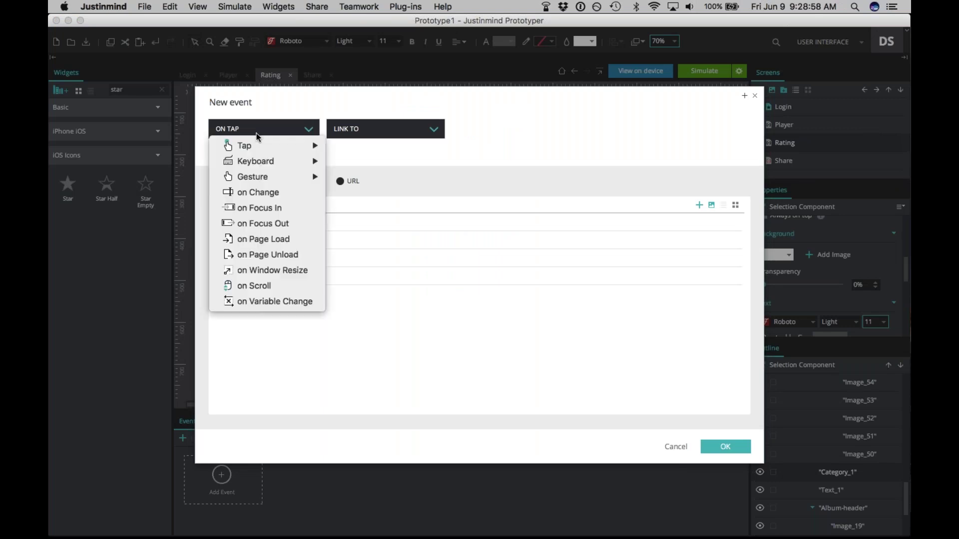
{"action": "left_click", "coordinate": [251, 194]}
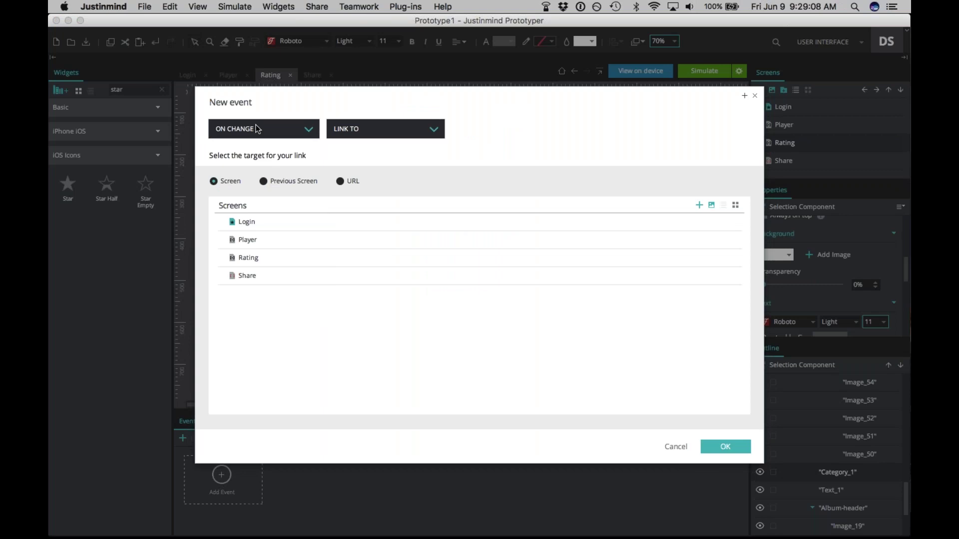
{"action": "left_click", "coordinate": [350, 133]}
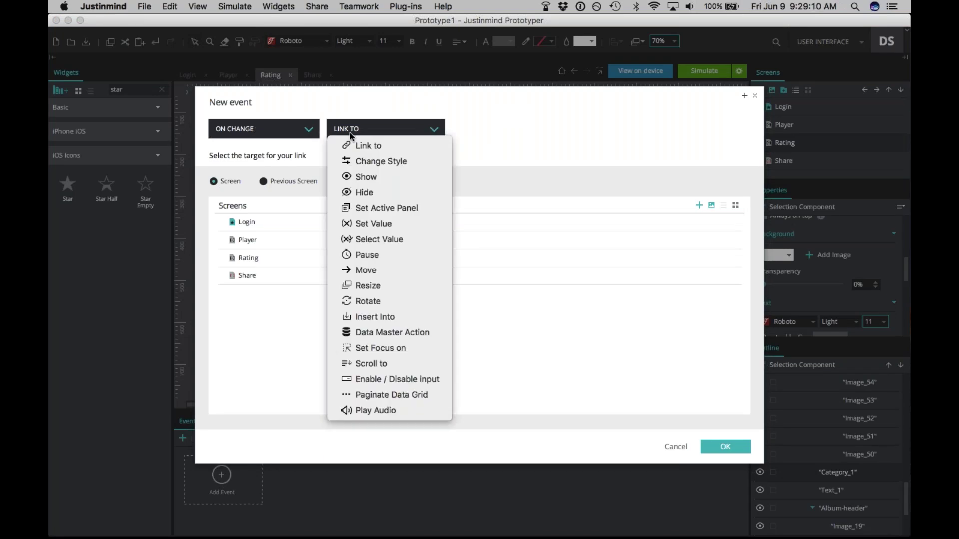
{"action": "left_click", "coordinate": [373, 209]}
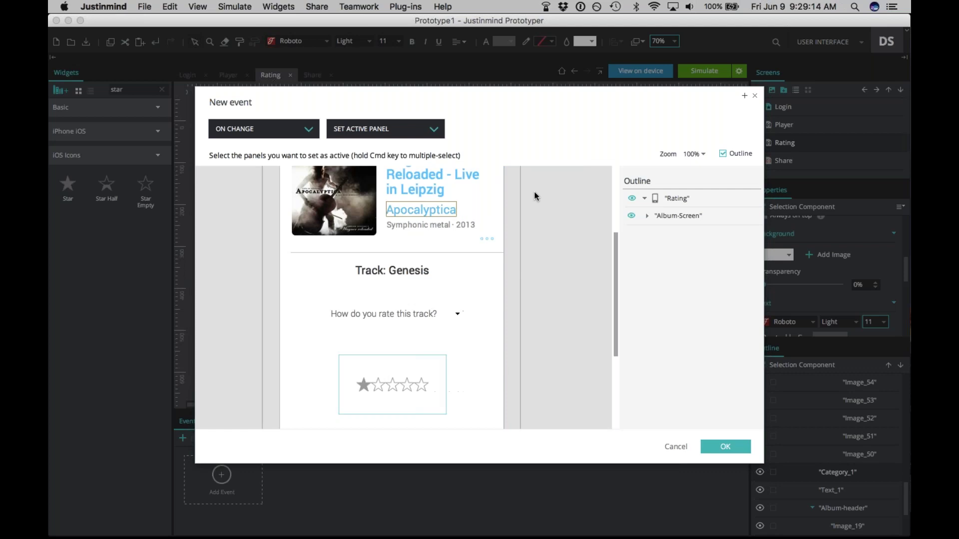
{"action": "left_click", "coordinate": [647, 215]}
{"action": "left_click", "coordinate": [659, 251]}
{"action": "left_click", "coordinate": [671, 270]}
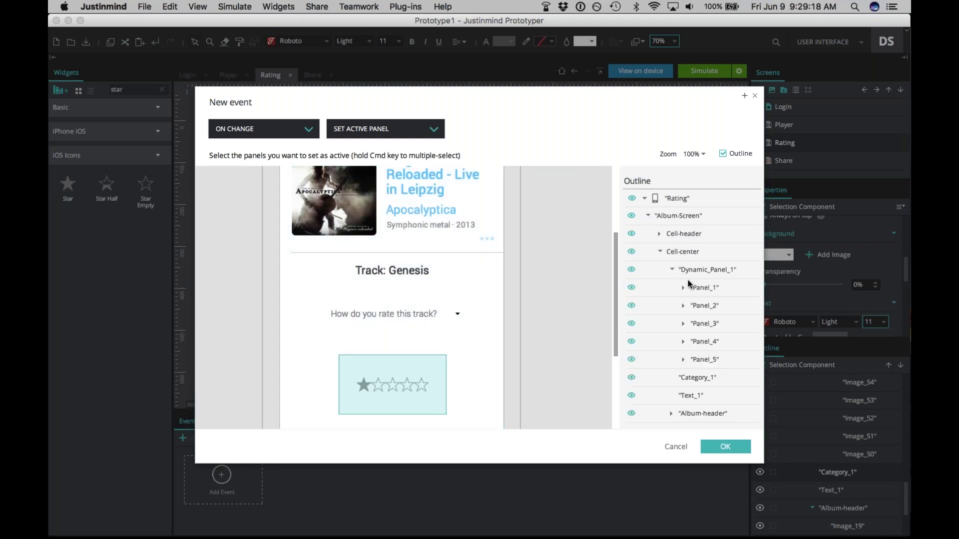
{"action": "left_click", "coordinate": [700, 290]}
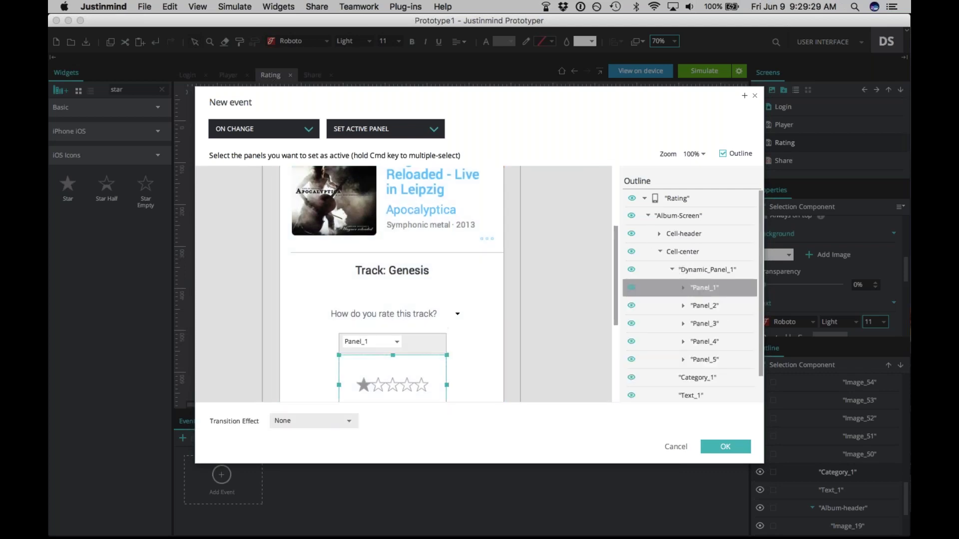
{"action": "left_click", "coordinate": [717, 448]}
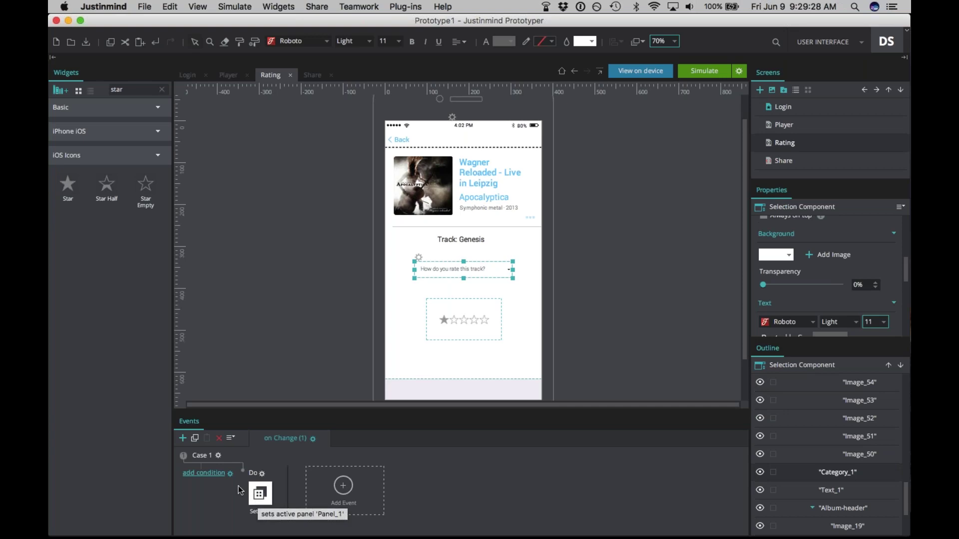
- Add a condition to the case and drag Category_1's selected value into its When expression
{"action": "left_click", "coordinate": [214, 478]}
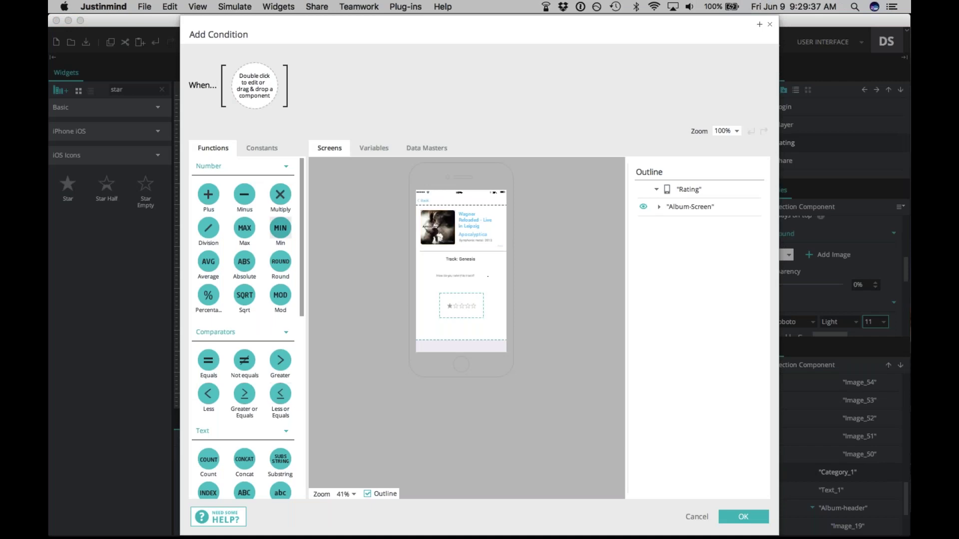
{"action": "scroll", "coordinate": [280, 249], "scroll_direction": "down", "scroll_amount": 10}
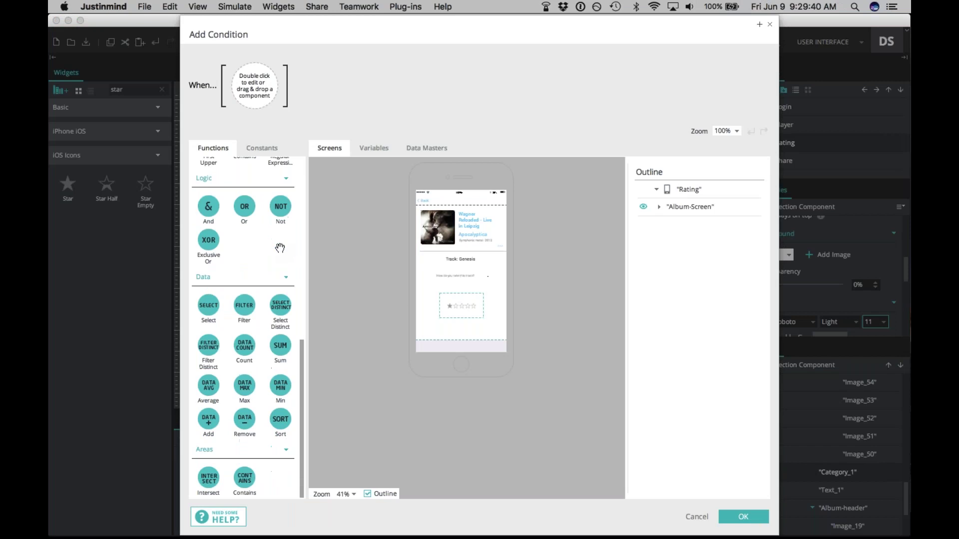
{"action": "scroll", "coordinate": [280, 249], "scroll_direction": "up", "scroll_amount": 10}
{"action": "scroll", "coordinate": [280, 248], "scroll_direction": "up", "scroll_amount": 1}
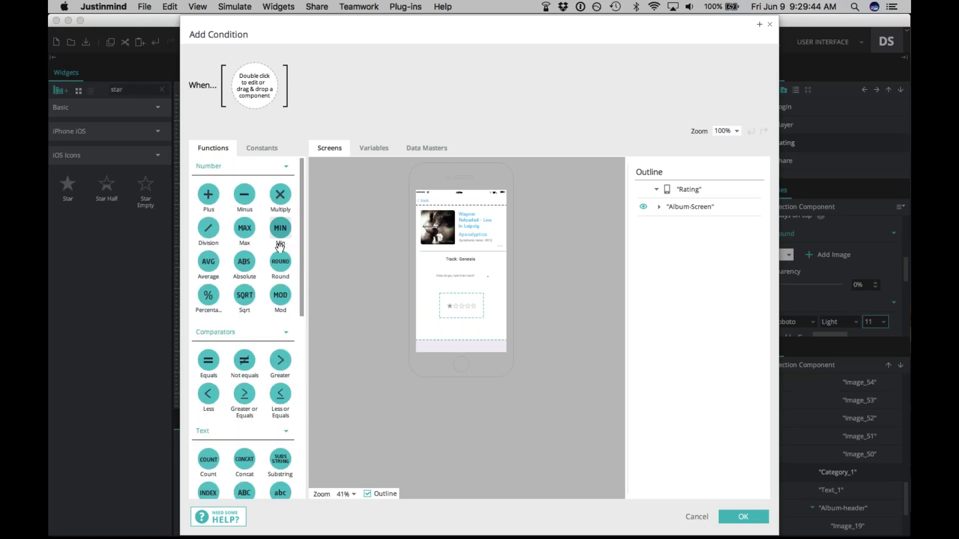
{"action": "left_click", "coordinate": [659, 207]}
{"action": "left_click", "coordinate": [669, 243]}
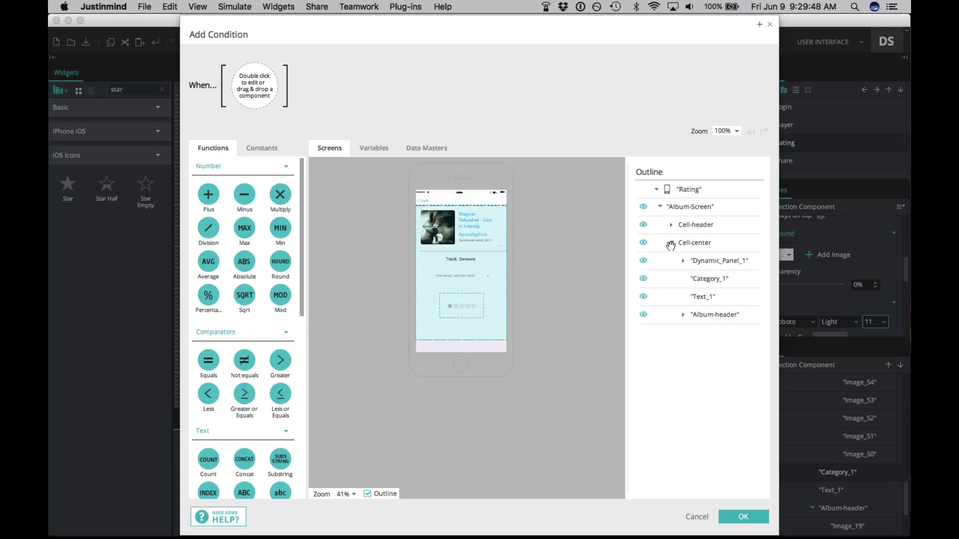
{"action": "left_click", "coordinate": [708, 279]}
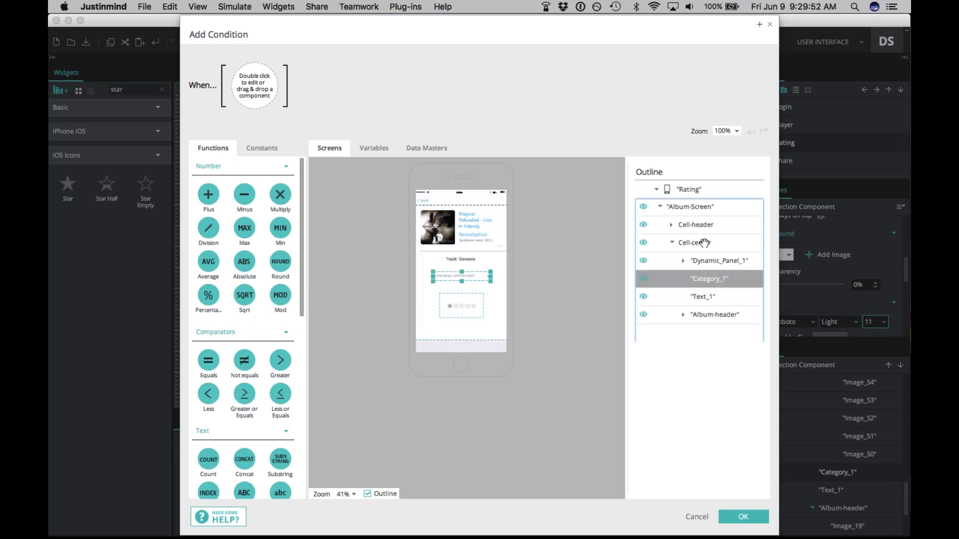
{"action": "left_click_drag", "start_coordinate": [455, 75], "coordinate": [277, 90]}
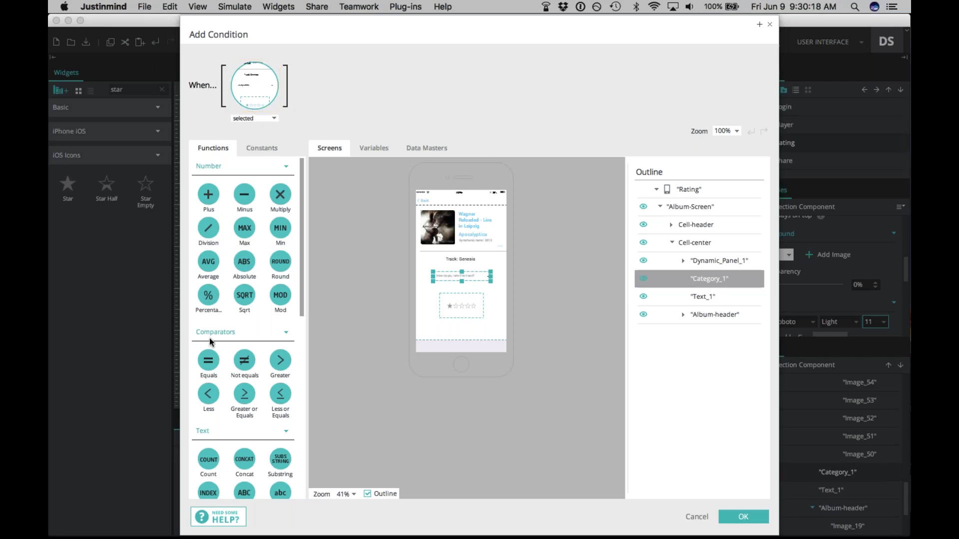
- Finish the condition as Category_1.selected equals 'One star' and confirm it
{"action": "left_click_drag", "start_coordinate": [208, 360], "coordinate": [309, 105]}
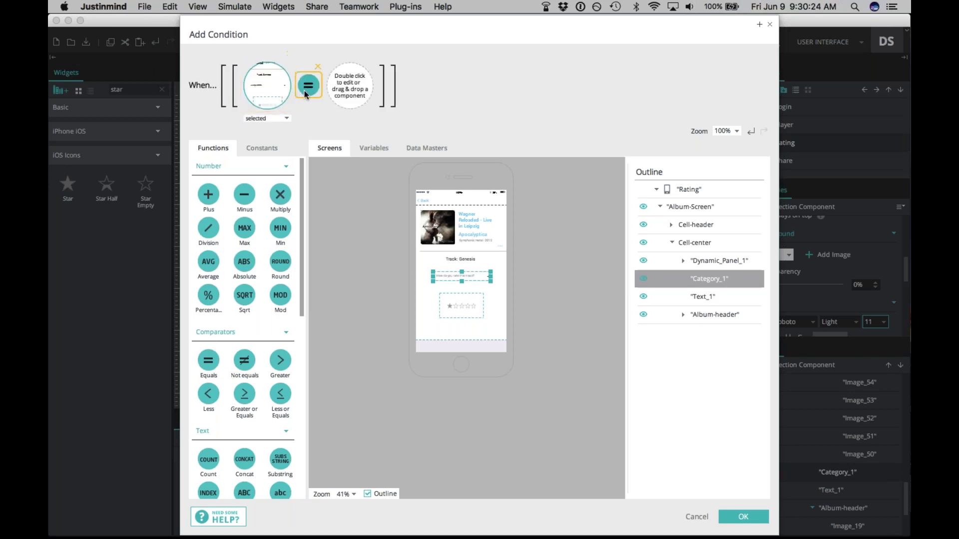
{"action": "double_click", "coordinate": [349, 90]}
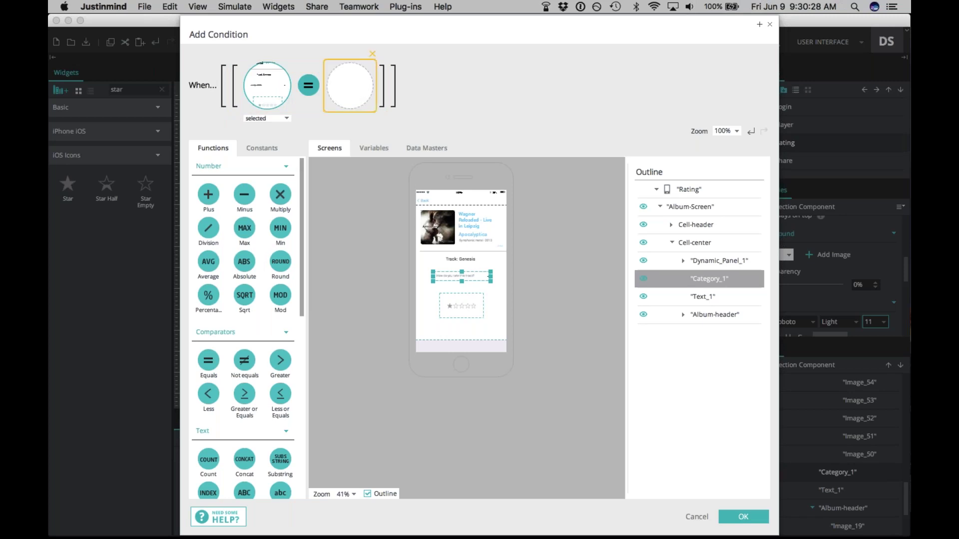
{"action": "type", "text": "One star"}
{"action": "key", "text": "Return"}
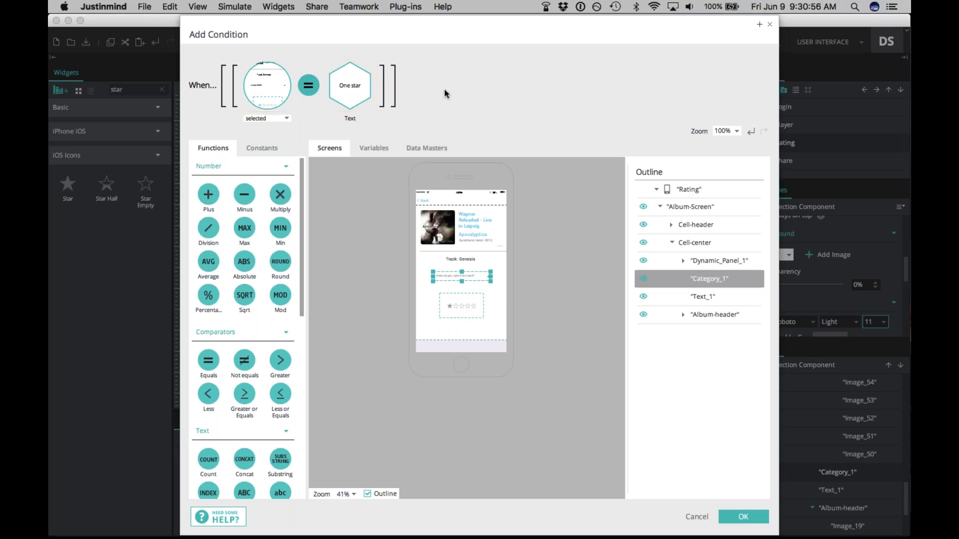
{"action": "left_click", "coordinate": [748, 516]}
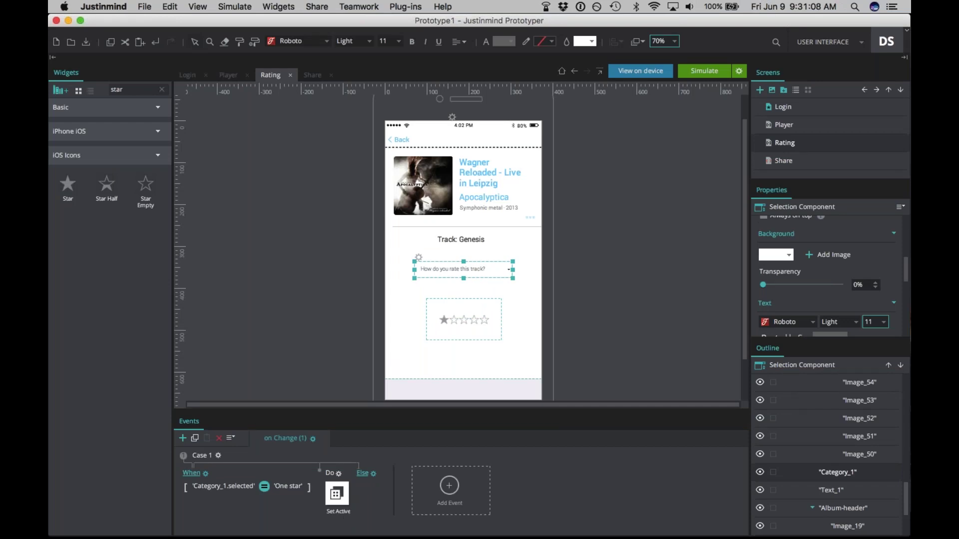
- Add an Else branch with a Set Active Panel action activating Panel_2
{"action": "left_click", "coordinate": [363, 474]}
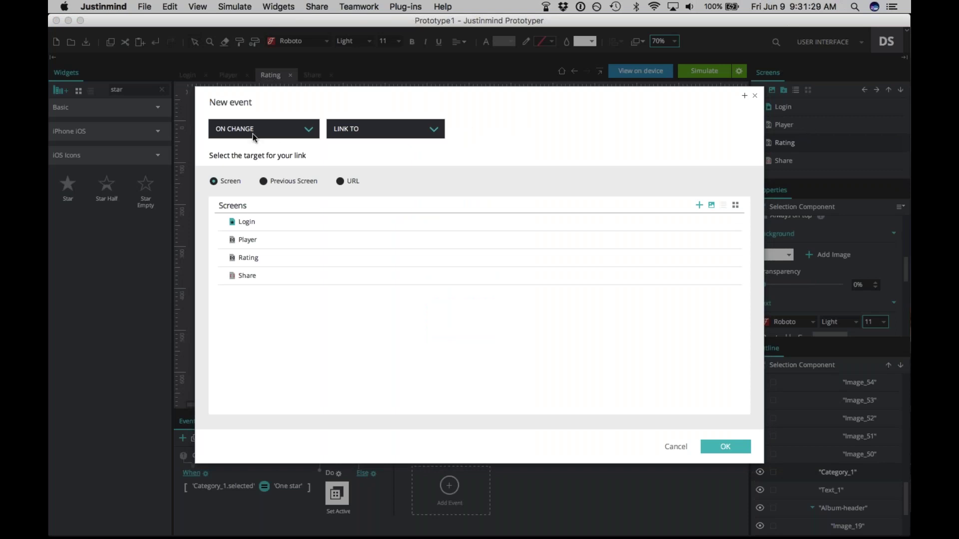
{"action": "left_click", "coordinate": [349, 131]}
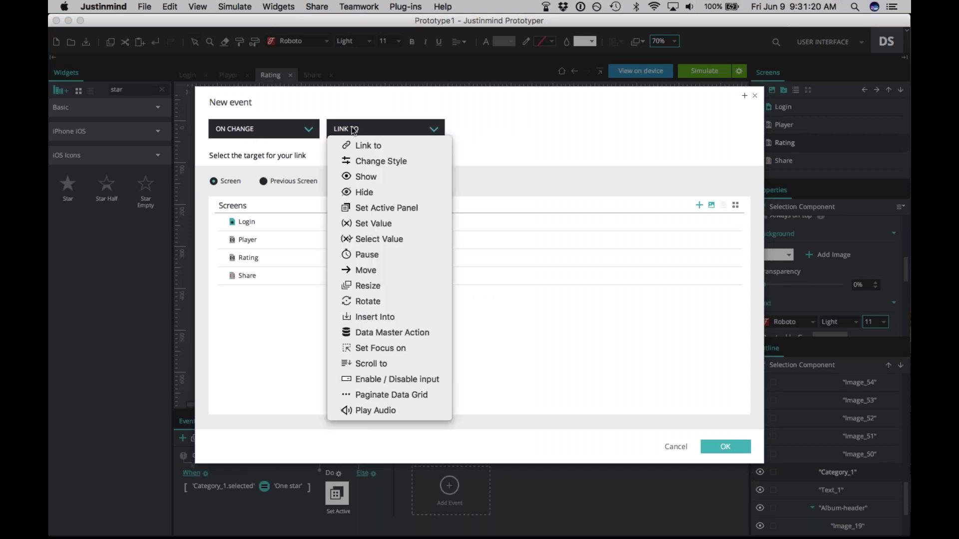
{"action": "left_click", "coordinate": [361, 201]}
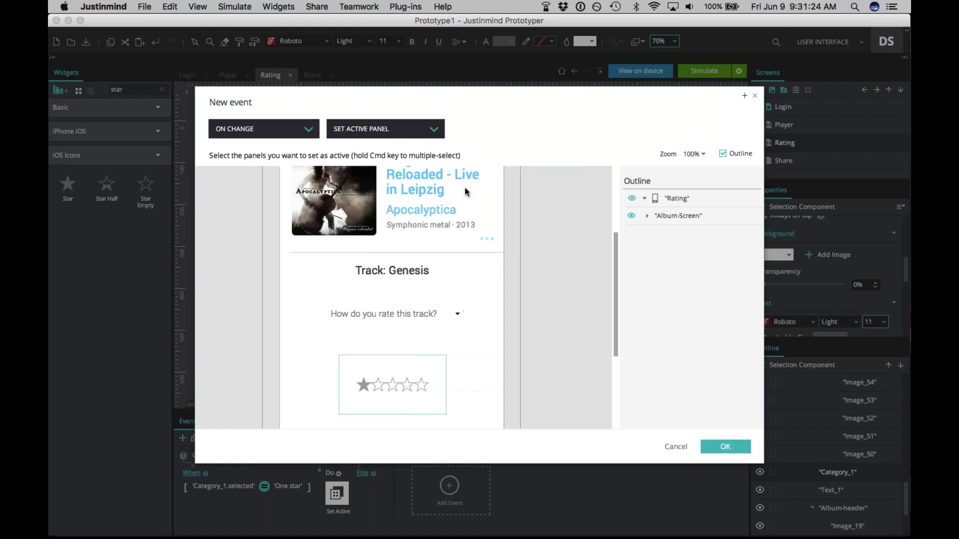
{"action": "left_click", "coordinate": [647, 216]}
{"action": "left_click", "coordinate": [660, 252]}
{"action": "left_click", "coordinate": [675, 268]}
{"action": "left_click", "coordinate": [672, 269]}
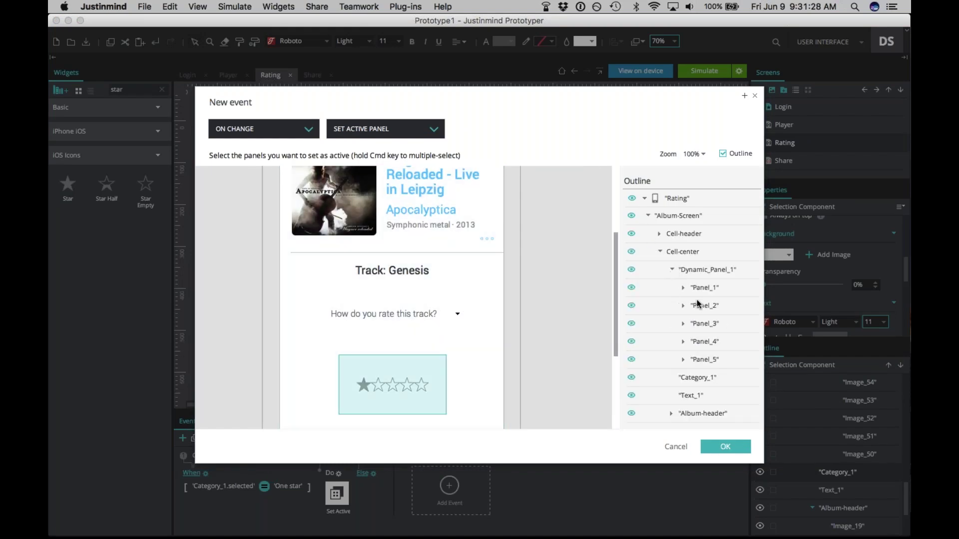
{"action": "left_click", "coordinate": [700, 305]}
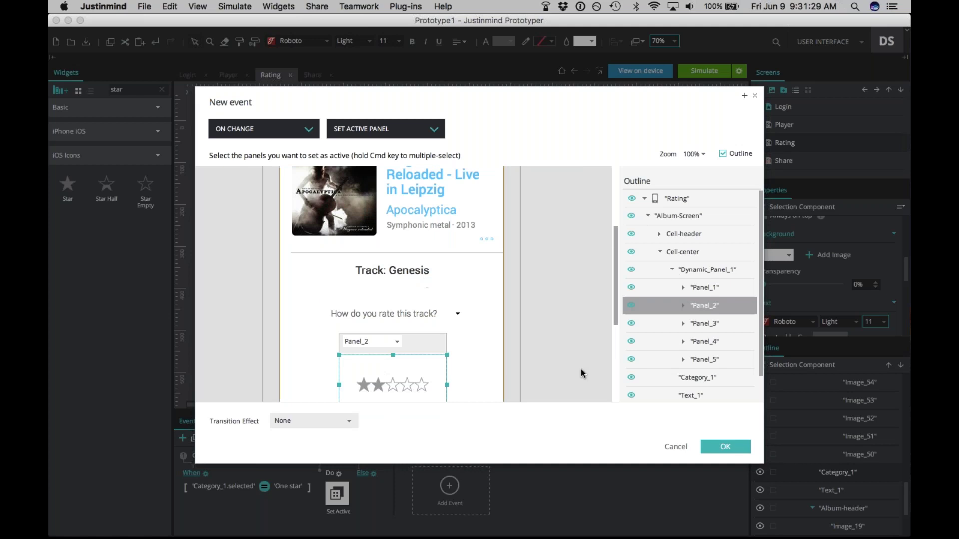
{"action": "left_click", "coordinate": [725, 446]}
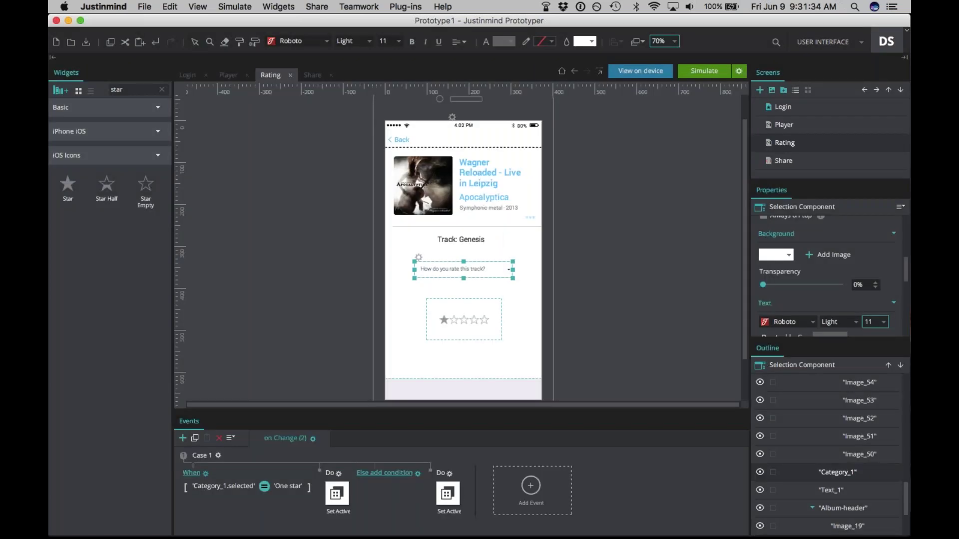
- Give the Else branch the condition Category_1.selected equals 'Two stars'
{"action": "left_click", "coordinate": [397, 474]}
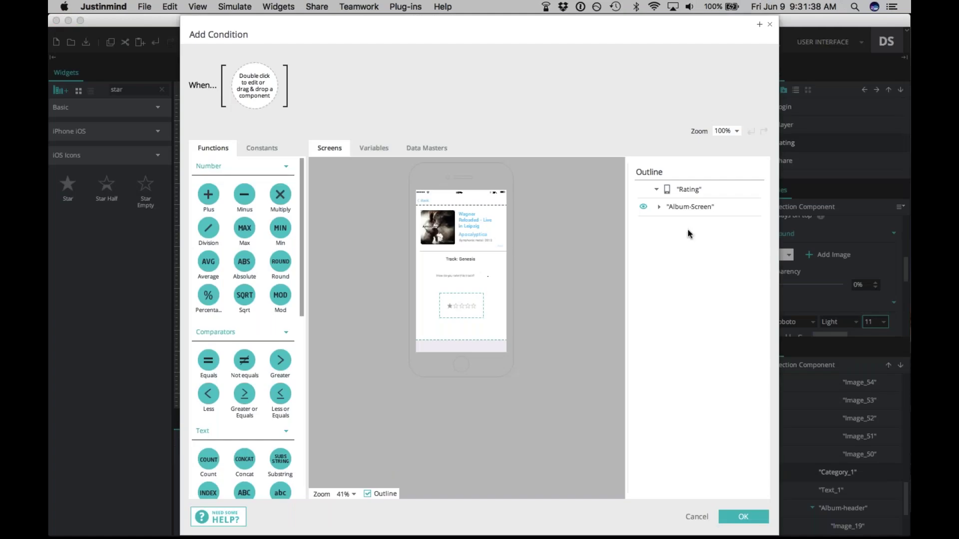
{"action": "left_click", "coordinate": [659, 207]}
{"action": "left_click", "coordinate": [671, 242]}
{"action": "left_click", "coordinate": [707, 278]}
{"action": "left_click_drag", "start_coordinate": [653, 69], "coordinate": [255, 86]}
{"action": "left_click", "coordinate": [209, 361]}
{"action": "type", "text": "Two stars"}
{"action": "key", "text": "Return"}
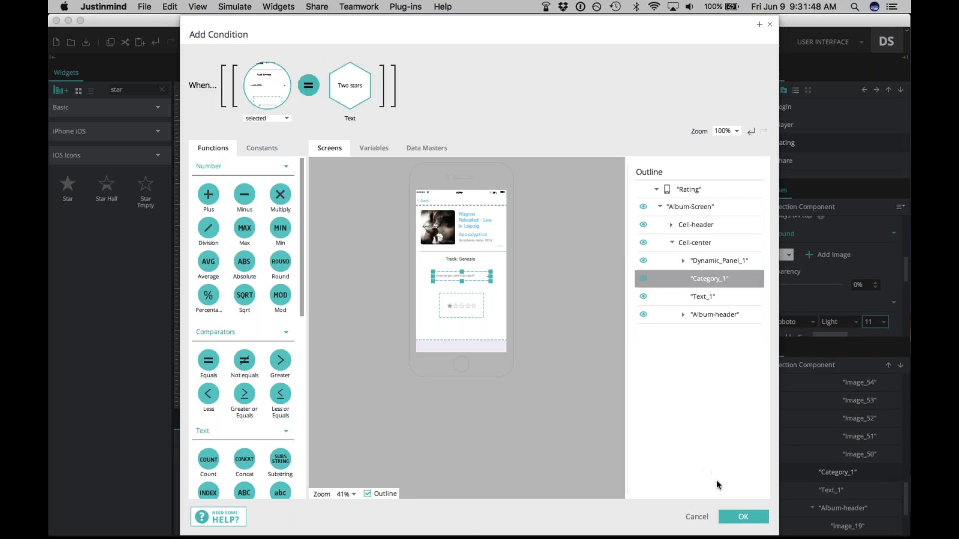
{"action": "left_click", "coordinate": [730, 516]}
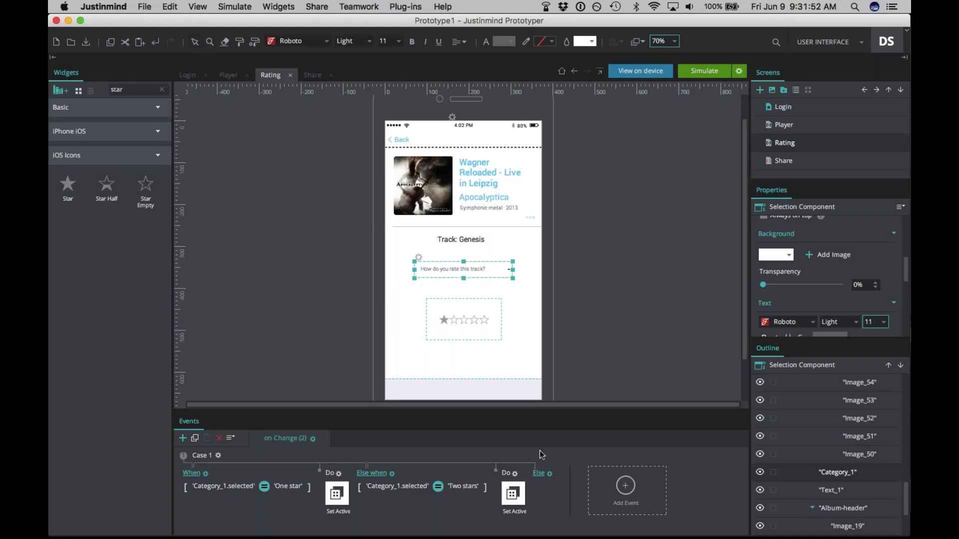
- Add another Else branch with a Set Active Panel action activating Panel_3
{"action": "left_click", "coordinate": [538, 473]}
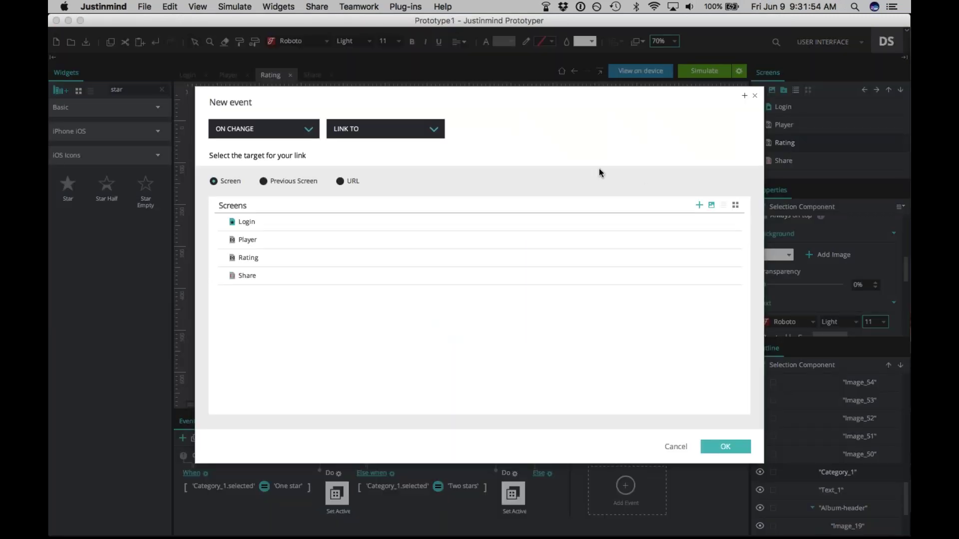
{"action": "left_click", "coordinate": [360, 129]}
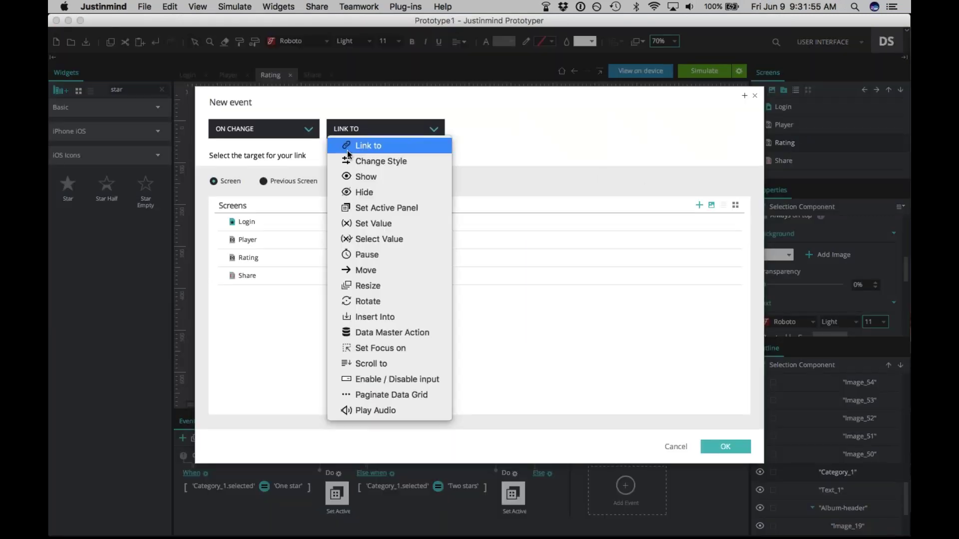
{"action": "left_click", "coordinate": [374, 211]}
{"action": "left_click", "coordinate": [647, 216]}
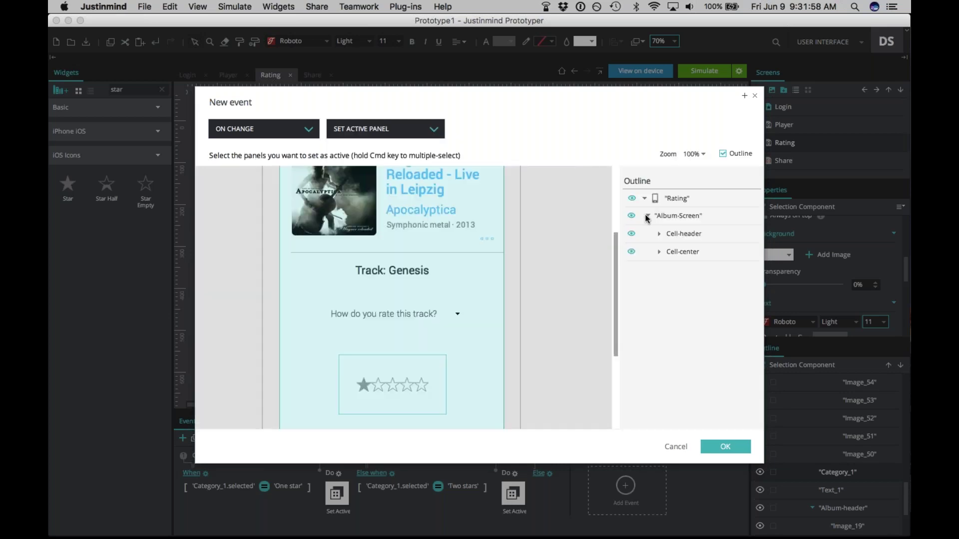
{"action": "left_click", "coordinate": [659, 251]}
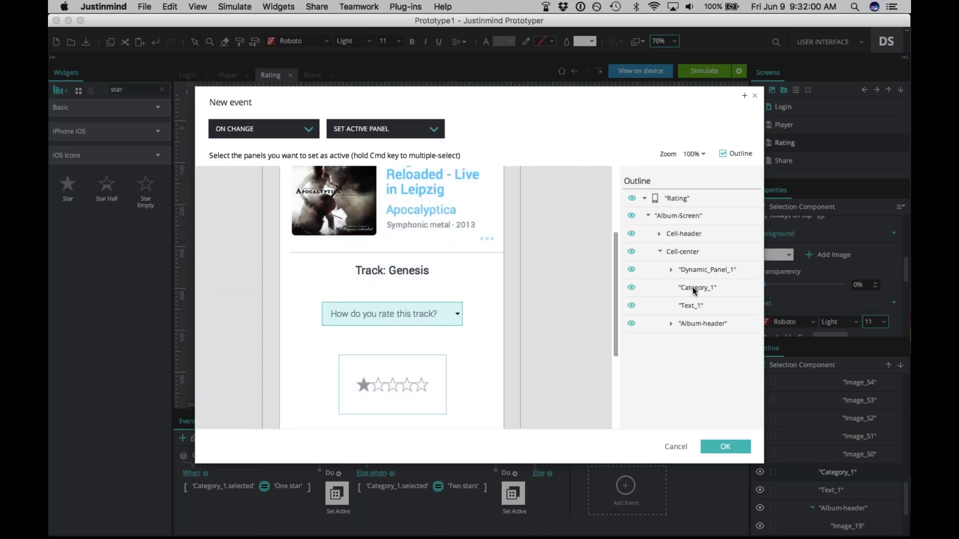
{"action": "double_click", "coordinate": [692, 270]}
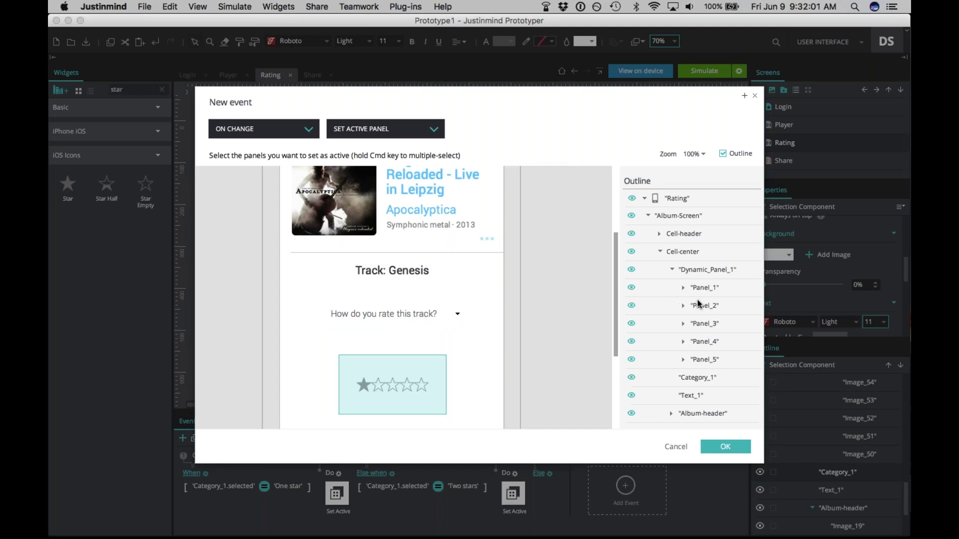
{"action": "left_click", "coordinate": [705, 324]}
{"action": "left_click", "coordinate": [739, 447]}
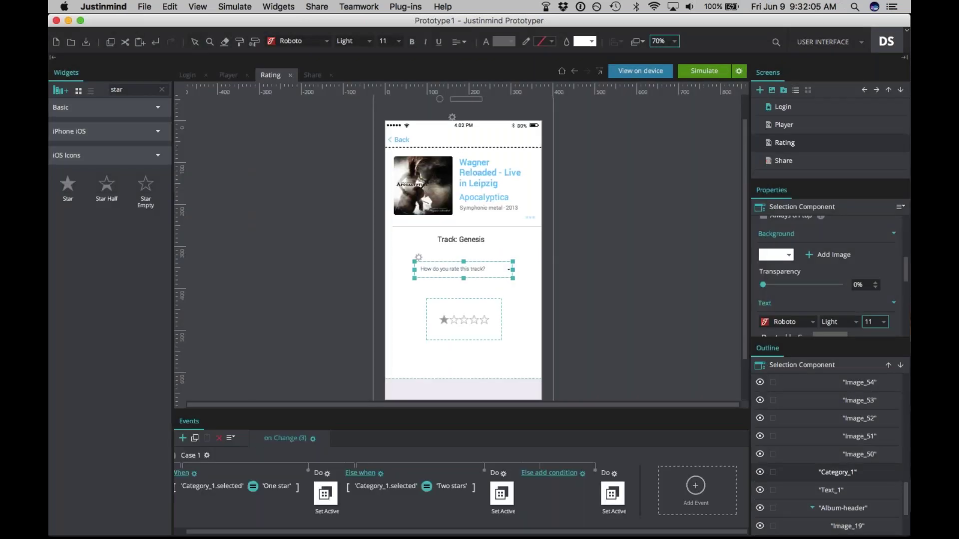
- Give that branch the condition Category_1.selected equals 'Three stars'
{"action": "left_click", "coordinate": [550, 473]}
{"action": "left_click", "coordinate": [661, 206]}
{"action": "left_click", "coordinate": [672, 242]}
{"action": "left_click", "coordinate": [706, 279]}
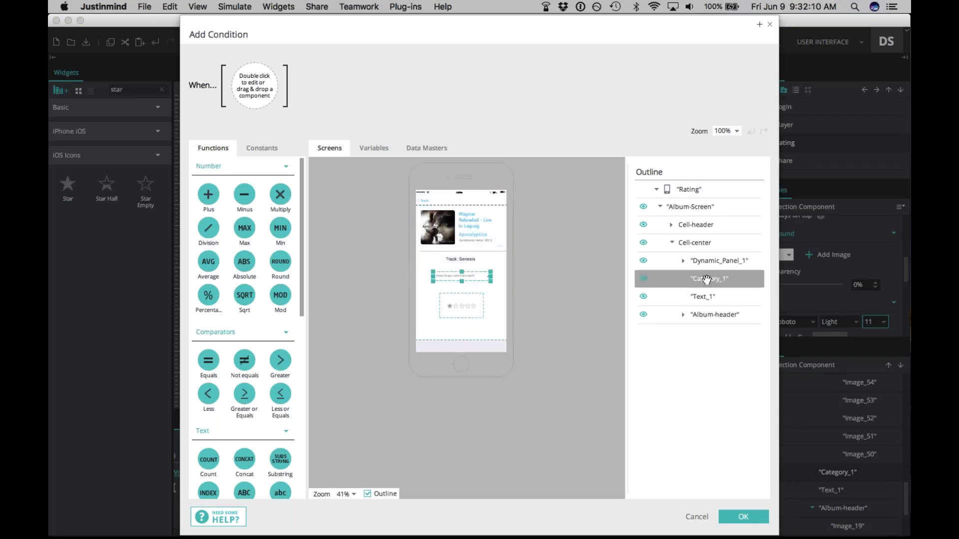
{"action": "left_click_drag", "start_coordinate": [572, 37], "coordinate": [255, 86]}
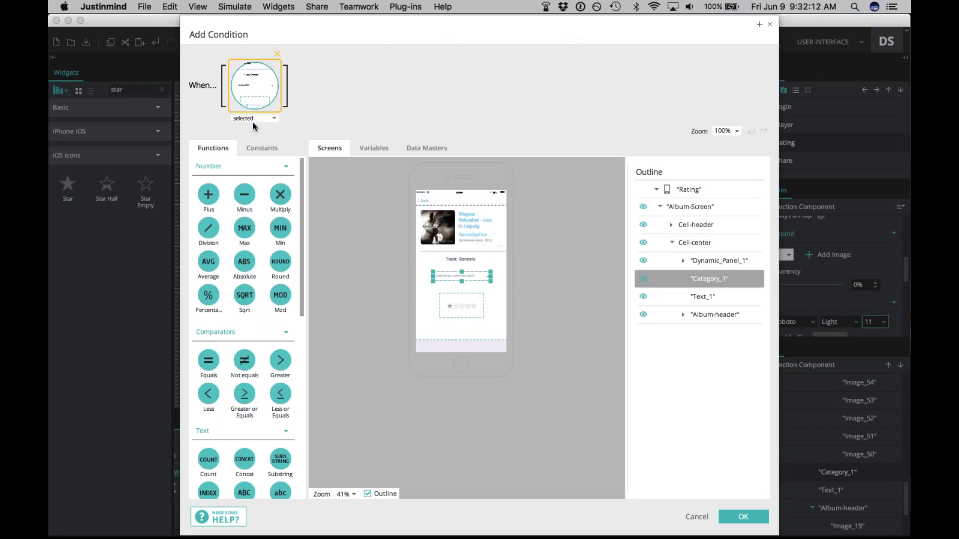
{"action": "left_click", "coordinate": [208, 360]}
{"action": "double_click", "coordinate": [347, 86]}
{"action": "type", "text": "Three stars"}
{"action": "left_click", "coordinate": [493, 117]}
{"action": "left_click", "coordinate": [743, 517]}
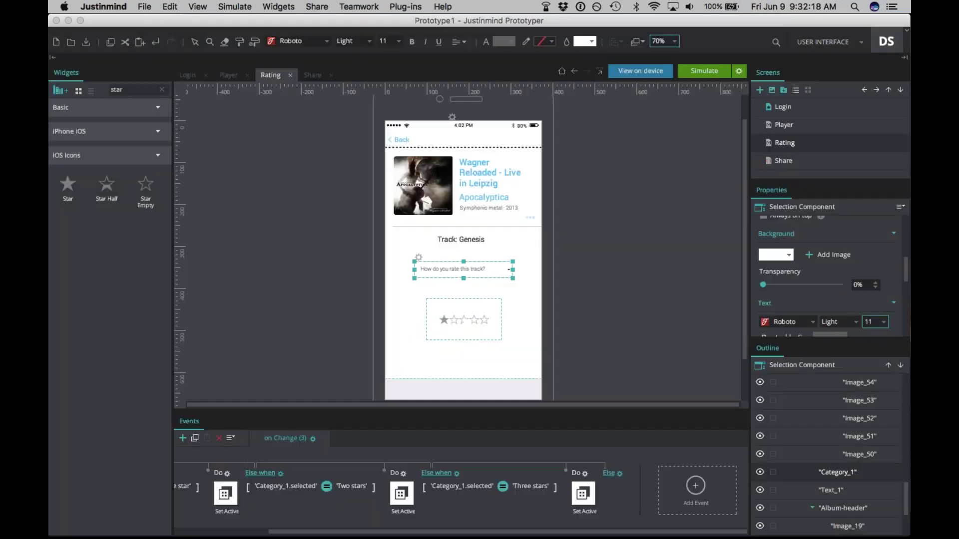
- Add a Set Active Panel action targeting Panel_4 to the remaining else case
{"action": "left_click", "coordinate": [608, 472]}
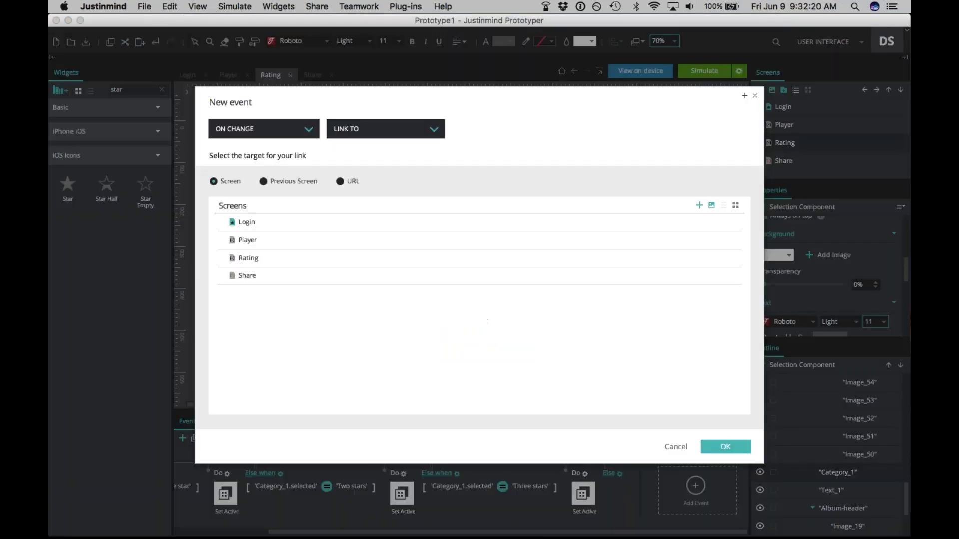
{"action": "left_click", "coordinate": [415, 134]}
{"action": "left_click", "coordinate": [394, 209]}
{"action": "left_click", "coordinate": [648, 216]}
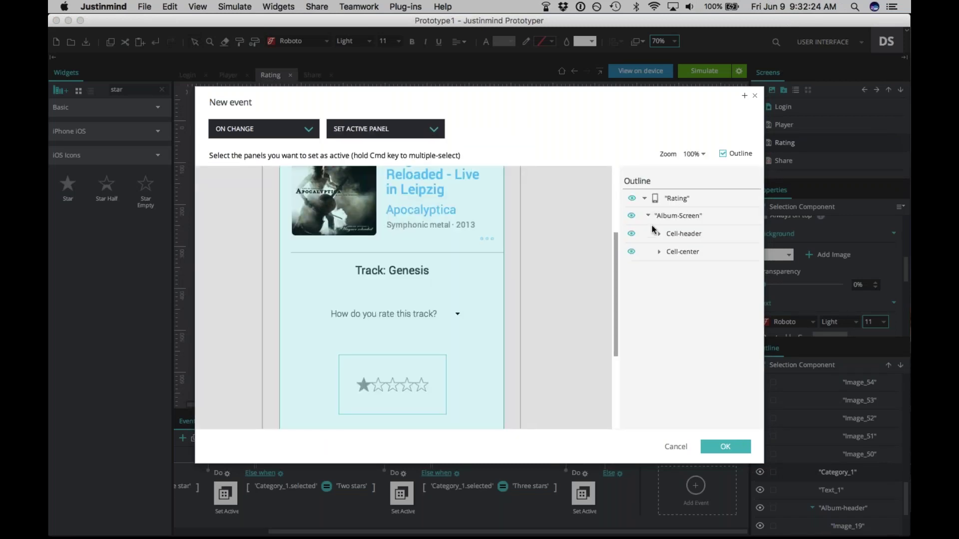
{"action": "left_click", "coordinate": [659, 252]}
{"action": "left_click", "coordinate": [671, 267]}
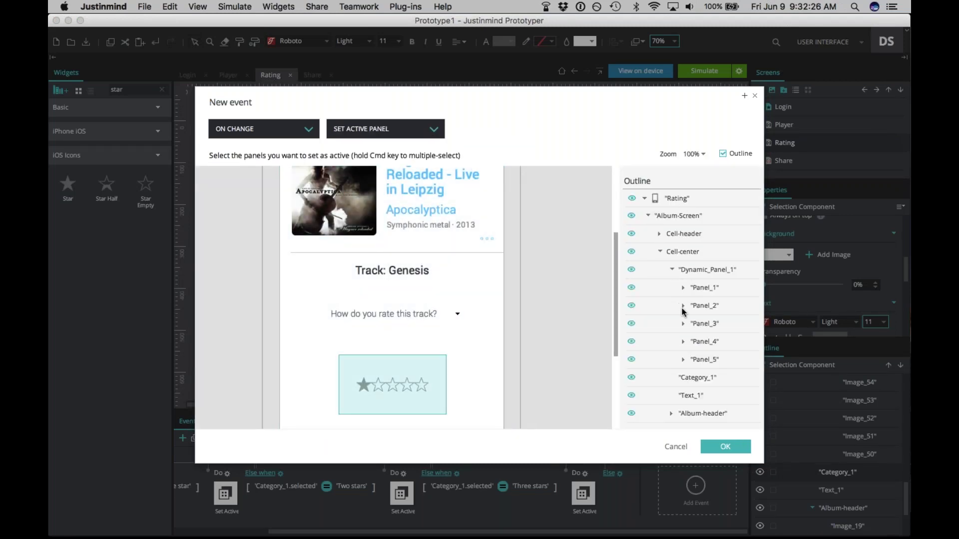
{"action": "left_click", "coordinate": [699, 342]}
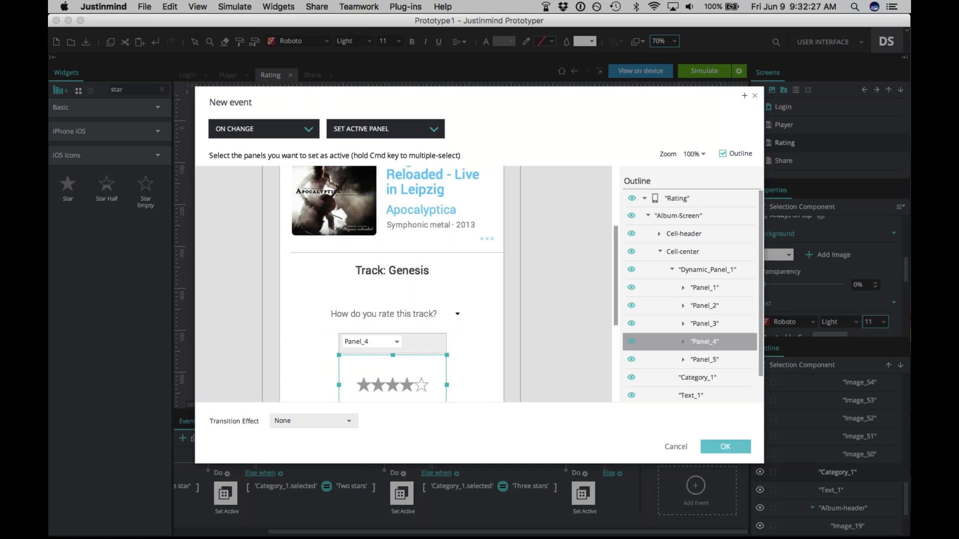
{"action": "key", "text": "Return"}
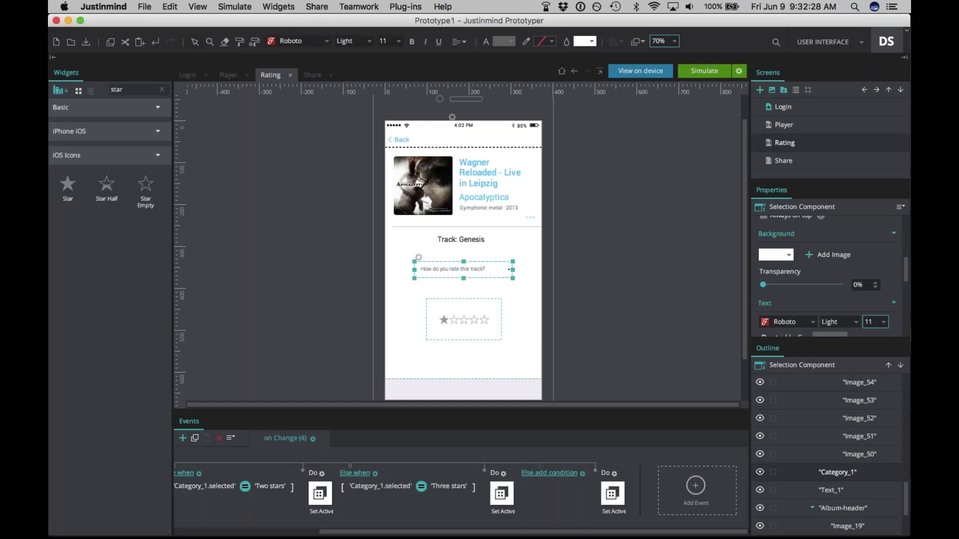
- Give that case the condition Category_1.selected equals 'Four stars'
{"action": "left_click", "coordinate": [539, 477]}
{"action": "left_click", "coordinate": [660, 206]}
{"action": "left_click", "coordinate": [672, 243]}
{"action": "left_click_drag", "start_coordinate": [700, 278], "coordinate": [254, 85]}
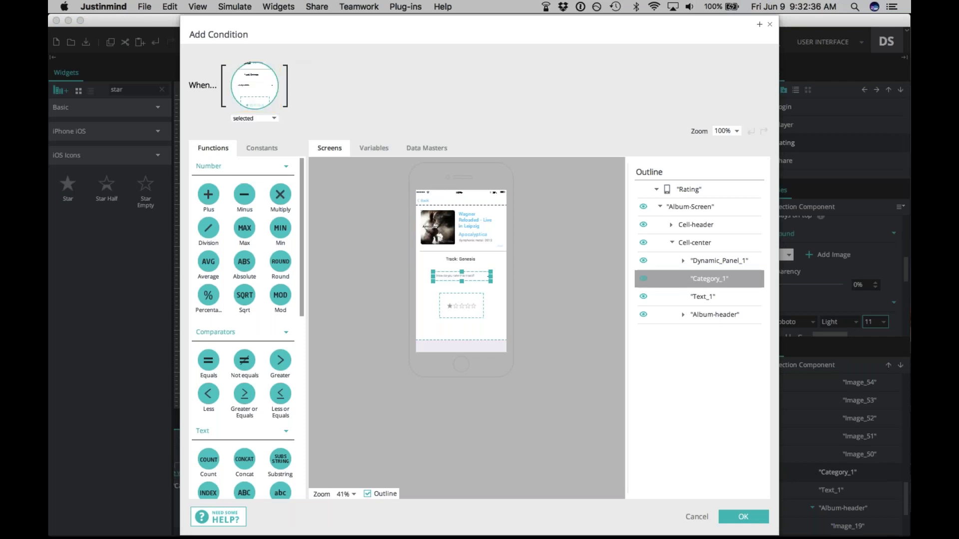
{"action": "left_click", "coordinate": [208, 360]}
{"action": "type", "text": "Four stars"}
{"action": "key", "text": "Return"}
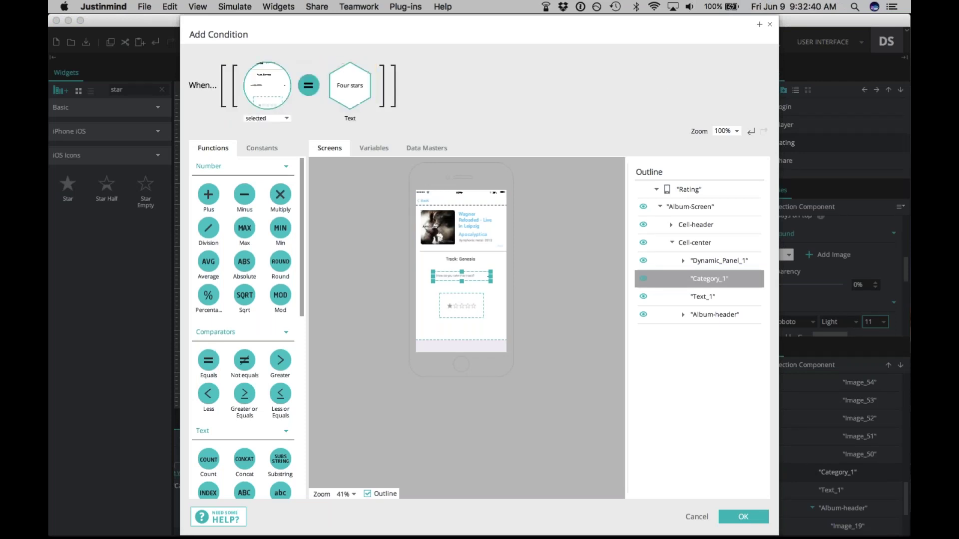
{"action": "left_click", "coordinate": [739, 516]}
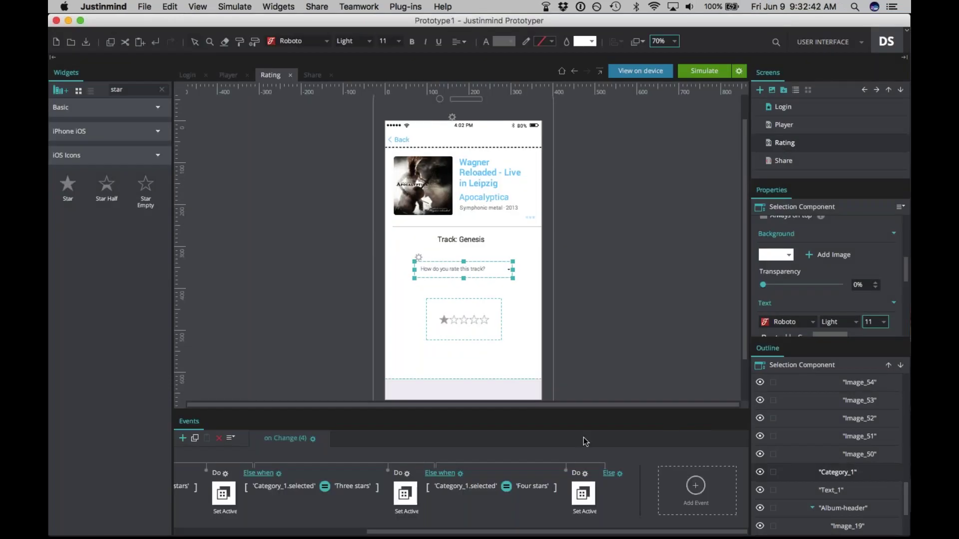
- Add a Set Active Panel action targeting Panel_5 to the new else case
{"action": "left_click", "coordinate": [610, 476]}
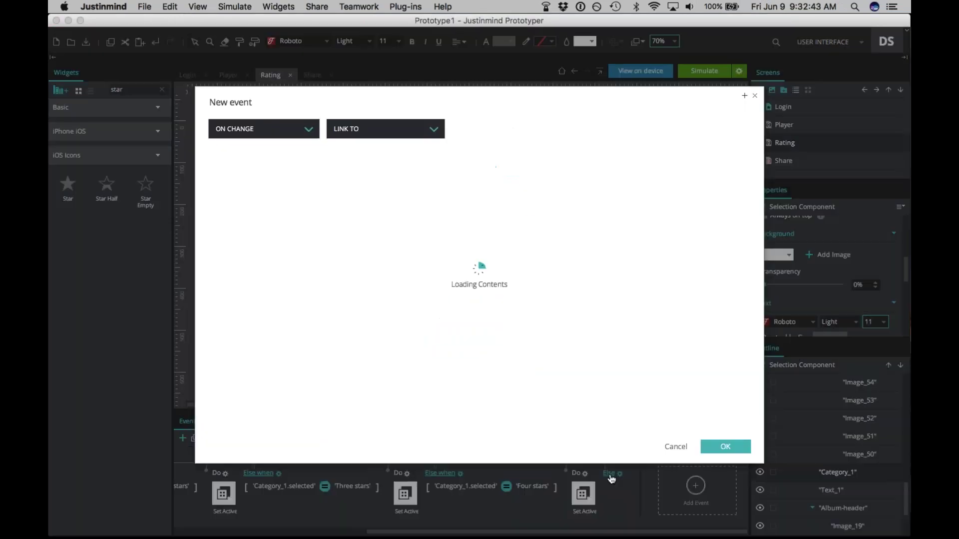
{"action": "left_click", "coordinate": [401, 132]}
{"action": "left_click", "coordinate": [707, 218]}
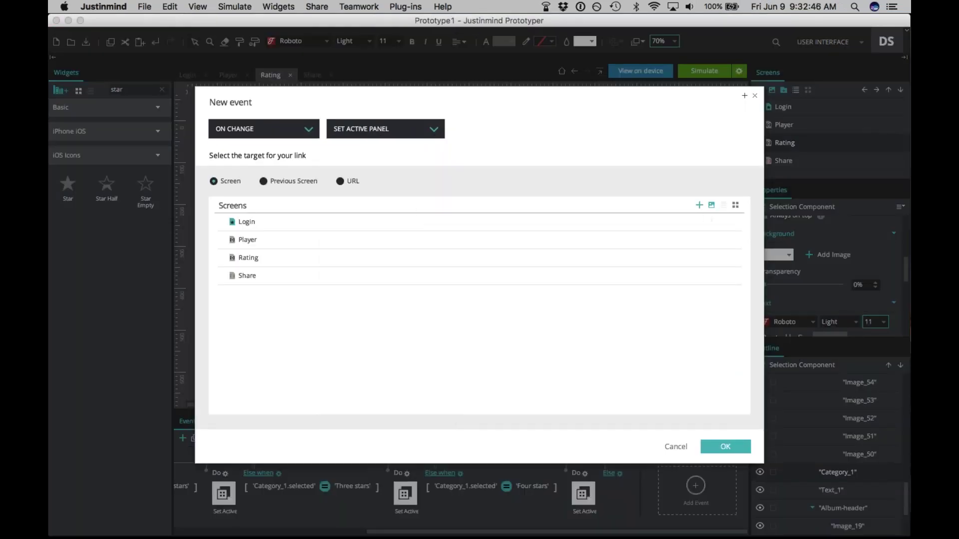
{"action": "left_click", "coordinate": [659, 252]}
{"action": "left_click", "coordinate": [672, 270]}
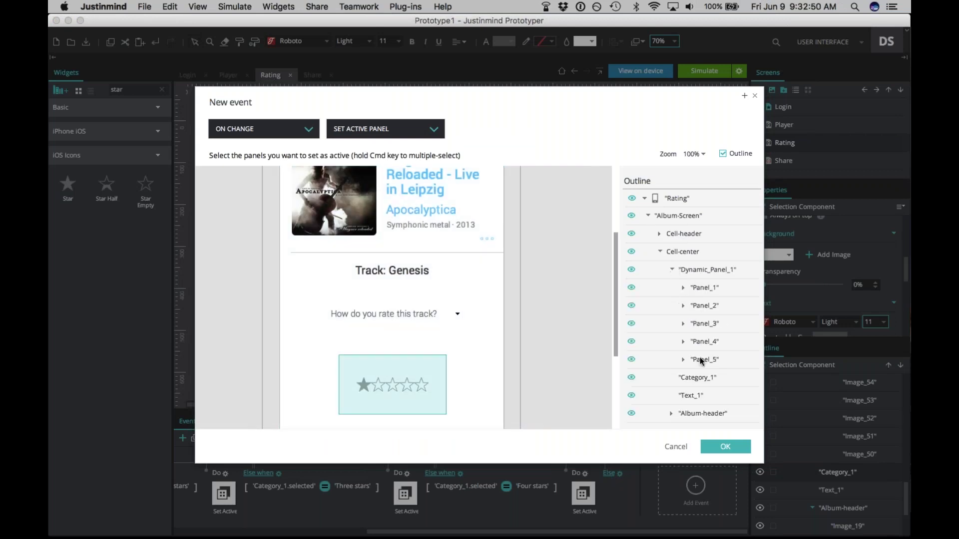
{"action": "left_click", "coordinate": [701, 360]}
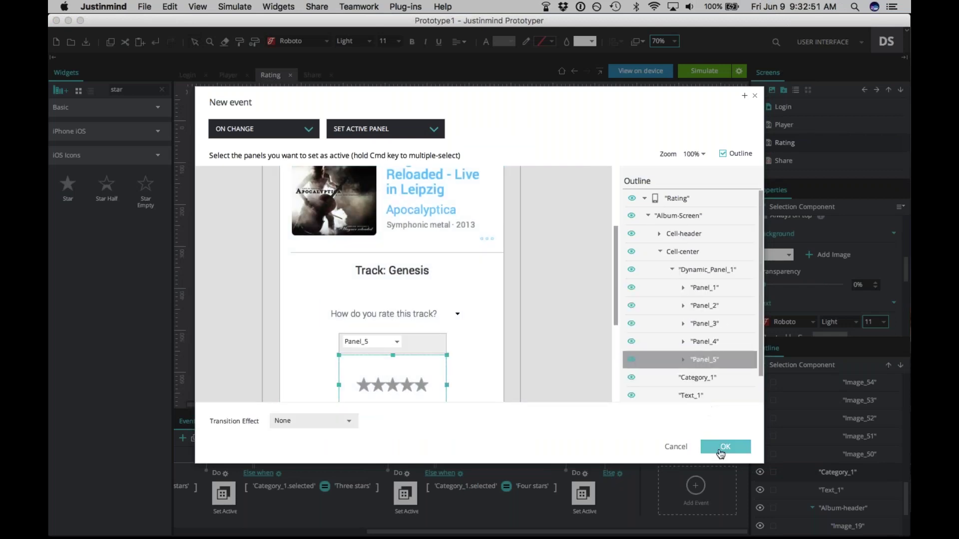
{"action": "left_click", "coordinate": [719, 451]}
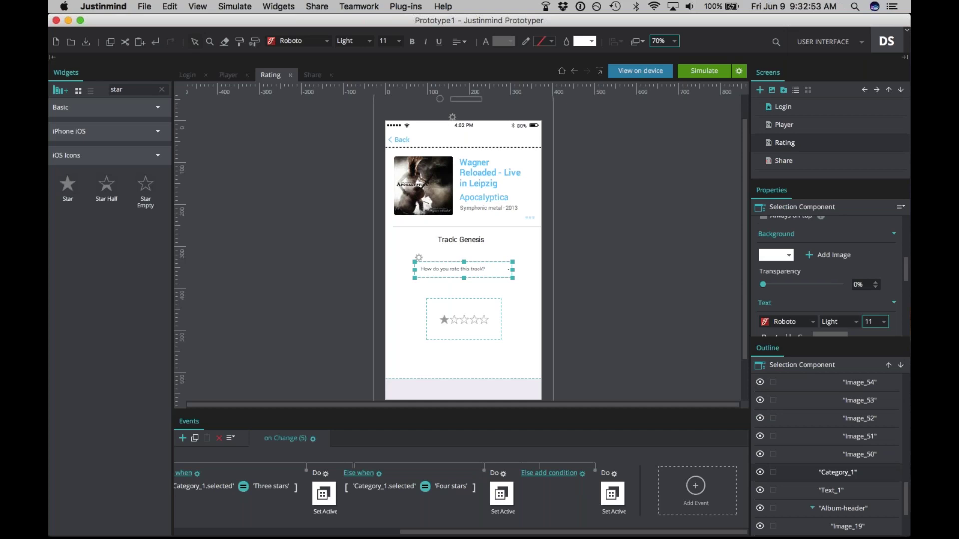
- Add the condition Category_1.selected equals 'Five stars', then run the prototype simulation
{"action": "left_click", "coordinate": [550, 473]}
{"action": "left_click", "coordinate": [661, 207]}
{"action": "left_click", "coordinate": [672, 243]}
{"action": "left_click", "coordinate": [704, 280]}
{"action": "left_click_drag", "start_coordinate": [703, 280], "coordinate": [254, 86]}
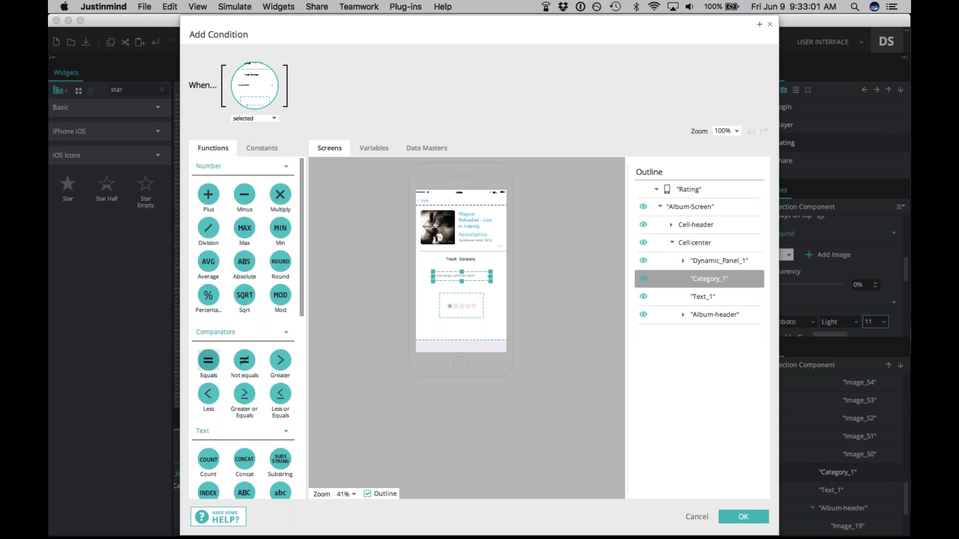
{"action": "left_click", "coordinate": [209, 371]}
{"action": "double_click", "coordinate": [350, 86]}
{"action": "type", "text": "Five stars"}
{"action": "key", "text": "Return"}
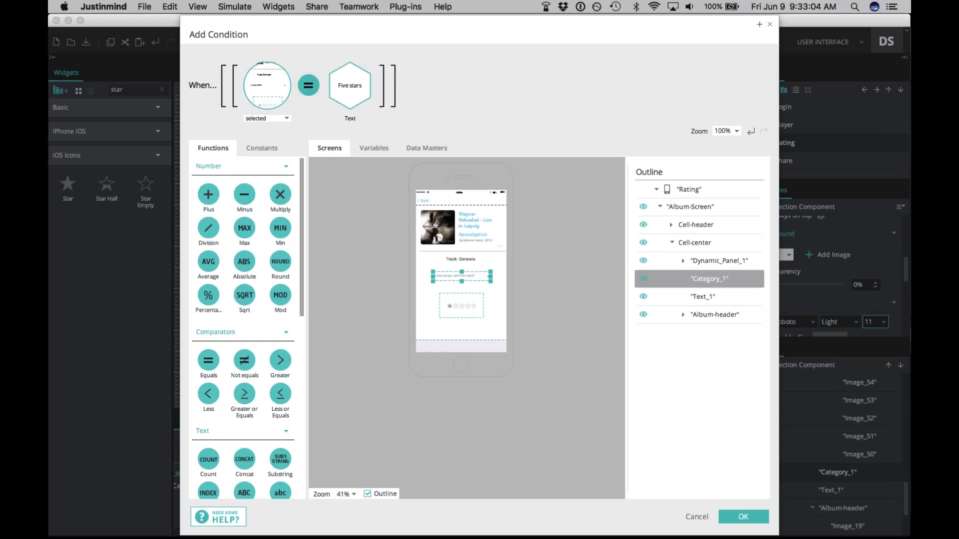
{"action": "left_click", "coordinate": [743, 516]}
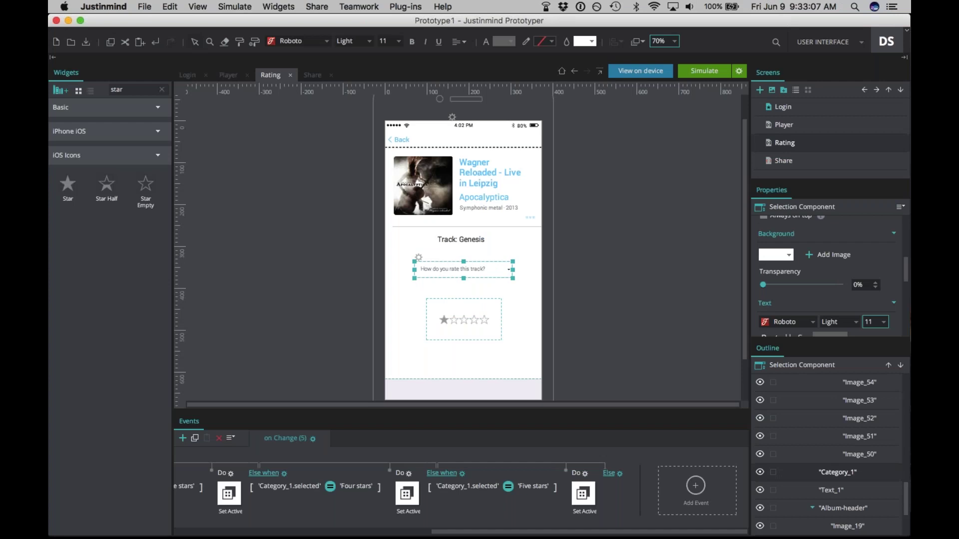
{"action": "scroll", "coordinate": [619, 460], "scroll_direction": "left", "scroll_amount": 10}
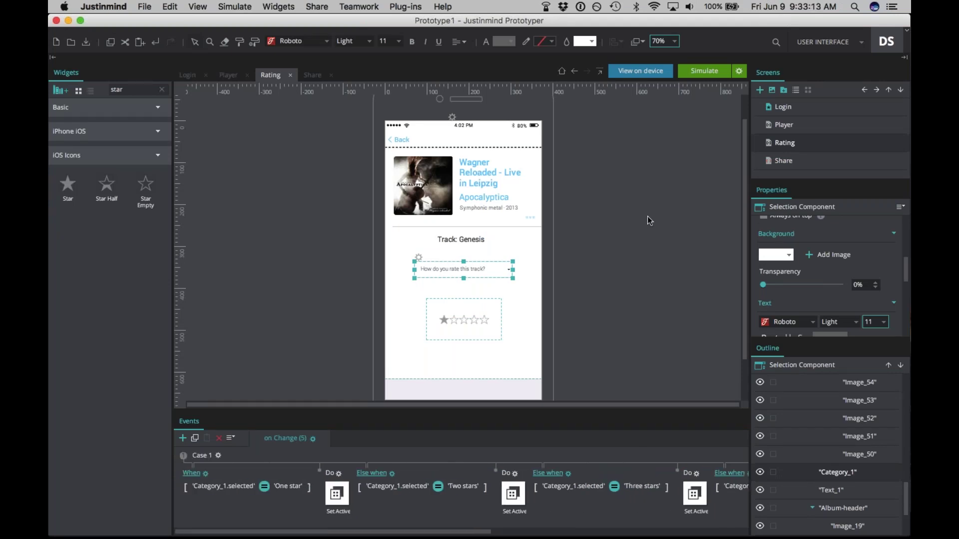
{"action": "left_click", "coordinate": [703, 71]}
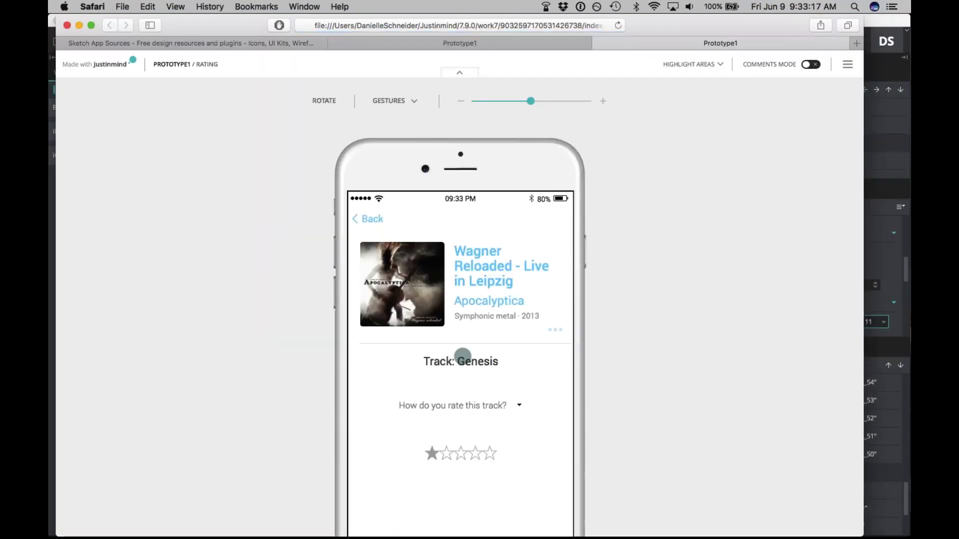
- In the Safari simulation, pick Five stars from the rating dropdown and confirm
{"action": "scroll", "coordinate": [462, 356], "scroll_direction": "down", "scroll_amount": 3}
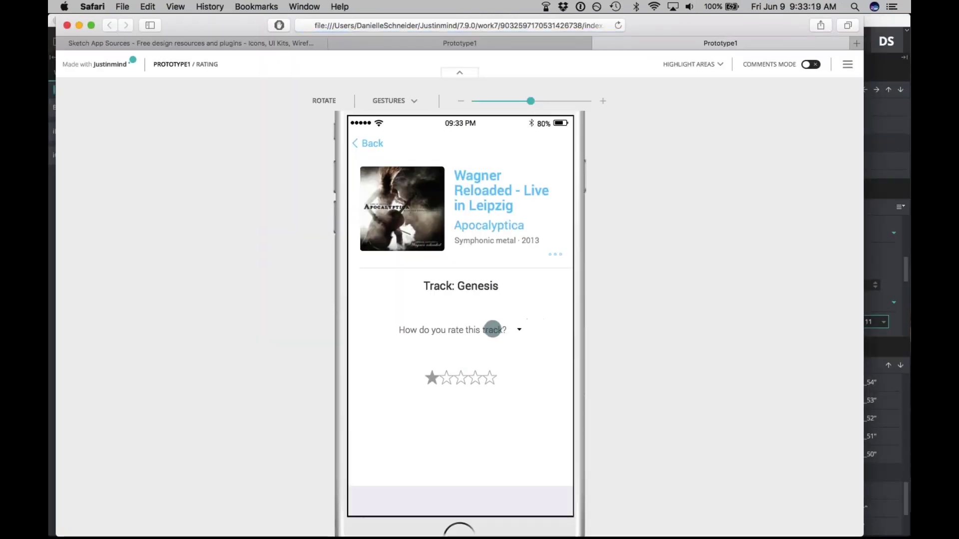
{"action": "left_click", "coordinate": [492, 329]}
{"action": "left_click_drag", "start_coordinate": [467, 458], "coordinate": [490, 381]}
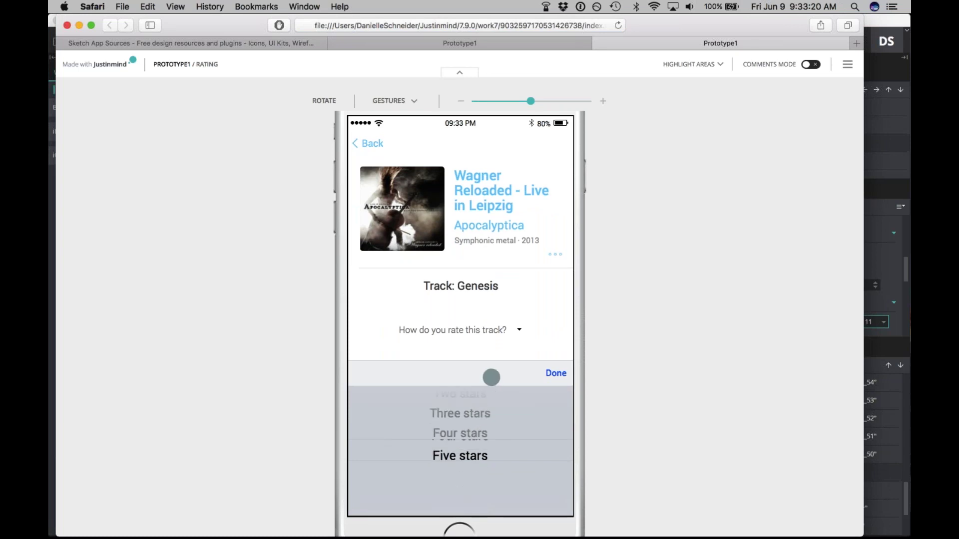
{"action": "left_click", "coordinate": [551, 374]}
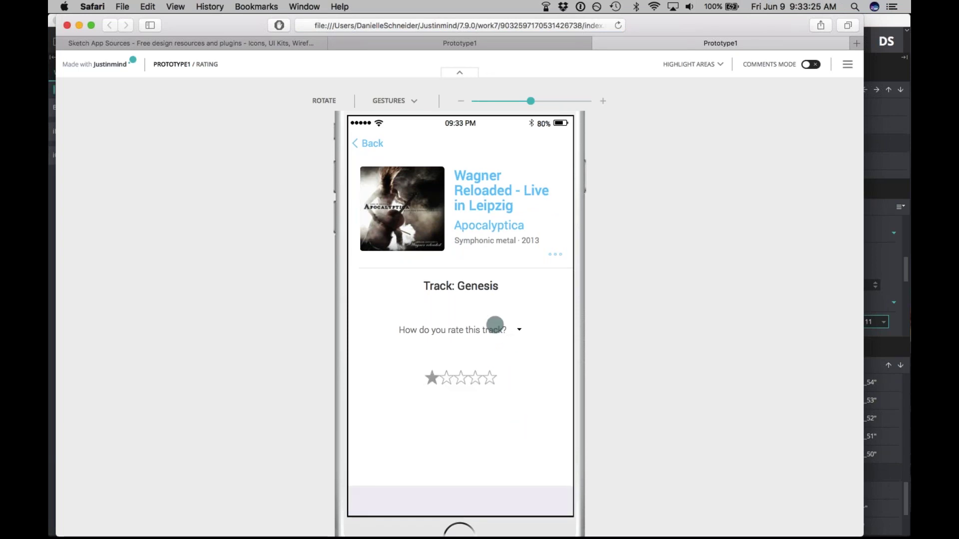
{"action": "left_click", "coordinate": [495, 327]}
{"action": "left_click_drag", "start_coordinate": [489, 398], "coordinate": [495, 374]}
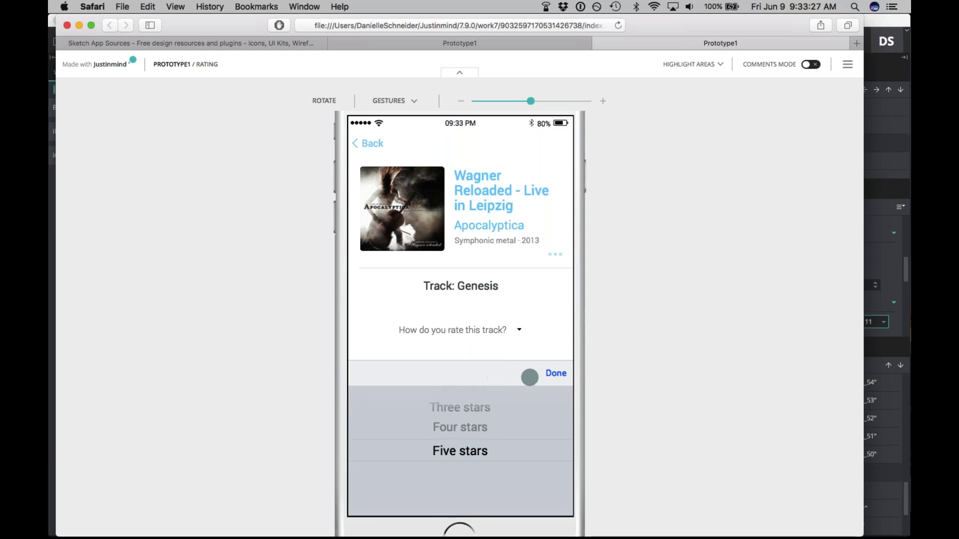
{"action": "left_click", "coordinate": [555, 373]}
- Choose Three stars, then One star, to check the stars fill, and return to Justinmind
{"action": "left_click", "coordinate": [489, 328]}
{"action": "left_click_drag", "start_coordinate": [475, 456], "coordinate": [481, 404]}
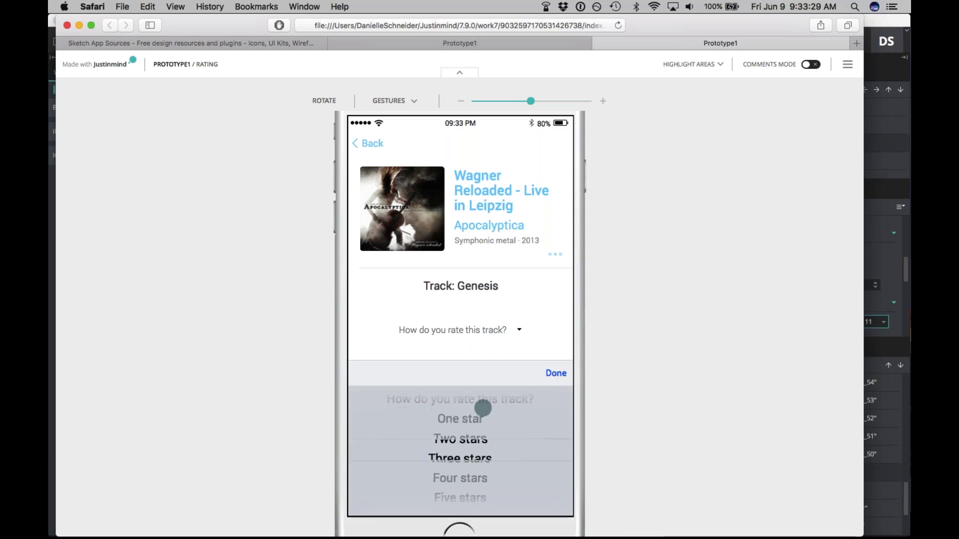
{"action": "left_click", "coordinate": [553, 373]}
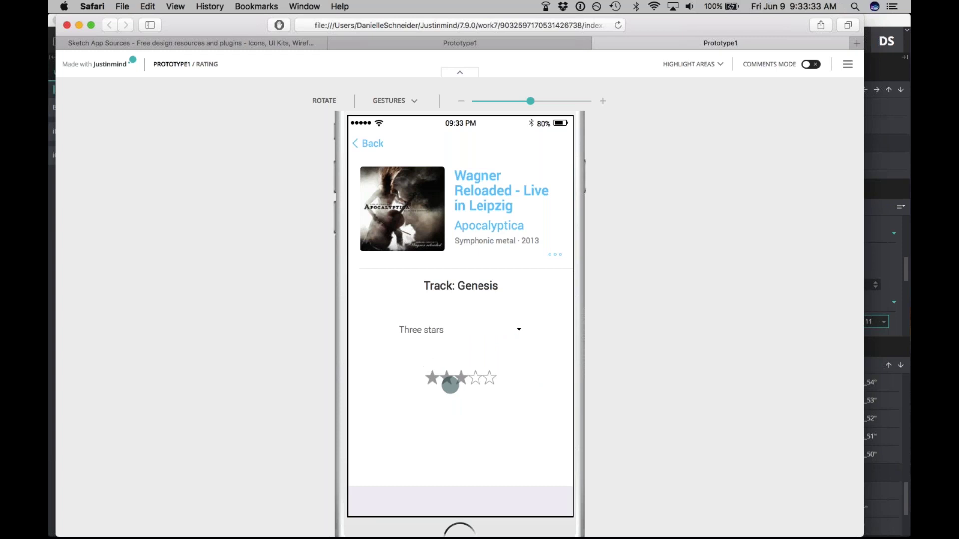
{"action": "left_click", "coordinate": [491, 321]}
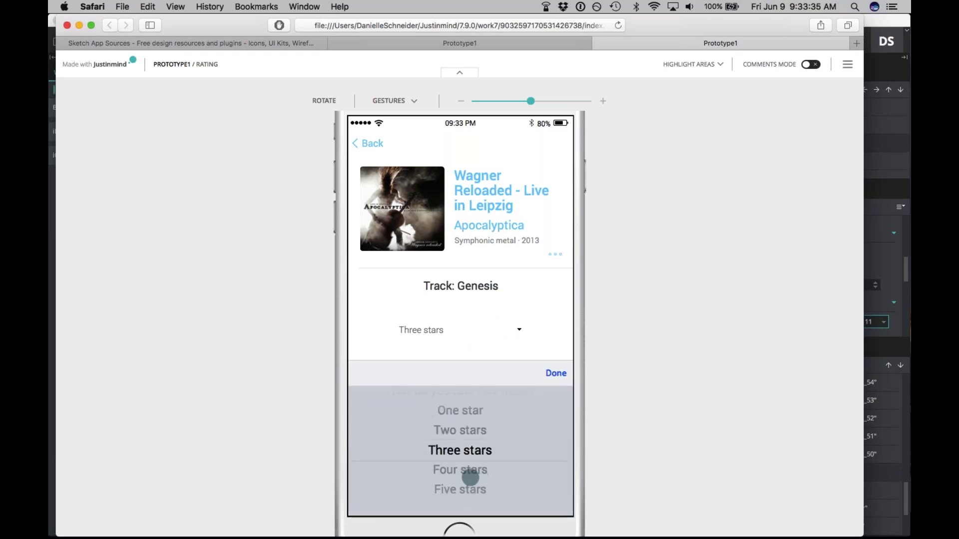
{"action": "left_click_drag", "start_coordinate": [489, 440], "coordinate": [488, 480]}
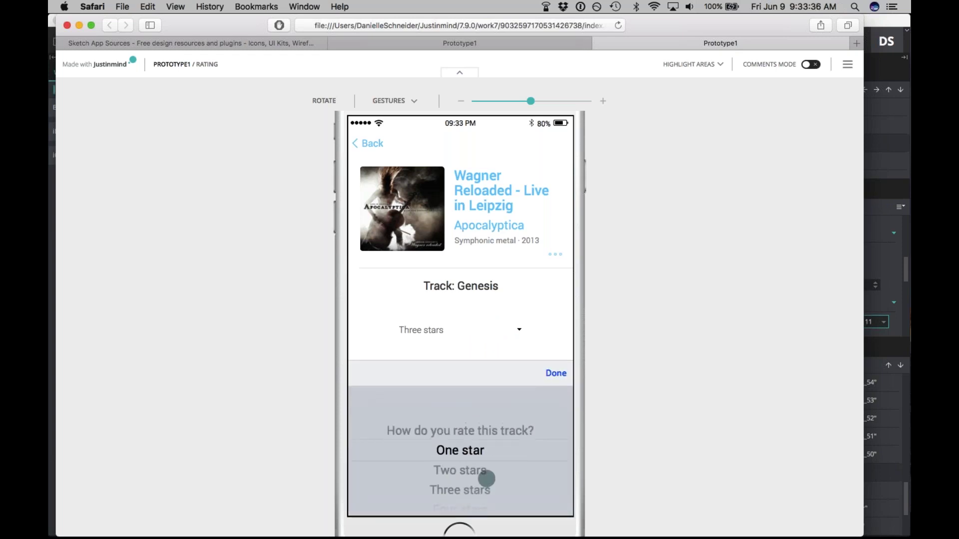
{"action": "left_click", "coordinate": [555, 374]}
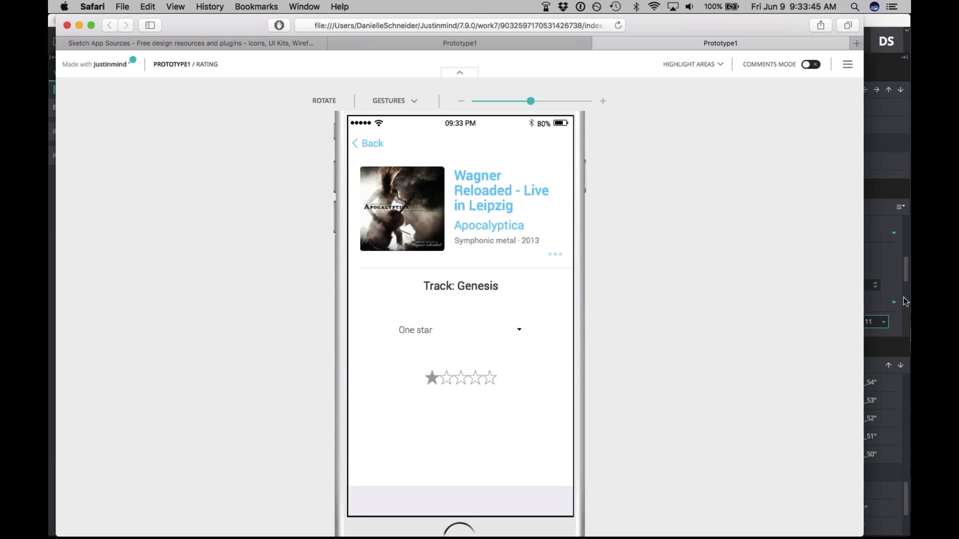
{"action": "left_click", "coordinate": [883, 278]}
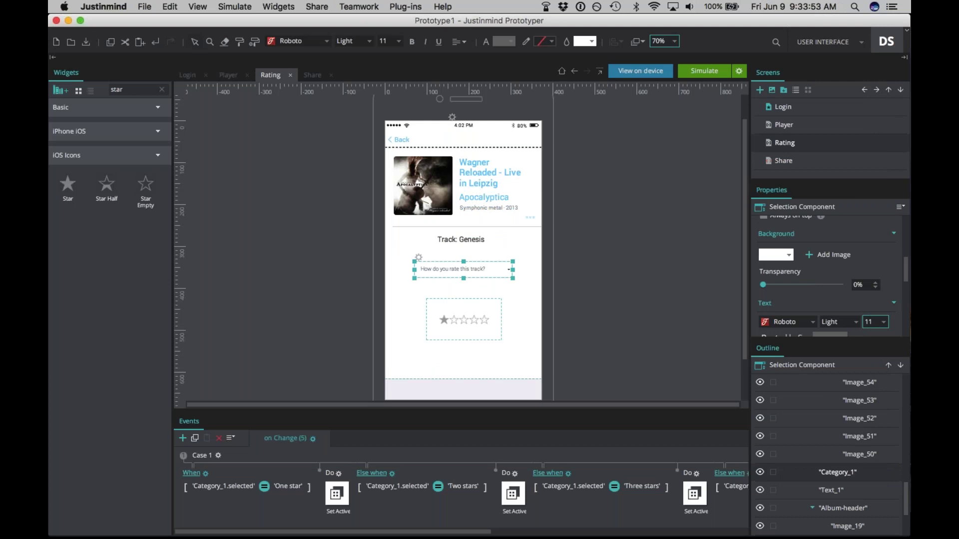
- Give the Rating screen's Back label an on-tap link to the Player screen
{"action": "left_click", "coordinate": [402, 142]}
{"action": "double_click", "coordinate": [402, 141]}
{"action": "key", "text": "Escape"}
{"action": "left_click", "coordinate": [399, 137]}
{"action": "left_click", "coordinate": [399, 137]}
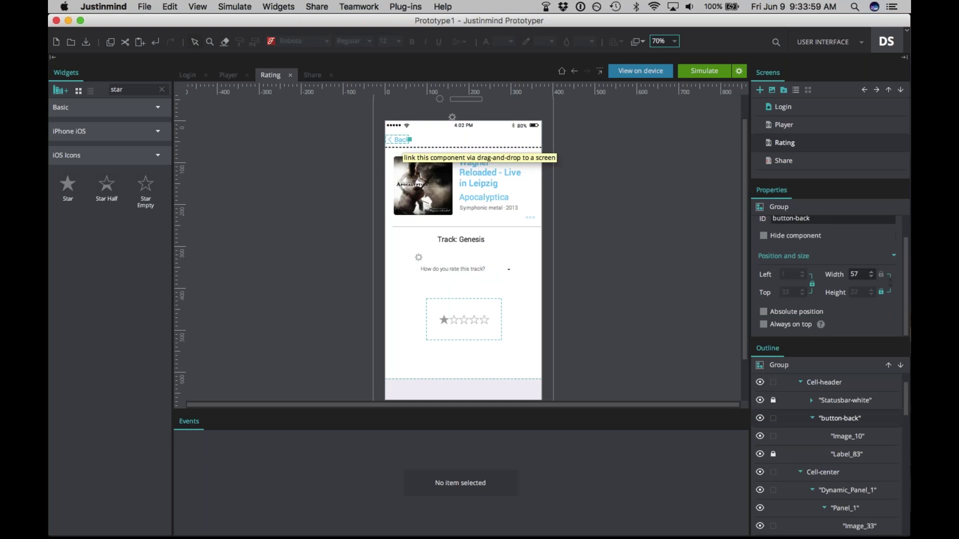
{"action": "left_click", "coordinate": [399, 136]}
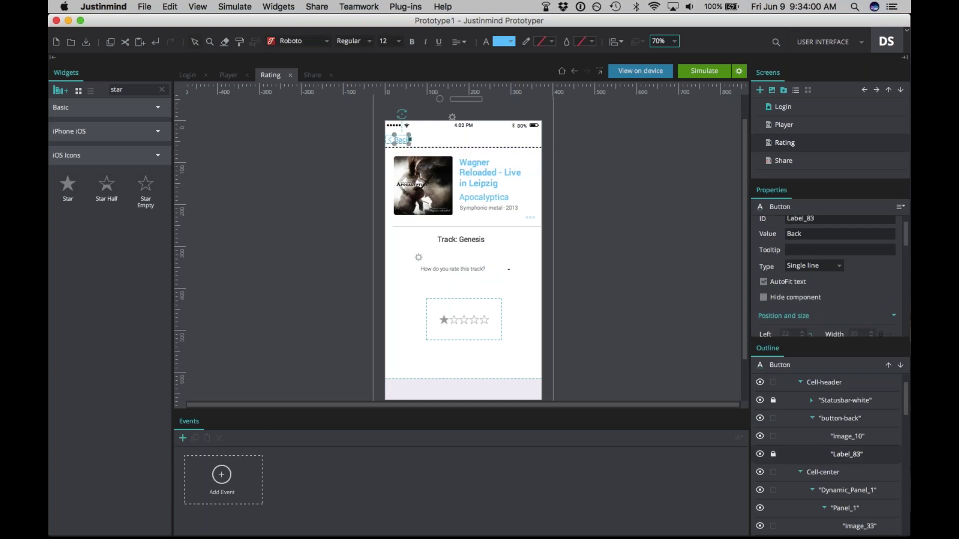
{"action": "left_click", "coordinate": [258, 469]}
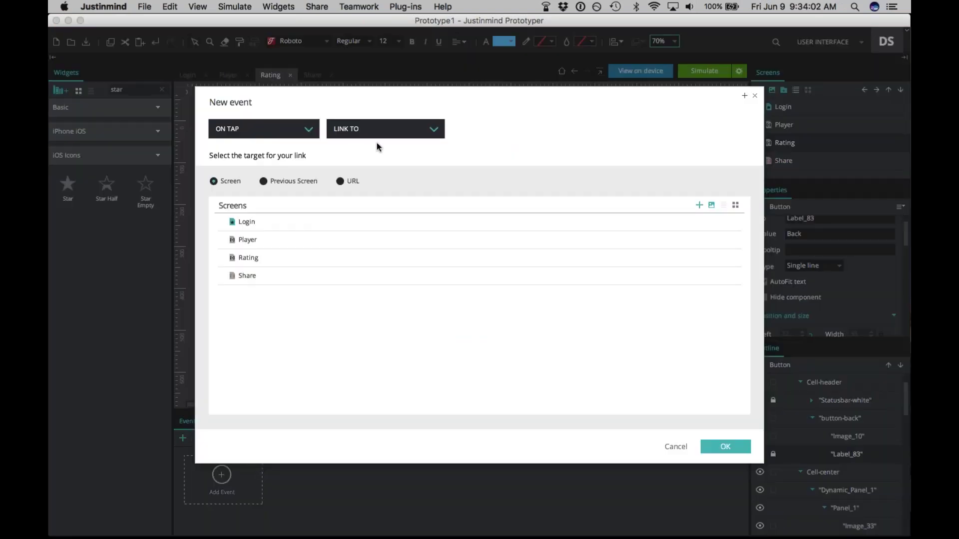
{"action": "left_click", "coordinate": [252, 244]}
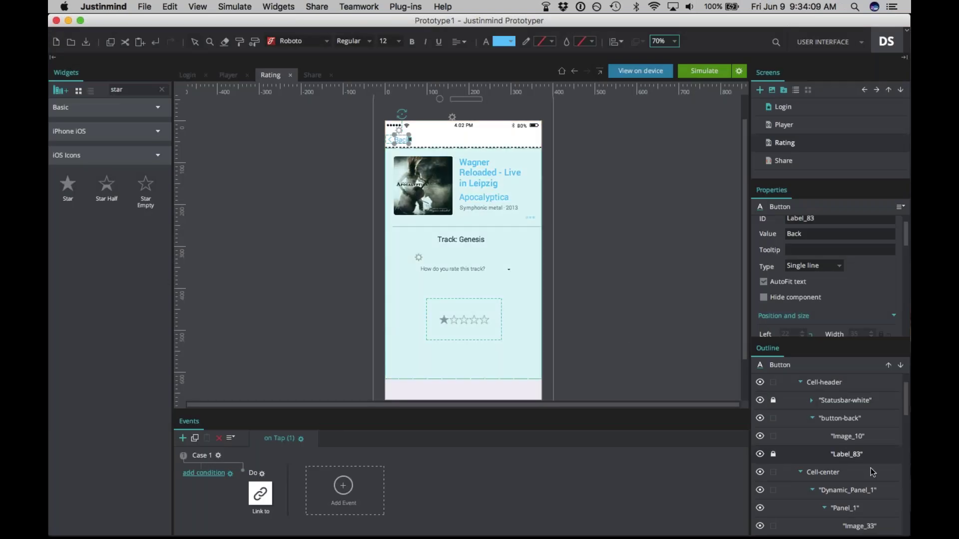
{"action": "scroll", "coordinate": [460, 248], "scroll_direction": "down", "scroll_amount": 3}
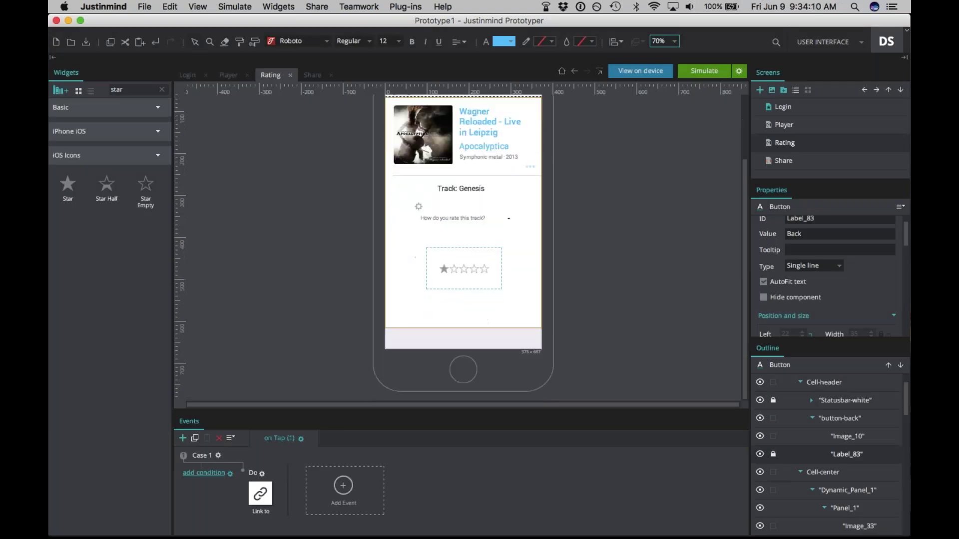
- Place a new button below the star rating and label it 'Share'
{"action": "left_click", "coordinate": [162, 93]}
{"action": "left_click_drag", "start_coordinate": [68, 169], "coordinate": [453, 310]}
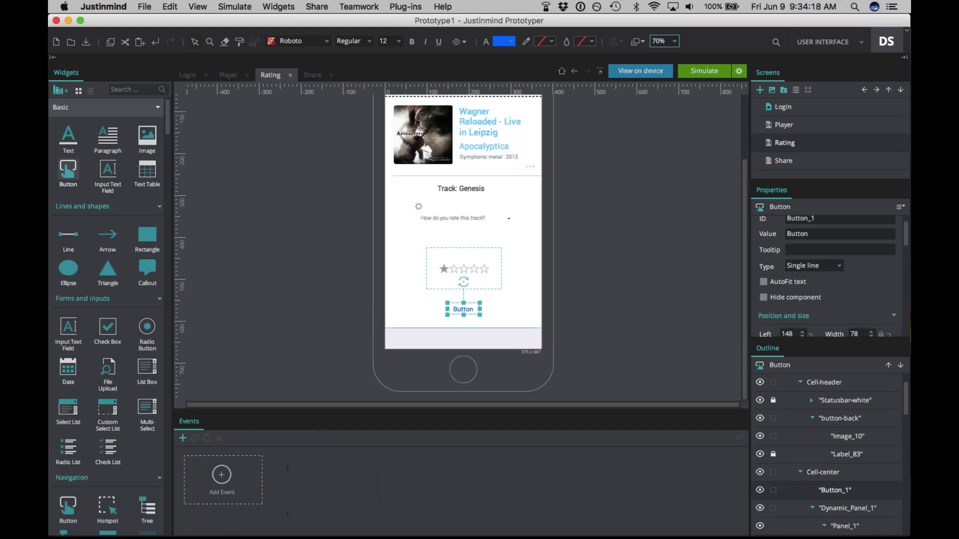
{"action": "double_click", "coordinate": [463, 309]}
{"action": "type", "text": "Share"}
{"action": "key", "text": "Return"}
{"action": "left_click", "coordinate": [521, 321]}
{"action": "left_click", "coordinate": [474, 309]}
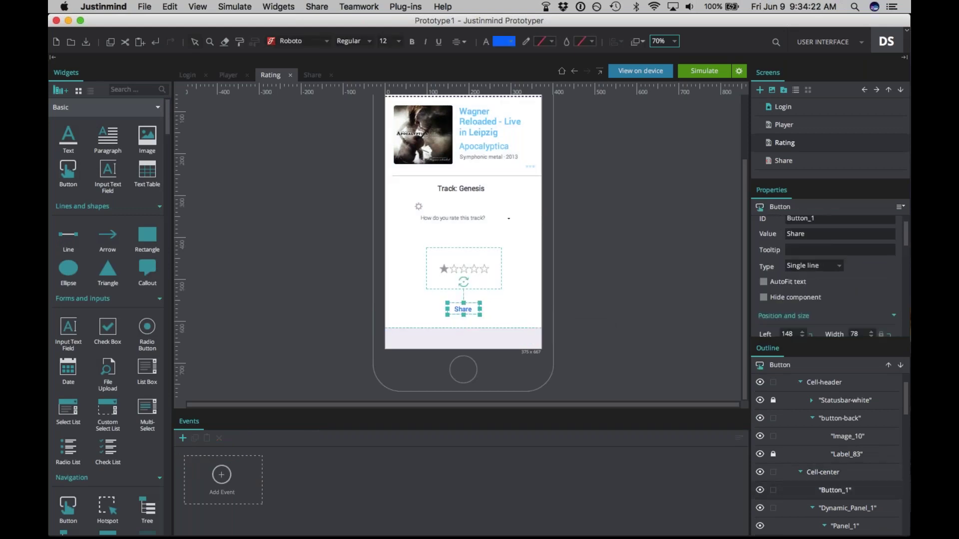
- Give the Share button a grey border and a white fill
{"action": "left_click", "coordinate": [554, 43]}
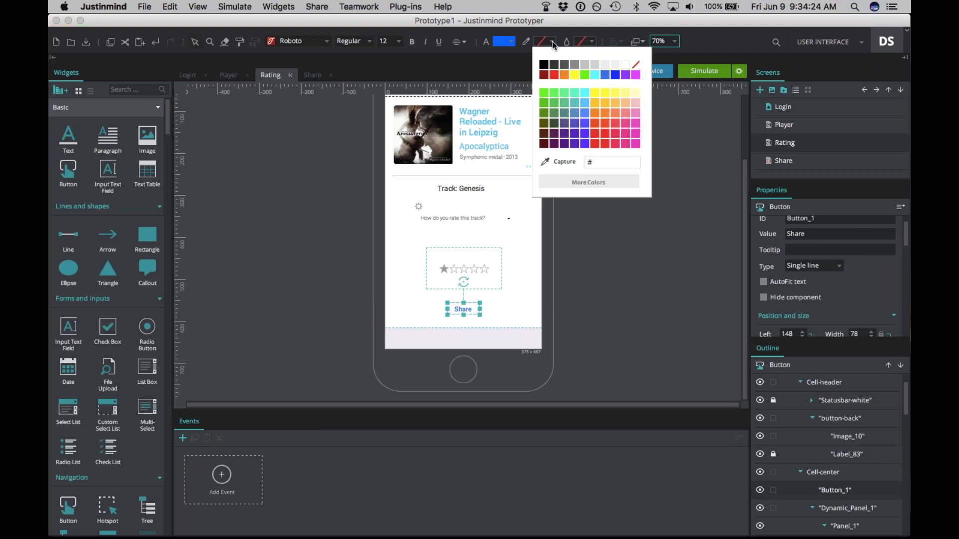
{"action": "left_click", "coordinate": [575, 65]}
{"action": "left_click", "coordinate": [594, 41]}
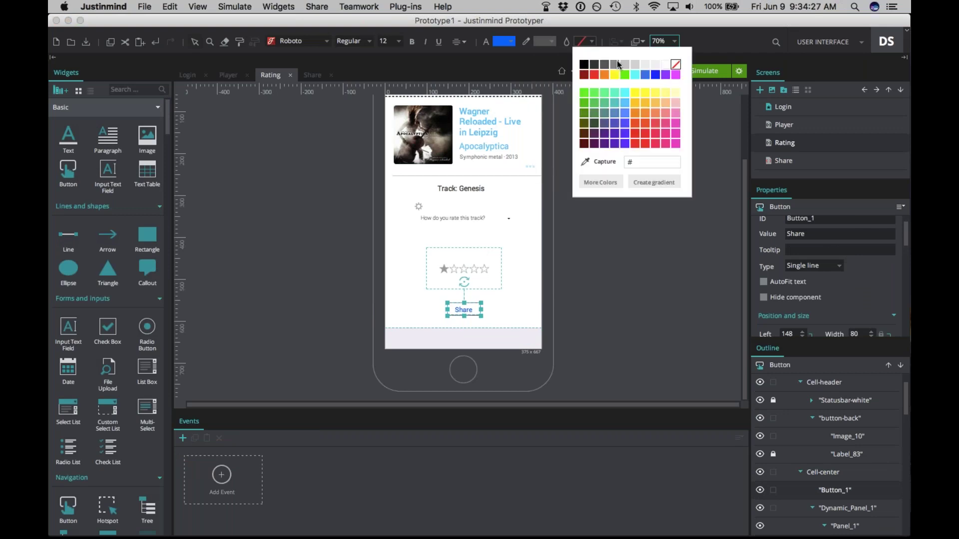
{"action": "left_click", "coordinate": [647, 66]}
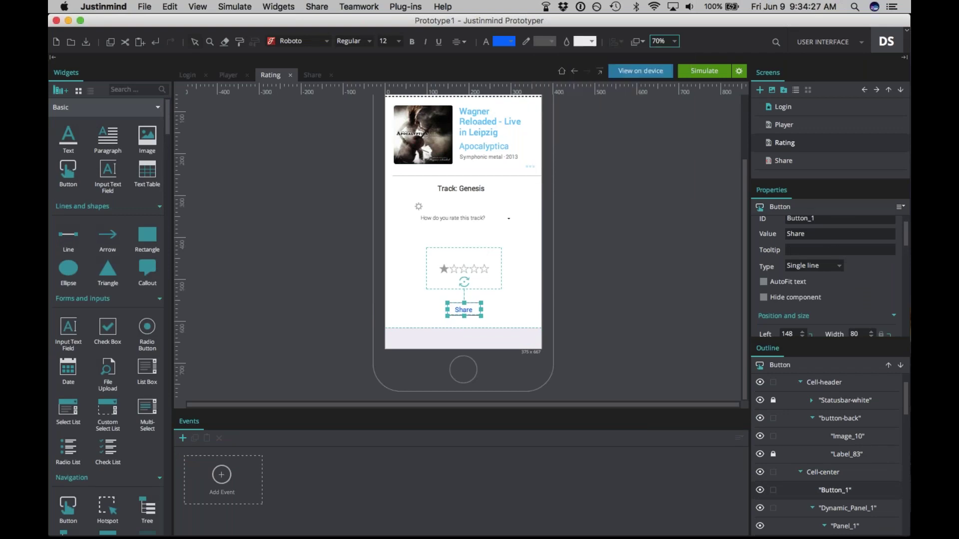
{"action": "left_click", "coordinate": [511, 298]}
{"action": "left_click", "coordinate": [464, 310]}
- Link the Share button on tap to the Share screen with a Fade transition
{"action": "double_click", "coordinate": [464, 309]}
{"action": "left_click", "coordinate": [270, 280]}
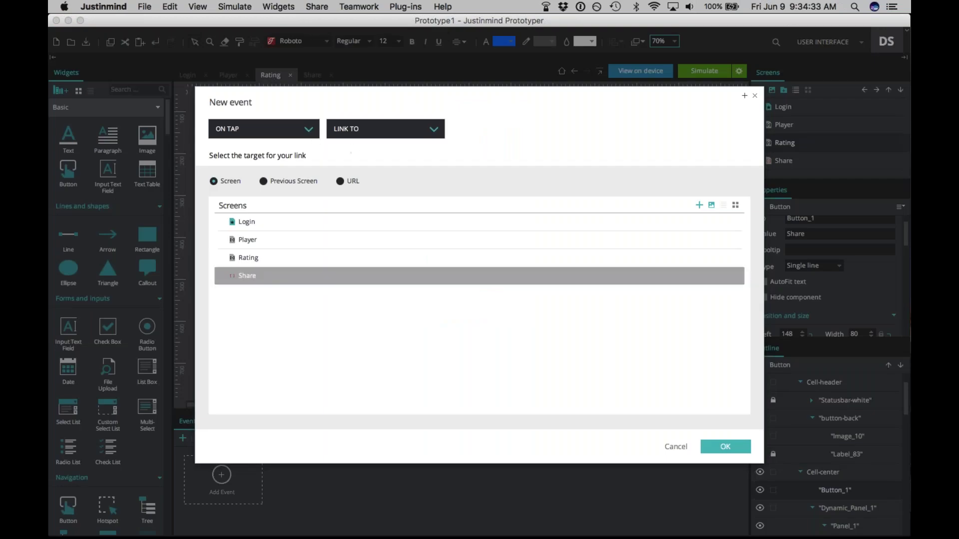
{"action": "left_click", "coordinate": [322, 405]}
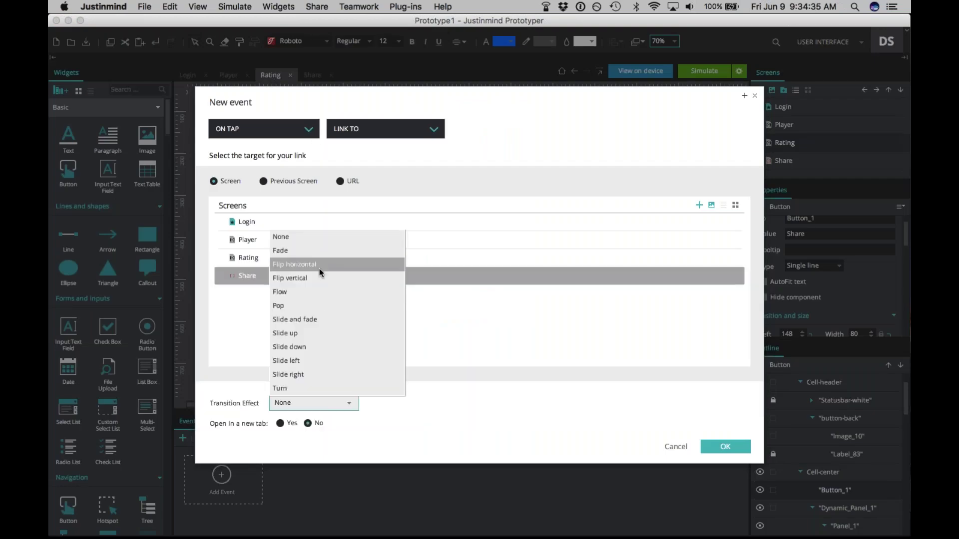
{"action": "left_click", "coordinate": [314, 250]}
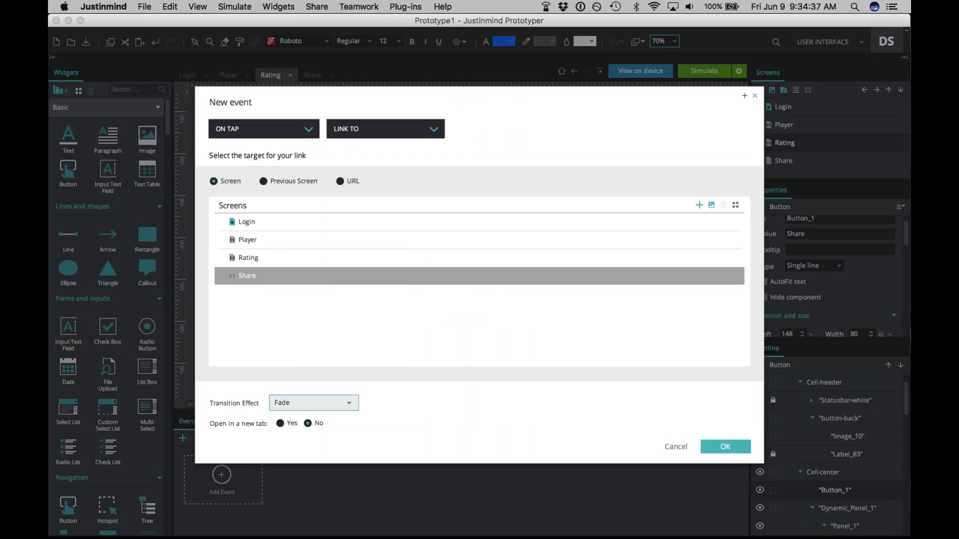
{"action": "left_click", "coordinate": [725, 446]}
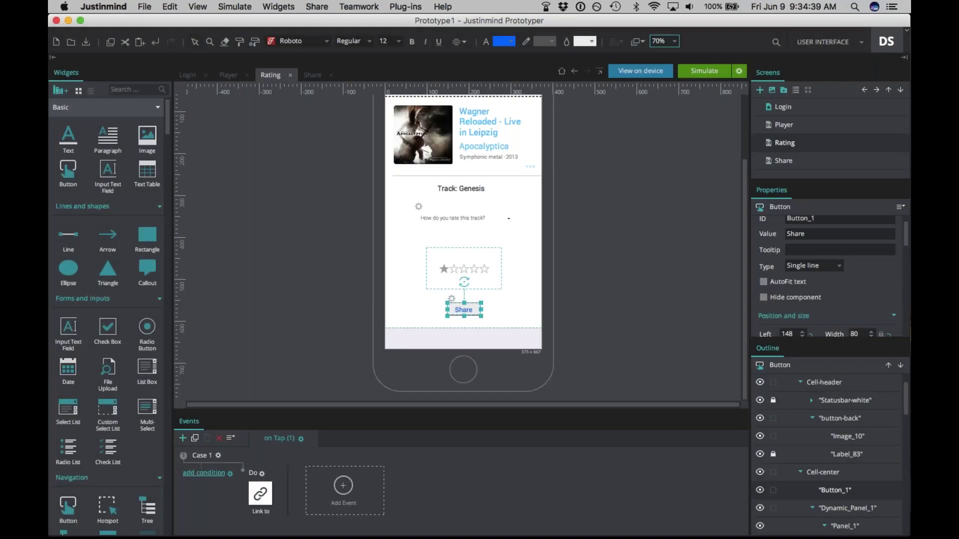
- Open the Share screen and stretch a new dynamic panel to fill it
{"action": "double_click", "coordinate": [789, 161]}
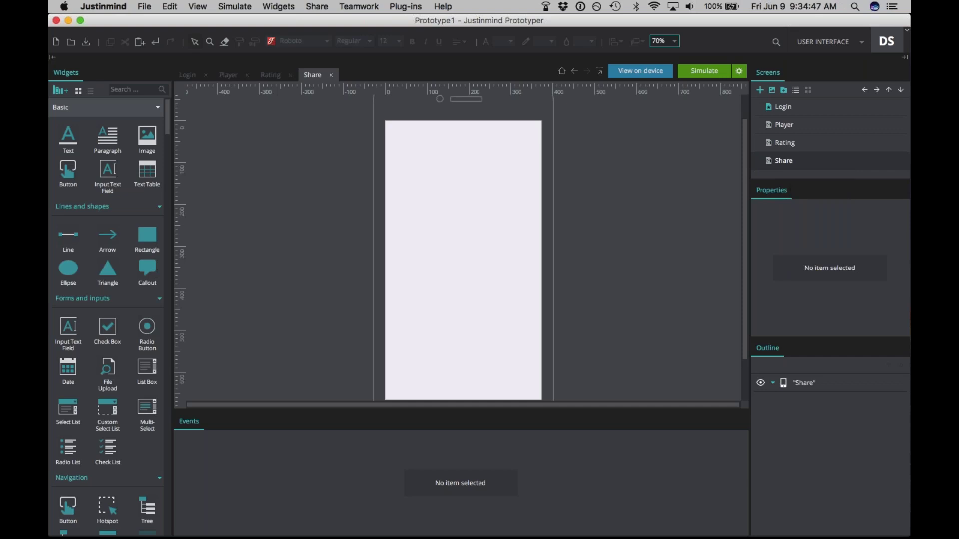
{"action": "scroll", "coordinate": [102, 390], "scroll_direction": "down", "scroll_amount": 5}
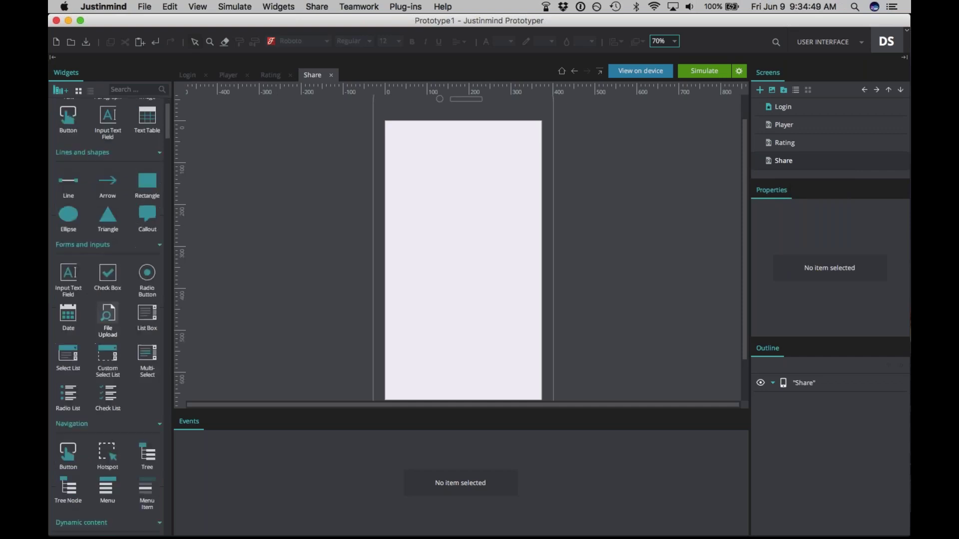
{"action": "left_click_drag", "start_coordinate": [68, 461], "coordinate": [391, 125]}
{"action": "scroll", "coordinate": [463, 250], "scroll_direction": "down", "scroll_amount": 2}
{"action": "left_click_drag", "start_coordinate": [460, 118], "coordinate": [542, 356]}
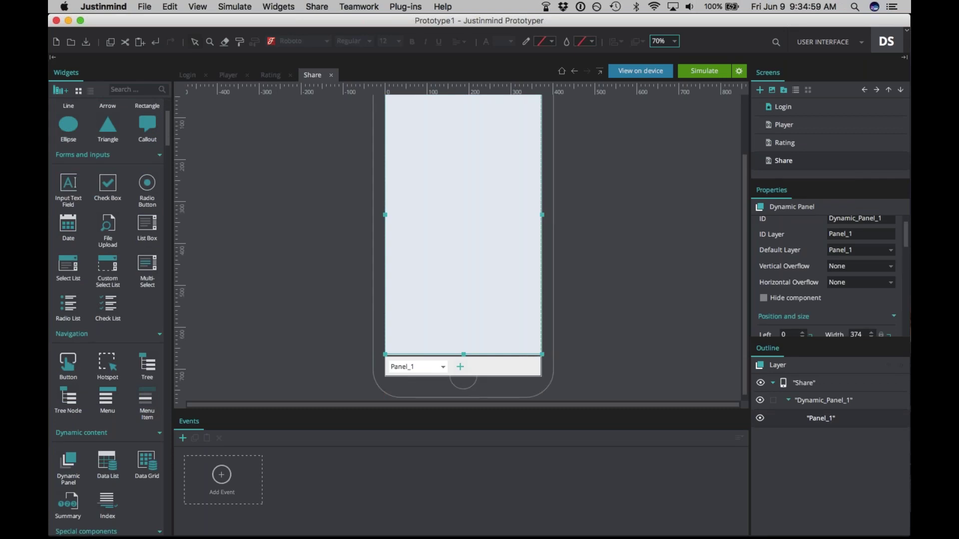
{"action": "scroll", "coordinate": [463, 250], "scroll_direction": "up", "scroll_amount": 3}
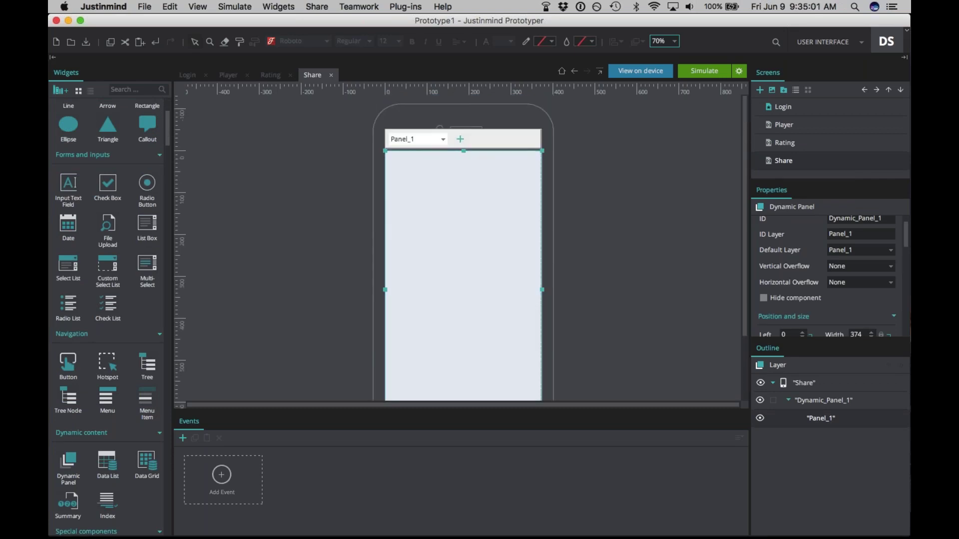
{"action": "scroll", "coordinate": [150, 240], "scroll_direction": "up", "scroll_amount": 5}
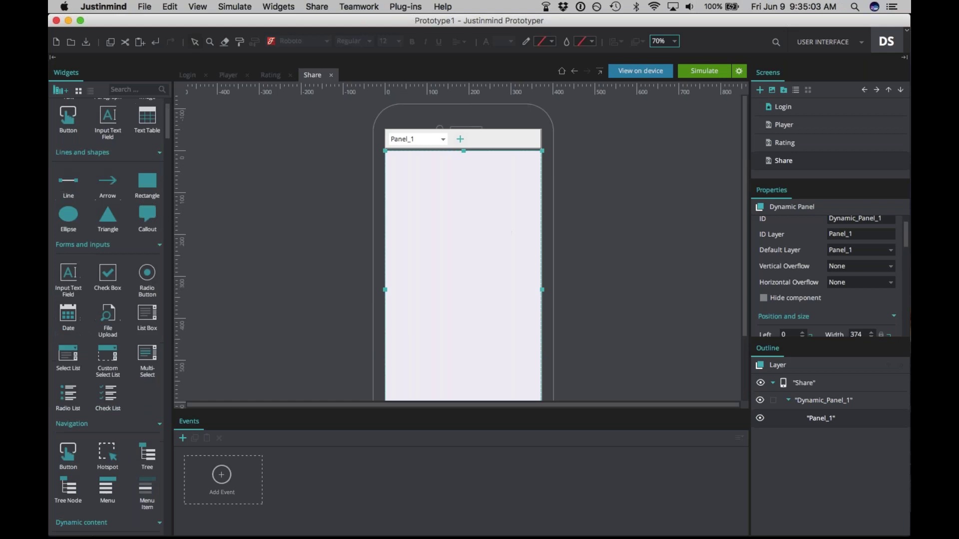
- Add a large white rectangle inside the dynamic panel and remove its border
{"action": "left_click_drag", "start_coordinate": [327, 191], "coordinate": [421, 164]}
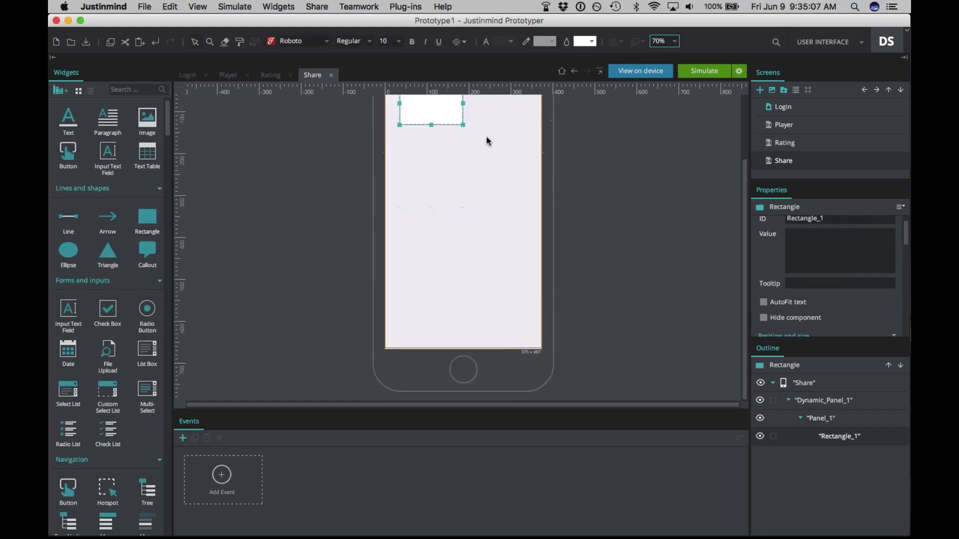
{"action": "left_click_drag", "start_coordinate": [462, 125], "coordinate": [527, 336]}
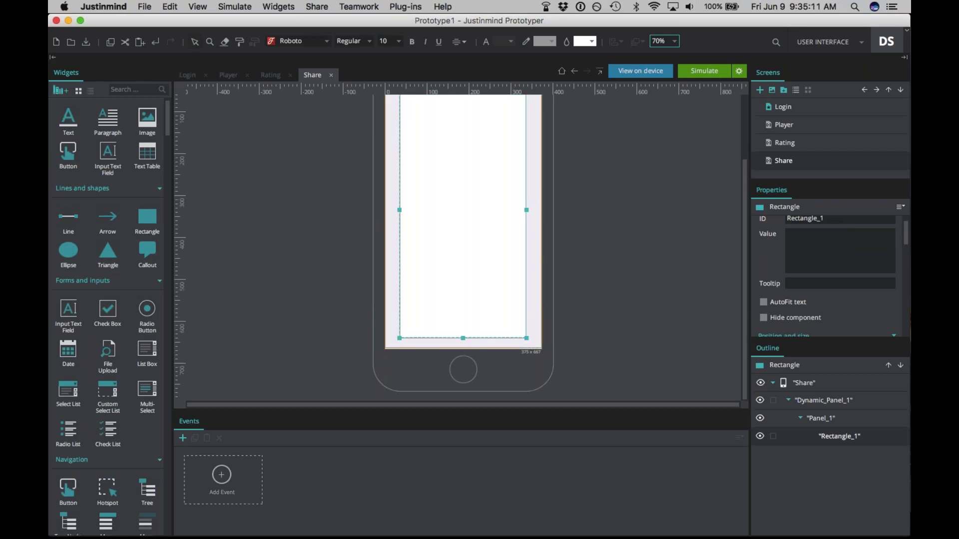
{"action": "left_click_drag", "start_coordinate": [526, 261], "coordinate": [530, 261]}
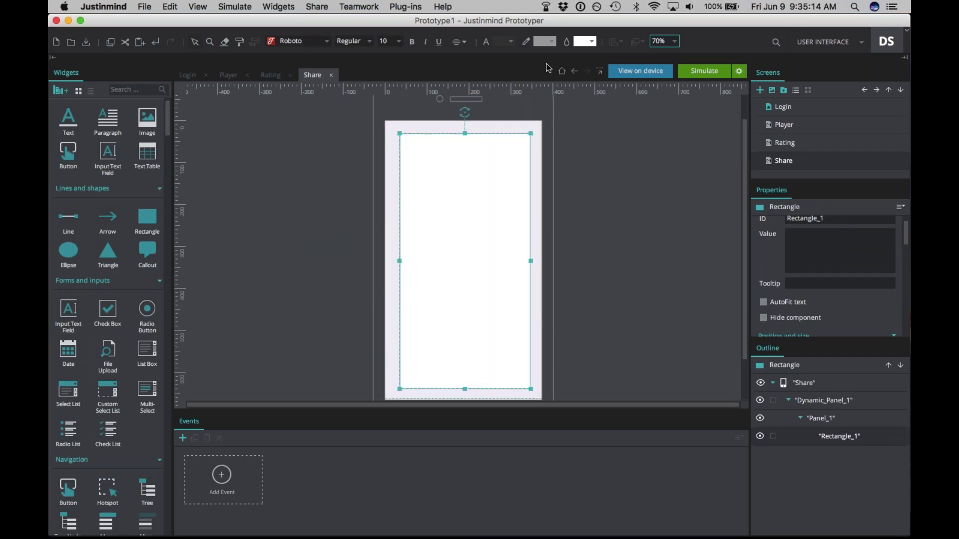
{"action": "left_click", "coordinate": [551, 41]}
{"action": "left_click", "coordinate": [629, 55]}
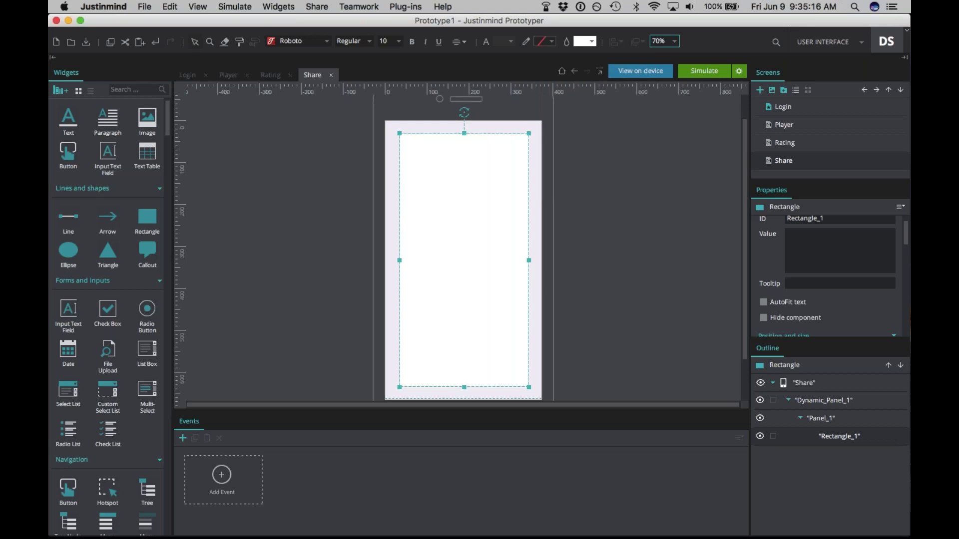
{"action": "left_click", "coordinate": [392, 150]}
{"action": "left_click", "coordinate": [406, 146]}
- Add a heading reading 'share with a friend' at the top of the card
{"action": "left_click_drag", "start_coordinate": [68, 121], "coordinate": [440, 161]}
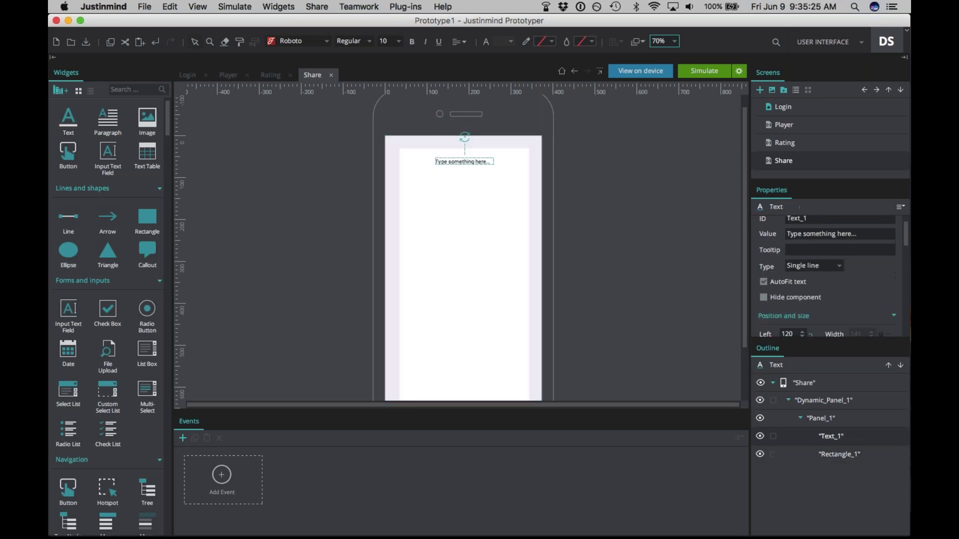
{"action": "double_click", "coordinate": [441, 162]}
{"action": "type", "text": "share with a friend"}
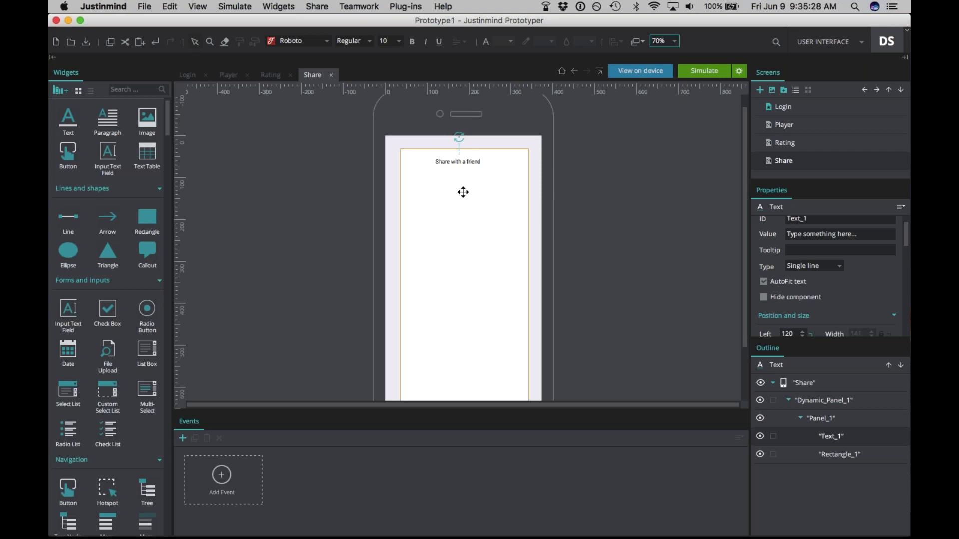
{"action": "left_click", "coordinate": [463, 191]}
{"action": "left_click", "coordinate": [460, 160]}
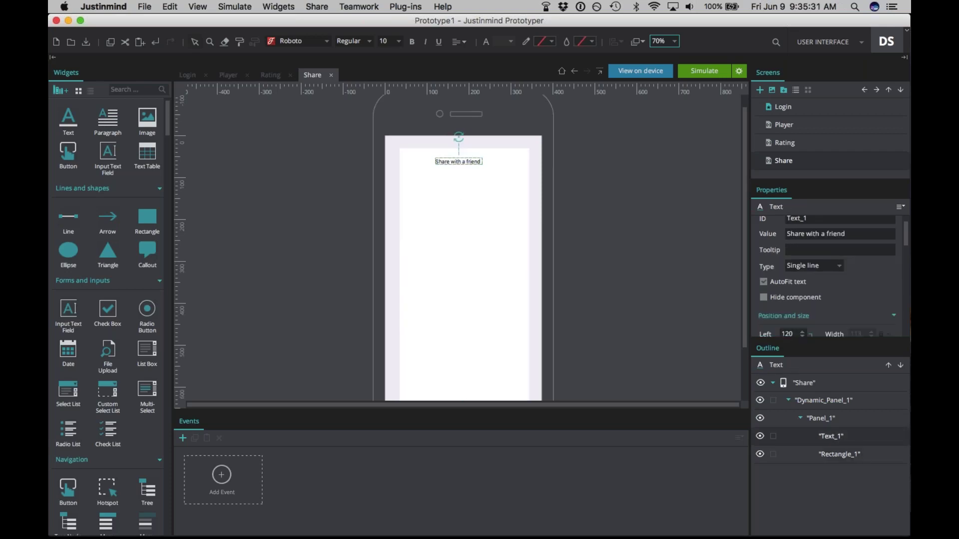
- Set the heading's font size to 14 and nudge it into place
{"action": "left_click_drag", "start_coordinate": [902, 229], "coordinate": [904, 284]}
{"action": "left_click", "coordinate": [870, 270]}
{"action": "type", "text": "14"}
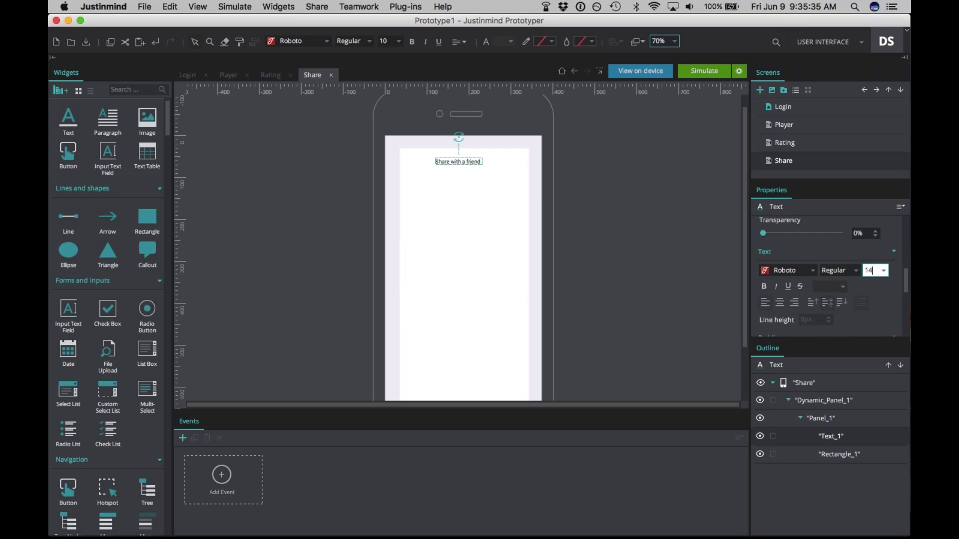
{"action": "key", "text": "Return"}
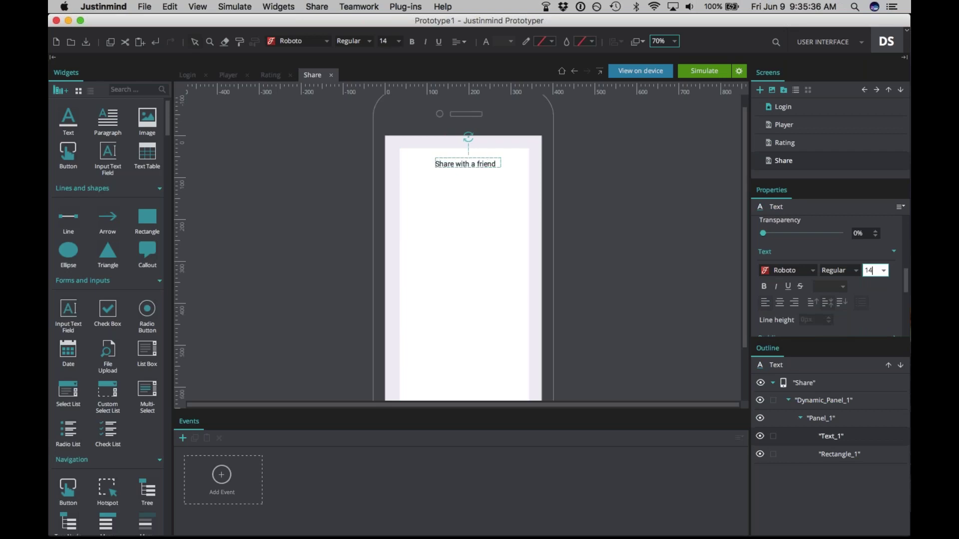
{"action": "left_click_drag", "start_coordinate": [456, 160], "coordinate": [452, 159]}
{"action": "left_click", "coordinate": [456, 190]}
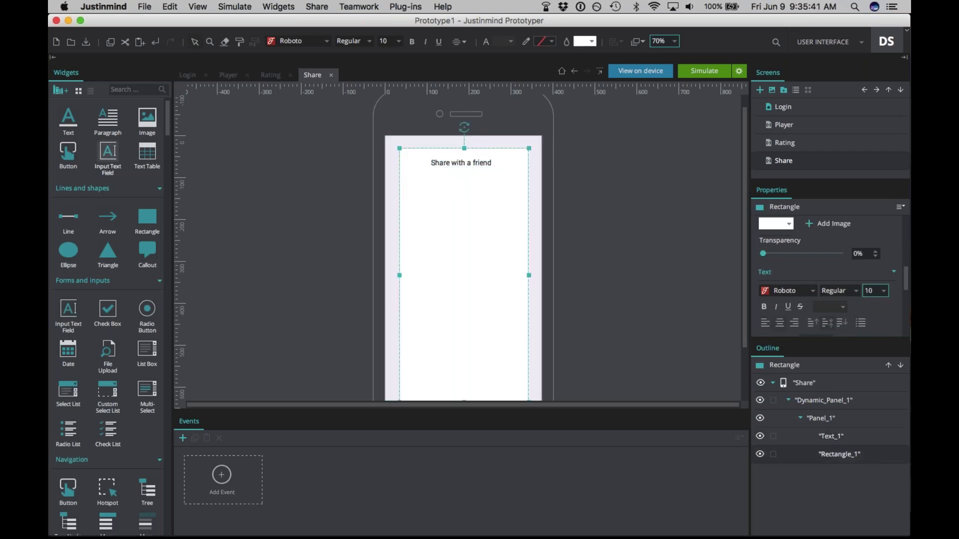
- Add a thin horizontal divider line directly under the heading
{"action": "left_click_drag", "start_coordinate": [68, 217], "coordinate": [435, 199]}
{"action": "left_click", "coordinate": [442, 219]}
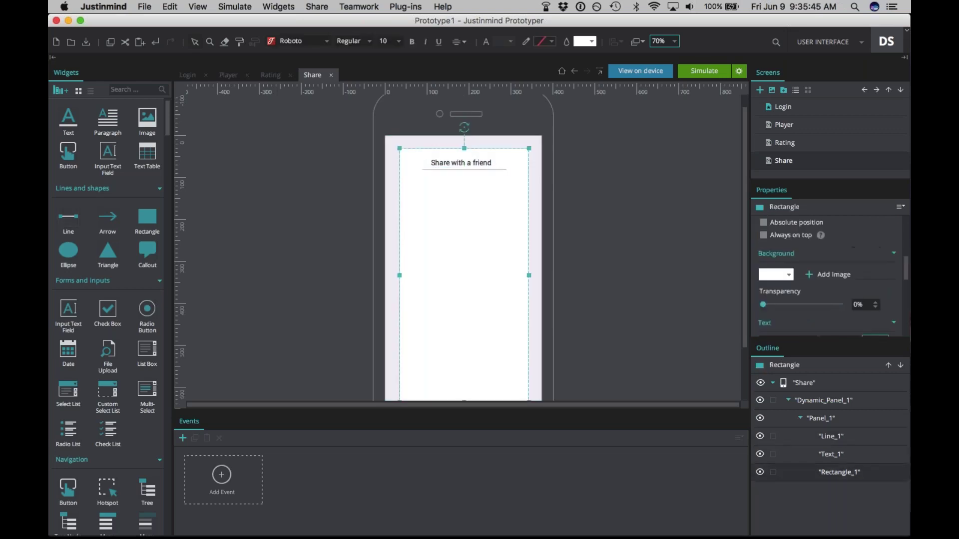
{"action": "left_click_drag", "start_coordinate": [474, 168], "coordinate": [472, 171]}
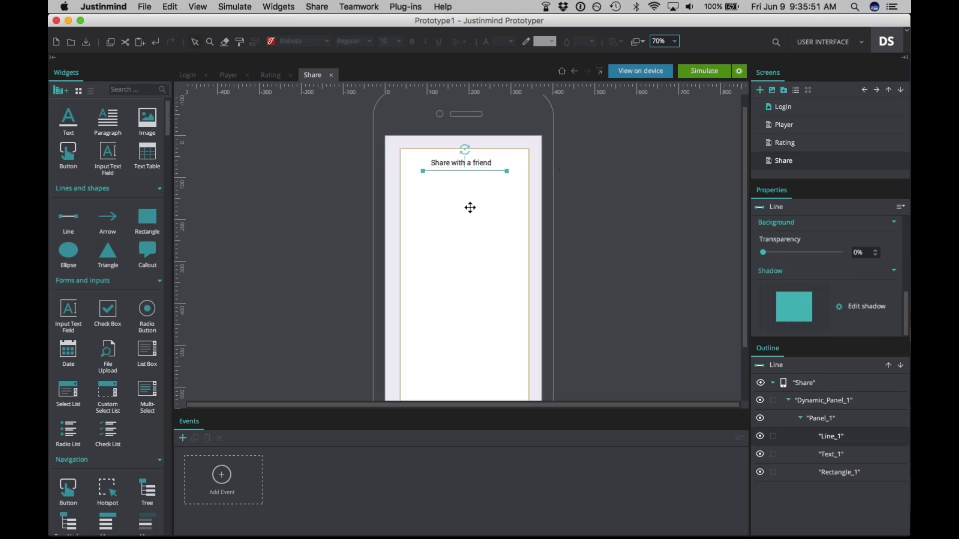
{"action": "left_click", "coordinate": [468, 207]}
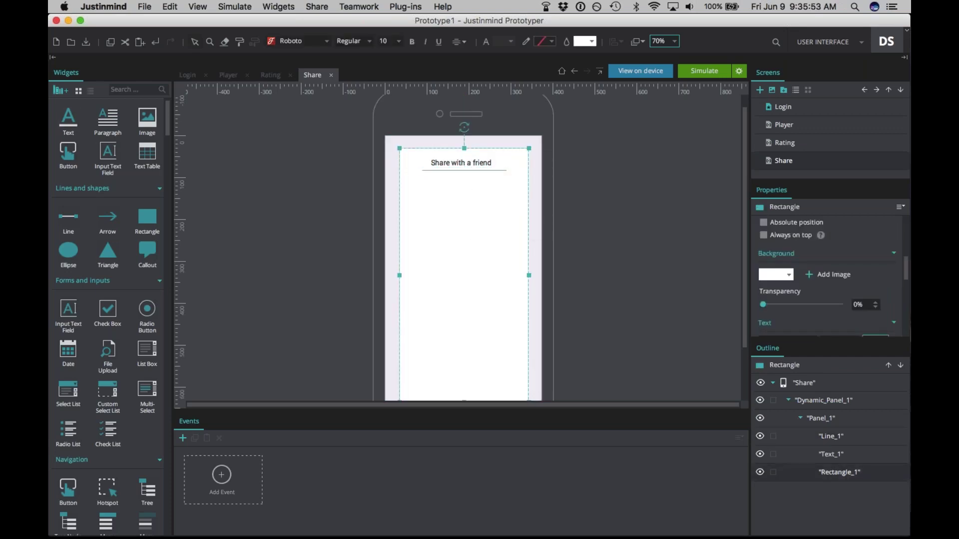
{"action": "scroll", "coordinate": [459, 236], "scroll_direction": "down", "scroll_amount": 3}
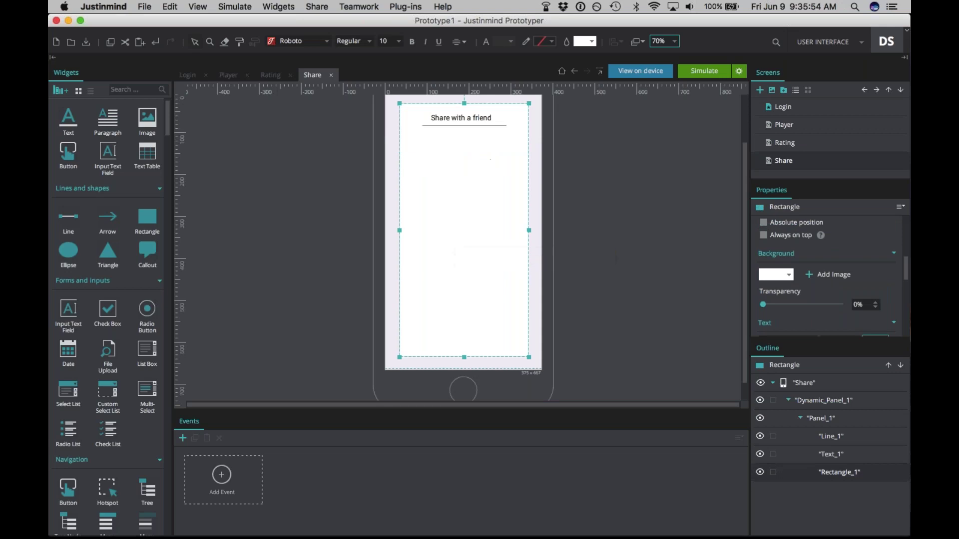
{"action": "left_click", "coordinate": [120, 89]}
- Place two contact icons from the 'contac' search and size them 50×50
{"action": "type", "text": "contac"}
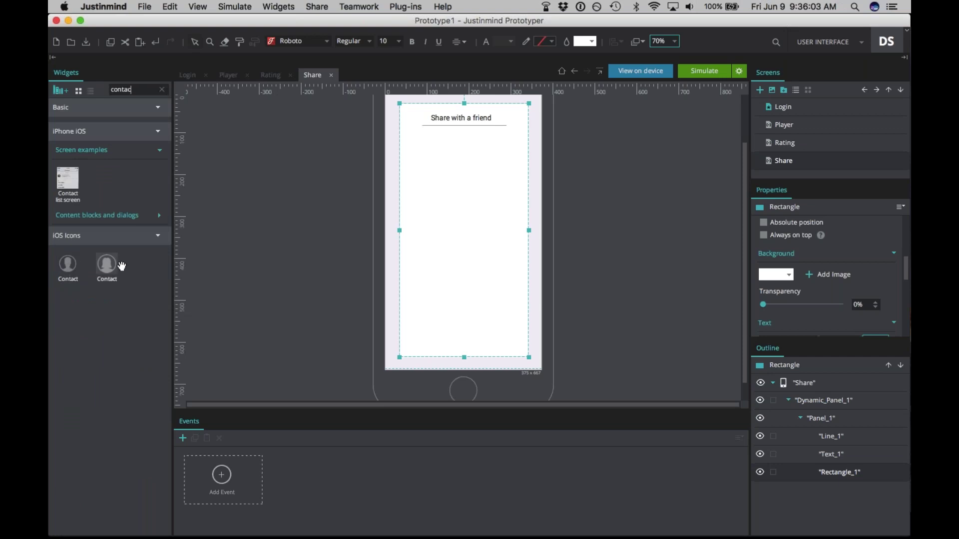
{"action": "left_click_drag", "start_coordinate": [72, 270], "coordinate": [418, 173]}
{"action": "left_click", "coordinate": [418, 148]}
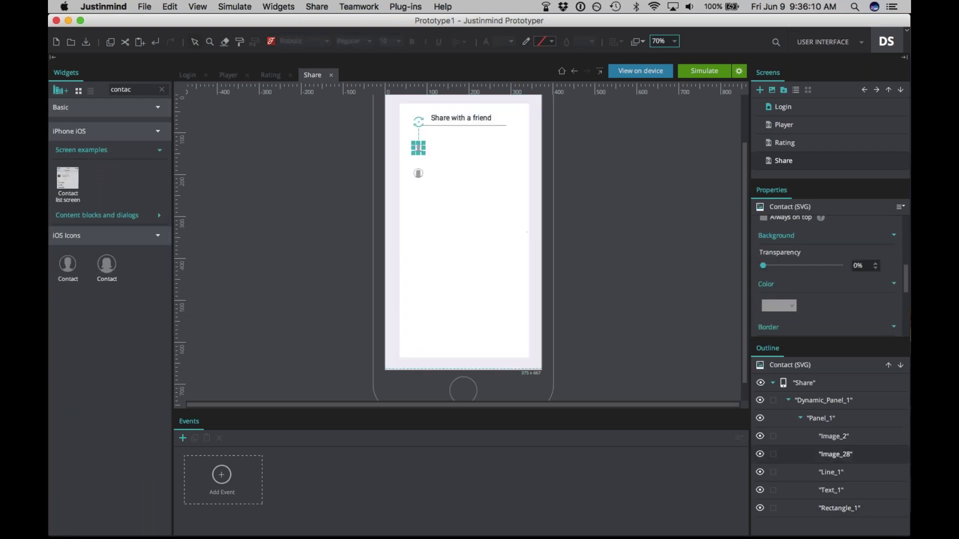
{"action": "left_click_drag", "start_coordinate": [906, 283], "coordinate": [905, 257]}
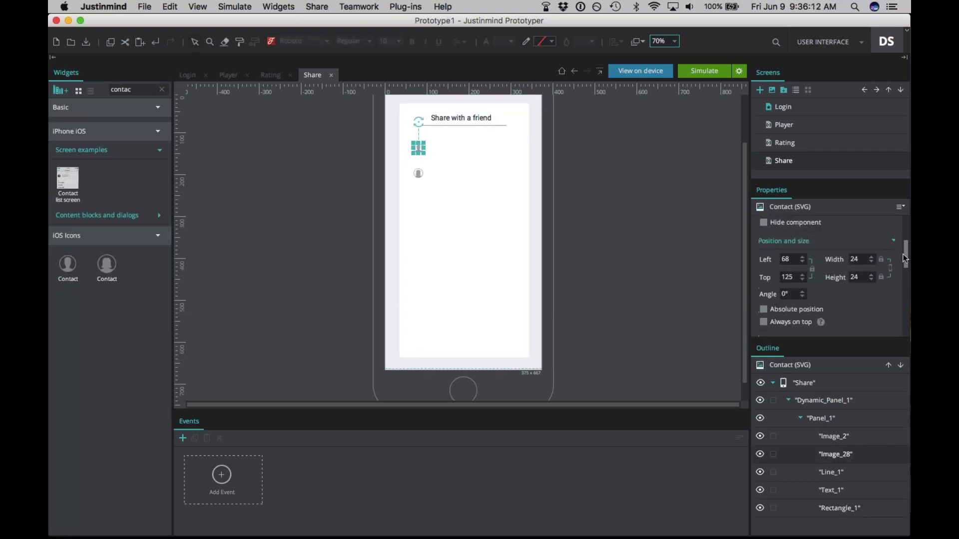
{"action": "left_click", "coordinate": [855, 259]}
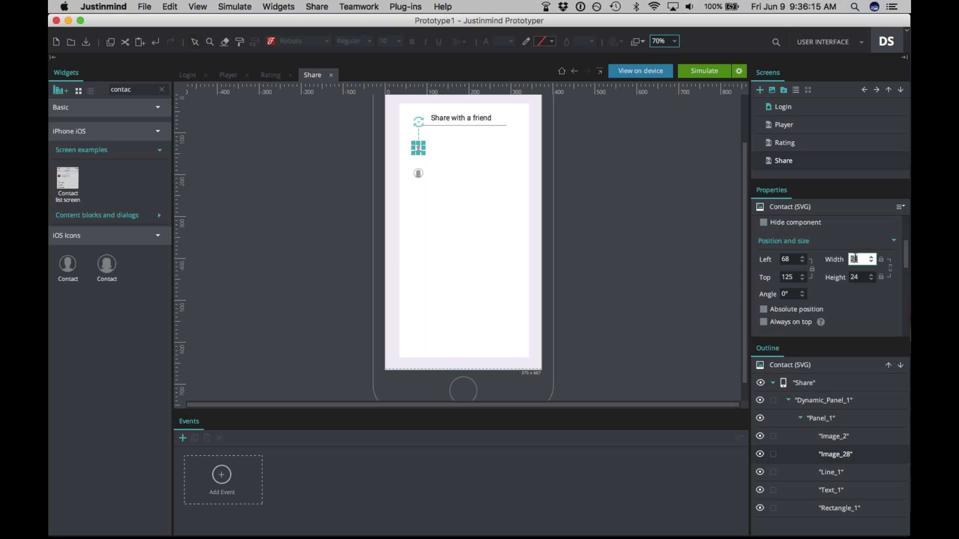
{"action": "type", "text": "50"}
{"action": "key", "text": "Tab"}
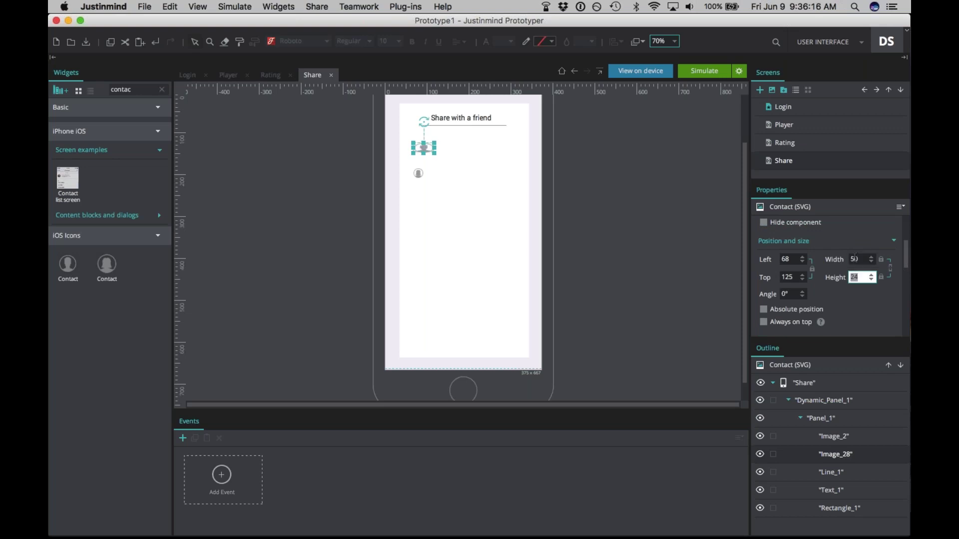
{"action": "left_click", "coordinate": [419, 175]}
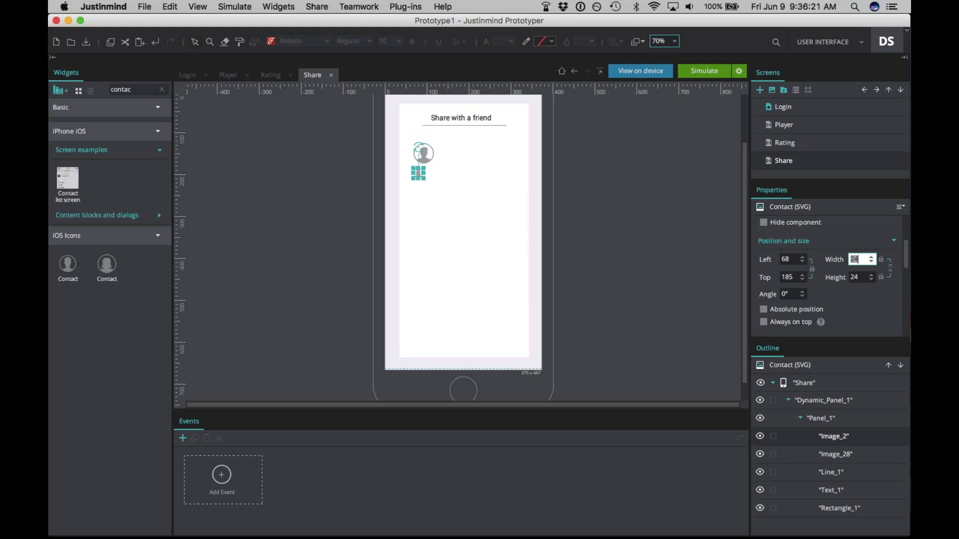
{"action": "key", "text": "Tab"}
{"action": "key", "text": "Return"}
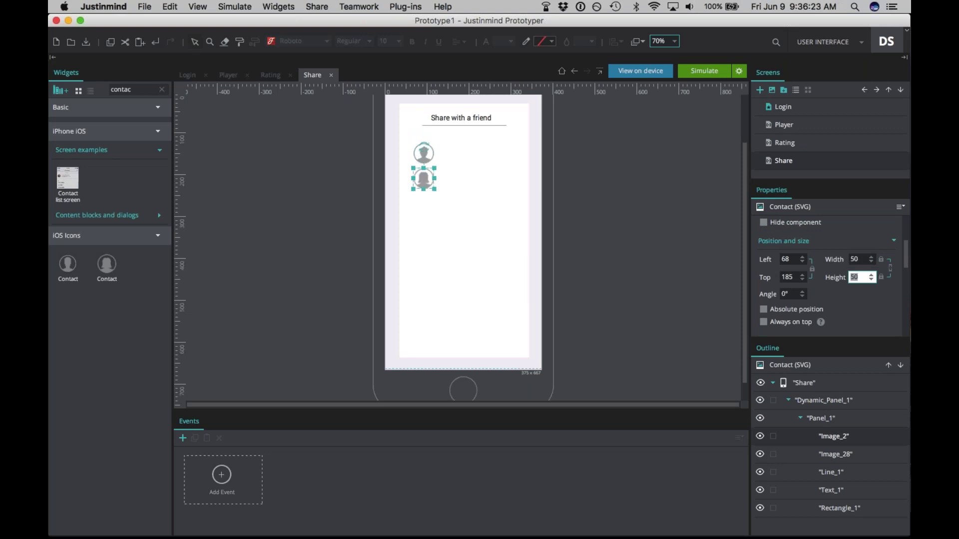
{"action": "left_click_drag", "start_coordinate": [423, 185], "coordinate": [424, 189]}
{"action": "left_click", "coordinate": [454, 193]}
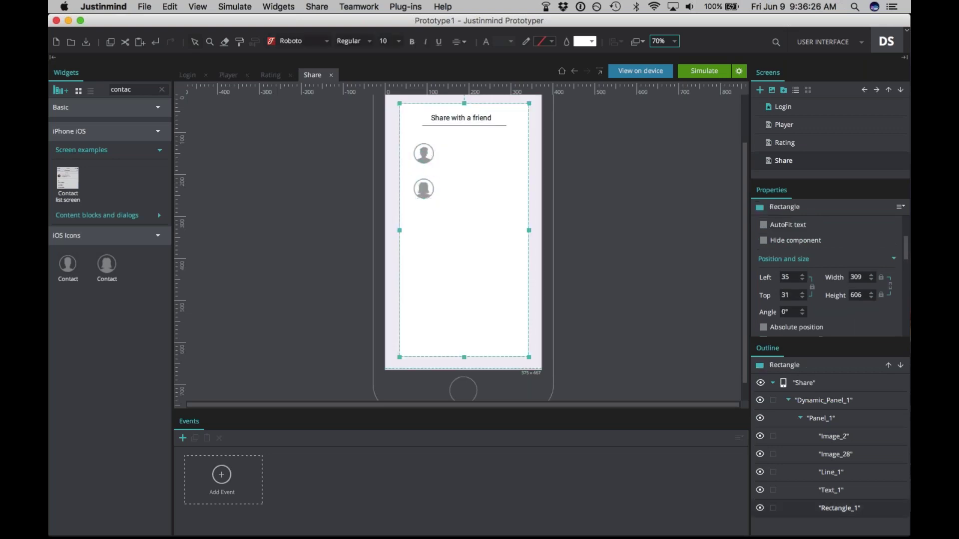
- Duplicate both icons and line the four up in a vertical column
{"action": "left_click", "coordinate": [423, 154]}
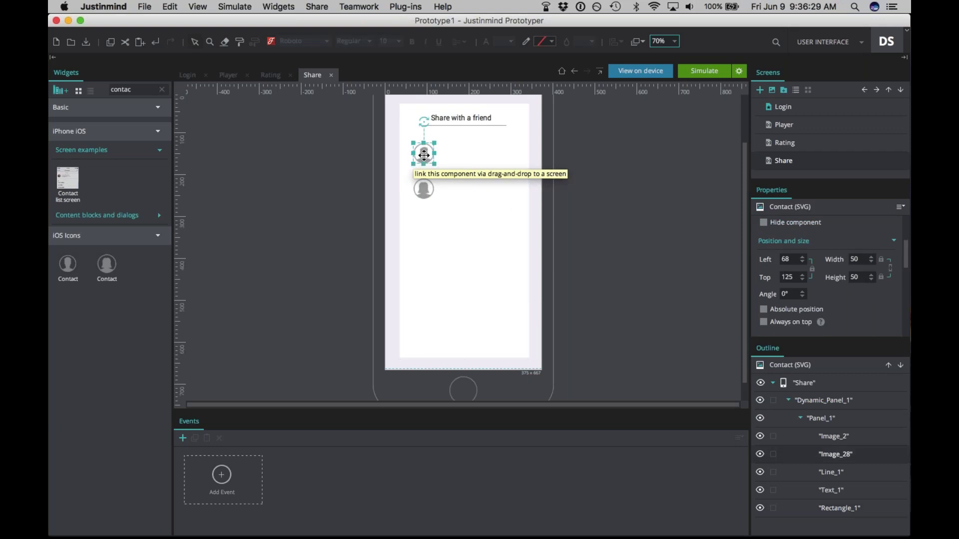
{"action": "left_click", "coordinate": [424, 187], "text": "shift"}
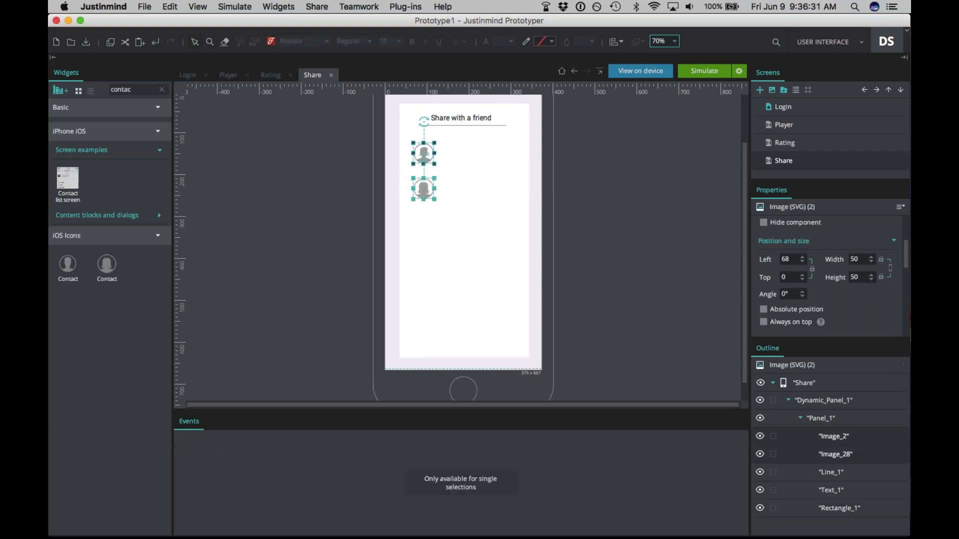
{"action": "key", "text": "super+d"}
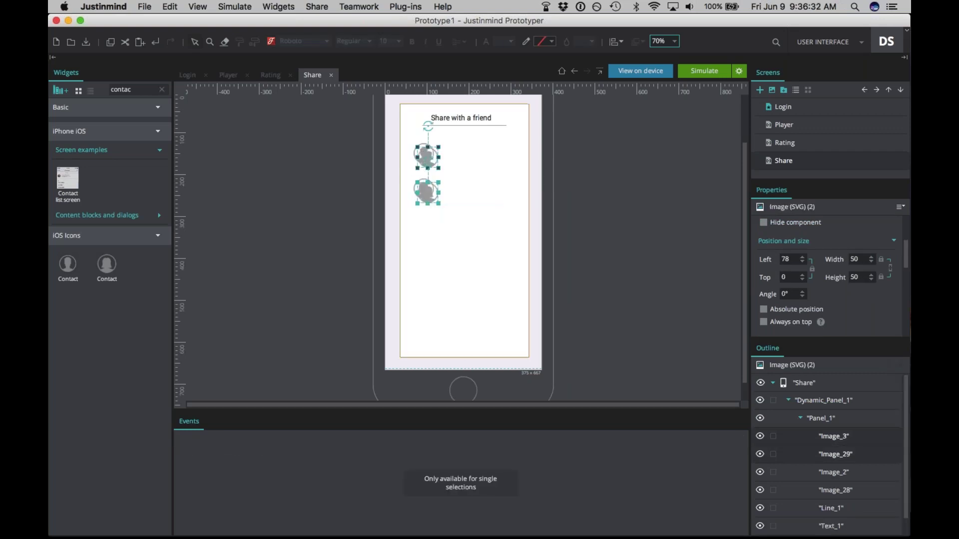
{"action": "left_click_drag", "start_coordinate": [437, 189], "coordinate": [435, 259]}
{"action": "left_click", "coordinate": [450, 259]}
{"action": "left_click_drag", "start_coordinate": [426, 225], "coordinate": [423, 224]}
{"action": "left_click", "coordinate": [425, 259]}
{"action": "left_click_drag", "start_coordinate": [425, 260], "coordinate": [422, 260]}
{"action": "left_click", "coordinate": [466, 271]}
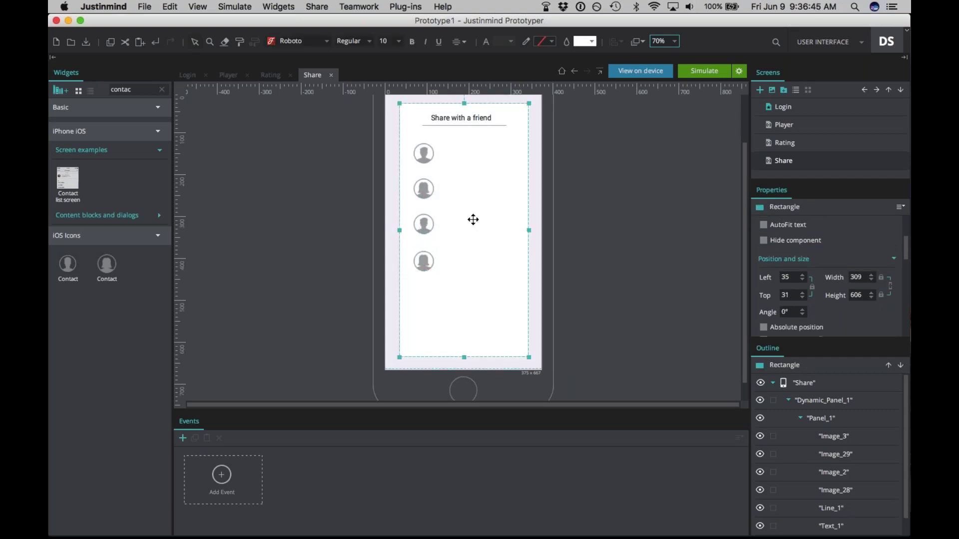
{"action": "scroll", "coordinate": [473, 220], "scroll_direction": "up", "scroll_amount": 2}
{"action": "scroll", "coordinate": [473, 220], "scroll_direction": "down", "scroll_amount": 4}
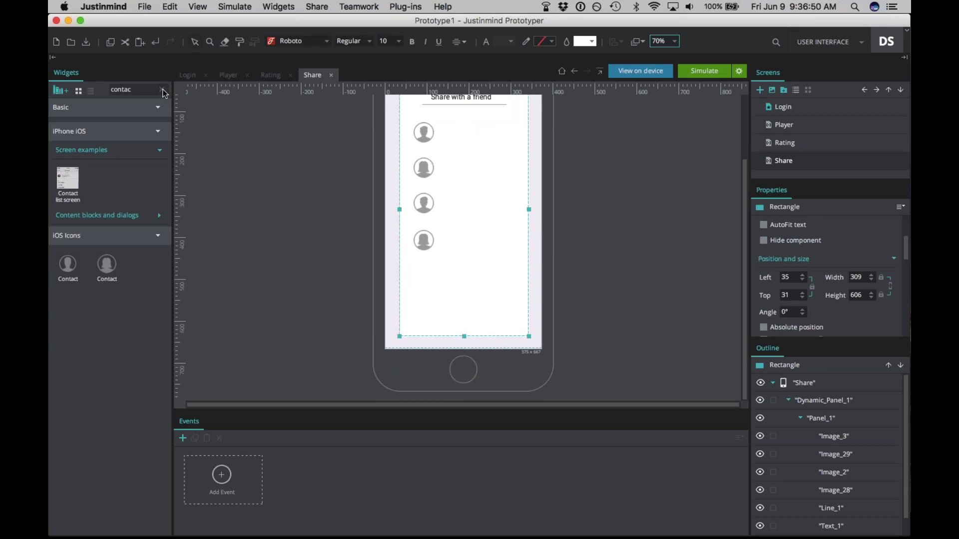
- Add contact name text labels beside the first and second avatars
{"action": "left_click", "coordinate": [162, 90]}
{"action": "left_click_drag", "start_coordinate": [68, 136], "coordinate": [436, 134]}
{"action": "double_click", "coordinate": [436, 134]}
{"action": "type", "text": "Joh"}
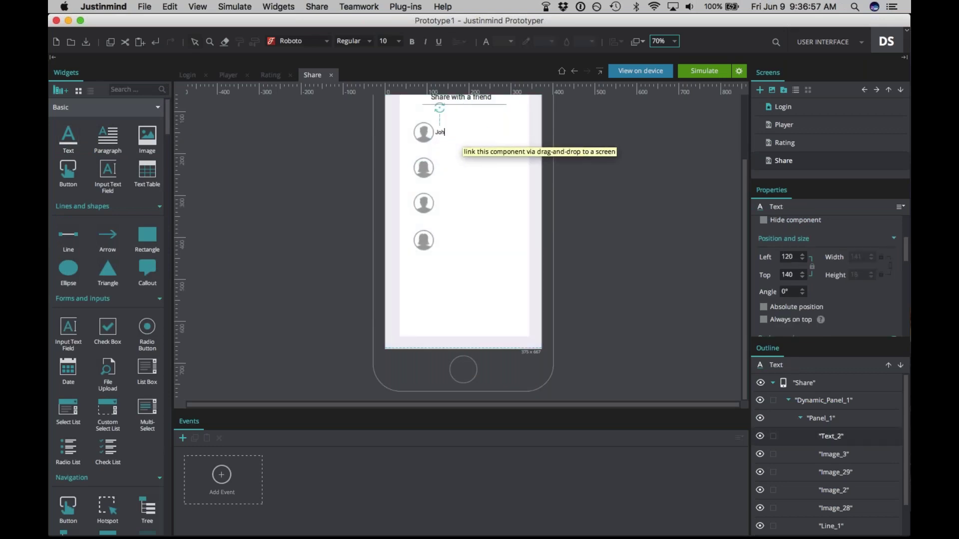
{"action": "type", "text": "n Doe"}
{"action": "key", "text": "Escape"}
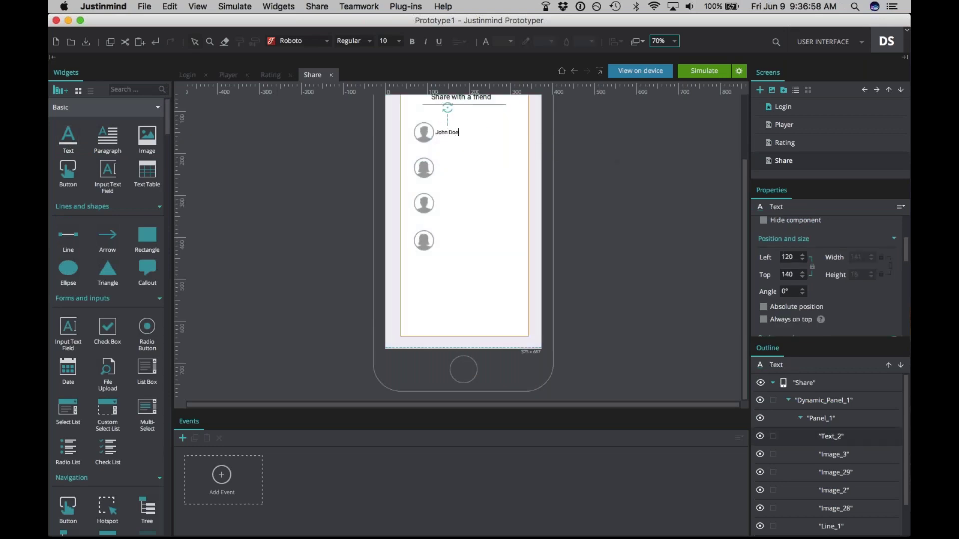
{"action": "left_click", "coordinate": [461, 153]}
{"action": "left_click_drag", "start_coordinate": [443, 131], "coordinate": [447, 131]}
{"action": "left_click_drag", "start_coordinate": [69, 135], "coordinate": [446, 168]}
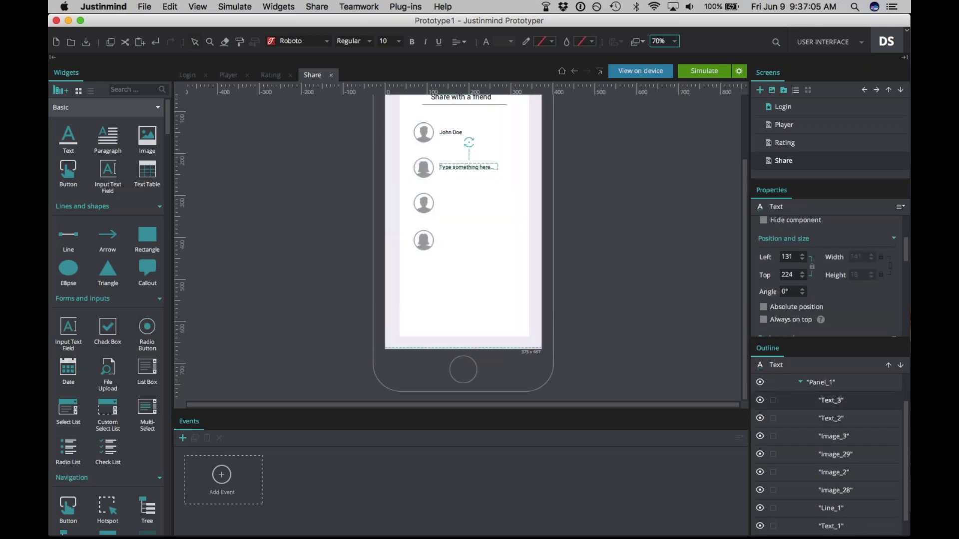
{"action": "type", "text": "Jane Doe"}
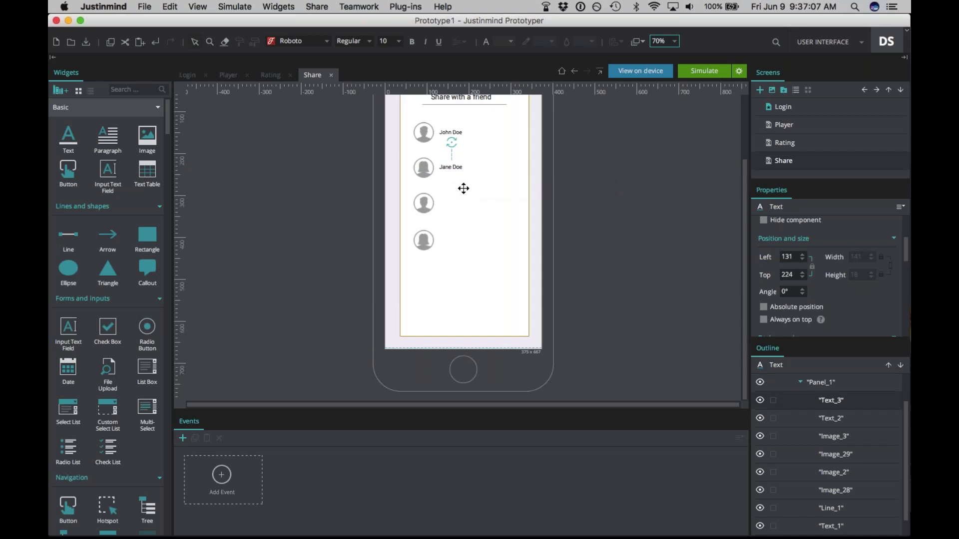
{"action": "left_click", "coordinate": [464, 188]}
- Add contact name text labels beside the third and fourth avatars
{"action": "left_click_drag", "start_coordinate": [68, 135], "coordinate": [442, 201]}
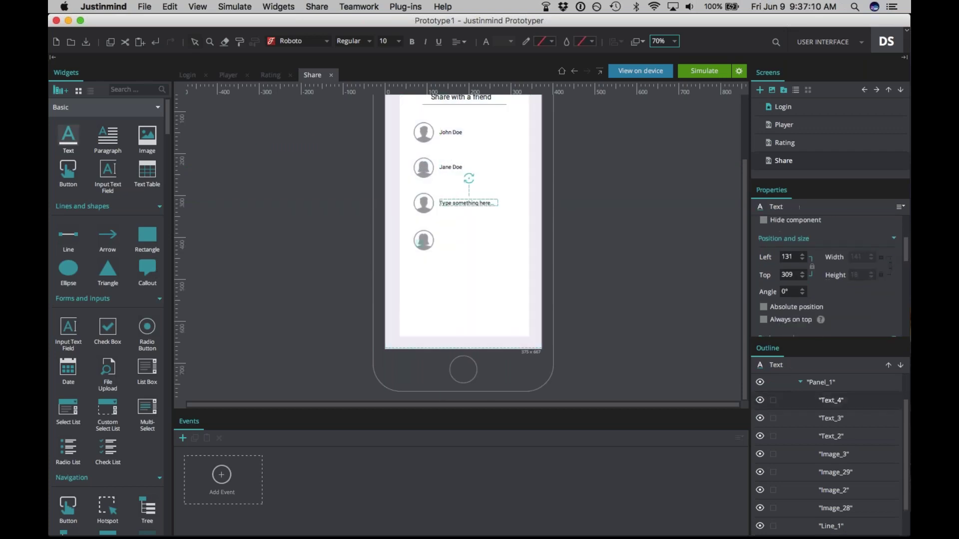
{"action": "double_click", "coordinate": [456, 201]}
{"action": "type", "text": "Robert"}
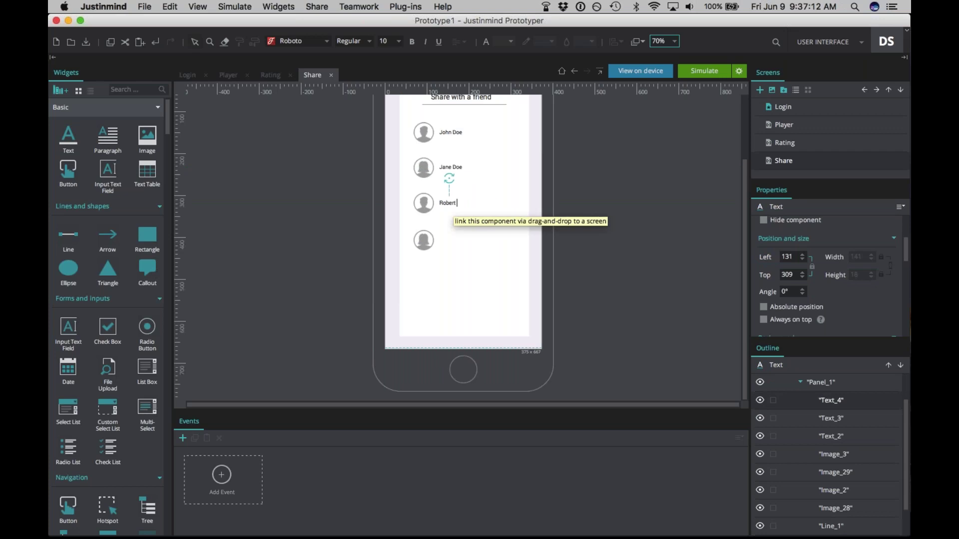
{"action": "type", "text": " Diaz"}
{"action": "left_click", "coordinate": [457, 239]}
{"action": "left_click_drag", "start_coordinate": [69, 135], "coordinate": [442, 240]}
{"action": "double_click", "coordinate": [442, 240]}
{"action": "type", "text": "Linda Dia"}
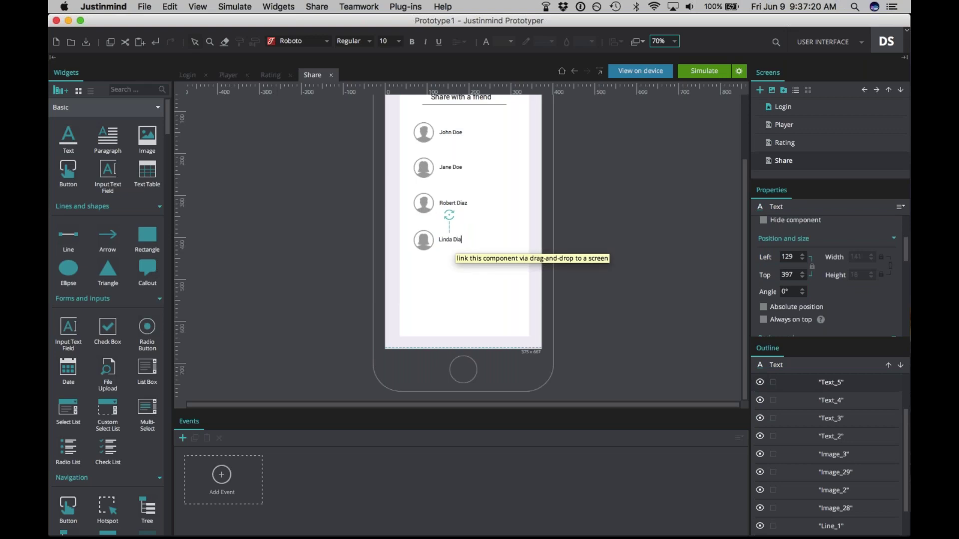
{"action": "left_click", "coordinate": [464, 259]}
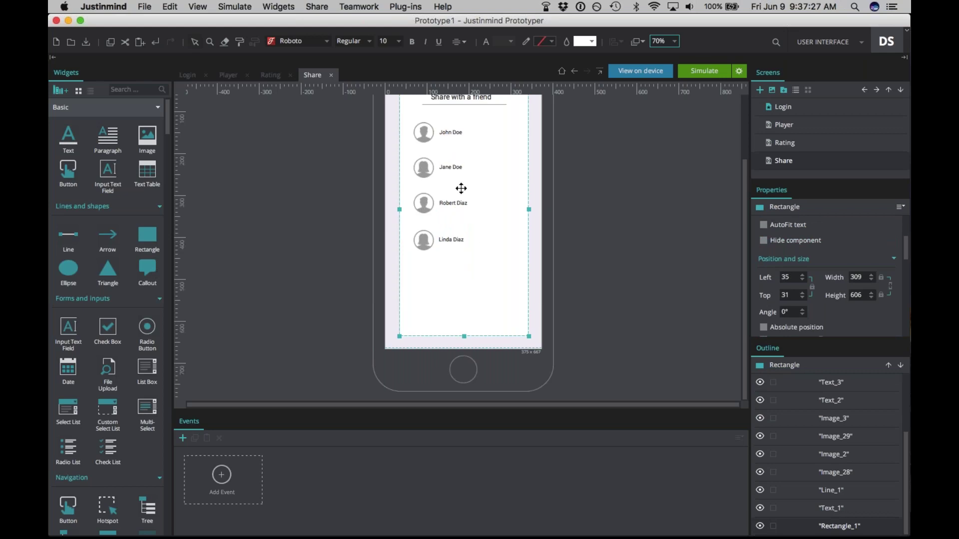
- Select all four contact name labels and change their font size from 10 to 12
{"action": "left_click", "coordinate": [446, 133]}
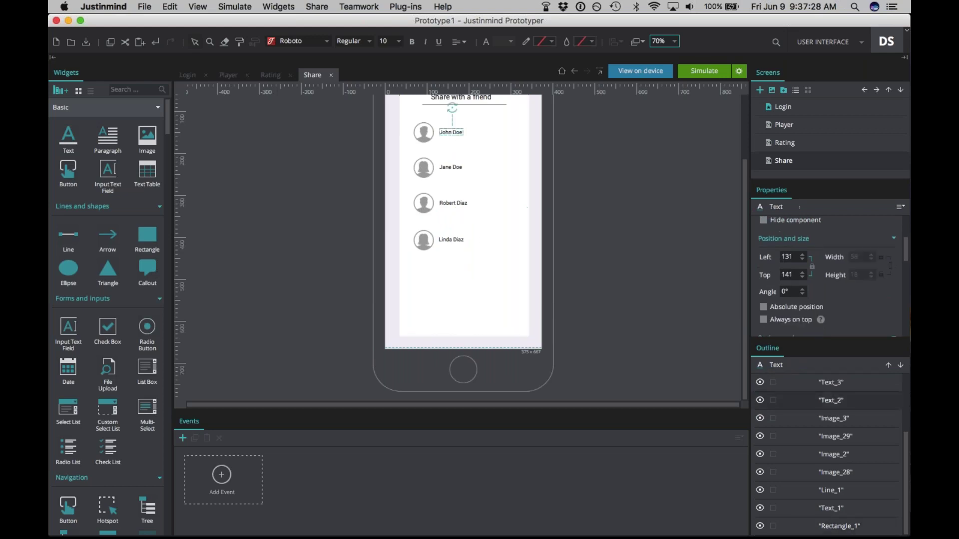
{"action": "left_click", "coordinate": [449, 167], "text": "shift"}
{"action": "left_click", "coordinate": [449, 202], "text": "shift"}
{"action": "left_click", "coordinate": [446, 239], "text": "shift"}
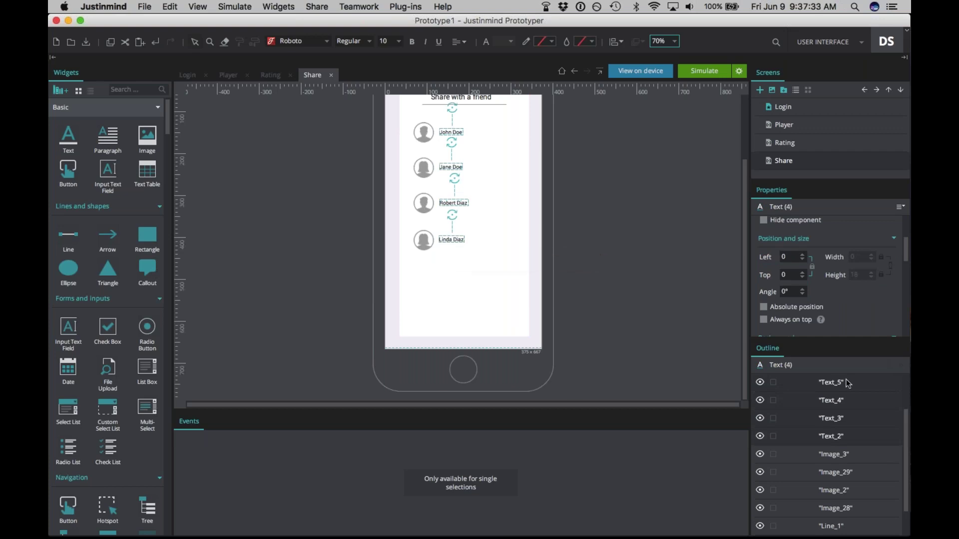
{"action": "scroll", "coordinate": [857, 428], "scroll_direction": "up", "scroll_amount": 2}
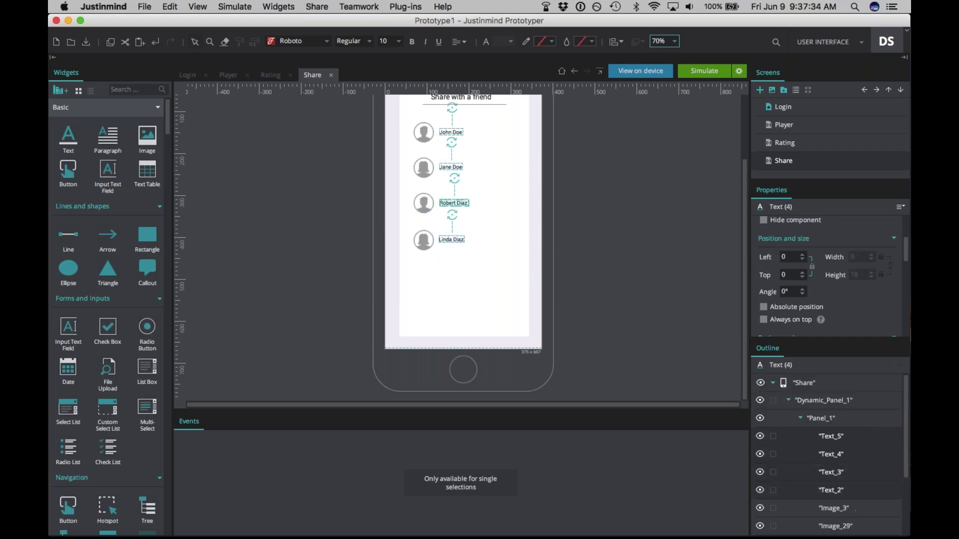
{"action": "scroll", "coordinate": [906, 284], "scroll_direction": "down", "scroll_amount": 5}
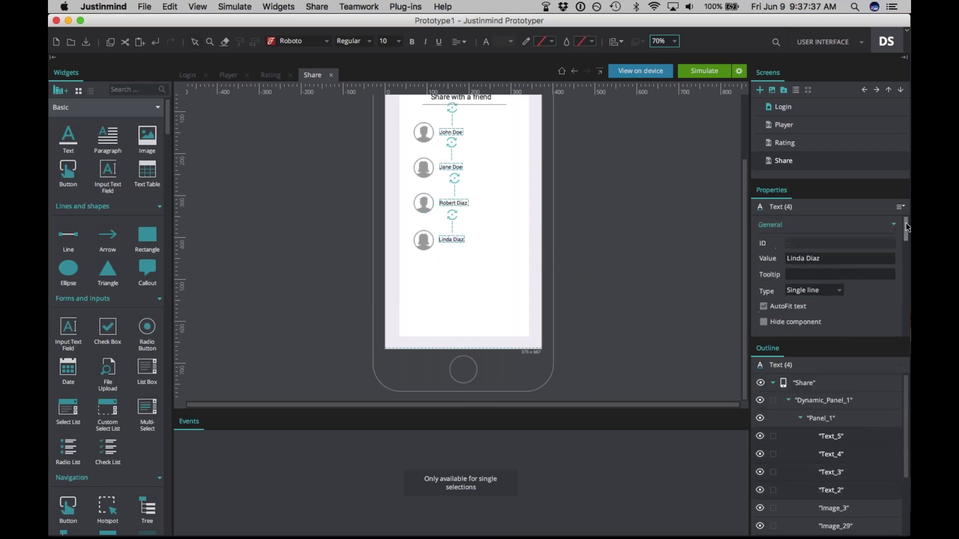
{"action": "scroll", "coordinate": [905, 279], "scroll_direction": "down", "scroll_amount": 2}
{"action": "double_click", "coordinate": [869, 276]}
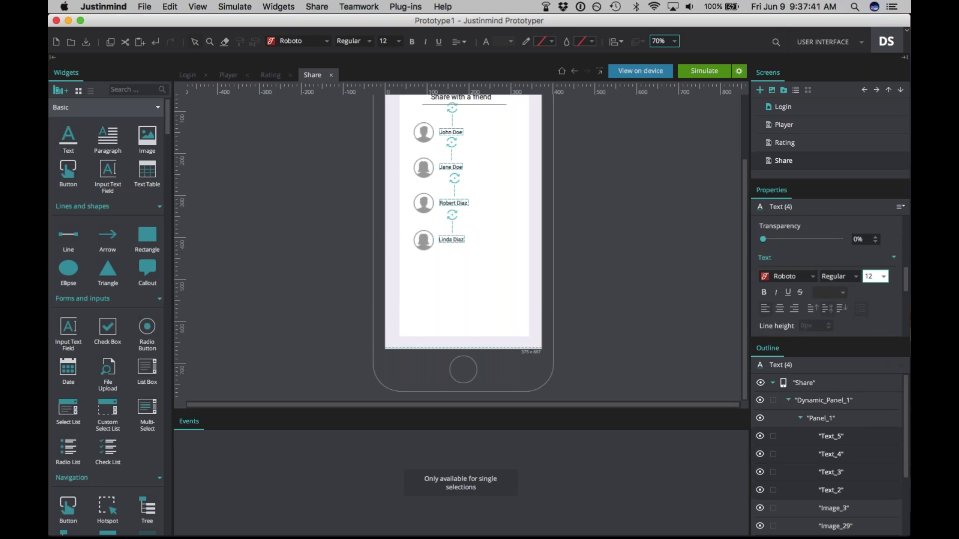
{"action": "type", "text": "12"}
{"action": "key", "text": "Return"}
{"action": "left_click", "coordinate": [450, 265]}
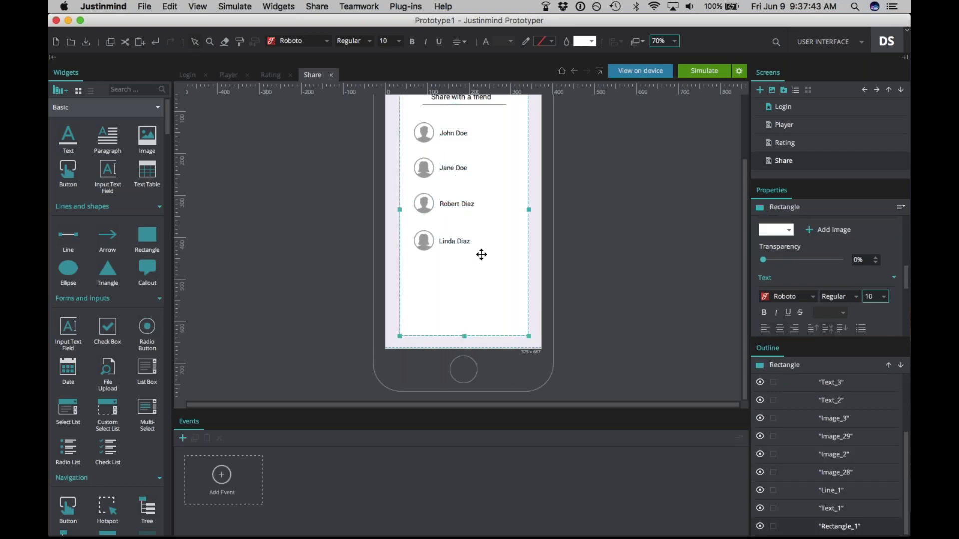
{"action": "scroll", "coordinate": [472, 255], "scroll_direction": "up", "scroll_amount": 3}
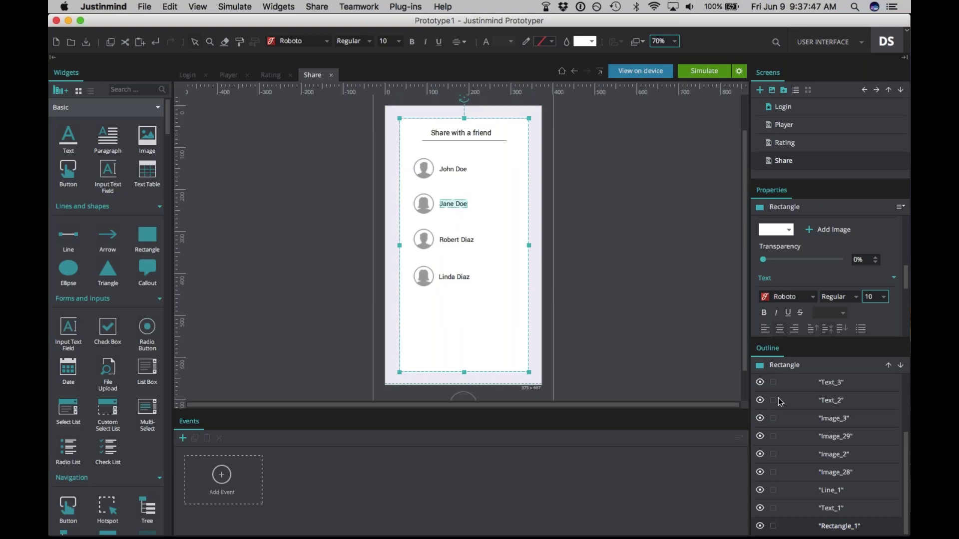
{"action": "scroll", "coordinate": [864, 421], "scroll_direction": "up", "scroll_amount": 3}
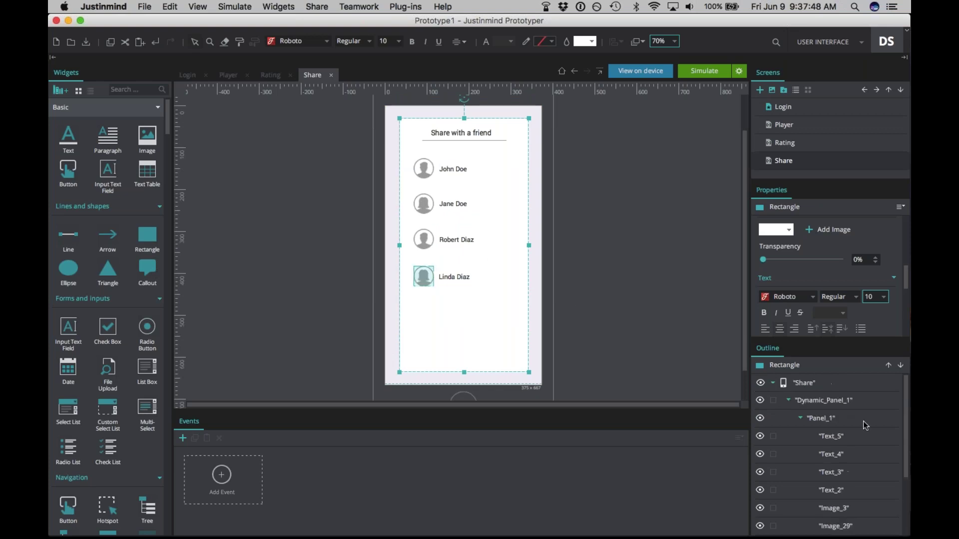
- Add a new empty Panel_2 state to the friend-list dynamic panel
{"action": "left_click", "coordinate": [821, 420]}
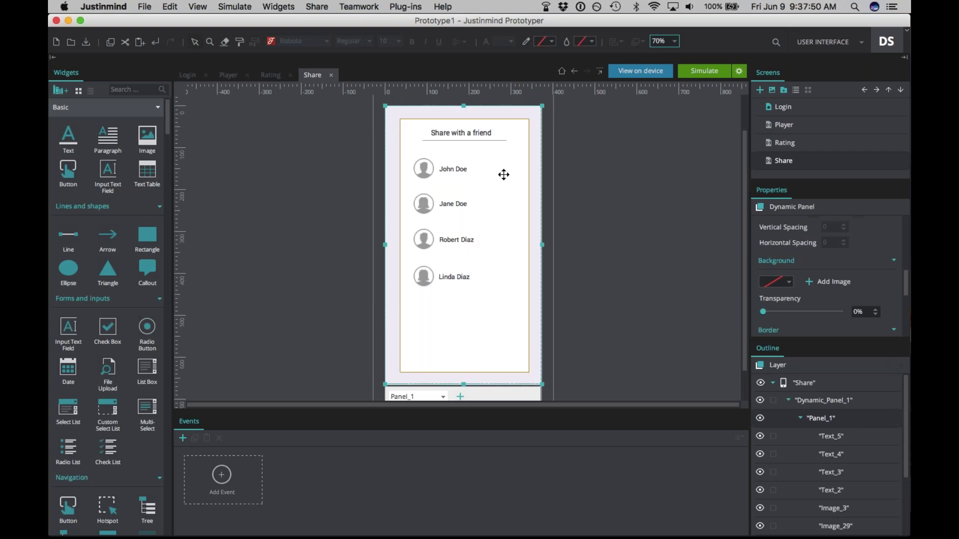
{"action": "scroll", "coordinate": [504, 175], "scroll_direction": "down", "scroll_amount": 2}
{"action": "left_click", "coordinate": [460, 361]}
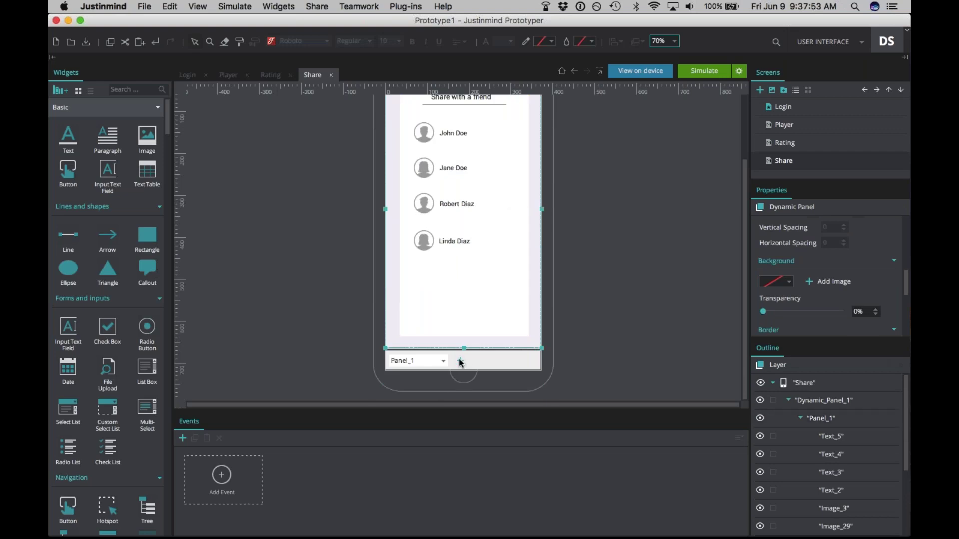
{"action": "scroll", "coordinate": [469, 319], "scroll_direction": "up", "scroll_amount": 4}
{"action": "scroll", "coordinate": [469, 320], "scroll_direction": "down", "scroll_amount": 2}
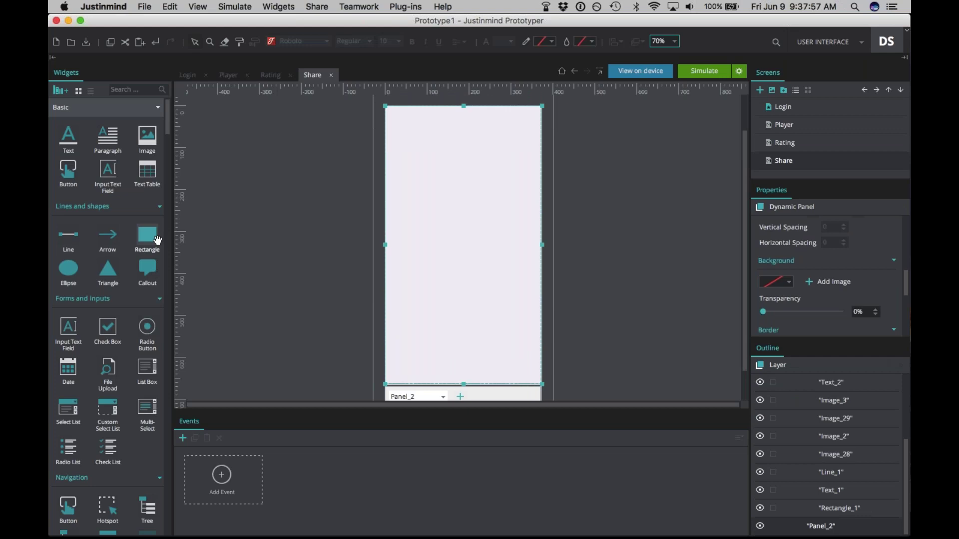
- Fill Panel_2 with a borderless white rectangle and place a text widget near its top
{"action": "left_click_drag", "start_coordinate": [157, 240], "coordinate": [402, 127]}
{"action": "left_click_drag", "start_coordinate": [461, 165], "coordinate": [529, 373]}
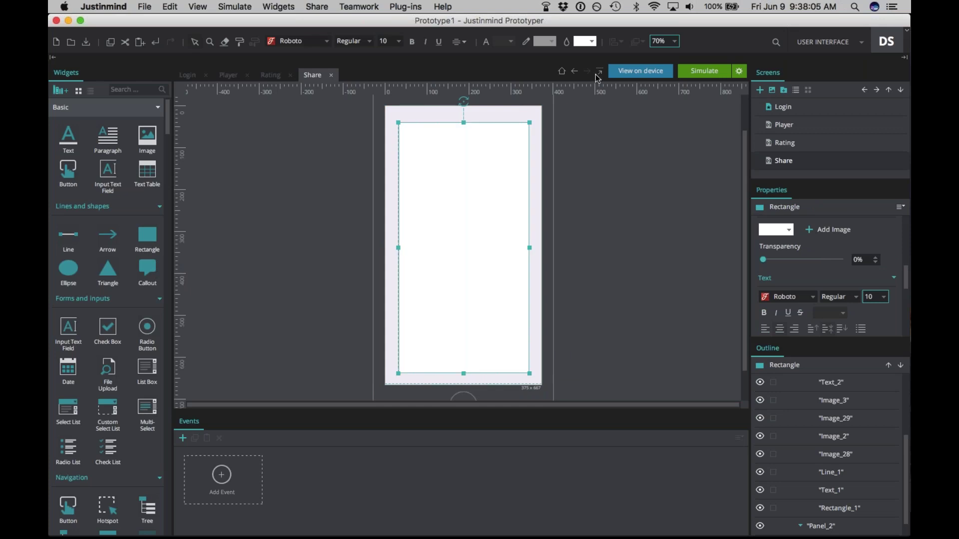
{"action": "left_click", "coordinate": [548, 41]}
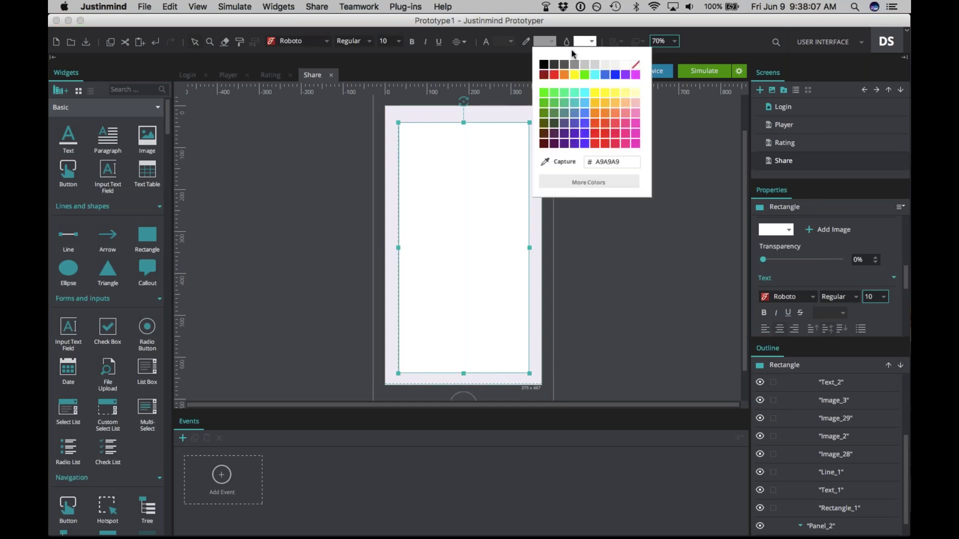
{"action": "left_click", "coordinate": [635, 67]}
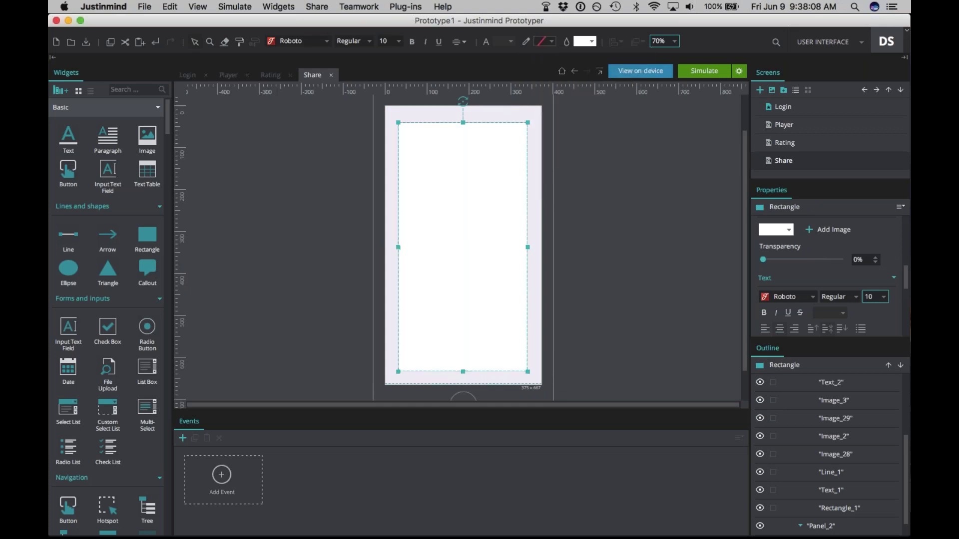
{"action": "left_click", "coordinate": [533, 122]}
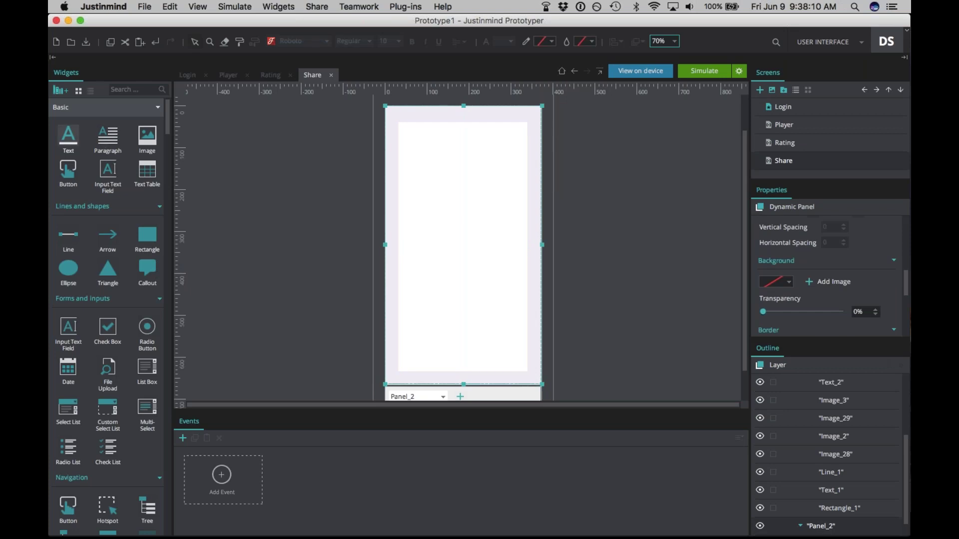
{"action": "left_click_drag", "start_coordinate": [69, 135], "coordinate": [439, 139]}
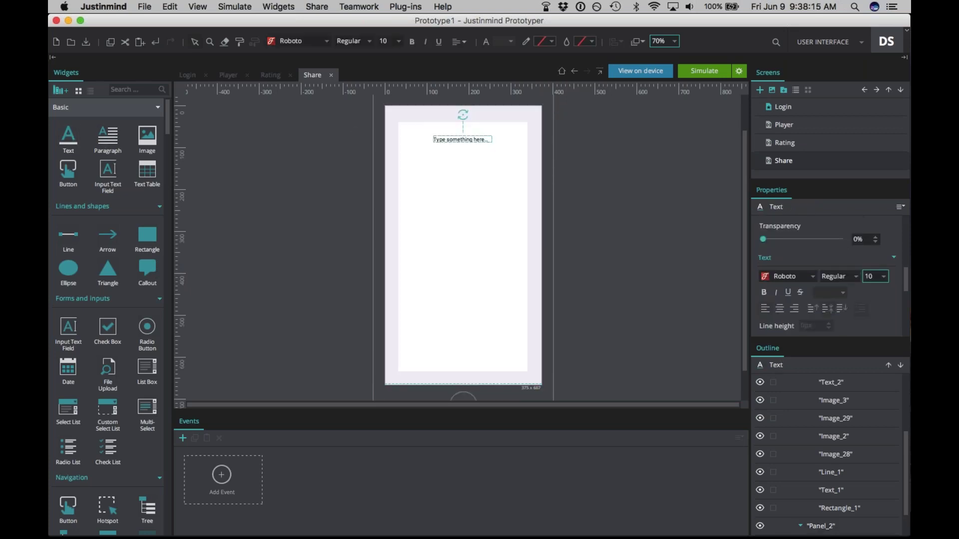
- Make the Panel_2 heading read 'Confirm your message' at 14 pt, centred near the top
{"action": "type", "text": "Confirm your message"}
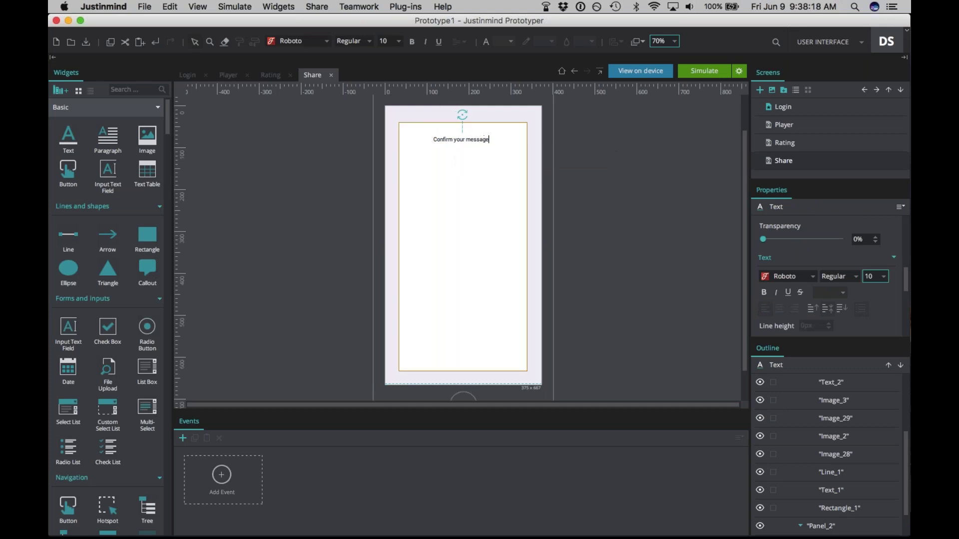
{"action": "key", "text": "Escape"}
{"action": "left_click", "coordinate": [460, 139]}
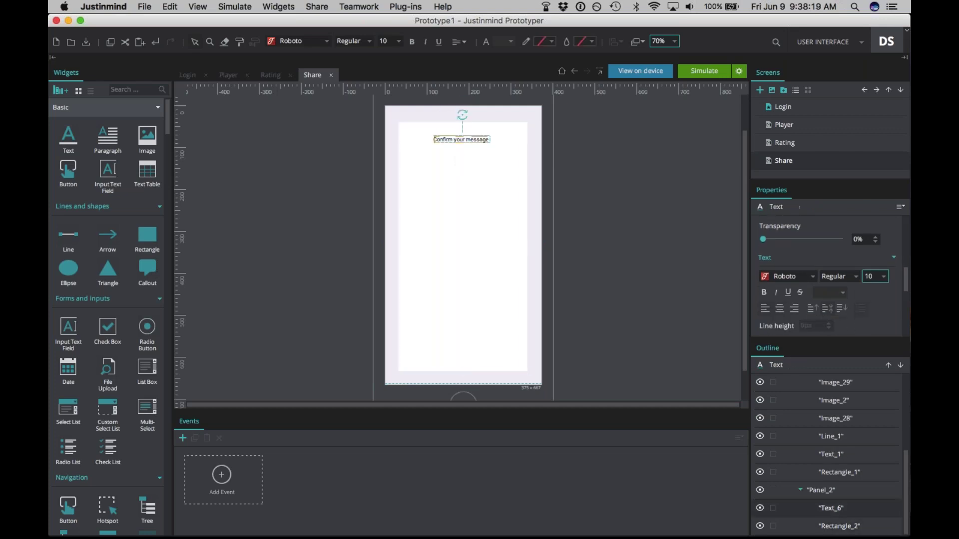
{"action": "left_click", "coordinate": [869, 276]}
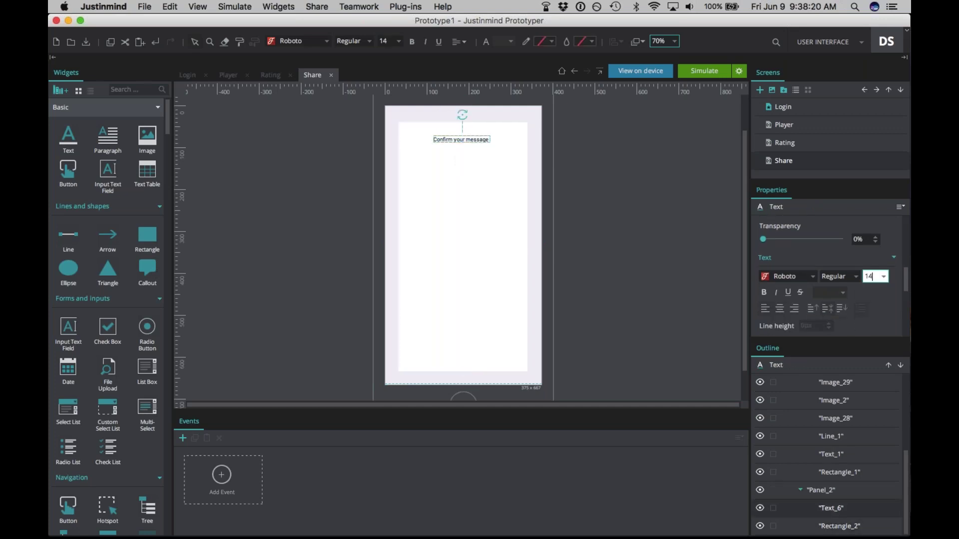
{"action": "type", "text": "14"}
{"action": "key", "text": "Return"}
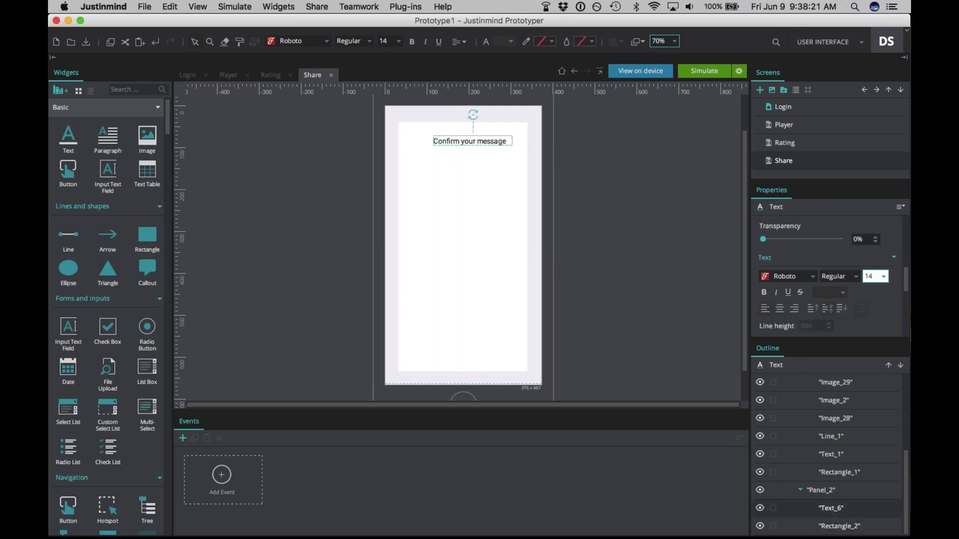
{"action": "left_click_drag", "start_coordinate": [458, 141], "coordinate": [452, 141]}
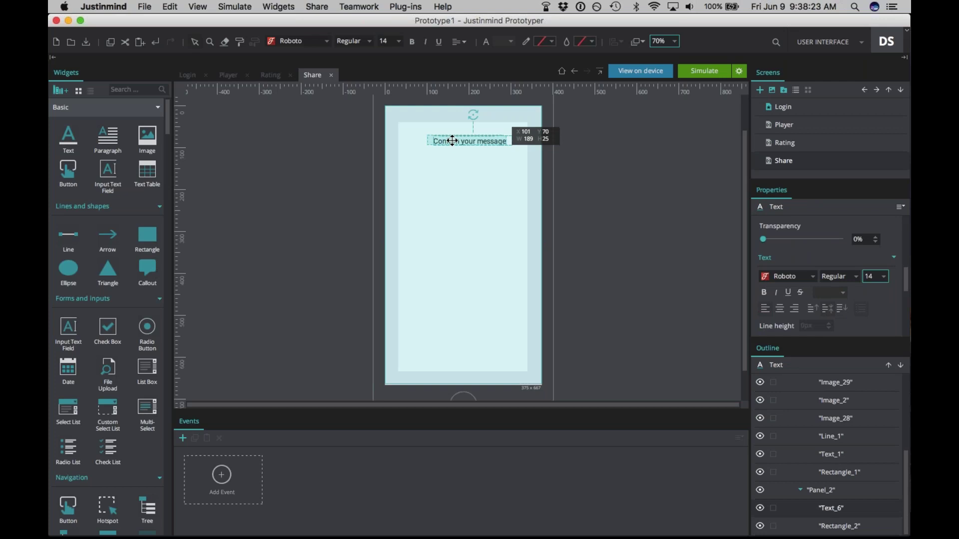
{"action": "left_click_drag", "start_coordinate": [451, 141], "coordinate": [444, 142]}
{"action": "left_click", "coordinate": [454, 177]}
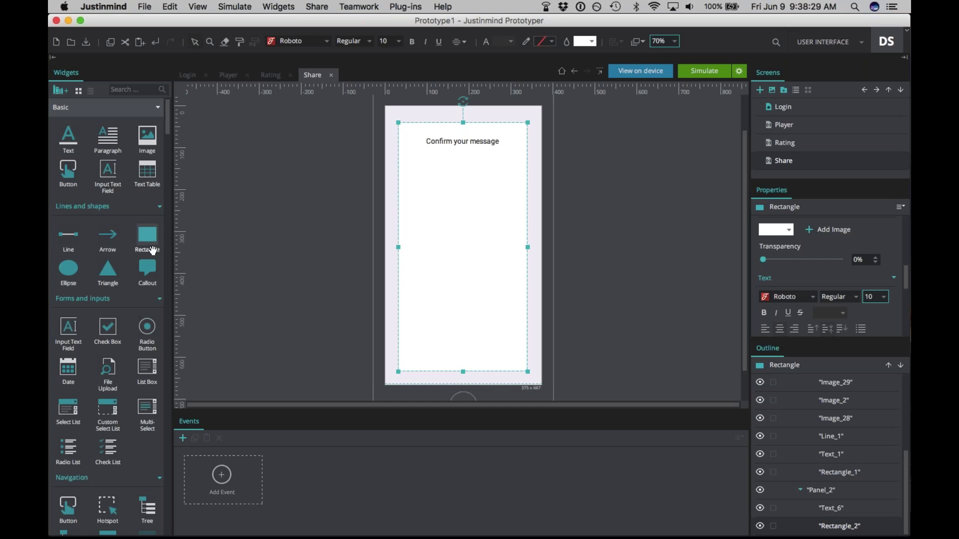
- Draw a rectangle below the heading and fill it light grey
{"action": "left_click_drag", "start_coordinate": [152, 250], "coordinate": [521, 235]}
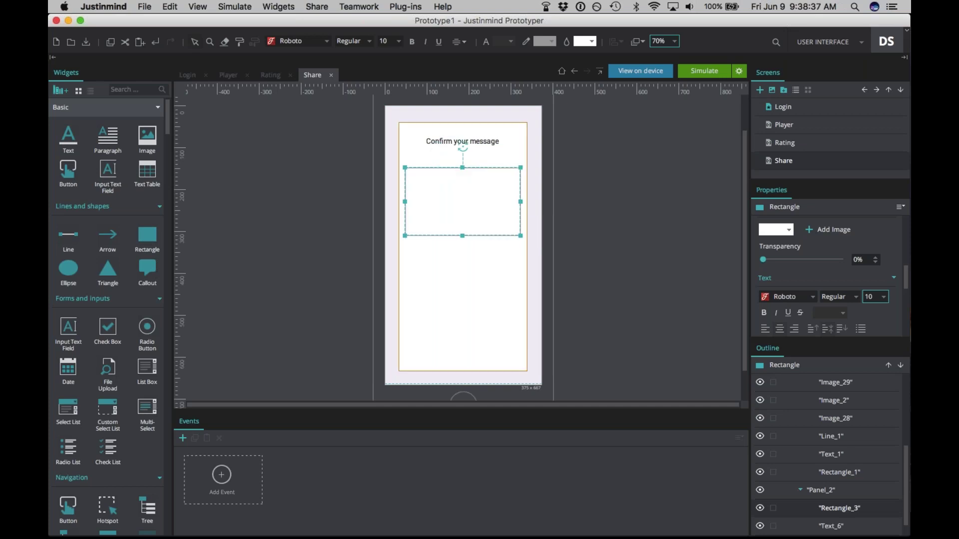
{"action": "left_click", "coordinate": [579, 42]}
{"action": "left_click", "coordinate": [636, 67]}
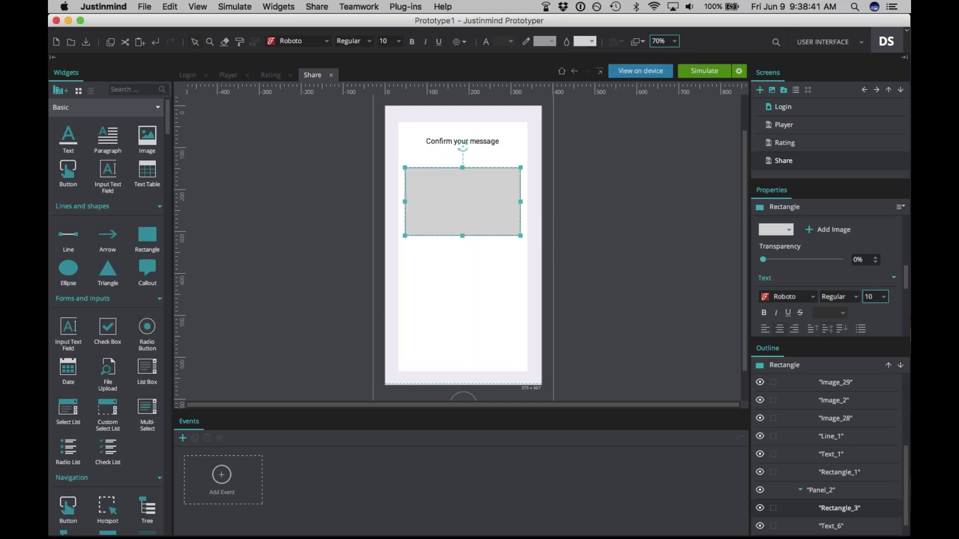
{"action": "left_click", "coordinate": [501, 284]}
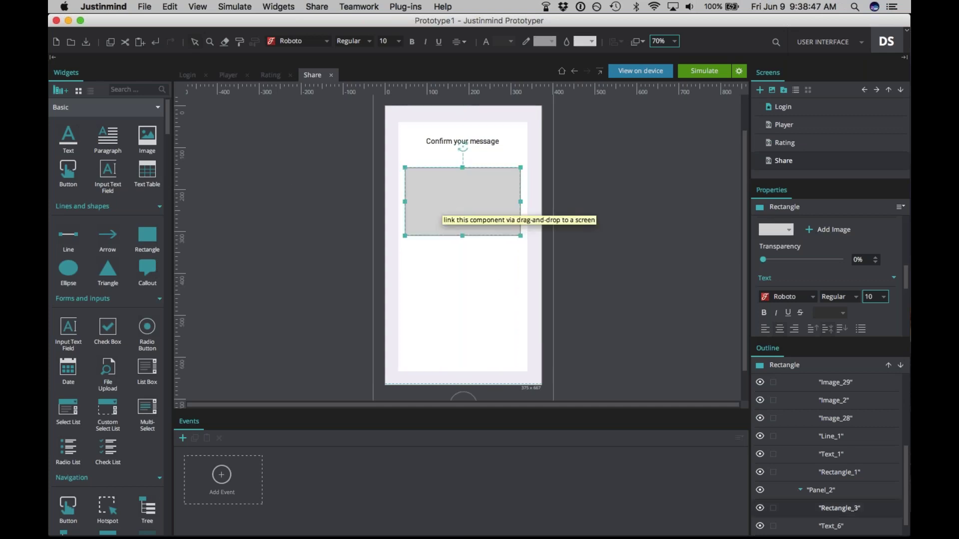
- Write the message "Hey! I just rated the track 'Genesis" by Apocalyptica on RateMyMusic. Check it out." in the grey box
{"action": "double_click", "coordinate": [442, 200]}
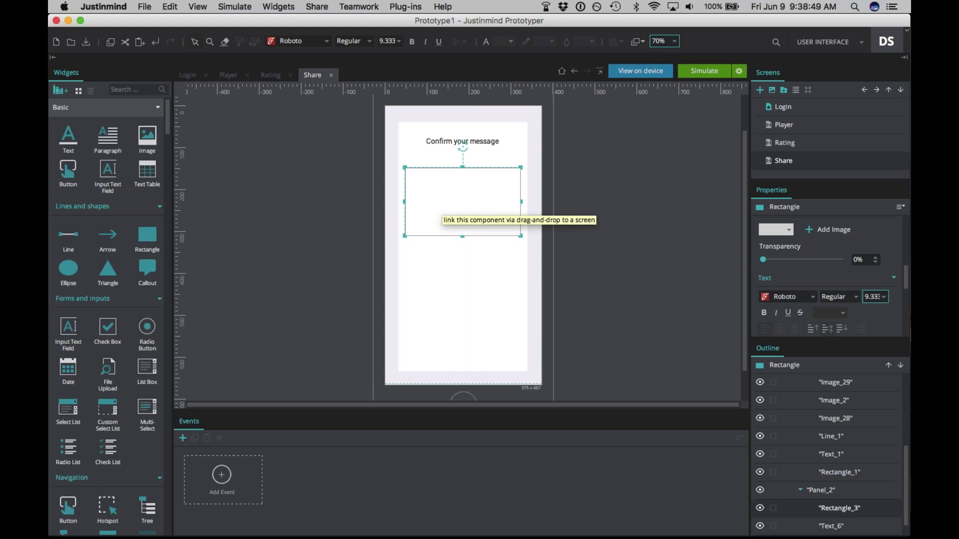
{"action": "type", "text": "Hey! I just rated the track 'Genesis\" by Apocalypti"}
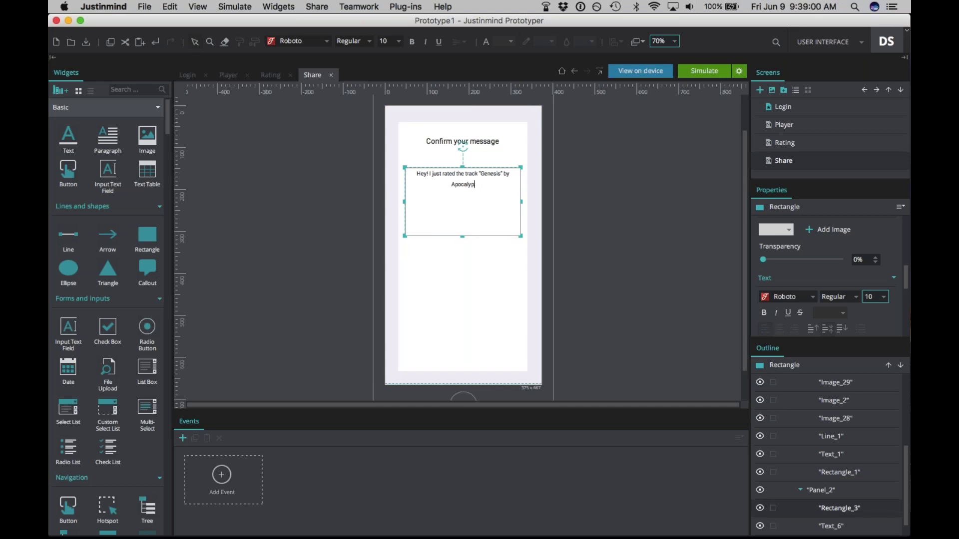
{"action": "type", "text": "ca on RateMyMusic. Check it out."}
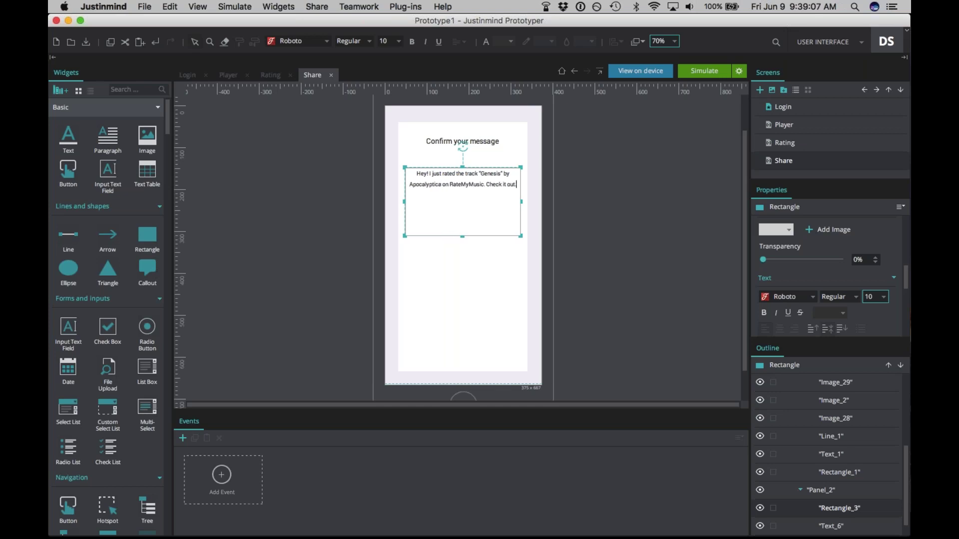
{"action": "key", "text": "Escape"}
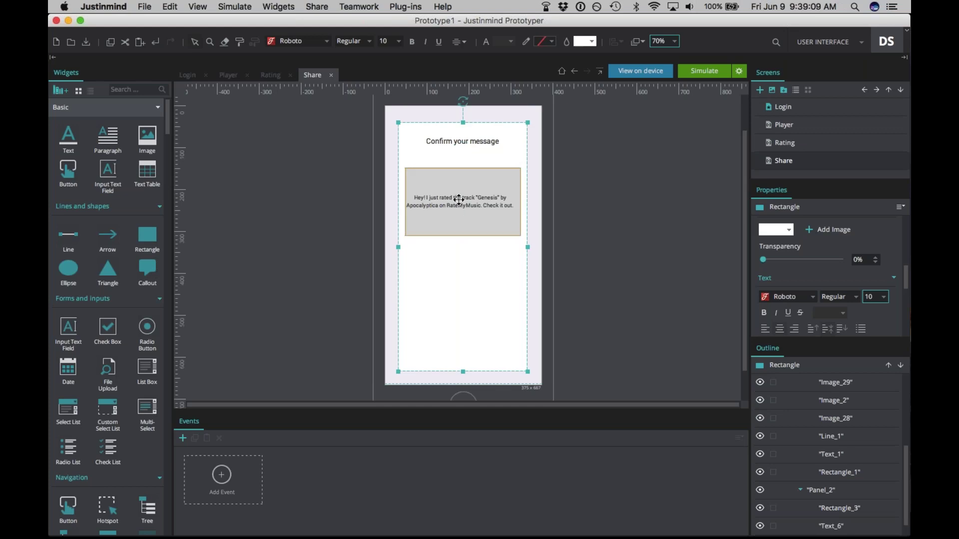
- Set the message text's line height to 30px
{"action": "left_click", "coordinate": [464, 217]}
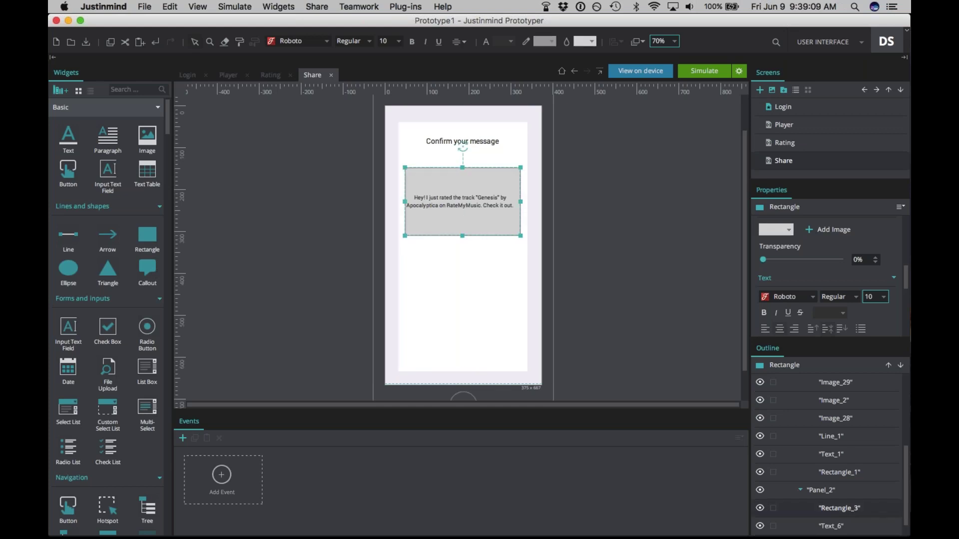
{"action": "double_click", "coordinate": [461, 211]}
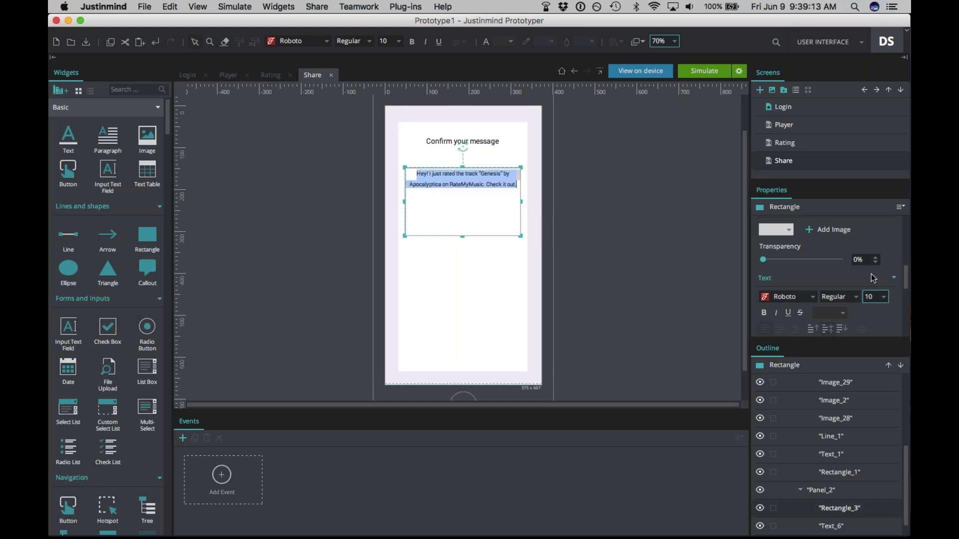
{"action": "scroll", "coordinate": [874, 279], "scroll_direction": "down", "scroll_amount": 2}
{"action": "key", "text": "Escape"}
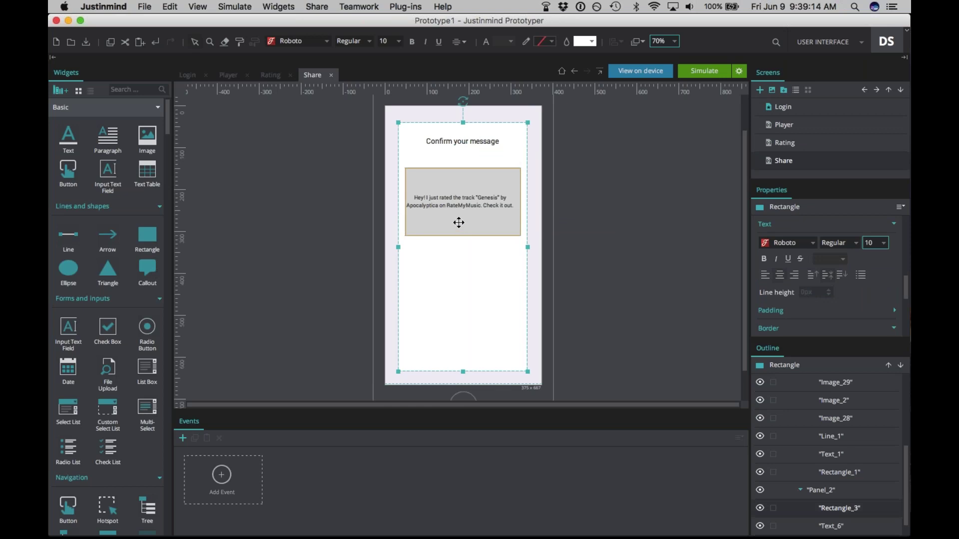
{"action": "left_click", "coordinate": [799, 292]}
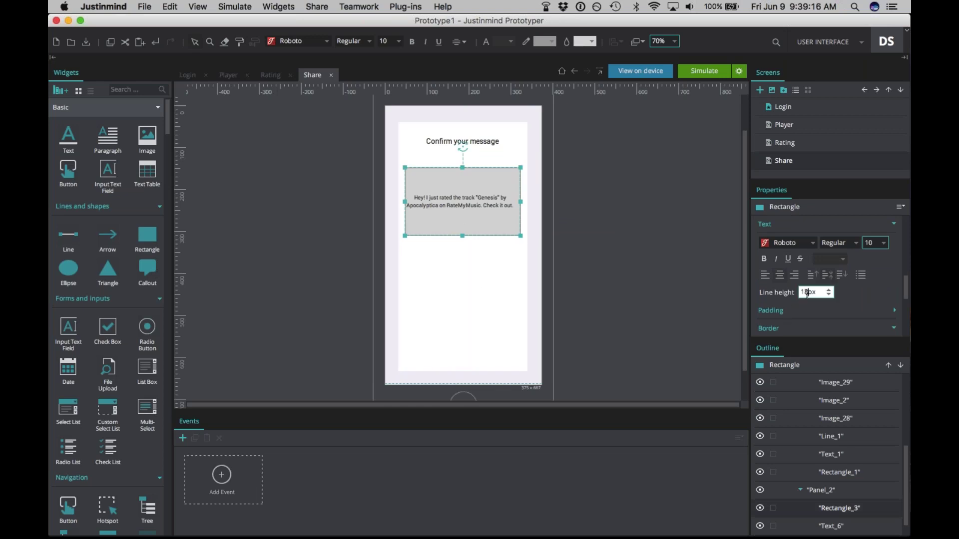
{"action": "key", "text": "Return"}
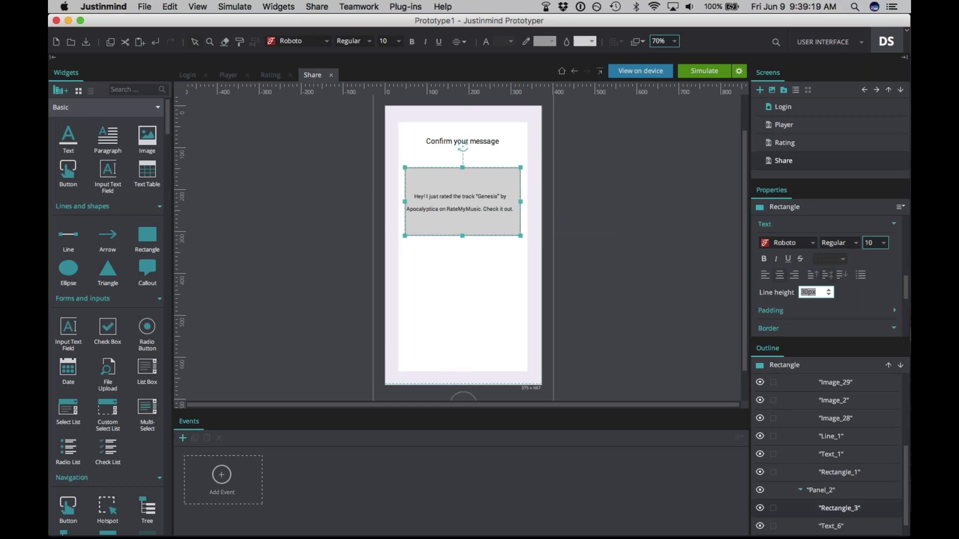
{"action": "left_click", "coordinate": [487, 195]}
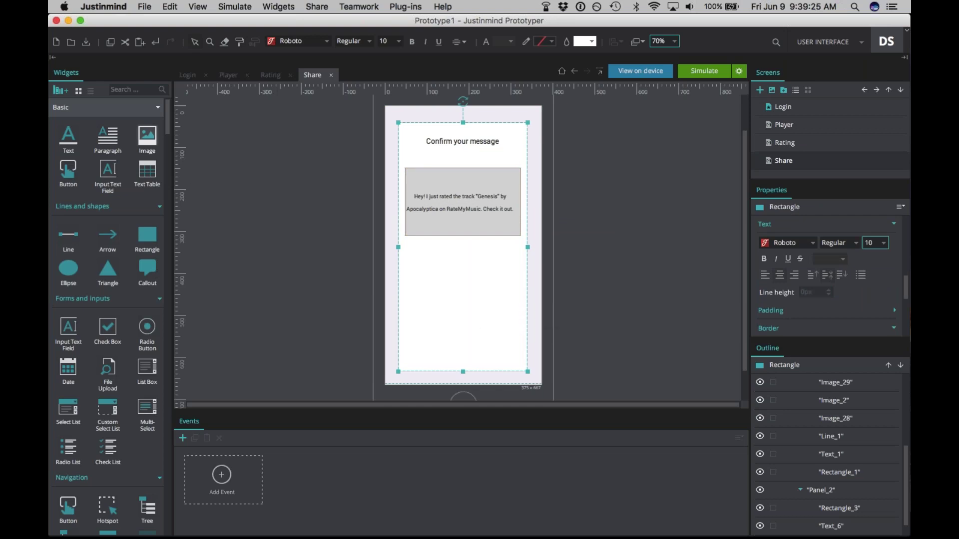
- Place a button below the message and label it Share
{"action": "left_click_drag", "start_coordinate": [68, 170], "coordinate": [448, 265]}
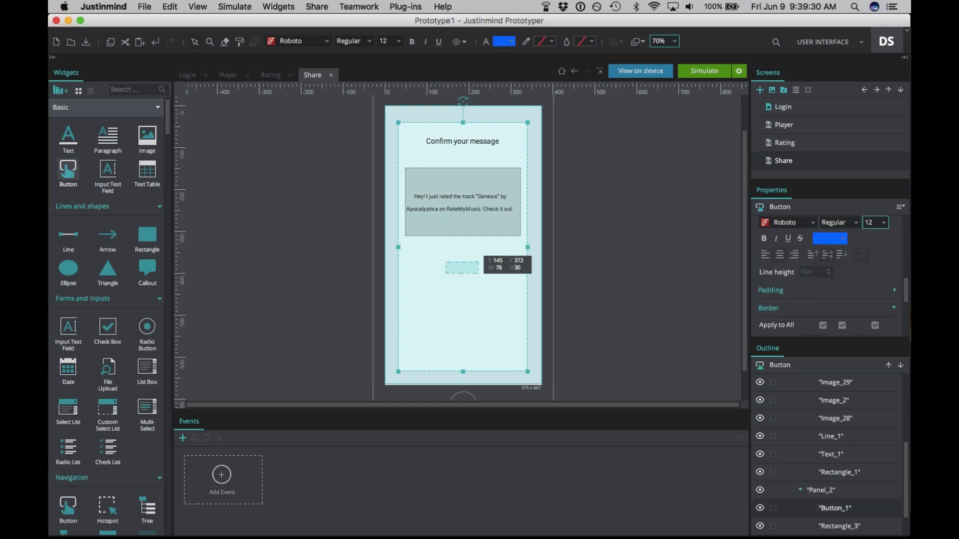
{"action": "double_click", "coordinate": [461, 267]}
{"action": "type", "text": "Share"}
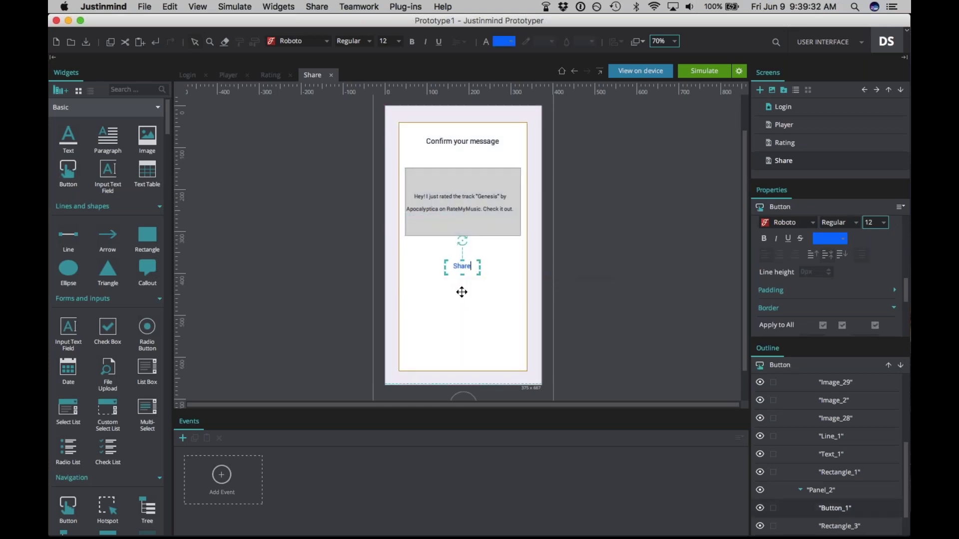
{"action": "left_click", "coordinate": [460, 289]}
- Give the Share button a grey border and a white fill
{"action": "left_click", "coordinate": [457, 269]}
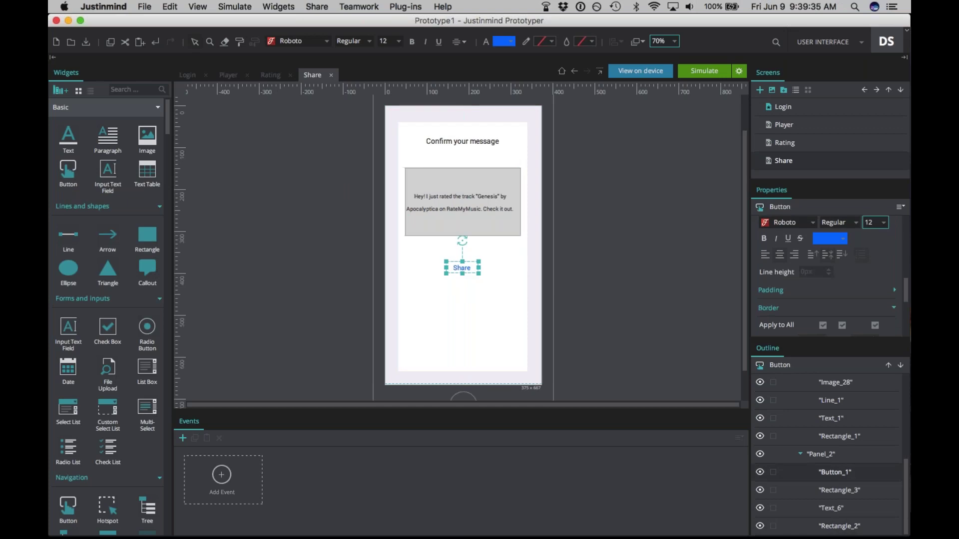
{"action": "left_click", "coordinate": [551, 42]}
{"action": "left_click", "coordinate": [576, 64]}
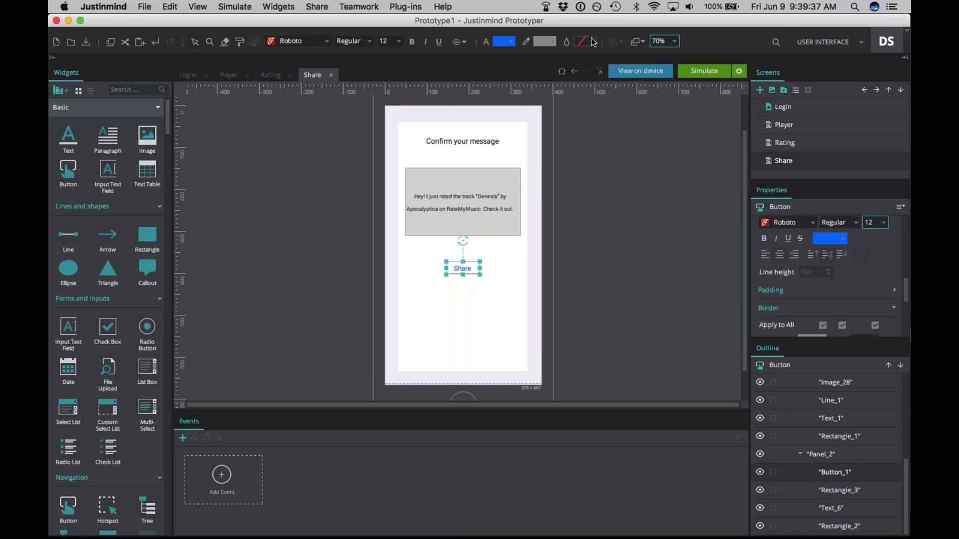
{"action": "left_click", "coordinate": [591, 41]}
{"action": "left_click", "coordinate": [645, 65]}
{"action": "left_click", "coordinate": [487, 307]}
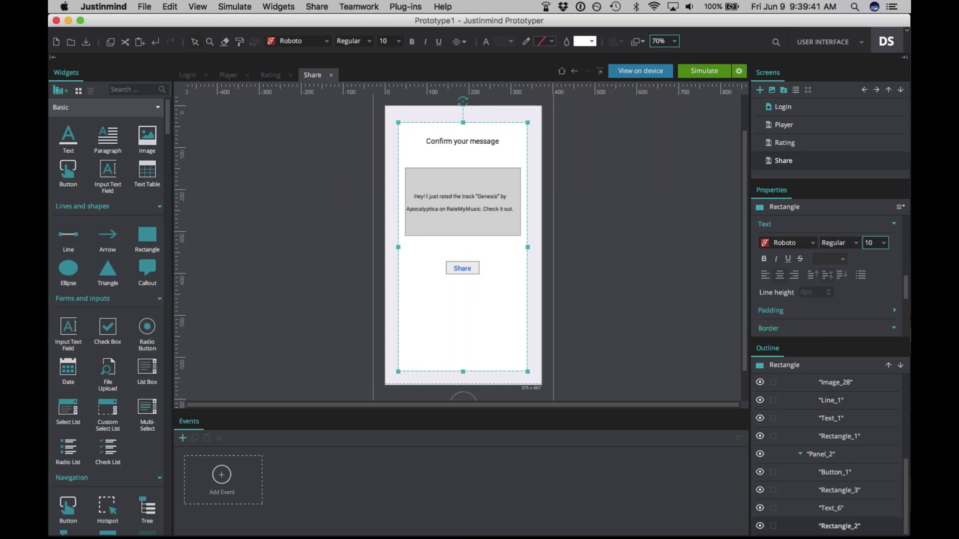
- Add a headphones icon sized 100×100, centred below the Share button
{"action": "left_click", "coordinate": [131, 89]}
{"action": "type", "text": "headph"}
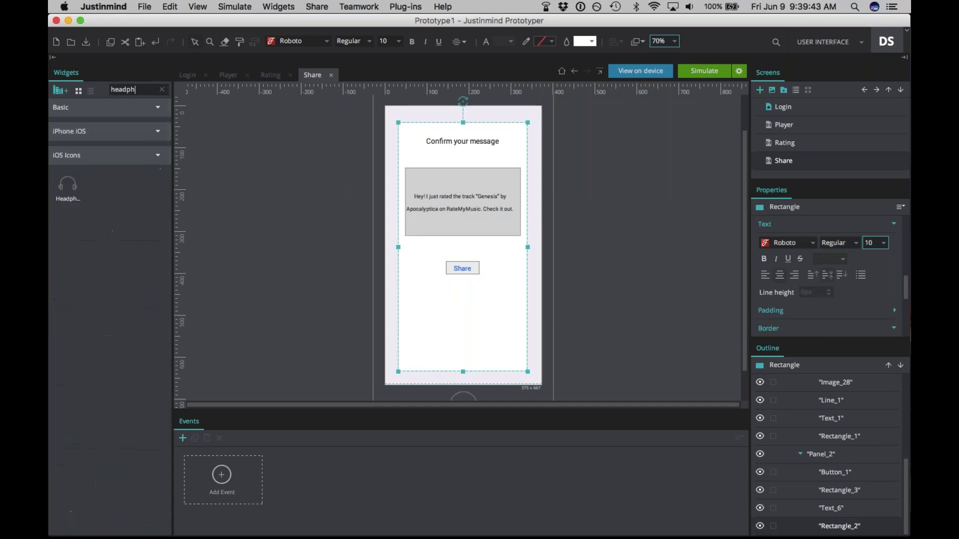
{"action": "left_click_drag", "start_coordinate": [68, 185], "coordinate": [460, 313]}
{"action": "scroll", "coordinate": [875, 274], "scroll_direction": "down", "scroll_amount": 5}
{"action": "scroll", "coordinate": [875, 273], "scroll_direction": "up", "scroll_amount": 3}
{"action": "scroll", "coordinate": [875, 274], "scroll_direction": "up", "scroll_amount": 5}
{"action": "left_click", "coordinate": [855, 289]}
{"action": "type", "text": "100"}
{"action": "key", "text": "Tab"}
{"action": "type", "text": "100"}
{"action": "key", "text": "Return"}
{"action": "left_click_drag", "start_coordinate": [479, 323], "coordinate": [467, 319]}
- Colour the headphones icon blue
{"action": "scroll", "coordinate": [829, 274], "scroll_direction": "down", "scroll_amount": 5}
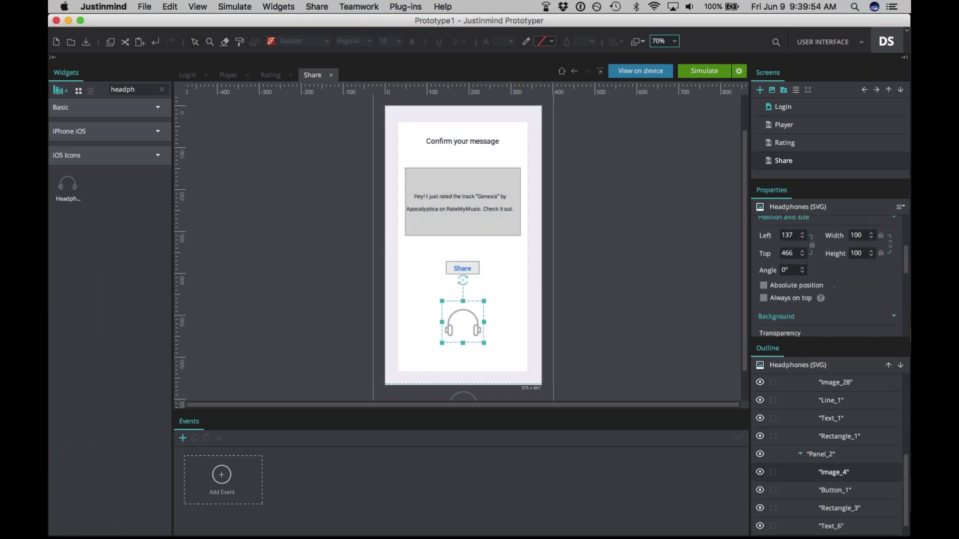
{"action": "left_click", "coordinate": [778, 279]}
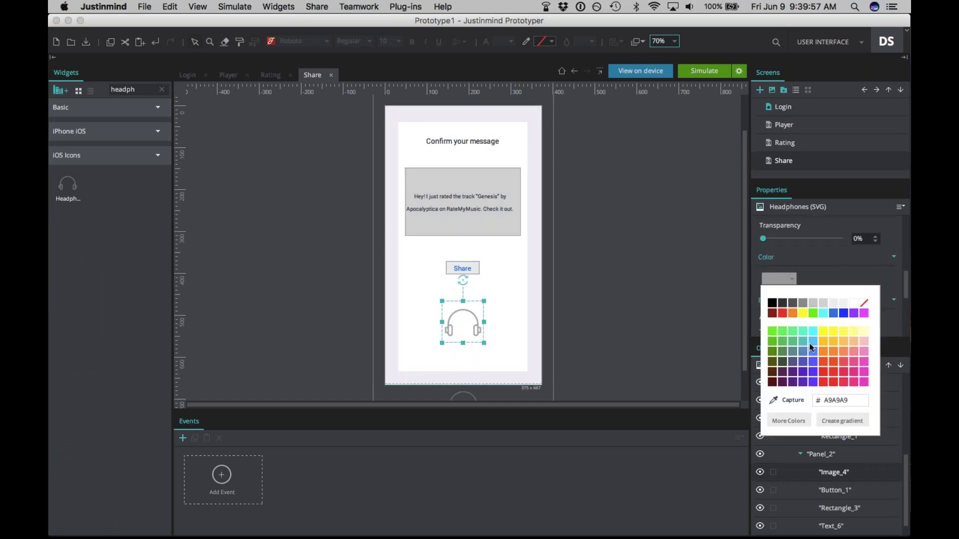
{"action": "left_click", "coordinate": [809, 343]}
{"action": "left_click", "coordinate": [494, 312]}
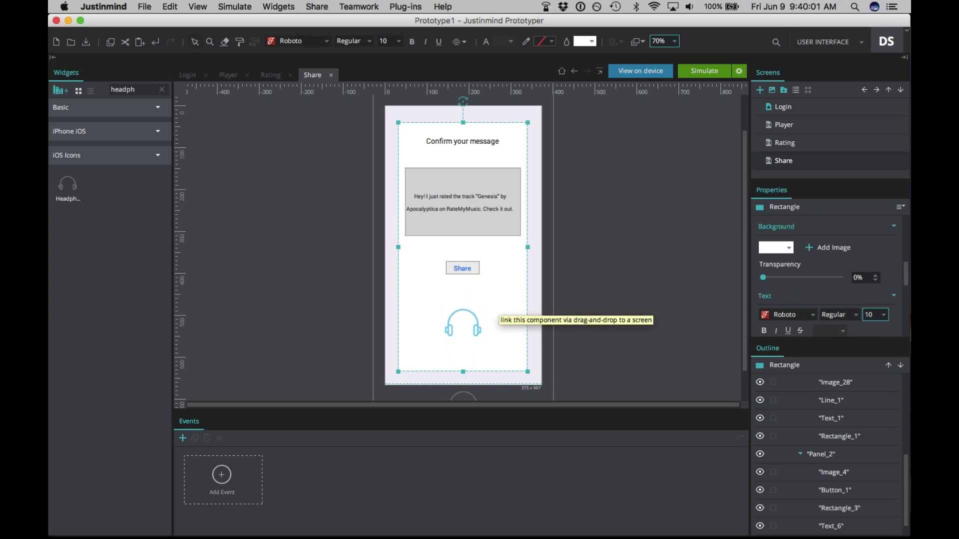
{"action": "scroll", "coordinate": [883, 460], "scroll_direction": "up", "scroll_amount": 5}
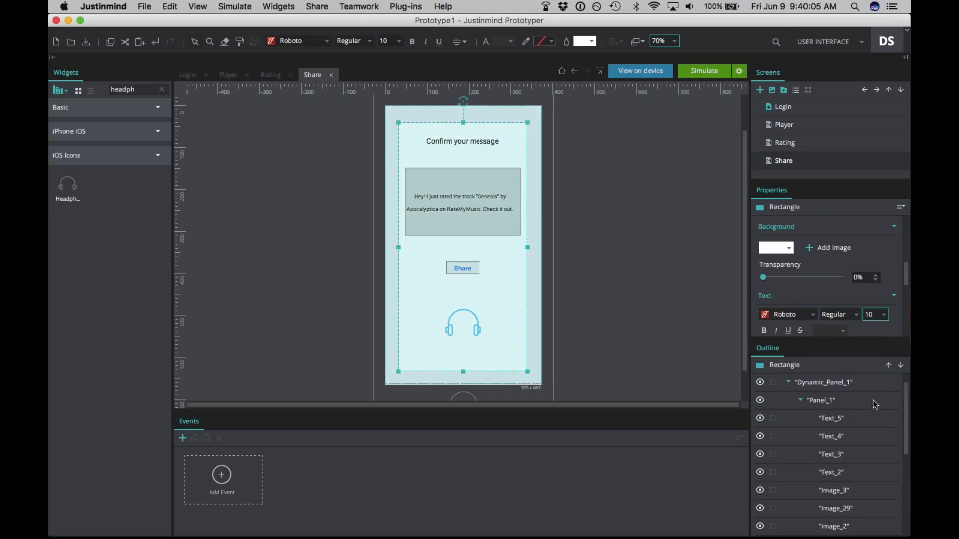
- Show the contact list panel and cover the first contact row with a 135-wide hotspot
{"action": "left_click", "coordinate": [840, 401]}
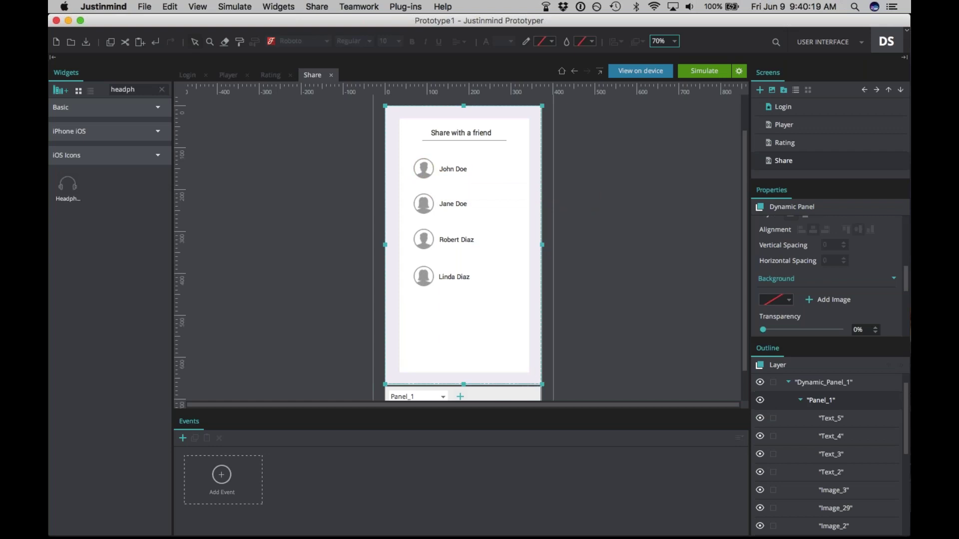
{"action": "left_click", "coordinate": [164, 90]}
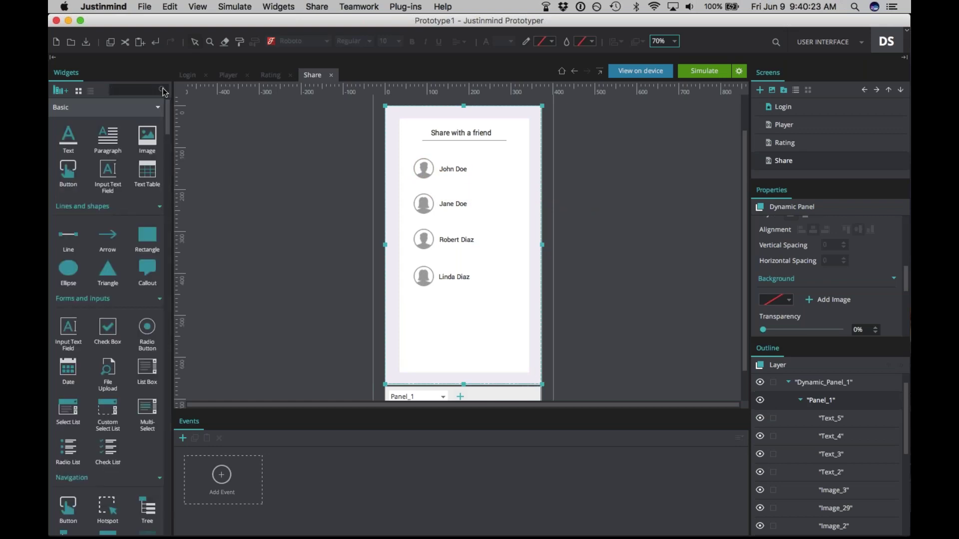
{"action": "scroll", "coordinate": [144, 356], "scroll_direction": "down", "scroll_amount": 5}
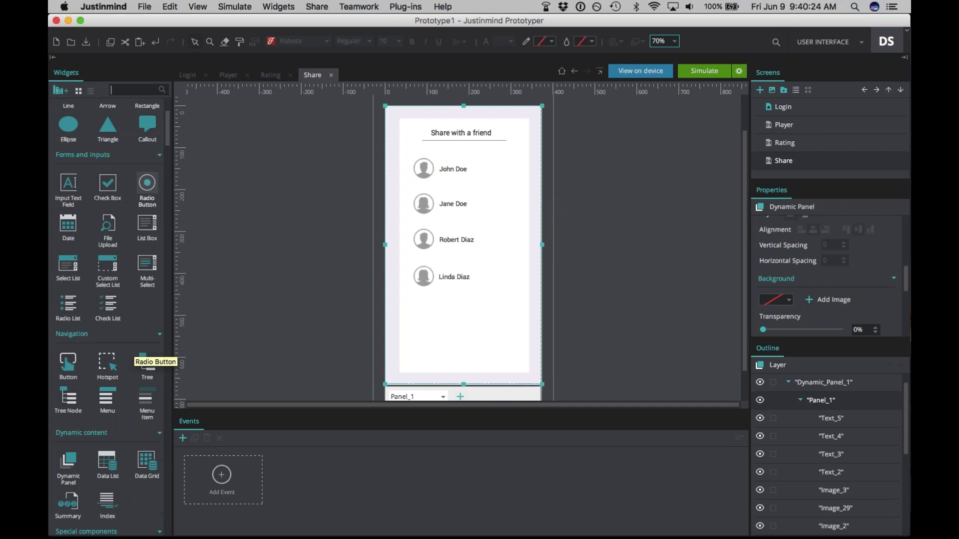
{"action": "left_click_drag", "start_coordinate": [107, 364], "coordinate": [442, 151]}
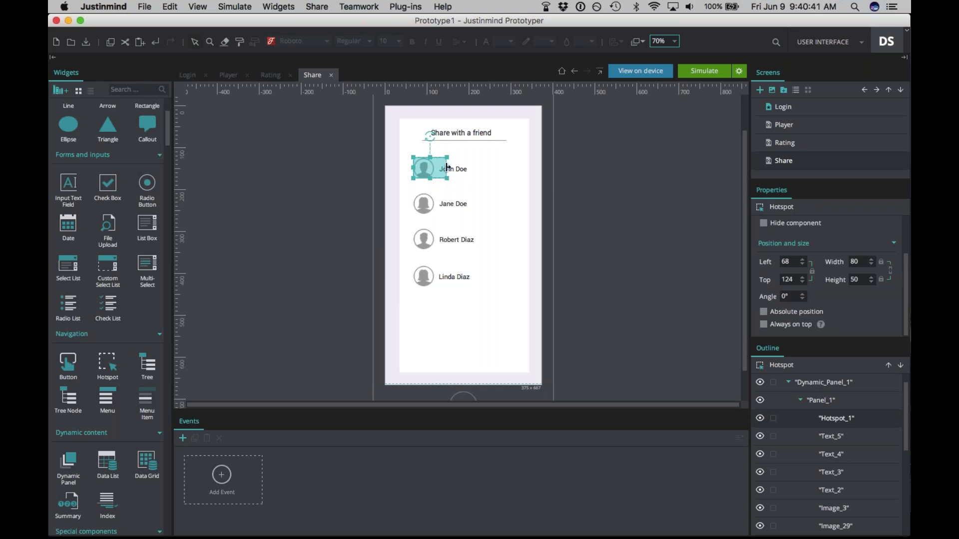
{"action": "left_click_drag", "start_coordinate": [447, 166], "coordinate": [472, 171]}
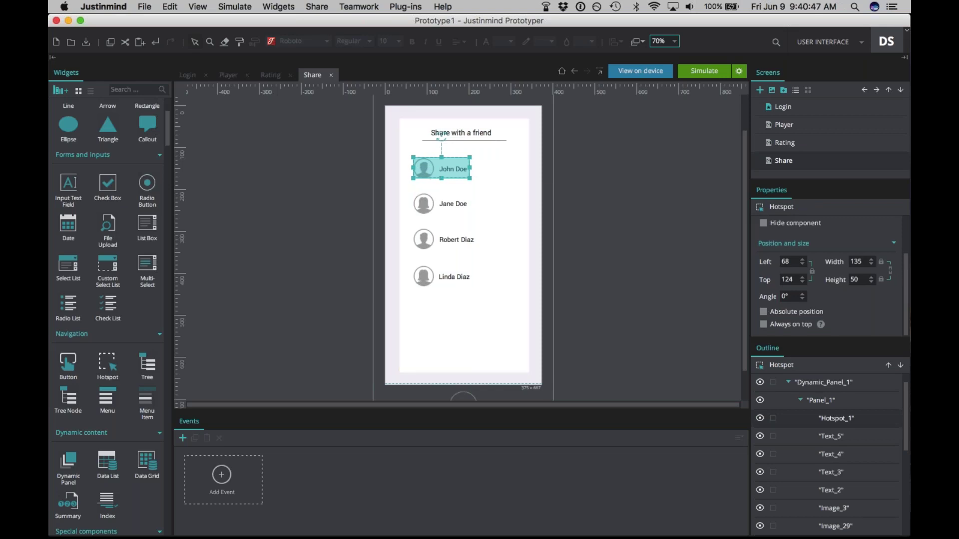
- Duplicate the hotspot onto the remaining contact rows
{"action": "key", "text": "super+d"}
{"action": "left_click_drag", "start_coordinate": [440, 169], "coordinate": [475, 240]}
{"action": "key", "text": "super+d"}
{"action": "key", "text": "super+d"}
{"action": "left_click_drag", "start_coordinate": [445, 183], "coordinate": [437, 274]}
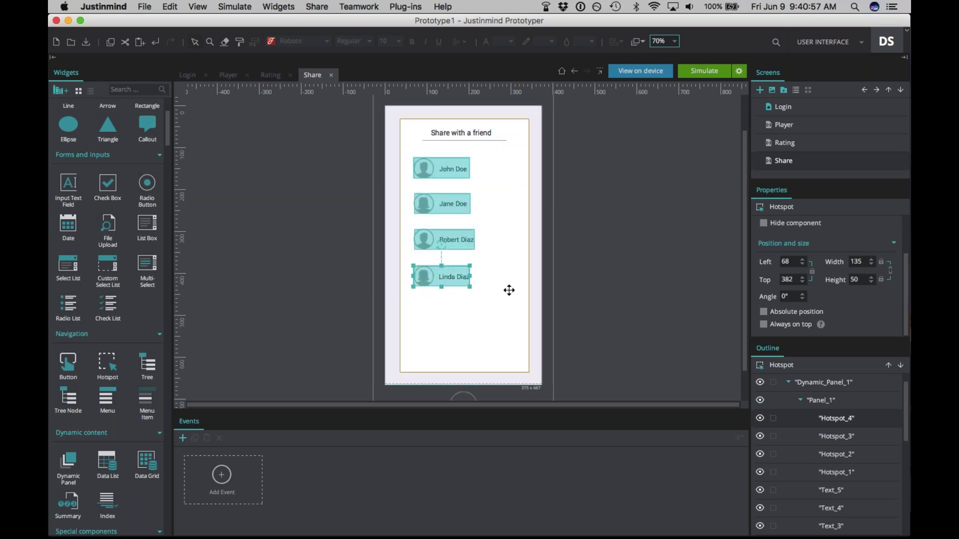
{"action": "left_click", "coordinate": [441, 276]}
{"action": "left_click", "coordinate": [442, 168]}
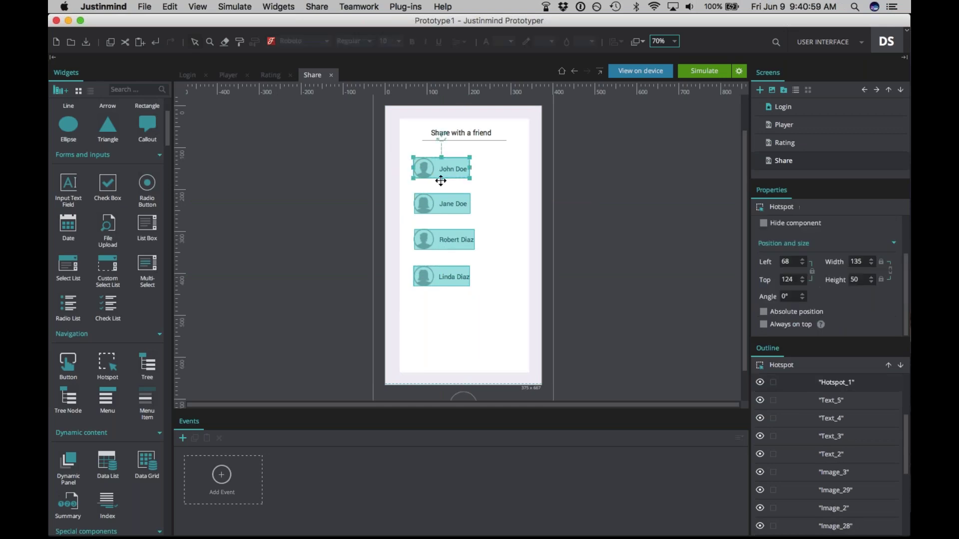
- Give the first contact's hotspot an On Tap > Set Active Panel > Panel_2 event
{"action": "left_click", "coordinate": [221, 474]}
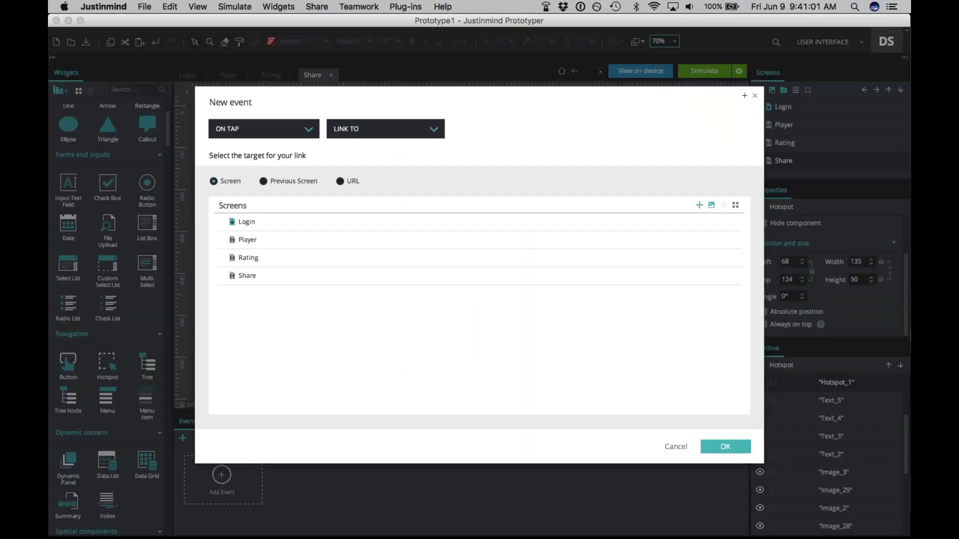
{"action": "left_click", "coordinate": [364, 128]}
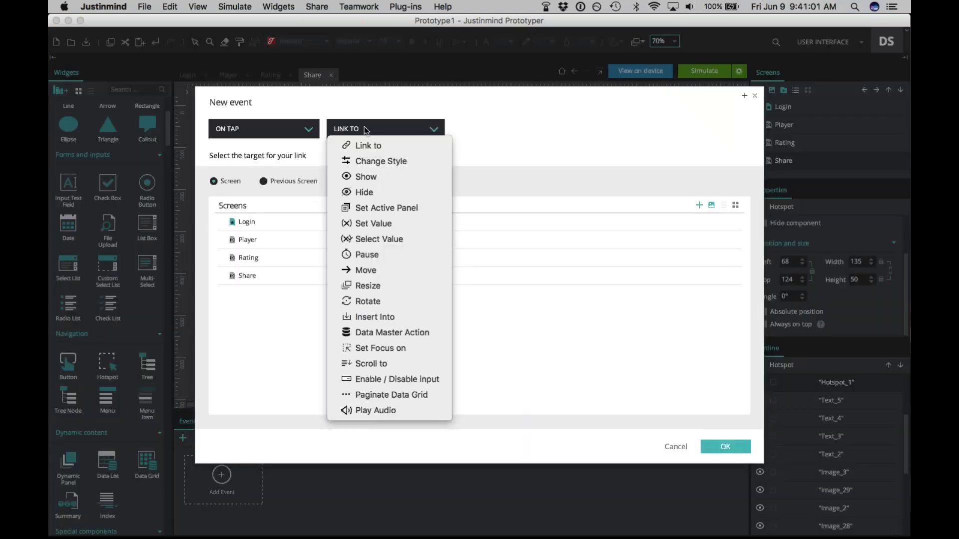
{"action": "left_click", "coordinate": [374, 208]}
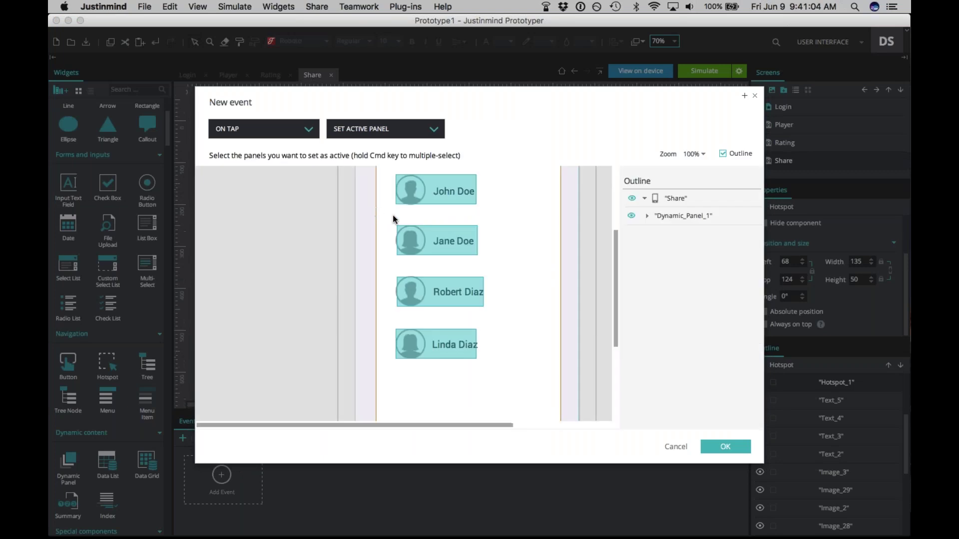
{"action": "left_click", "coordinate": [647, 216]}
{"action": "left_click", "coordinate": [691, 251]}
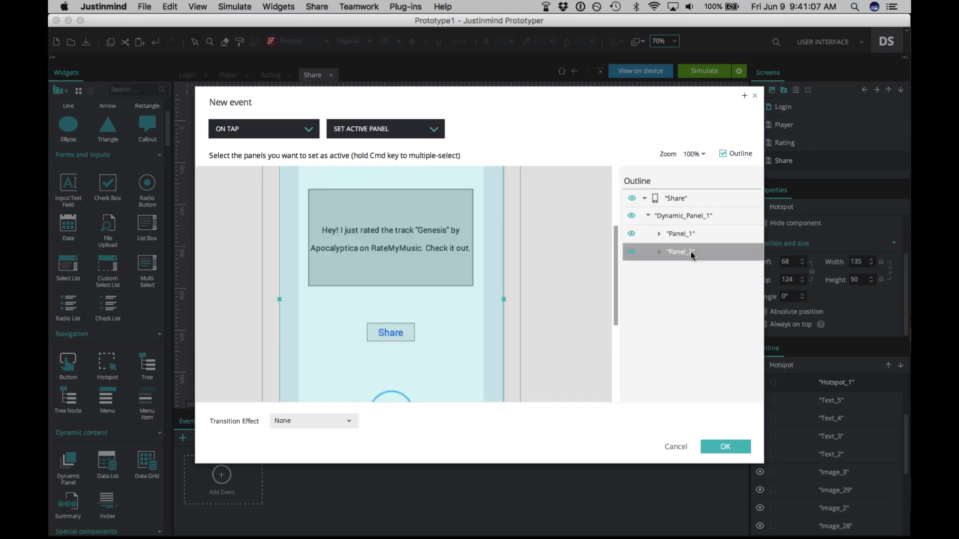
{"action": "scroll", "coordinate": [505, 311], "scroll_direction": "up", "scroll_amount": 3}
{"action": "scroll", "coordinate": [506, 310], "scroll_direction": "down", "scroll_amount": 3}
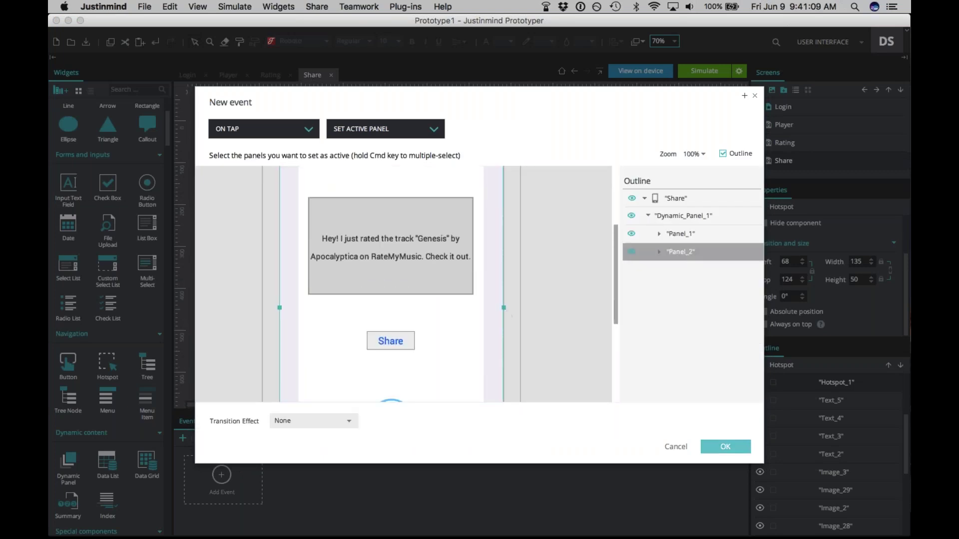
{"action": "left_click", "coordinate": [725, 446]}
- Place a hotspot on the second contact row and make tapping it show Panel_2
{"action": "left_click_drag", "start_coordinate": [468, 182], "coordinate": [469, 218]}
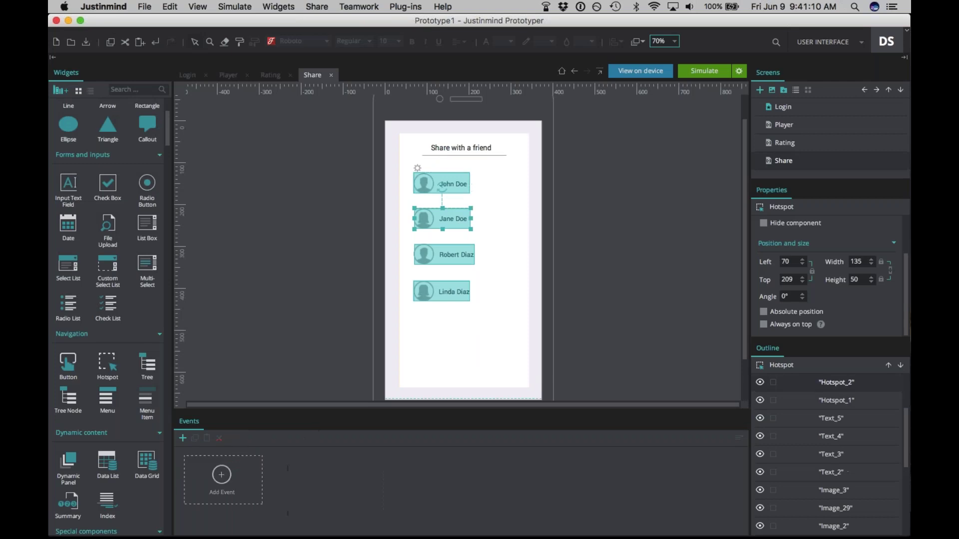
{"action": "left_click", "coordinate": [221, 487]}
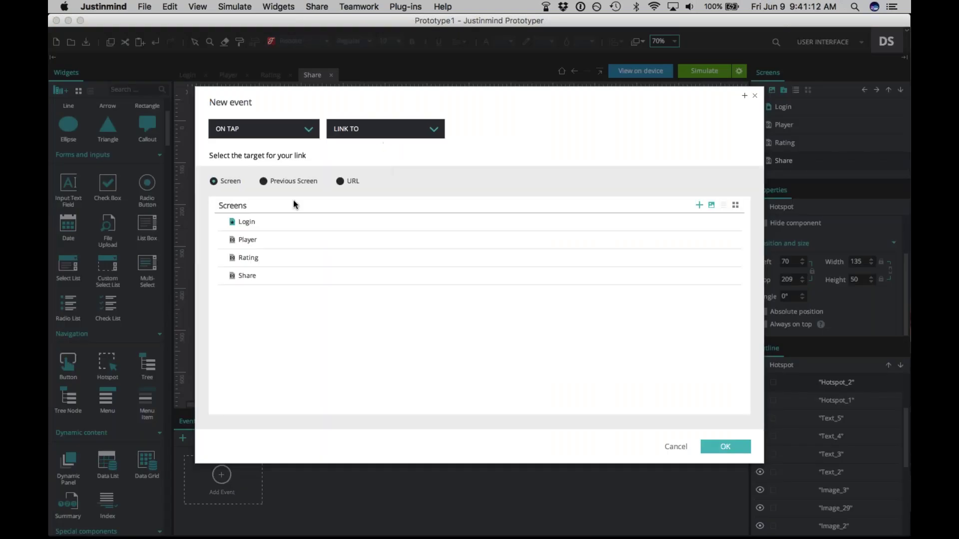
{"action": "left_click", "coordinate": [352, 133]}
{"action": "left_click", "coordinate": [374, 205]}
{"action": "left_click", "coordinate": [647, 217]}
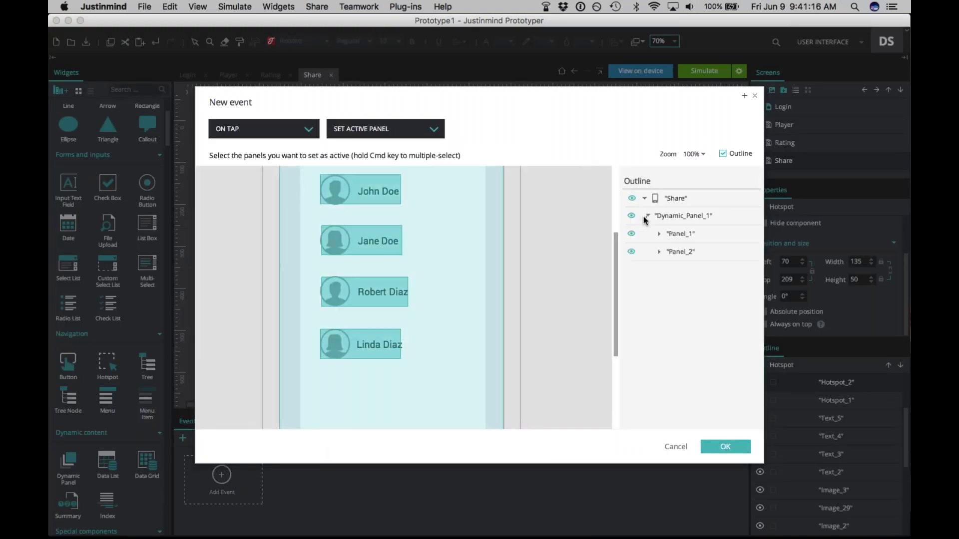
{"action": "left_click", "coordinate": [677, 252]}
{"action": "left_click", "coordinate": [725, 446]}
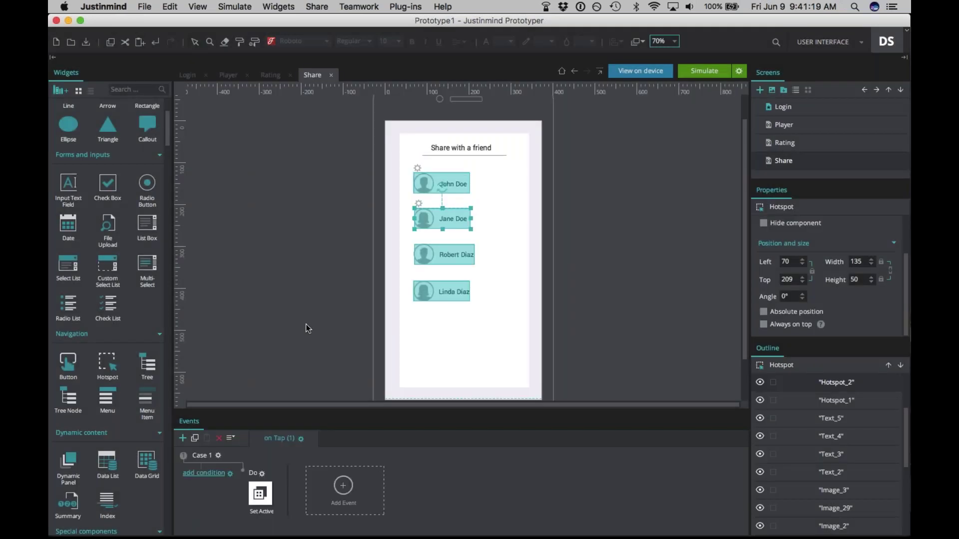
- Place a hotspot on the third contact row and make tapping it show Panel_2
{"action": "left_click_drag", "start_coordinate": [414, 244], "coordinate": [478, 268]}
{"action": "left_click", "coordinate": [221, 474]}
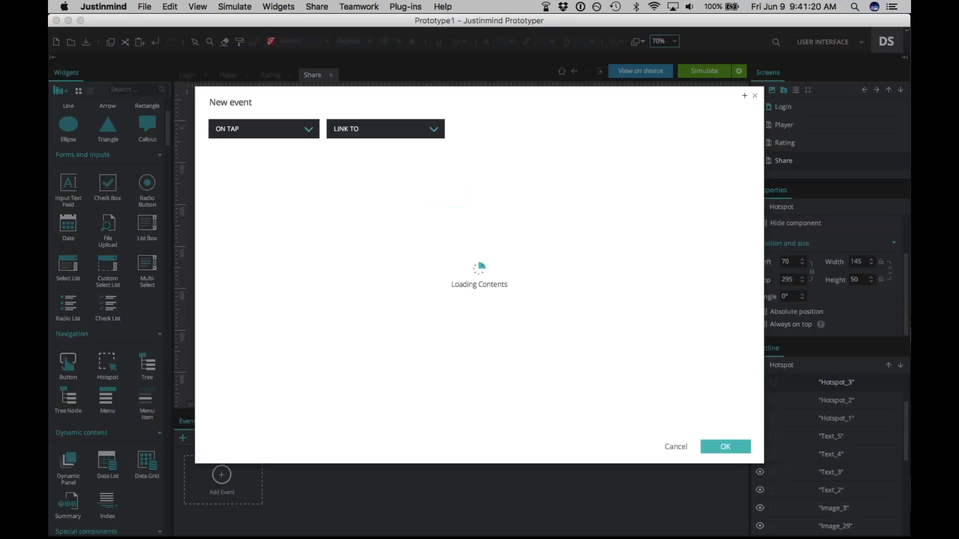
{"action": "left_click", "coordinate": [385, 129]}
{"action": "left_click", "coordinate": [530, 227]}
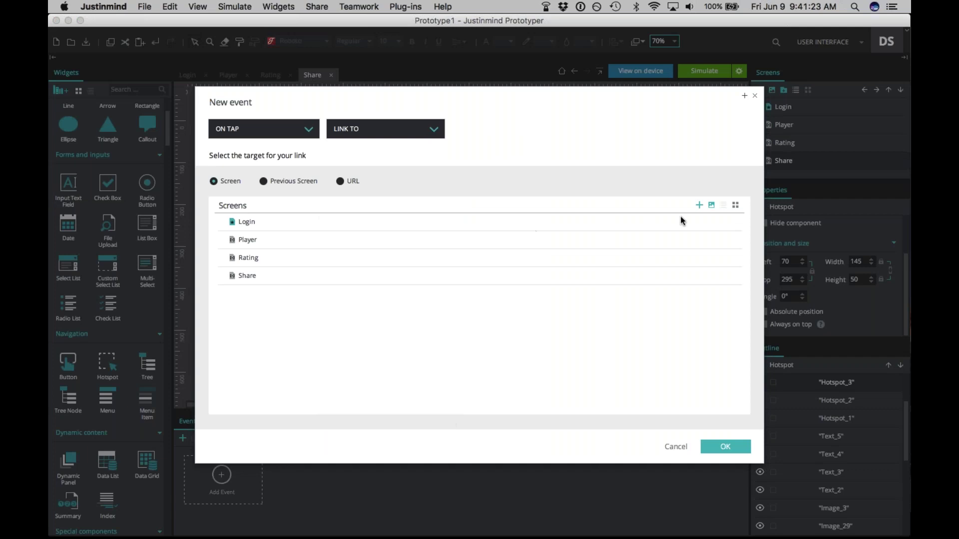
{"action": "left_click", "coordinate": [649, 216]}
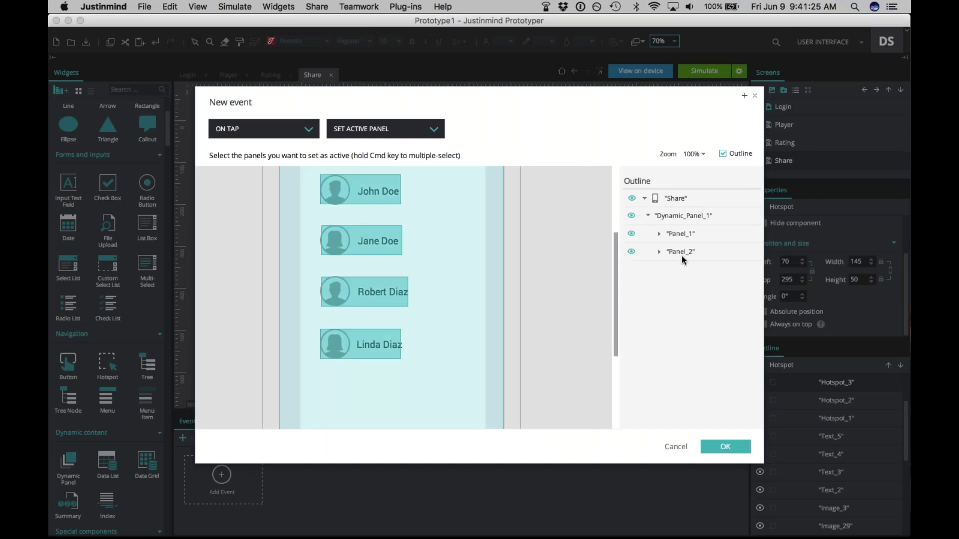
{"action": "left_click", "coordinate": [681, 252]}
{"action": "key", "text": "Return"}
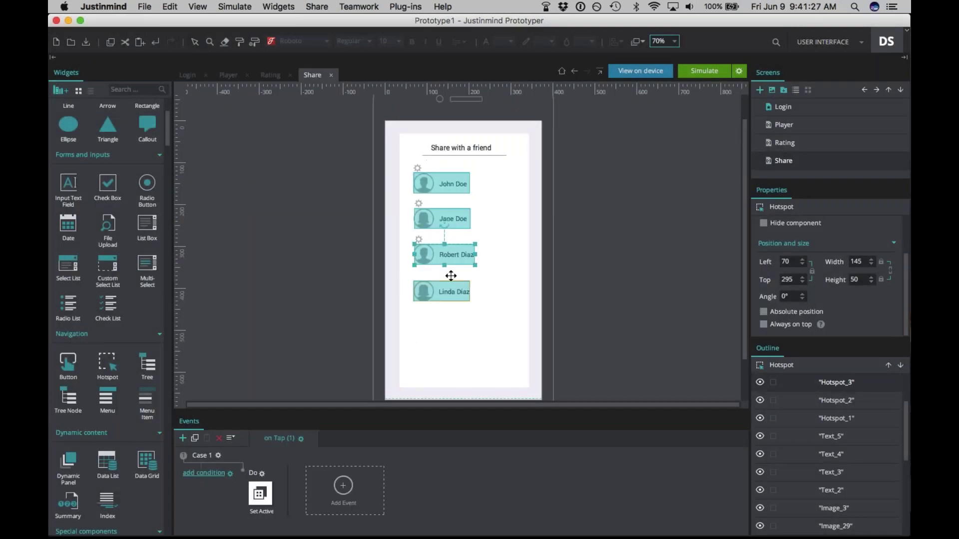
- Make tapping the fourth contact's hotspot show Panel_2, then open the Login screen
{"action": "left_click", "coordinate": [443, 289]}
{"action": "left_click", "coordinate": [220, 489]}
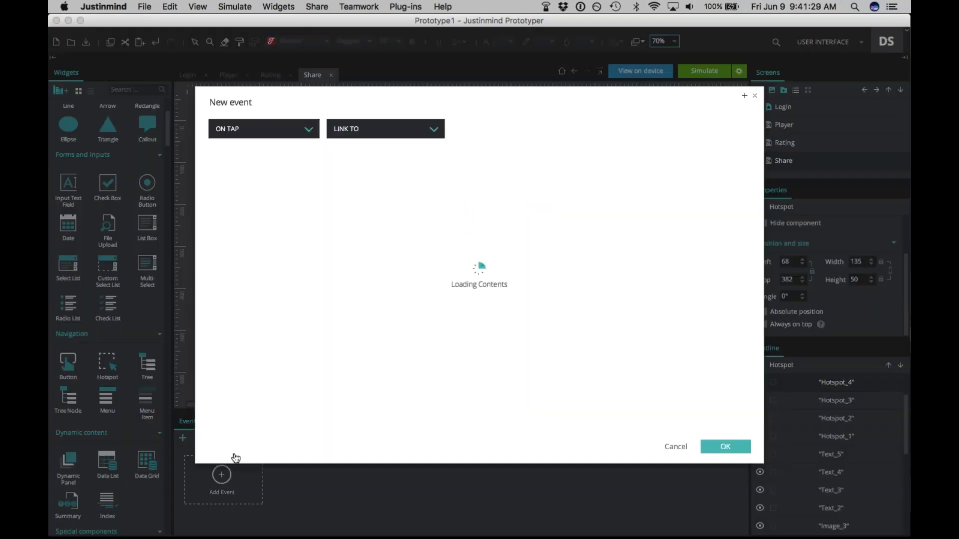
{"action": "left_click", "coordinate": [353, 130]}
{"action": "left_click", "coordinate": [394, 208]}
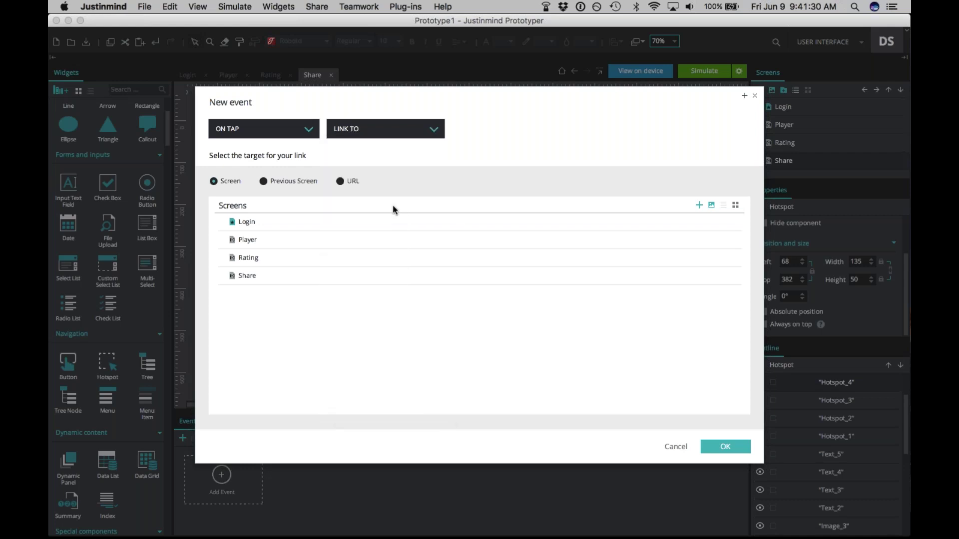
{"action": "left_click", "coordinate": [647, 216]}
{"action": "left_click", "coordinate": [672, 252]}
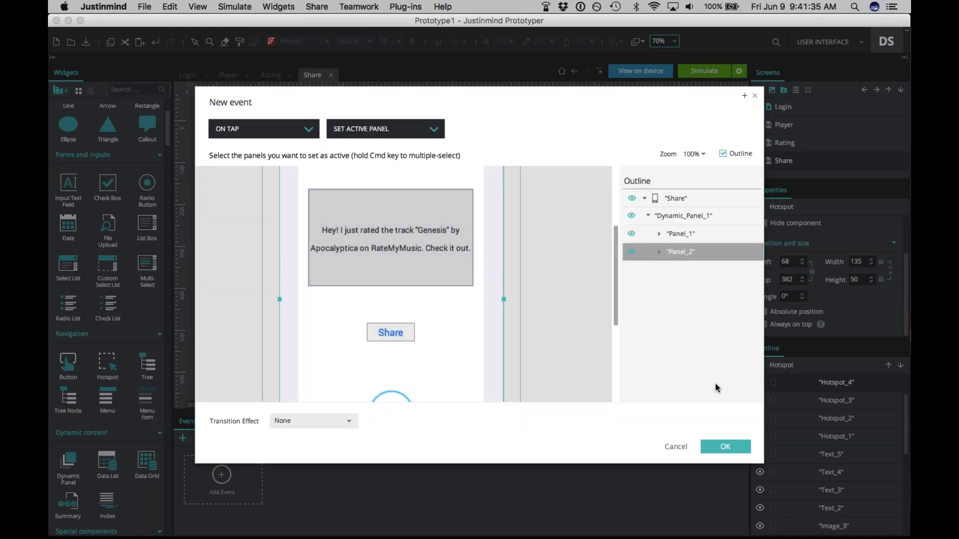
{"action": "left_click", "coordinate": [717, 447]}
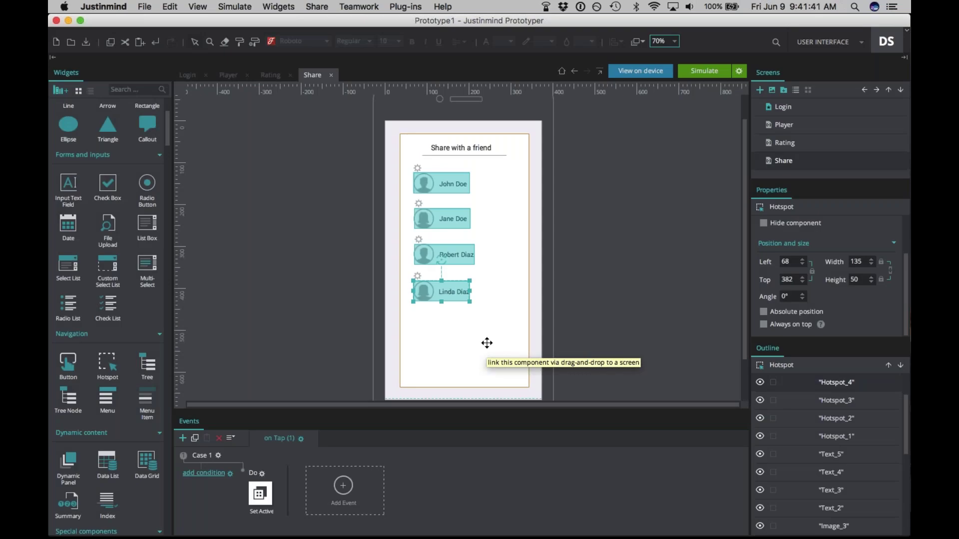
{"action": "left_click", "coordinate": [783, 107]}
- Simulate the prototype and log in with a username and the account password
{"action": "left_click", "coordinate": [709, 75]}
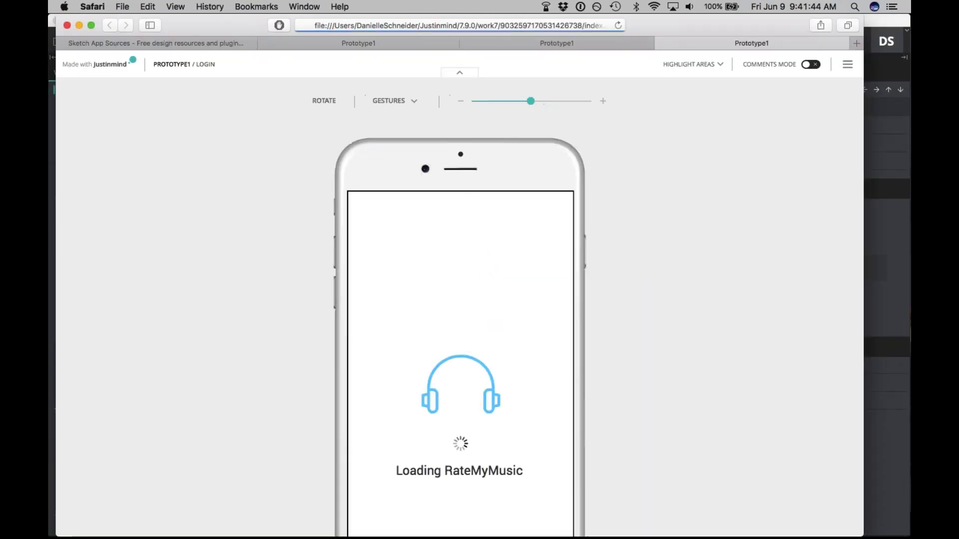
{"action": "scroll", "coordinate": [445, 317], "scroll_direction": "down", "scroll_amount": 3}
{"action": "scroll", "coordinate": [448, 318], "scroll_direction": "down", "scroll_amount": 2}
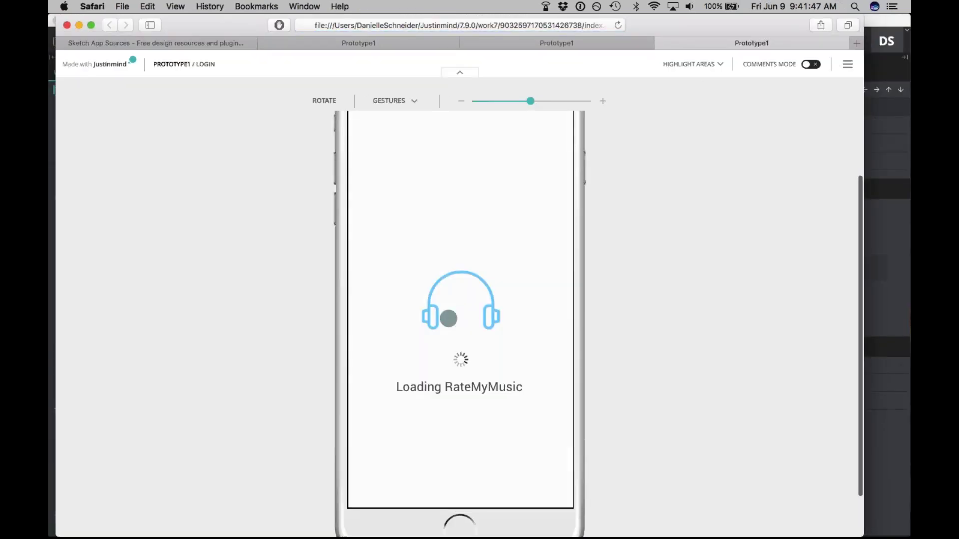
{"action": "scroll", "coordinate": [448, 318], "scroll_direction": "up", "scroll_amount": 3}
{"action": "left_click", "coordinate": [460, 268]}
{"action": "type", "text": "MyUsername"}
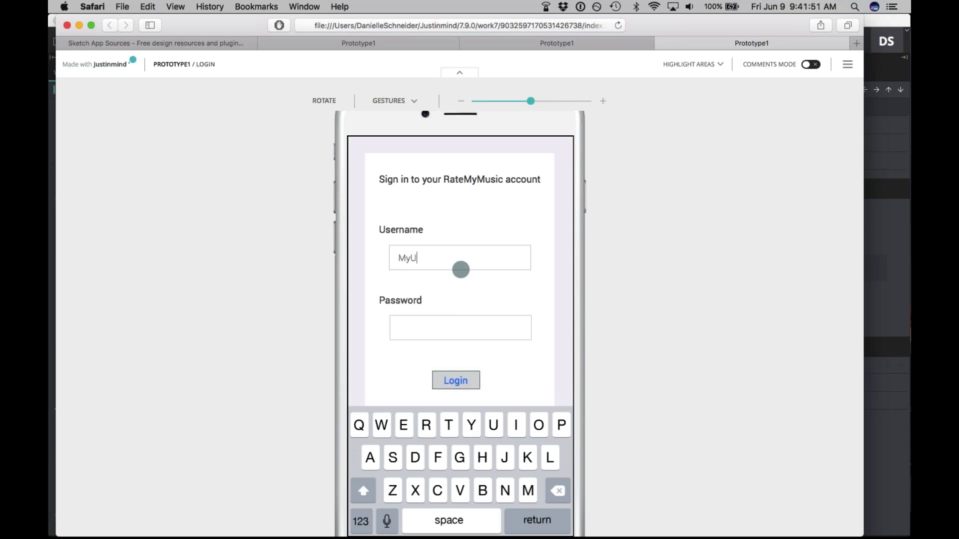
{"action": "left_click", "coordinate": [463, 327]}
{"action": "type", "text": "MyPassword"}
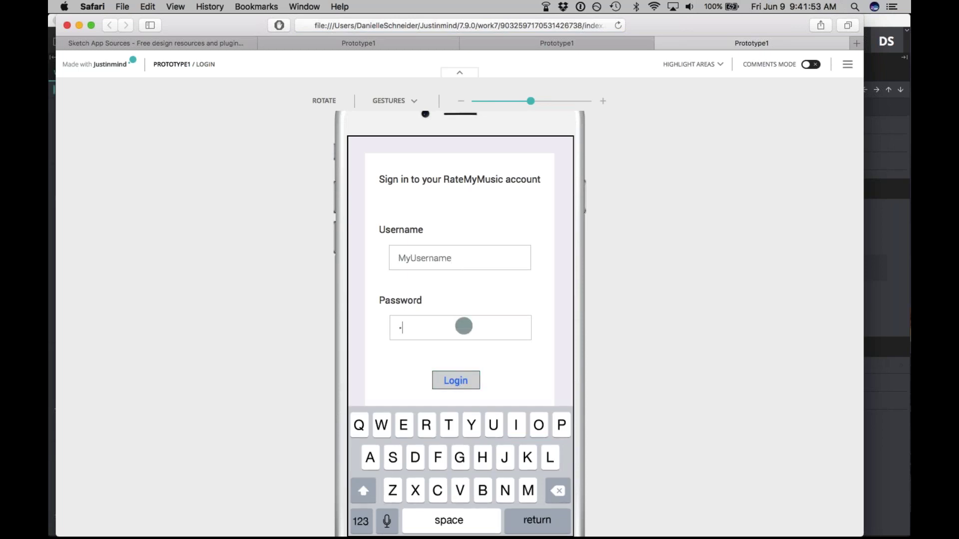
{"action": "left_click", "coordinate": [452, 380]}
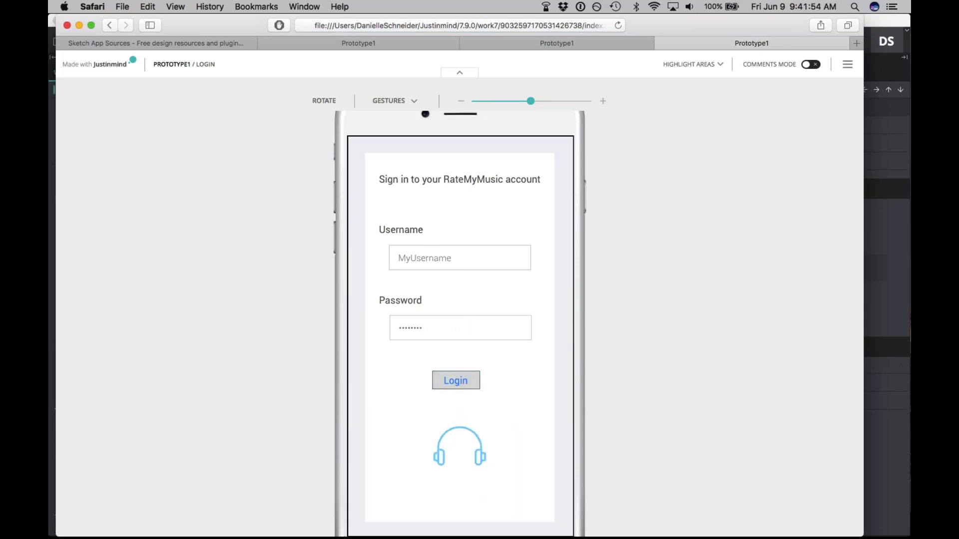
- Rate the track Three stars in the simulation and confirm
{"action": "scroll", "coordinate": [517, 275], "scroll_direction": "down", "scroll_amount": 3}
{"action": "scroll", "coordinate": [517, 276], "scroll_direction": "up", "scroll_amount": 3}
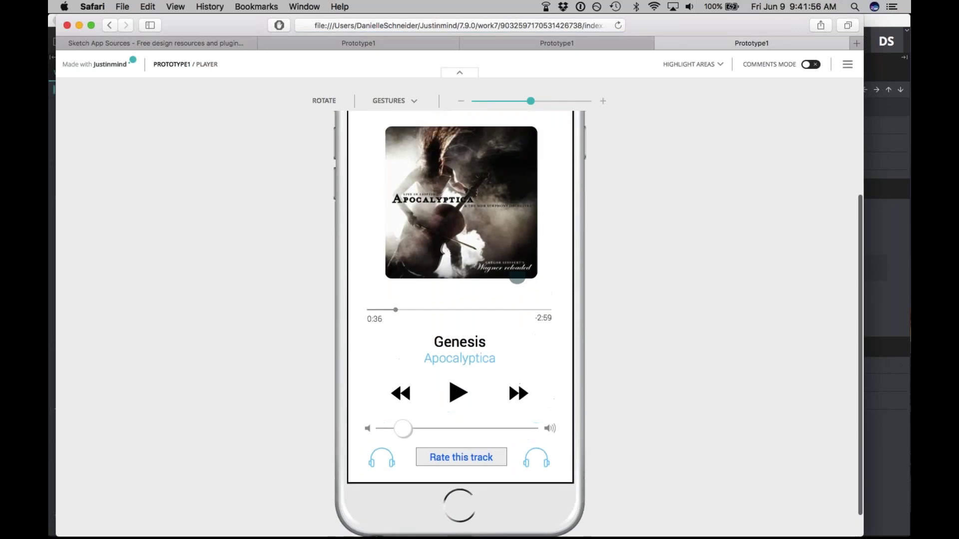
{"action": "left_click", "coordinate": [451, 498]}
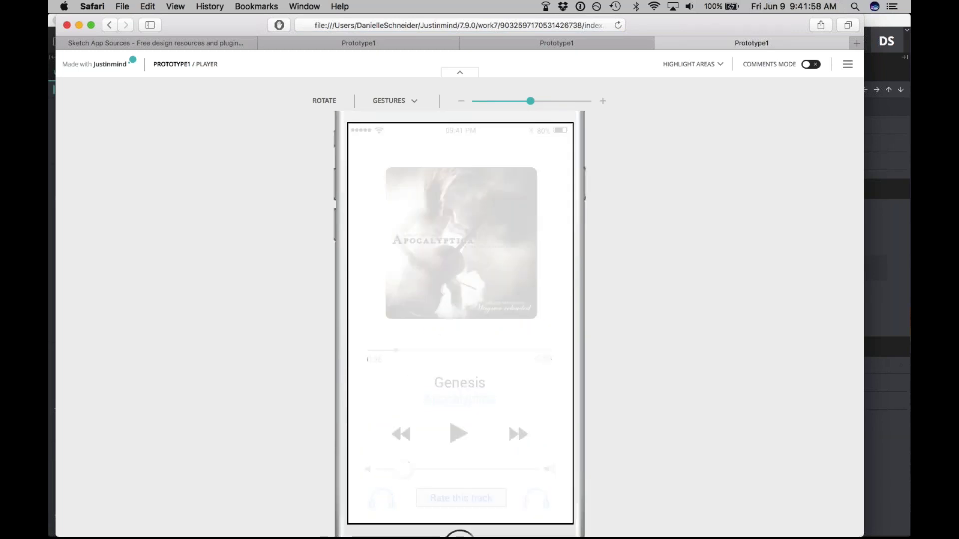
{"action": "left_click", "coordinate": [458, 340]}
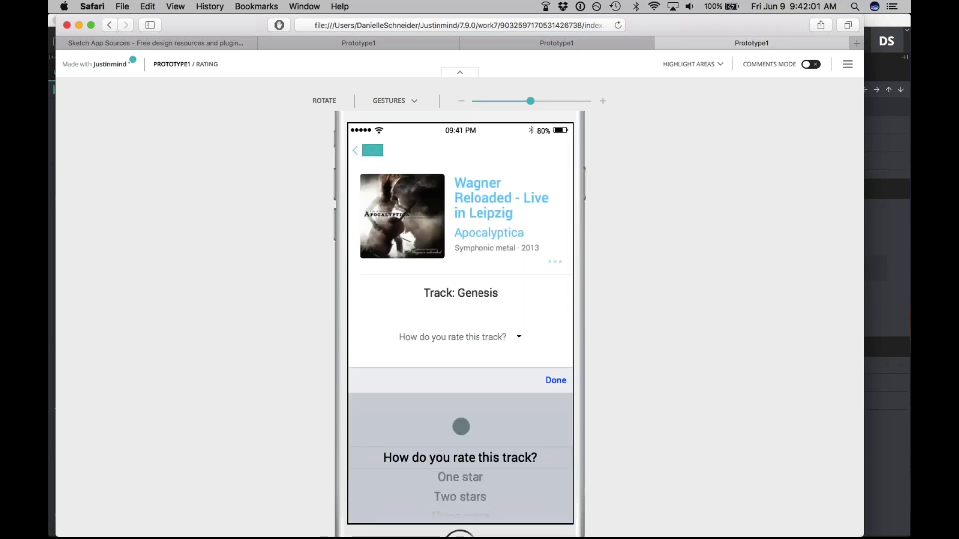
{"action": "left_click_drag", "start_coordinate": [460, 506], "coordinate": [469, 444]}
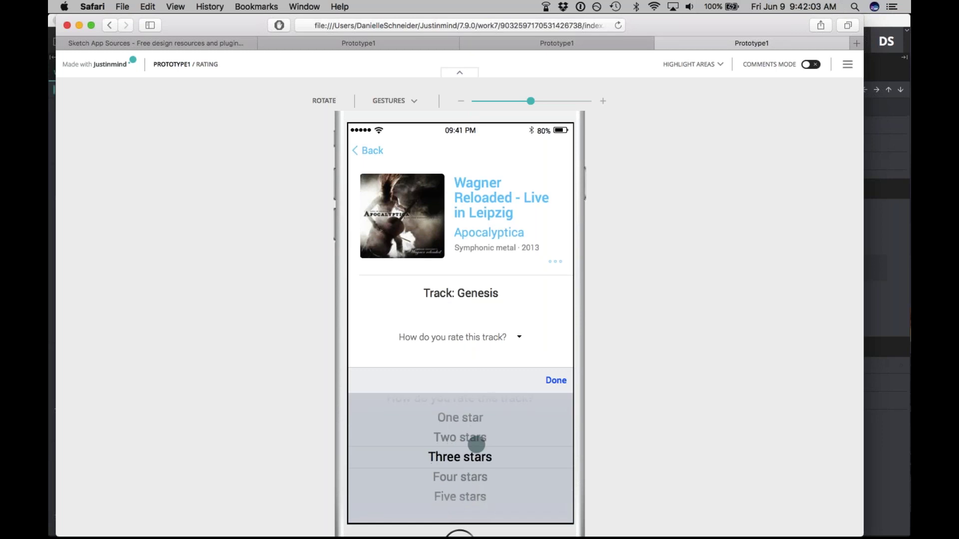
{"action": "left_click", "coordinate": [553, 381]}
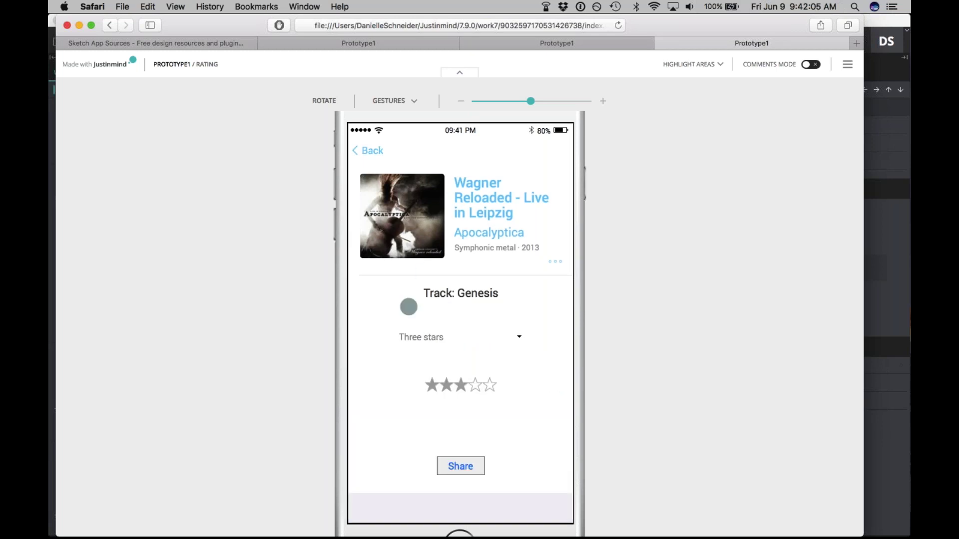
- Share the track with the third contact, then return to the Prototyper editor
{"action": "left_click", "coordinate": [459, 465]}
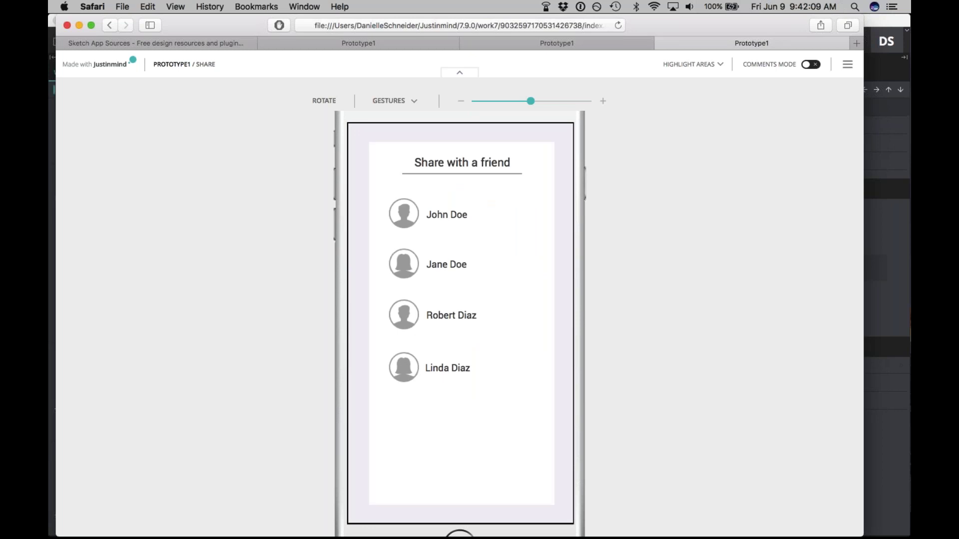
{"action": "left_click", "coordinate": [440, 315]}
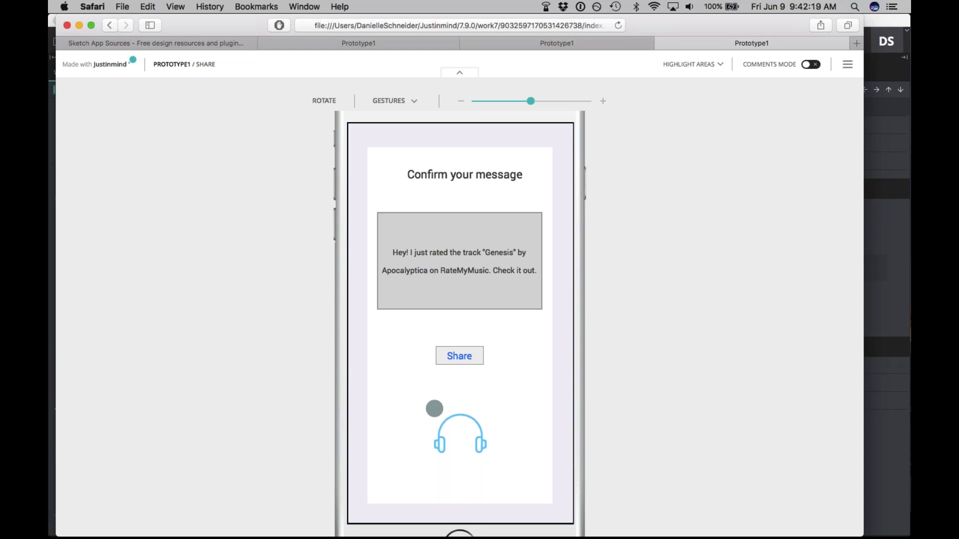
{"action": "left_click", "coordinate": [892, 340]}
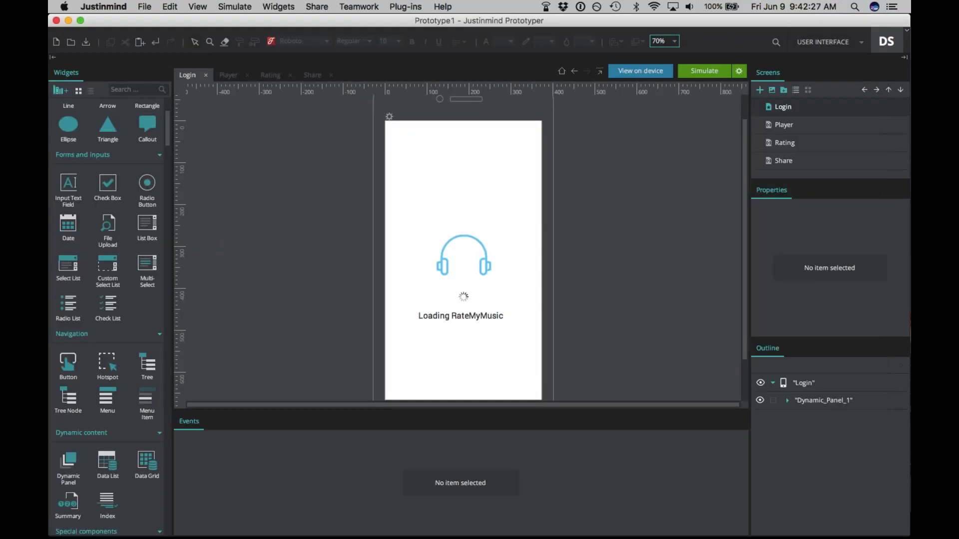
- Publish Prototype1 to the Justinmind account as new project 'RateMyMusicNew' and view it online
{"action": "left_click", "coordinate": [316, 5]}
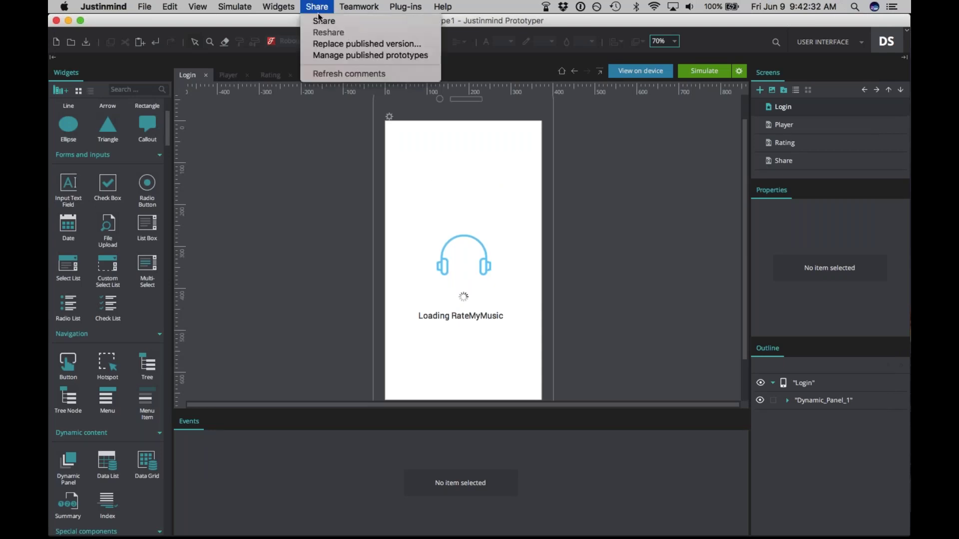
{"action": "left_click", "coordinate": [323, 21]}
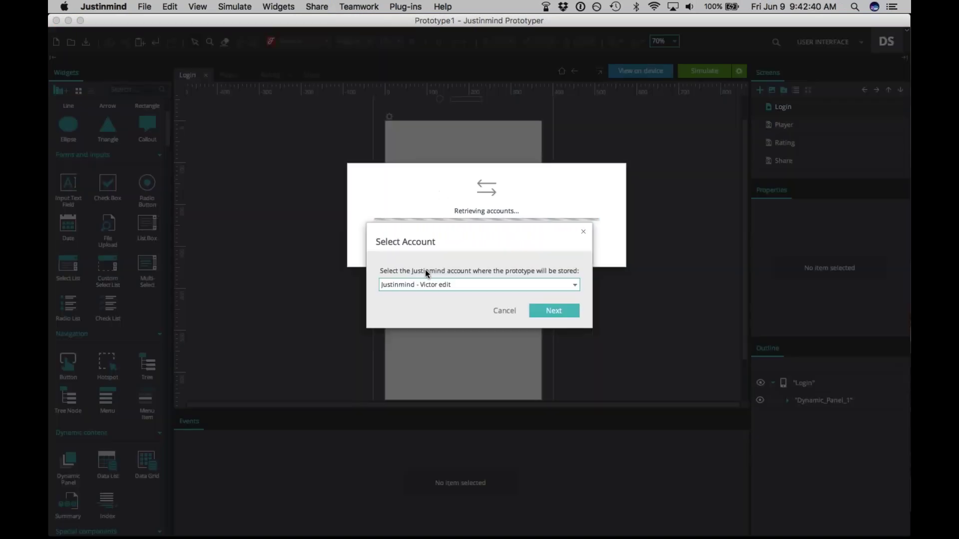
{"action": "left_click", "coordinate": [424, 285]}
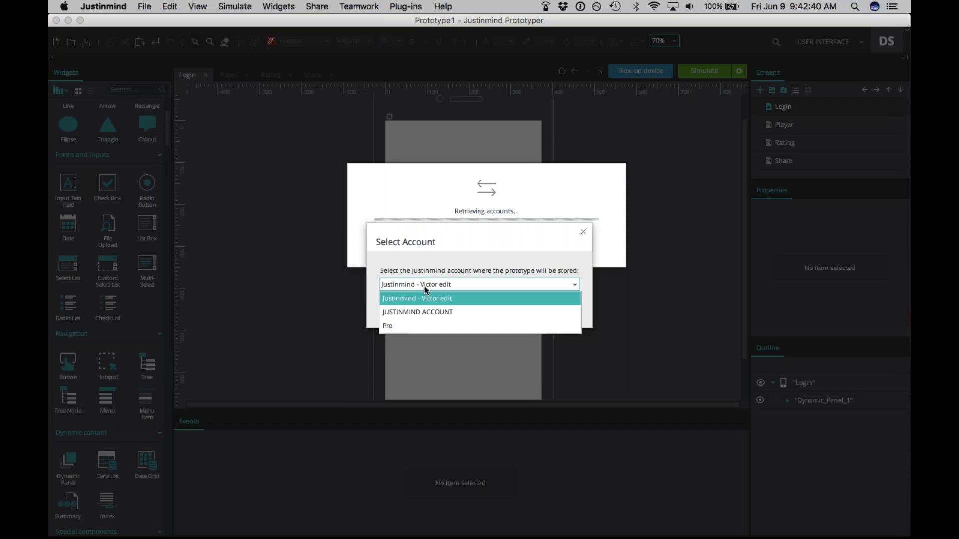
{"action": "left_click", "coordinate": [424, 312]}
{"action": "left_click", "coordinate": [554, 311]}
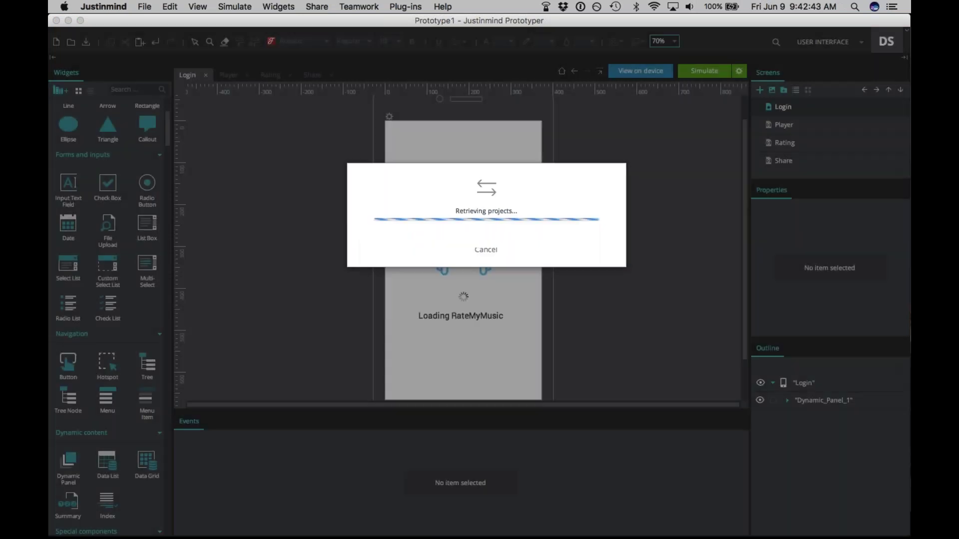
{"action": "left_click", "coordinate": [395, 311]}
{"action": "left_click", "coordinate": [421, 325]}
{"action": "type", "text": "RateMyMusi"}
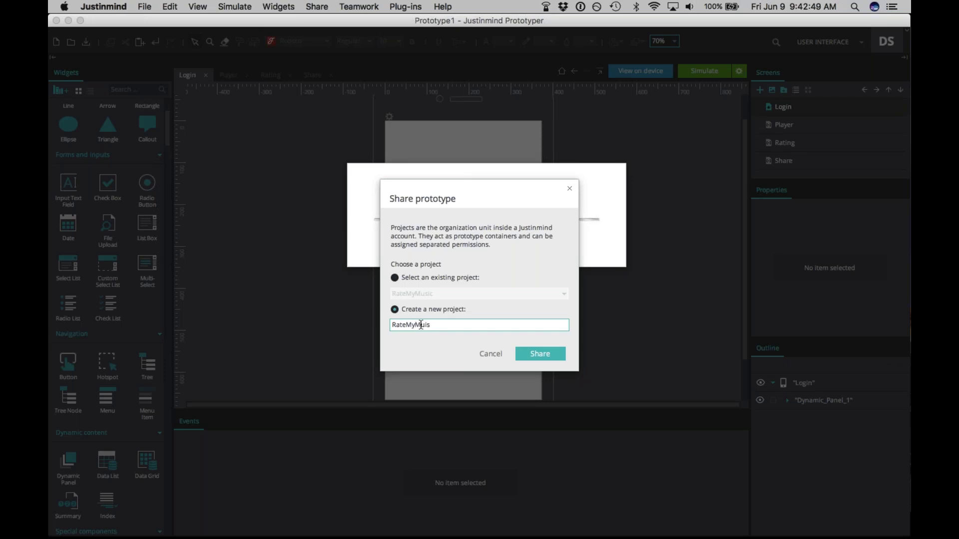
{"action": "type", "text": "cNew"}
{"action": "key", "text": "Return"}
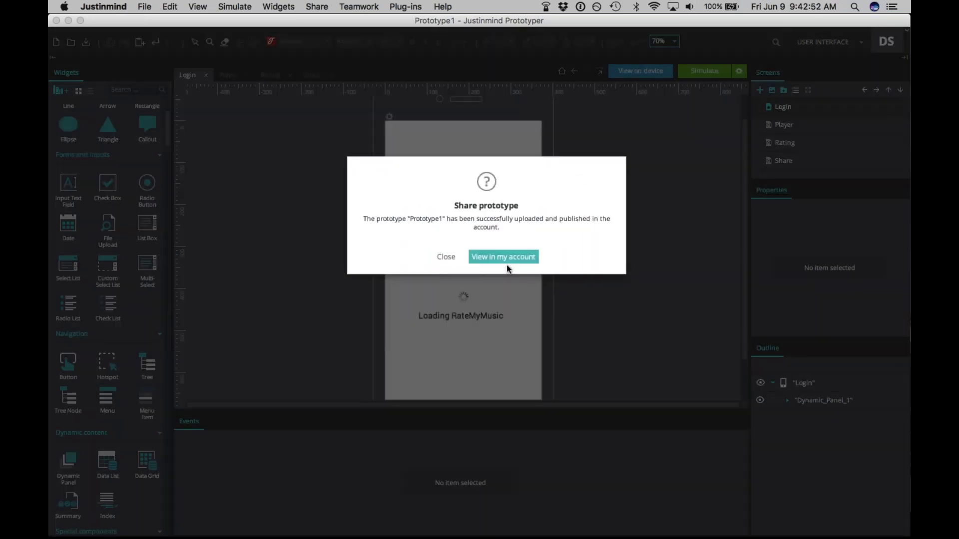
{"action": "left_click", "coordinate": [506, 259]}
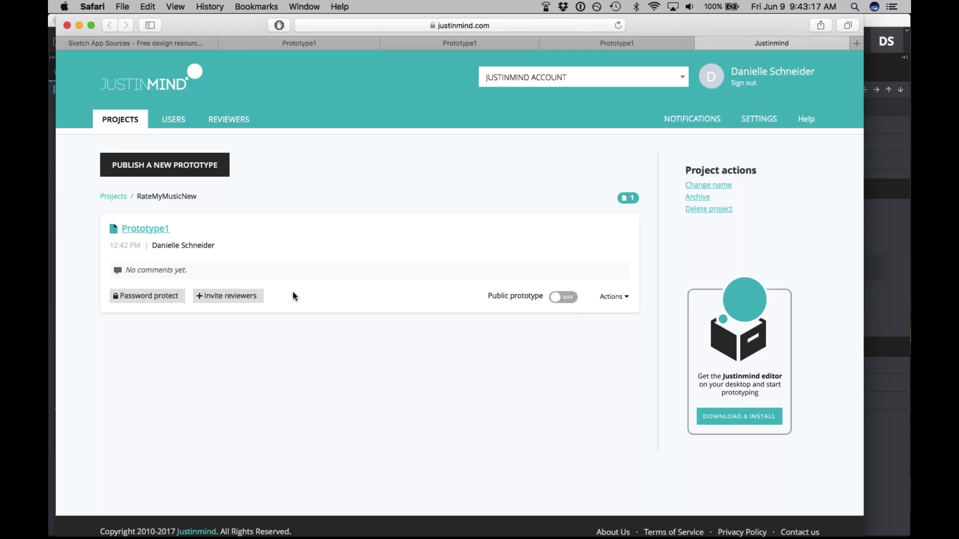
- Open the Invite reviewers form for Prototype1 and cancel it without inviting anyone
{"action": "left_click", "coordinate": [213, 298]}
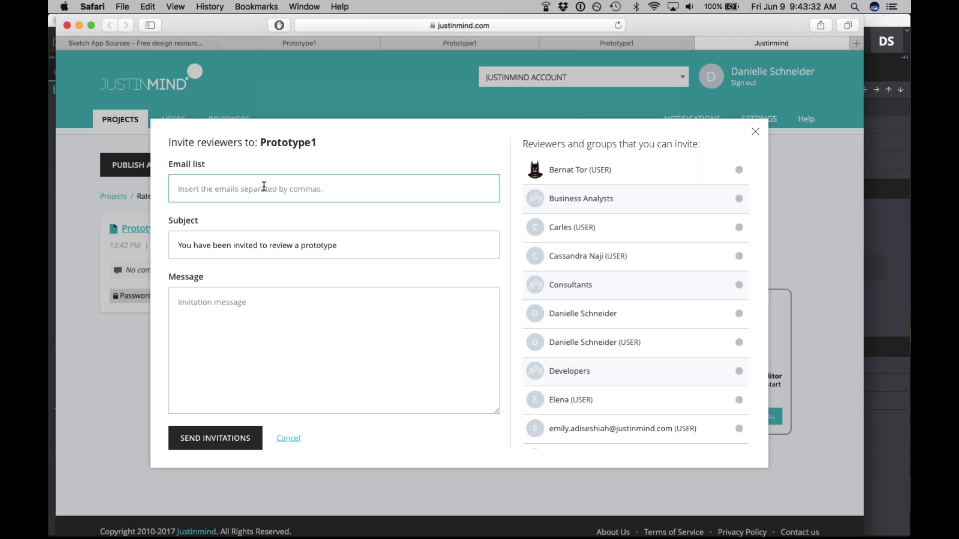
{"action": "left_click", "coordinate": [285, 438]}
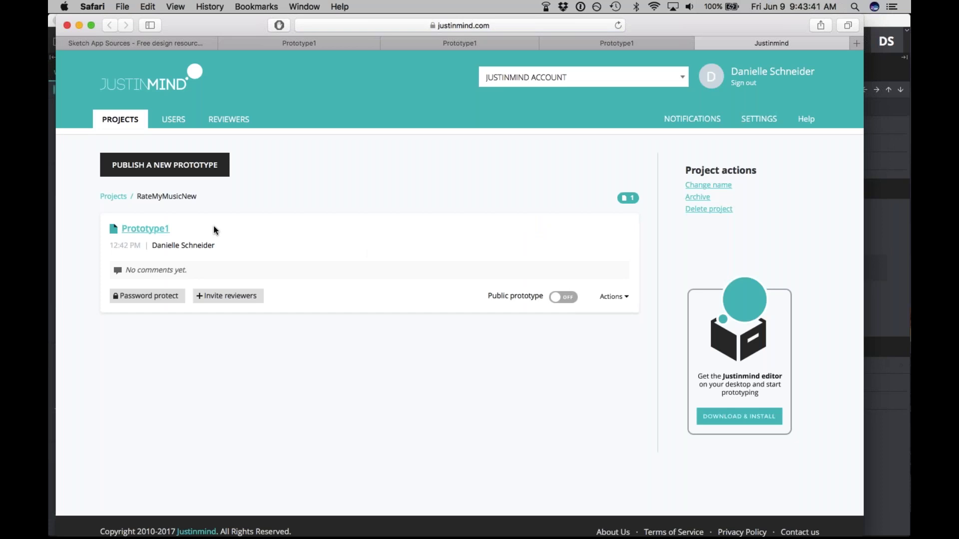
- Open Prototype1 online and comment "Looks great!" on the headphones image
{"action": "left_click", "coordinate": [151, 231]}
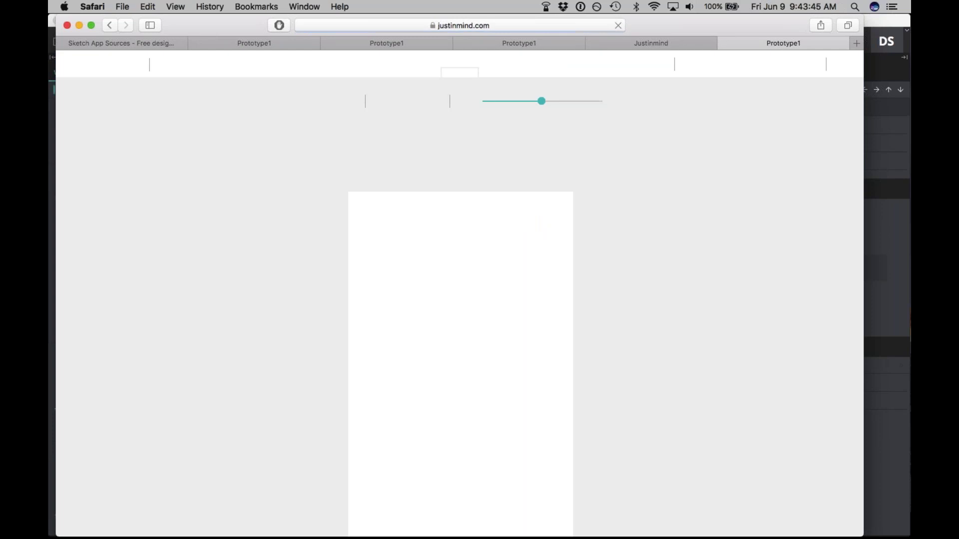
{"action": "scroll", "coordinate": [552, 355], "scroll_direction": "down", "scroll_amount": 3}
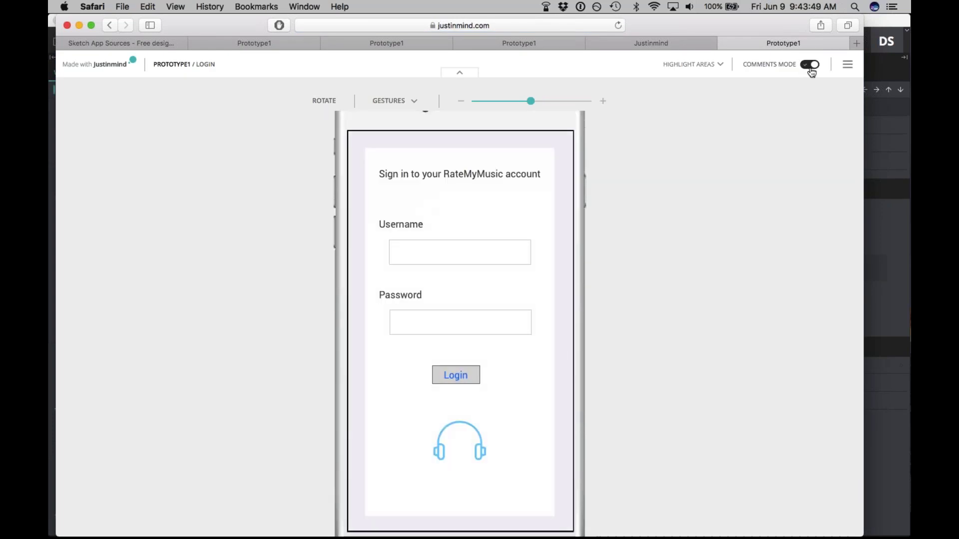
{"action": "left_click", "coordinate": [811, 66]}
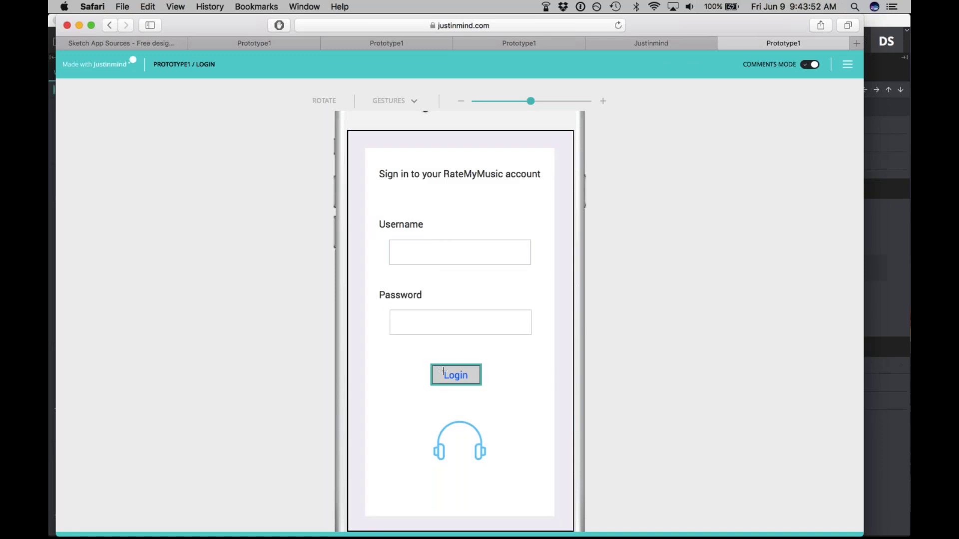
{"action": "left_click", "coordinate": [455, 433]}
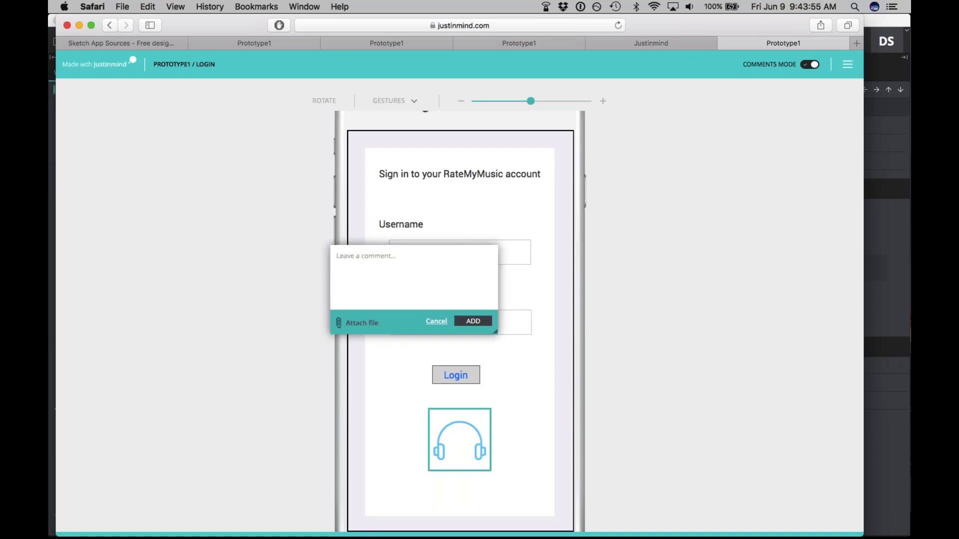
{"action": "type", "text": "Looks great"}
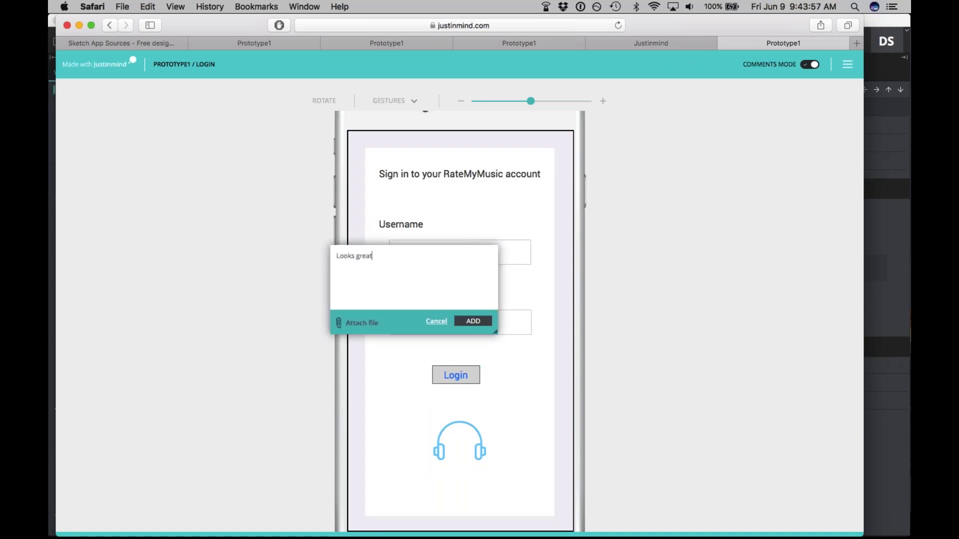
{"action": "type", "text": "!"}
{"action": "left_click", "coordinate": [472, 322]}
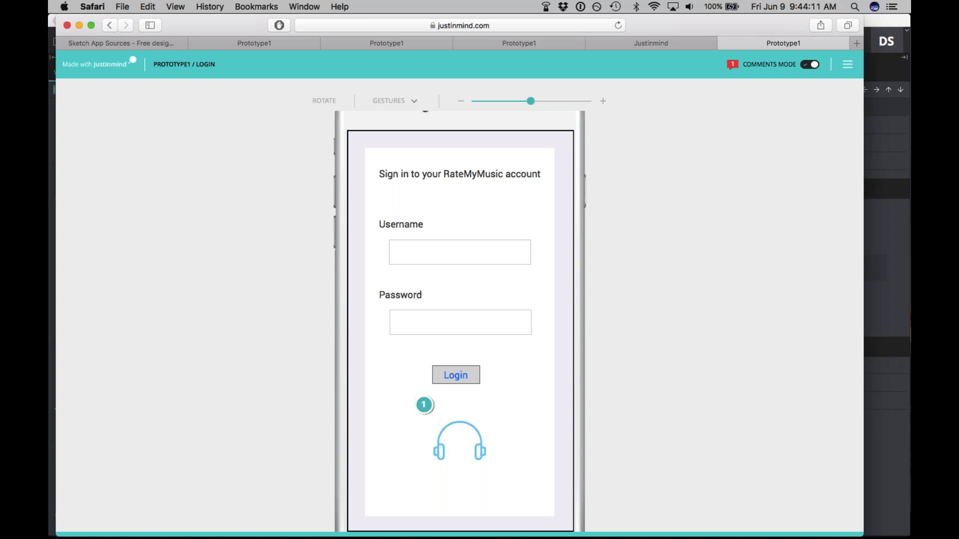
- Check the posted comment, turn Comments Mode off and return to Prototyper
{"action": "left_click", "coordinate": [424, 405]}
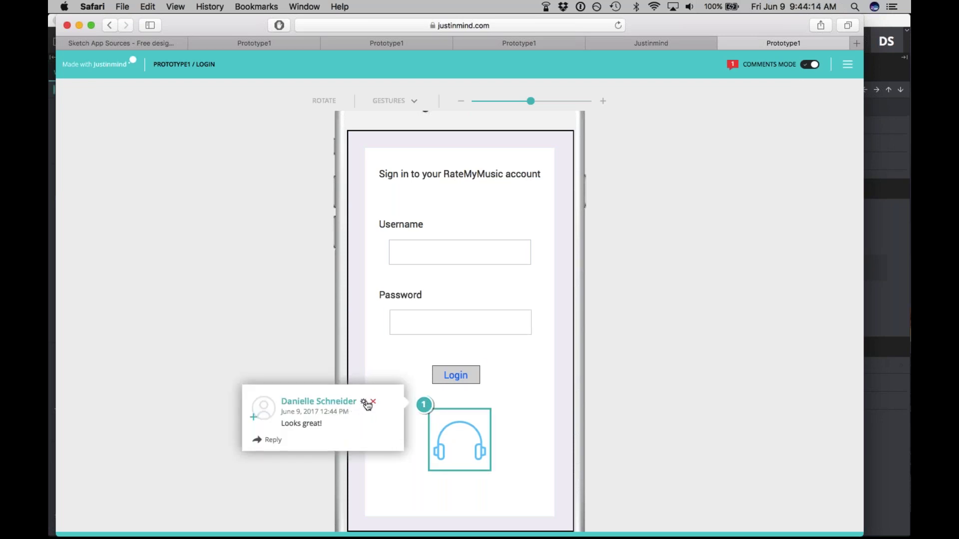
{"action": "left_click", "coordinate": [813, 64]}
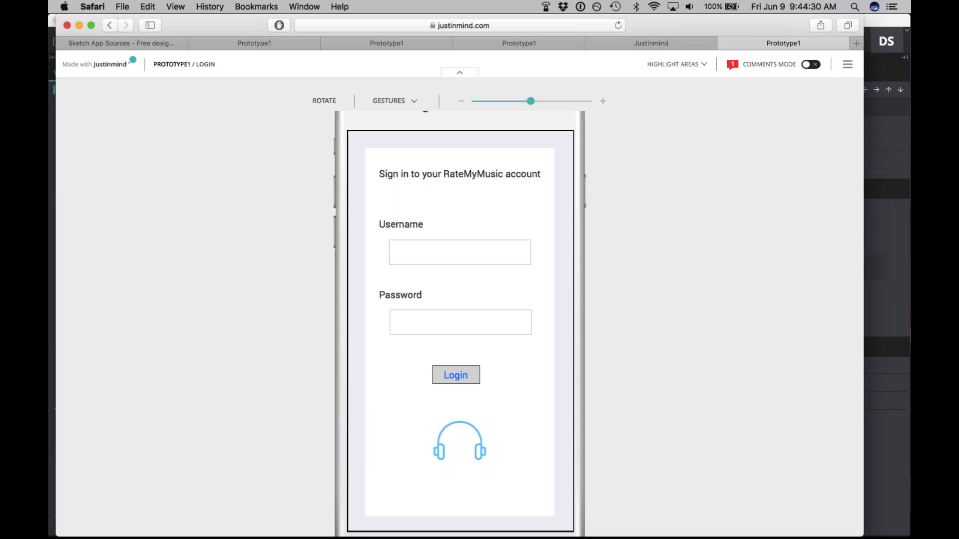
{"action": "left_click", "coordinate": [908, 234]}
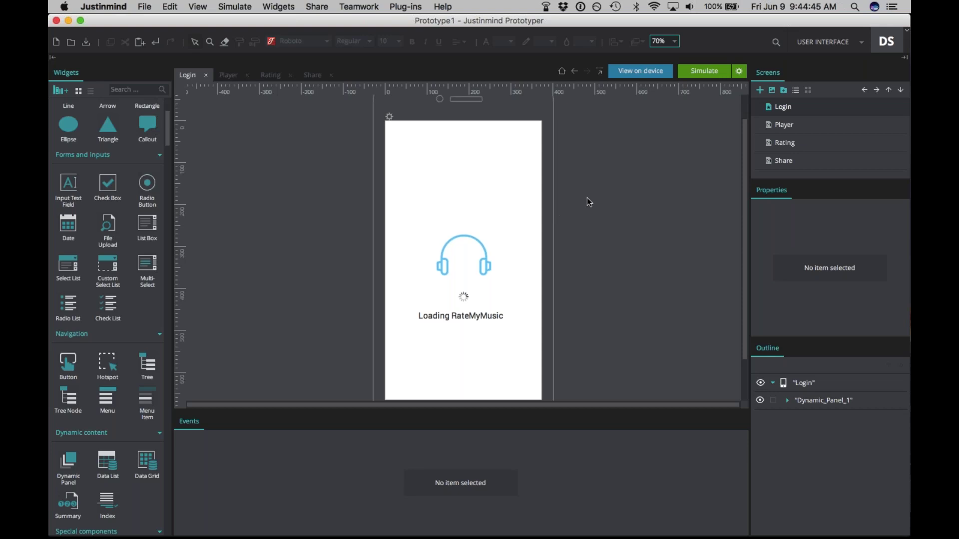
- Save the prototype to JUSTINMIND ACCOUNT for device viewing and close the app instructions
{"action": "left_click", "coordinate": [639, 75]}
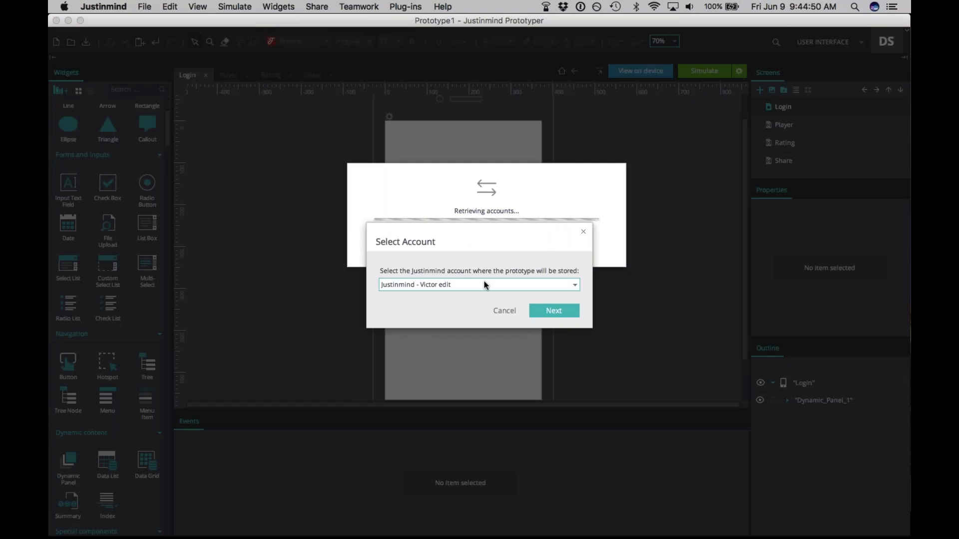
{"action": "left_click", "coordinate": [484, 284]}
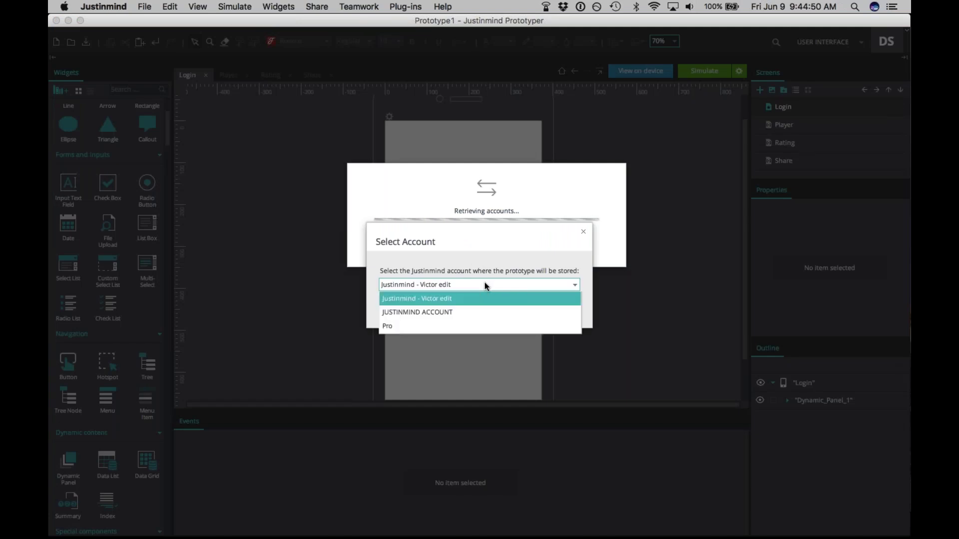
{"action": "left_click", "coordinate": [468, 312]}
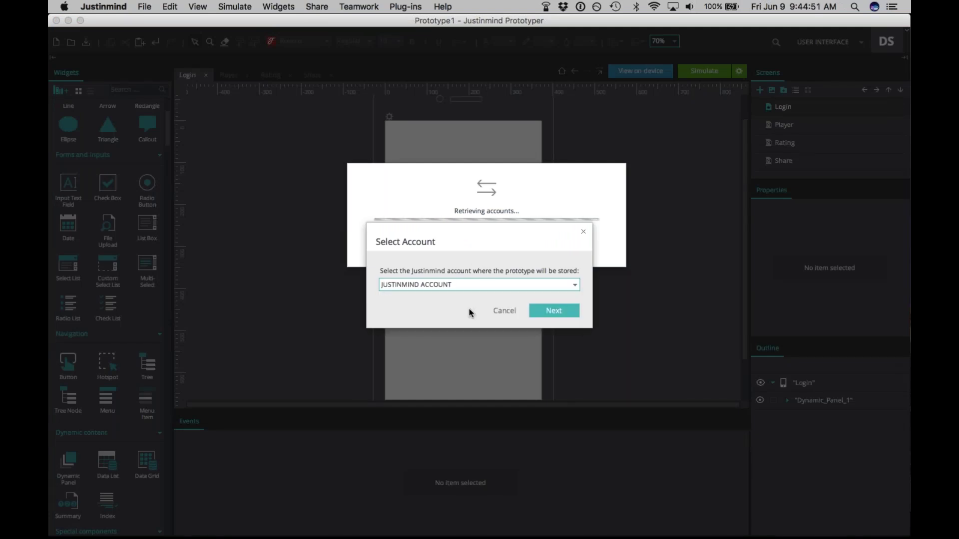
{"action": "left_click", "coordinate": [550, 312]}
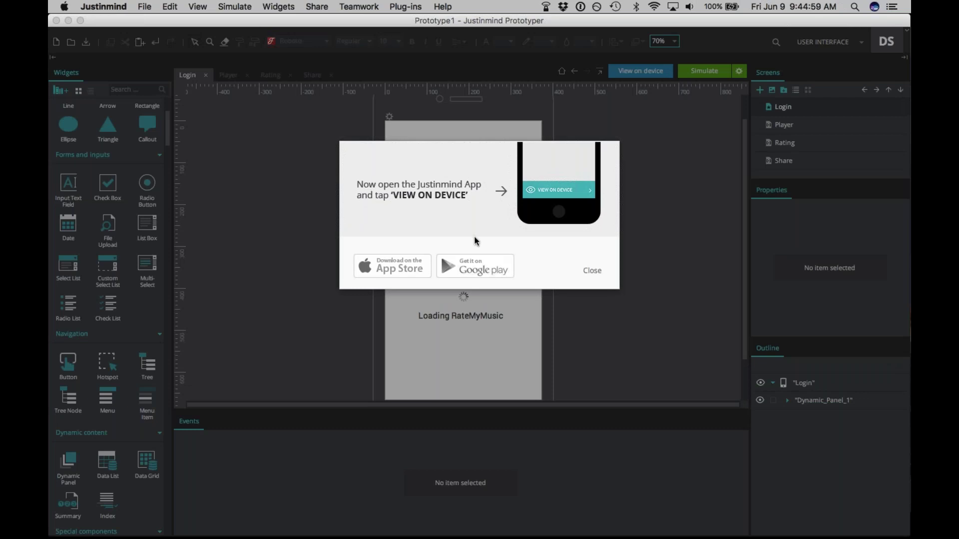
{"action": "left_click", "coordinate": [593, 271]}
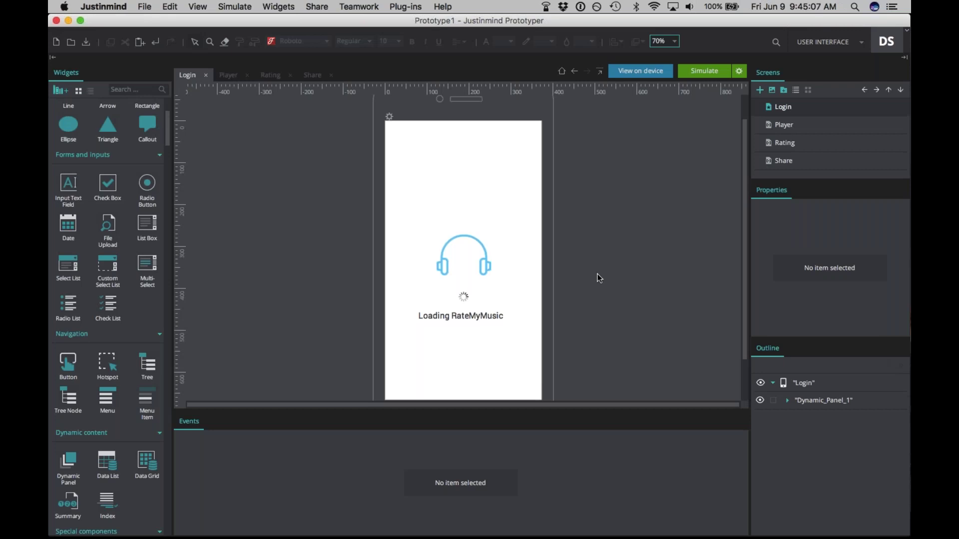
{"action": "mouse_move", "coordinate": [724, 535]}
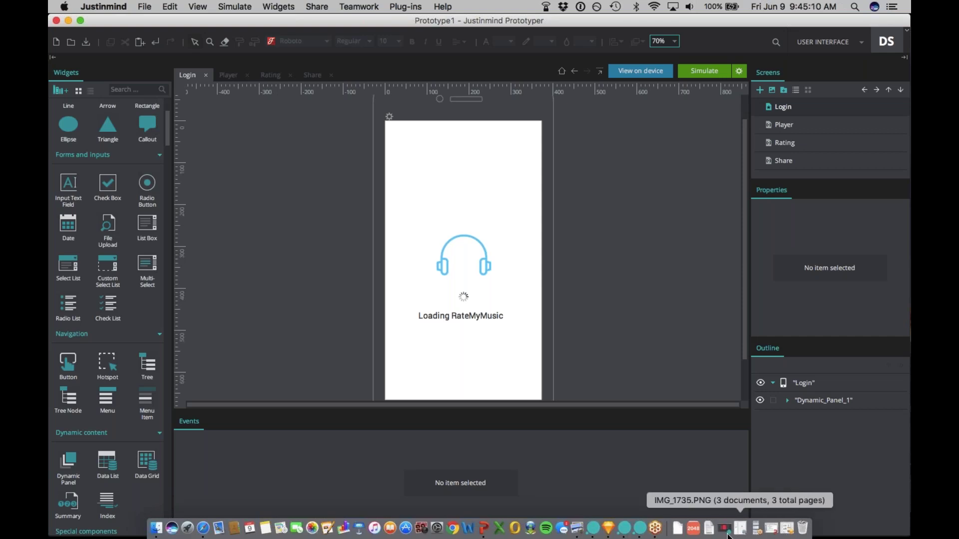
{"action": "left_click", "coordinate": [740, 528]}
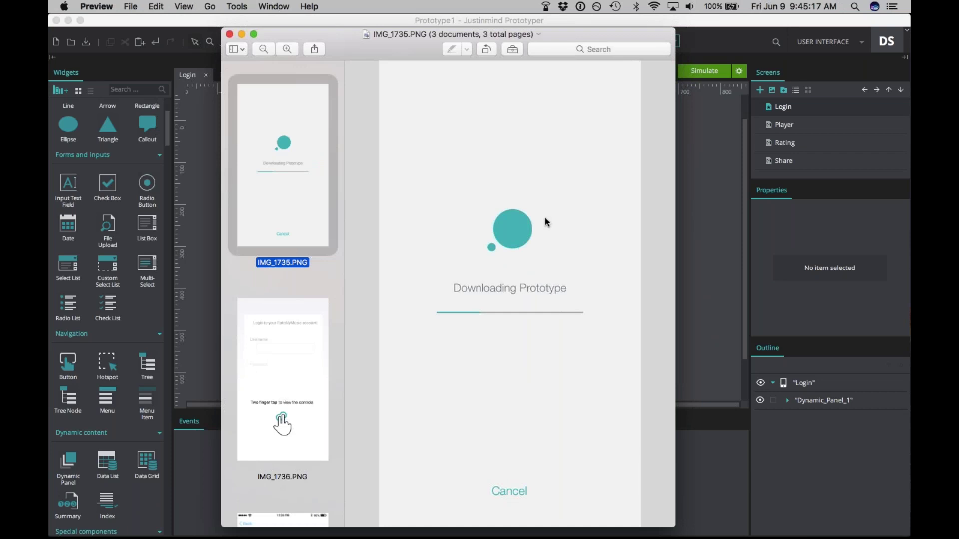
{"action": "key", "text": "Down"}
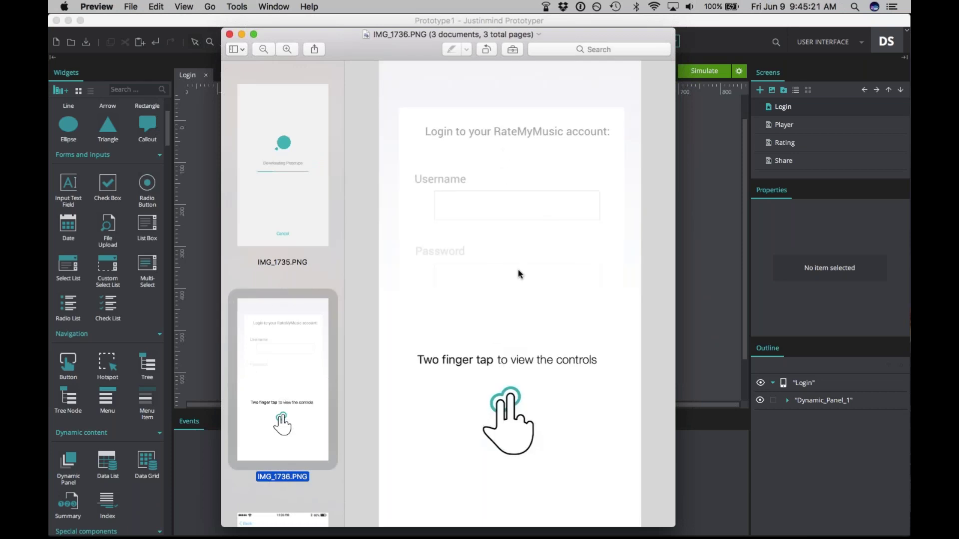
{"action": "key", "text": "Down"}
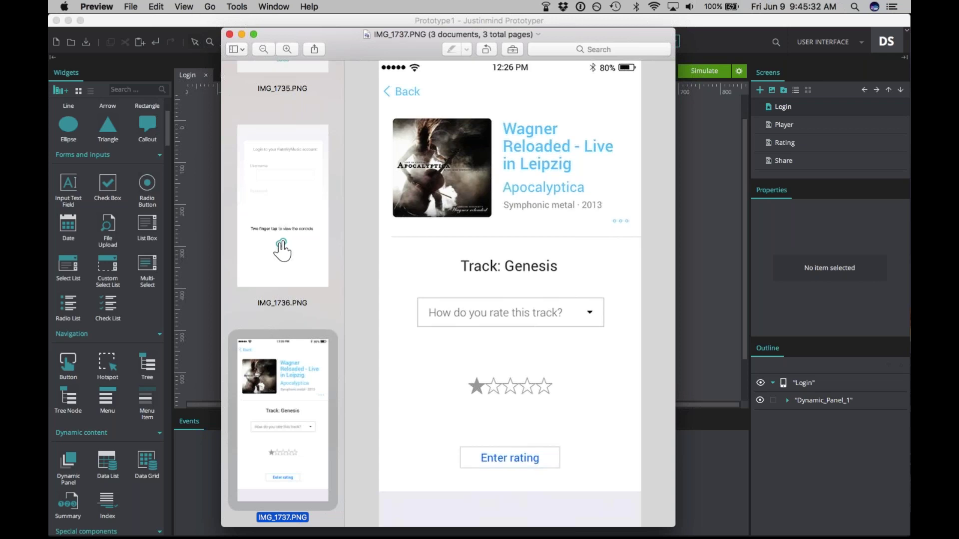
{"action": "key", "text": "super+m"}
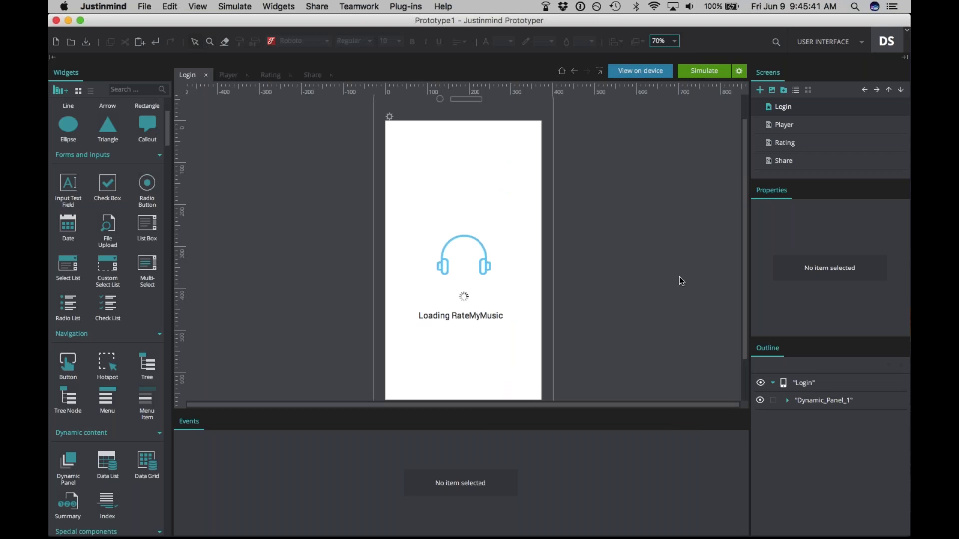
- Bring the play-me project window forward, showing its red Splash Screen
{"action": "scroll", "coordinate": [648, 258], "scroll_direction": "down", "scroll_amount": 2}
{"action": "scroll", "coordinate": [648, 259], "scroll_direction": "up", "scroll_amount": 2}
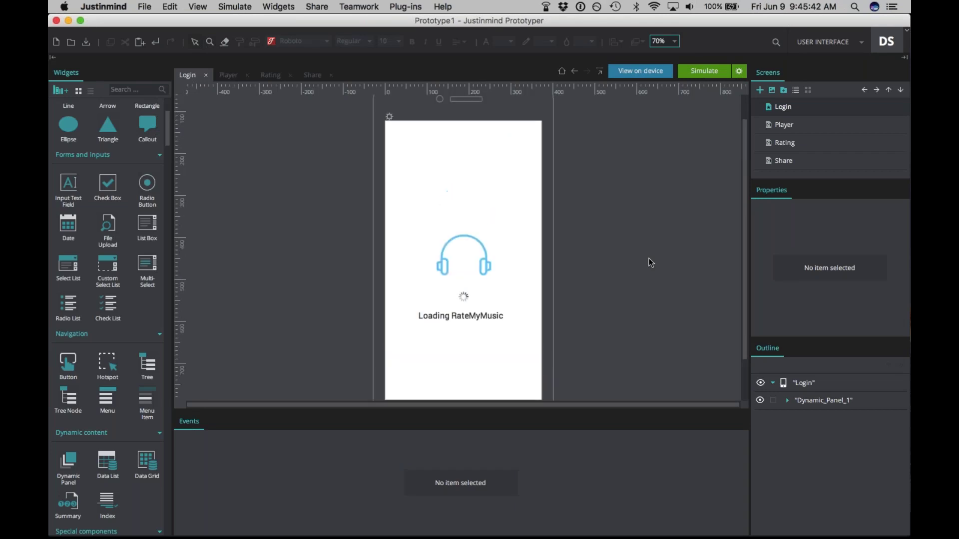
{"action": "scroll", "coordinate": [649, 259], "scroll_direction": "down", "scroll_amount": 2}
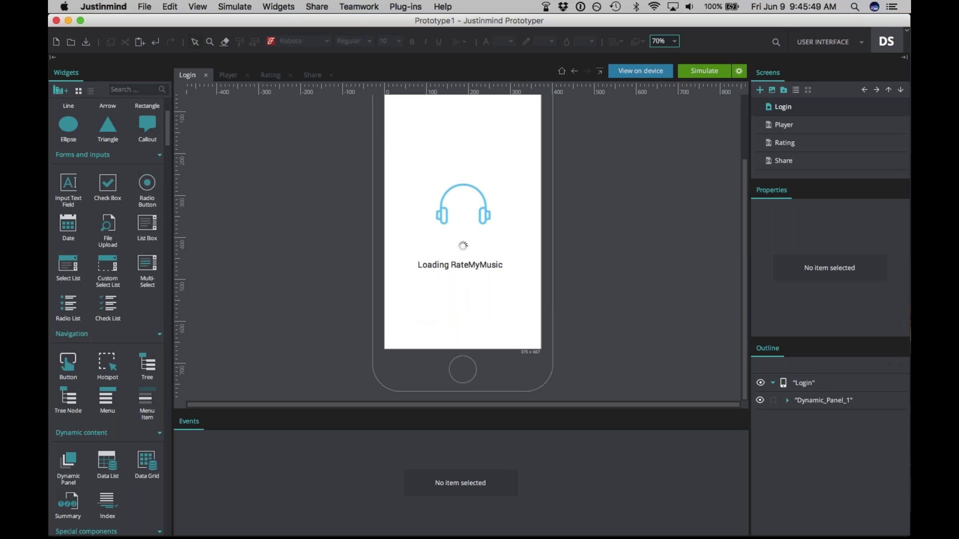
{"action": "left_click", "coordinate": [728, 536]}
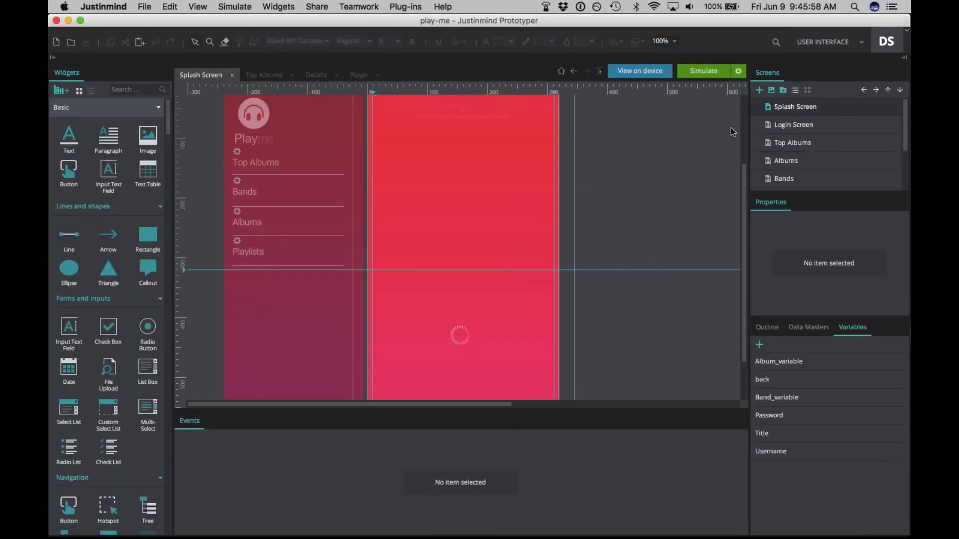
- Browse play-me's Login Screen, Albums, Data Masters and Variables, then minimize the play-me window
{"action": "left_click", "coordinate": [787, 125]}
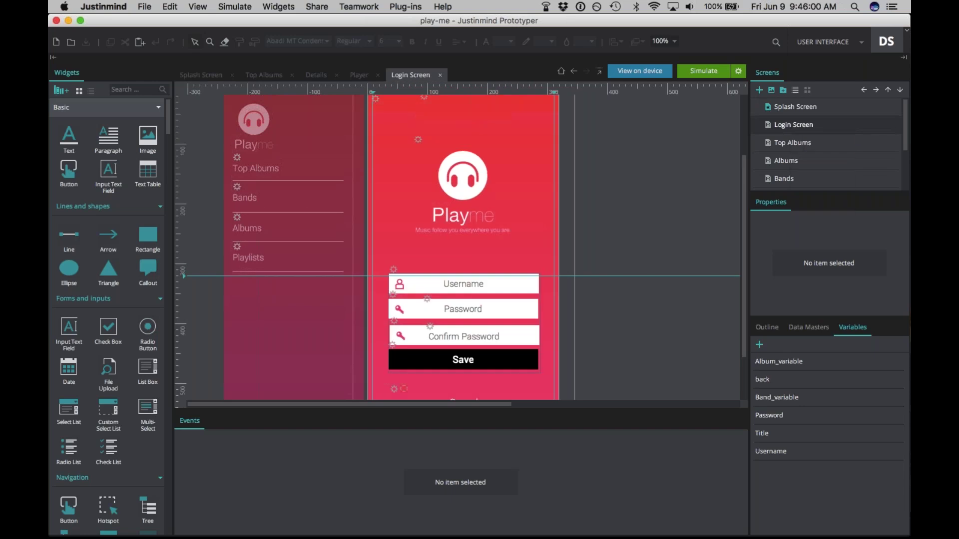
{"action": "left_click", "coordinate": [787, 161]}
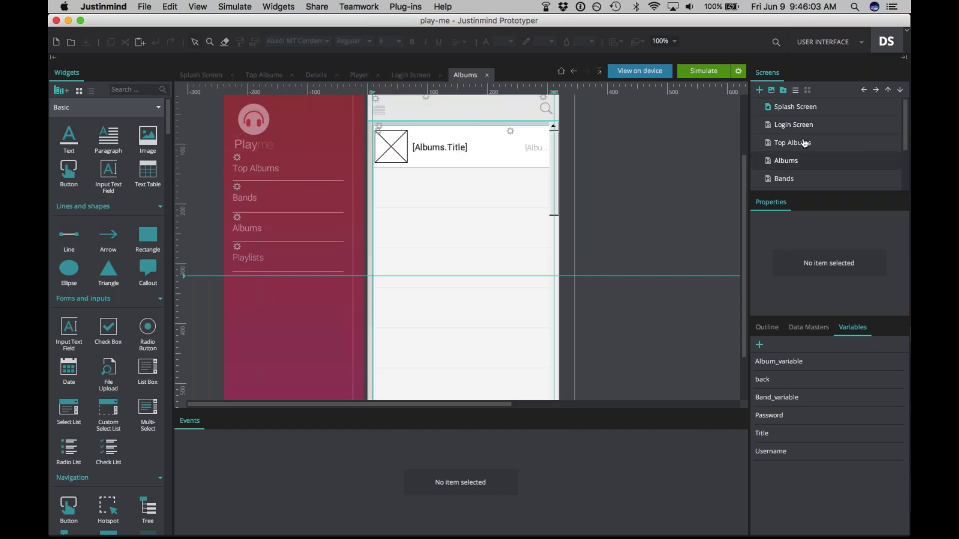
{"action": "left_click", "coordinate": [802, 327]}
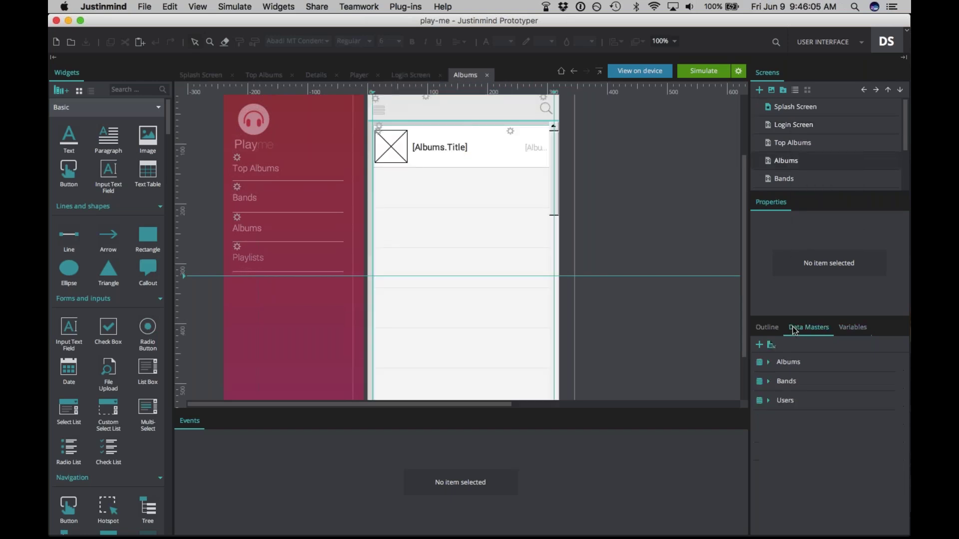
{"action": "left_click", "coordinate": [851, 327]}
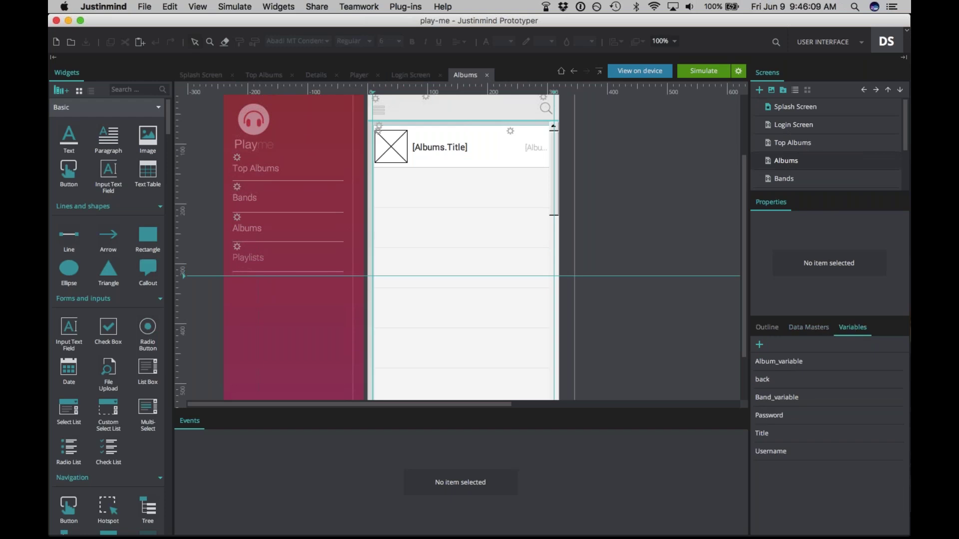
{"action": "scroll", "coordinate": [460, 97], "scroll_direction": "up", "scroll_amount": 4}
{"action": "scroll", "coordinate": [460, 247], "scroll_direction": "down", "scroll_amount": 4}
{"action": "key", "text": "super+m"}
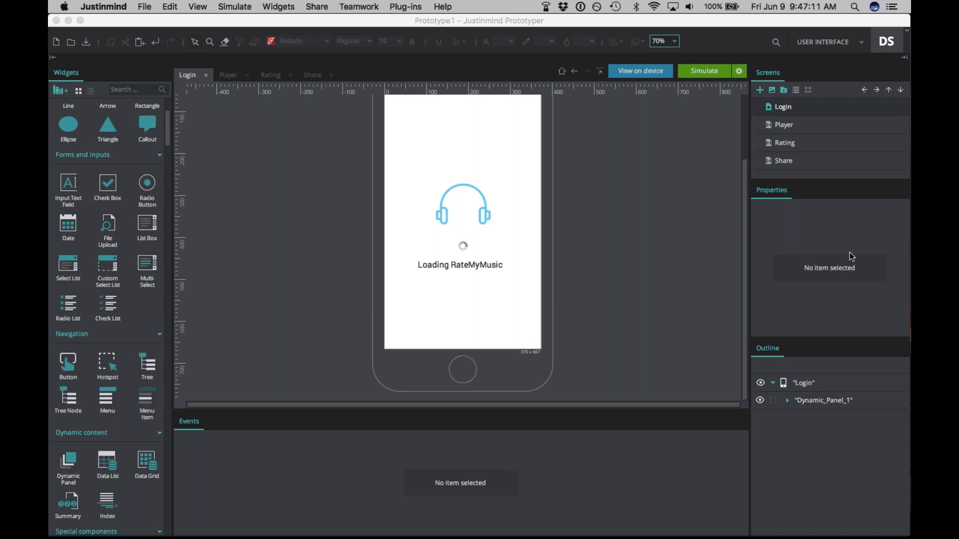
- Place an empty Image placeholder above the headphones logo on the Login screen, loading no picture
{"action": "scroll", "coordinate": [504, 145], "scroll_direction": "up", "scroll_amount": 3}
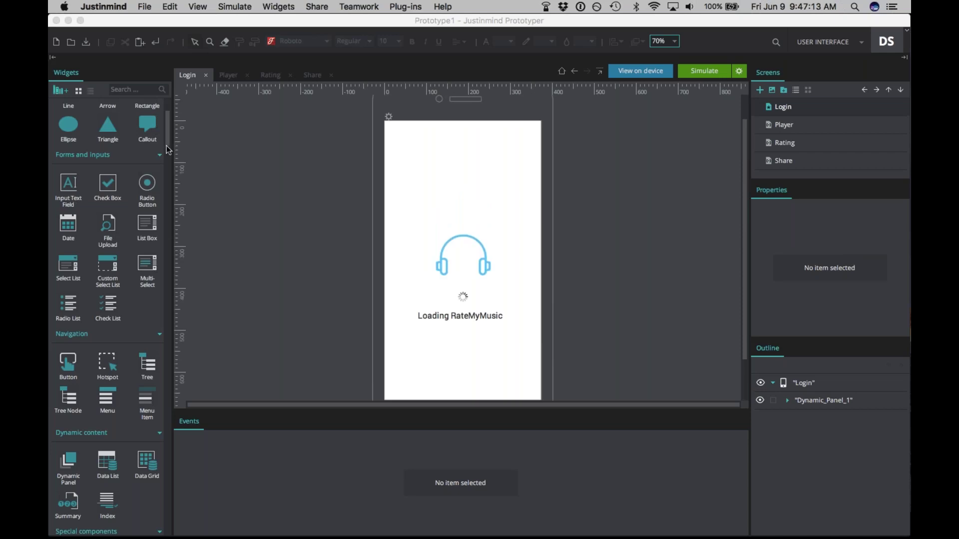
{"action": "scroll", "coordinate": [167, 144], "scroll_direction": "down", "scroll_amount": 1}
{"action": "scroll", "coordinate": [168, 147], "scroll_direction": "up", "scroll_amount": 5}
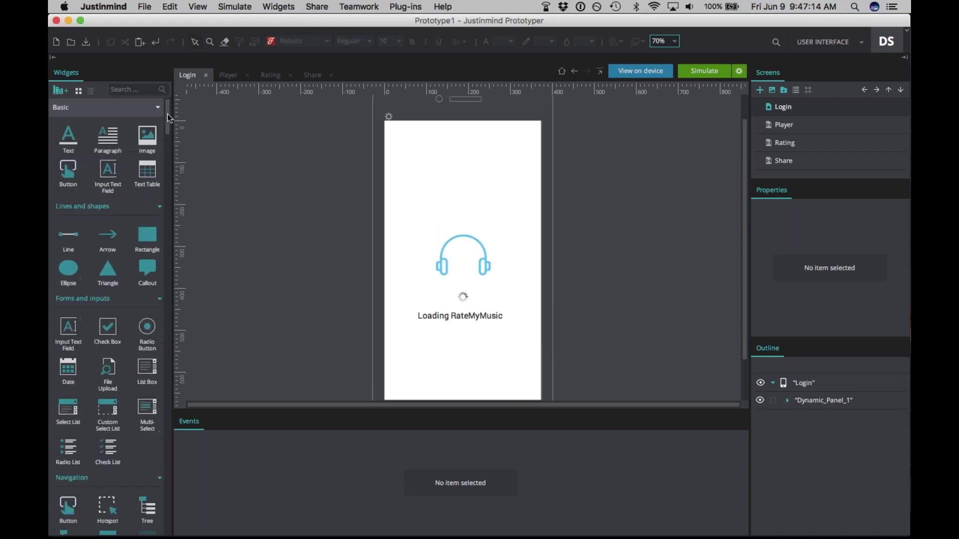
{"action": "left_click_drag", "start_coordinate": [147, 136], "coordinate": [452, 171]}
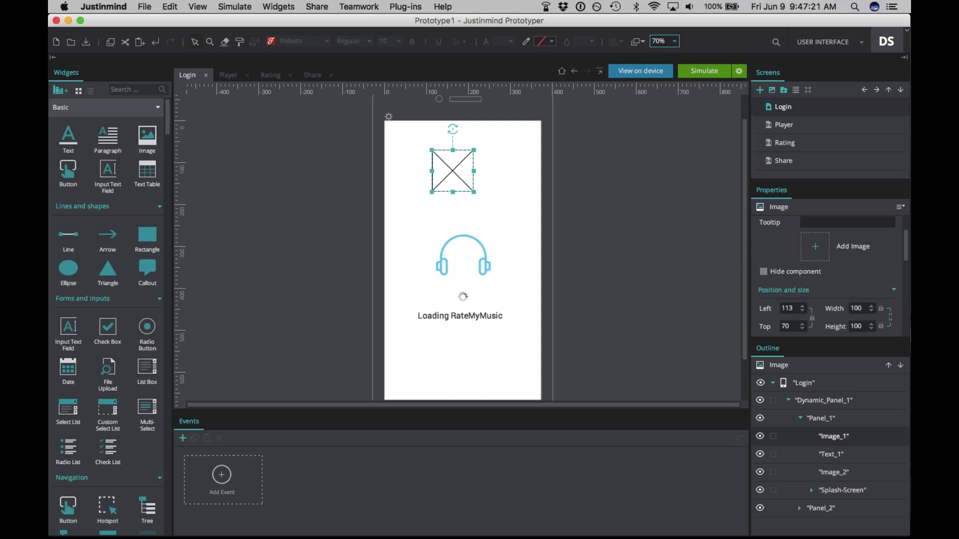
{"action": "double_click", "coordinate": [452, 171]}
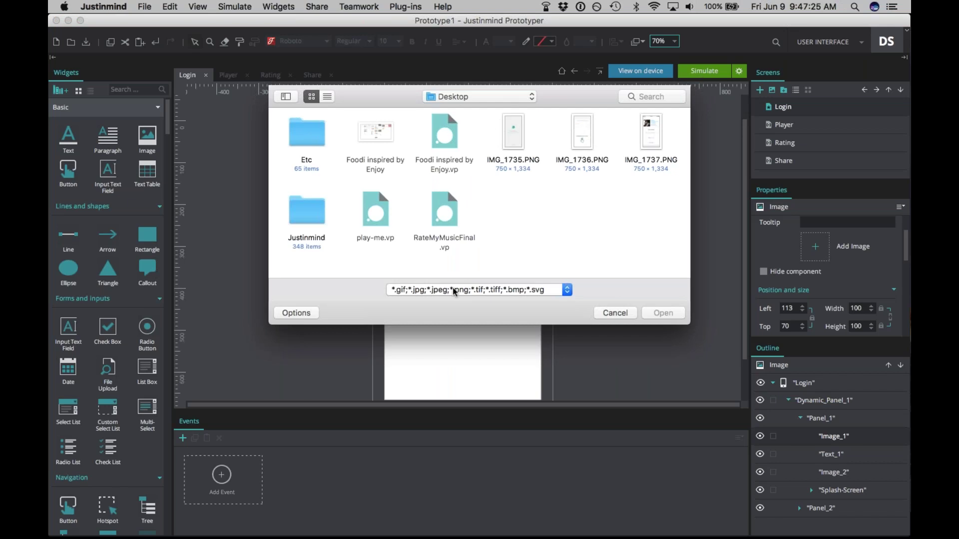
{"action": "left_click", "coordinate": [616, 313]}
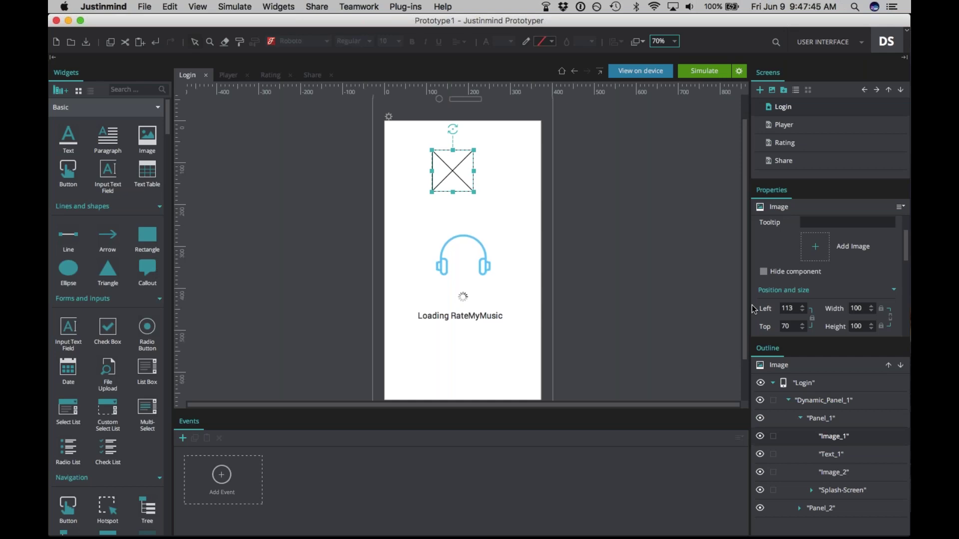
{"action": "left_click", "coordinate": [550, 316]}
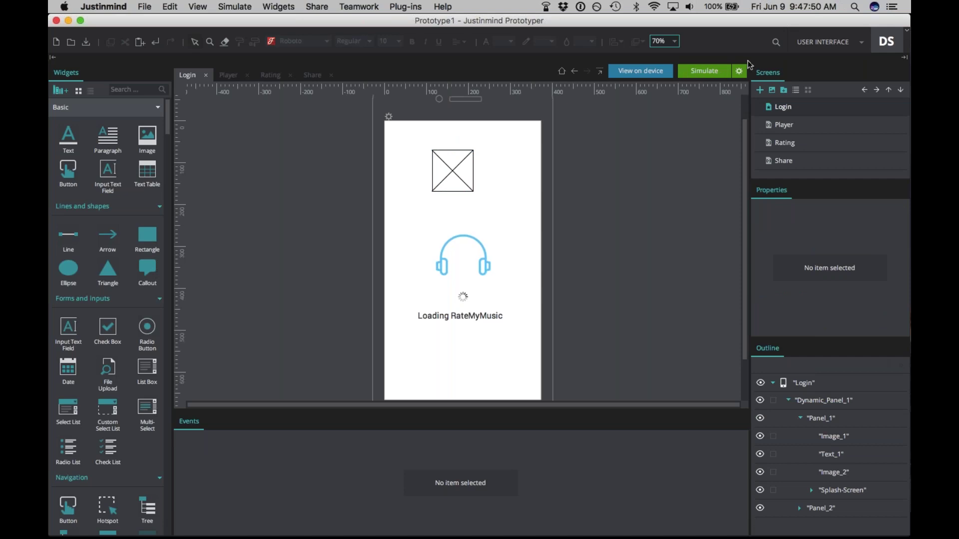
{"action": "mouse_move", "coordinate": [693, 535]}
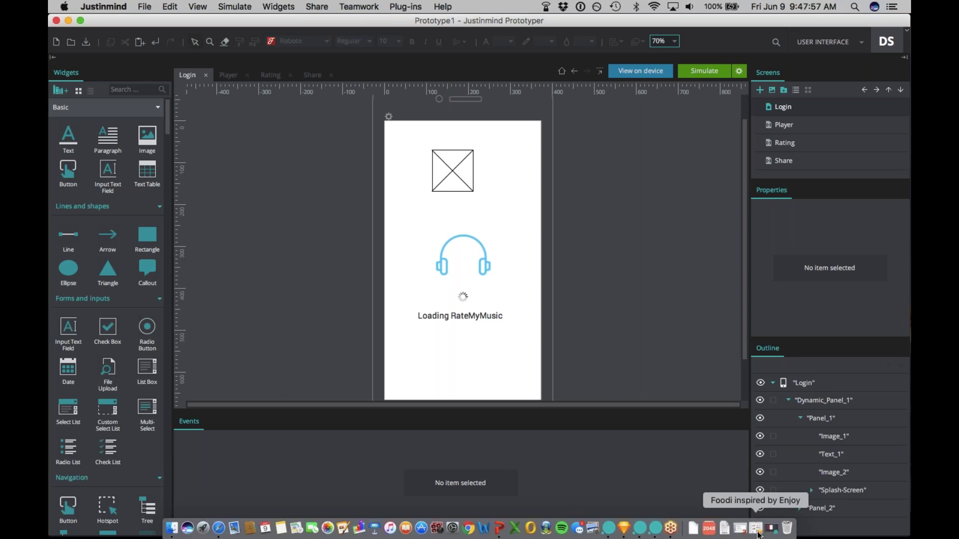
- Export the Foodi inspired by Enjoy artboards as layers with Sketch's Justinmind plugin, then return to Justinmind
{"action": "left_click", "coordinate": [757, 532]}
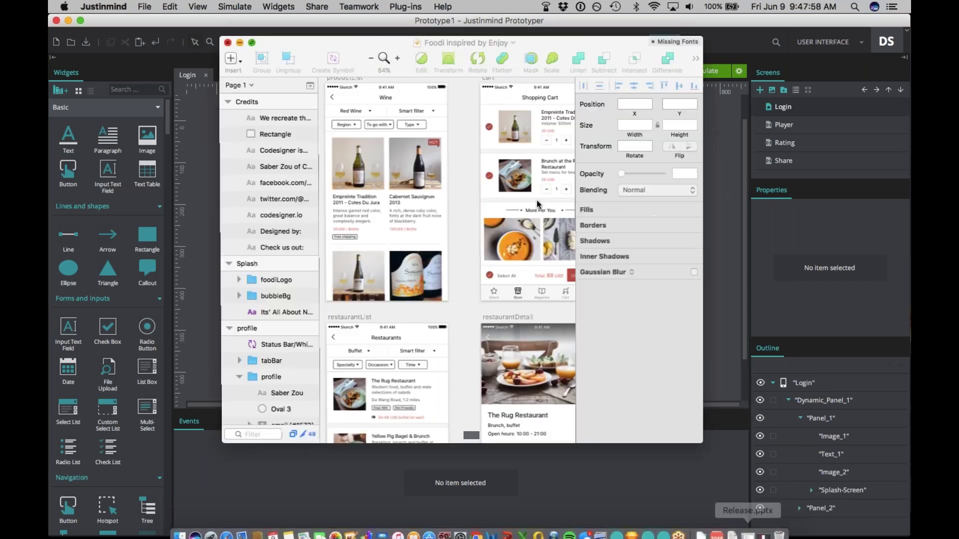
{"action": "left_click", "coordinate": [320, 6]}
{"action": "mouse_move", "coordinate": [337, 22]}
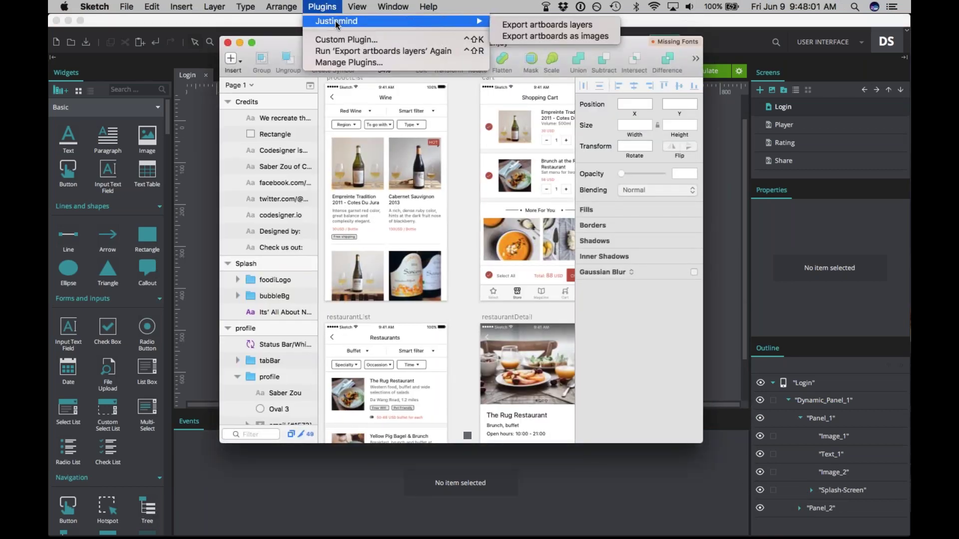
{"action": "left_click", "coordinate": [519, 28]}
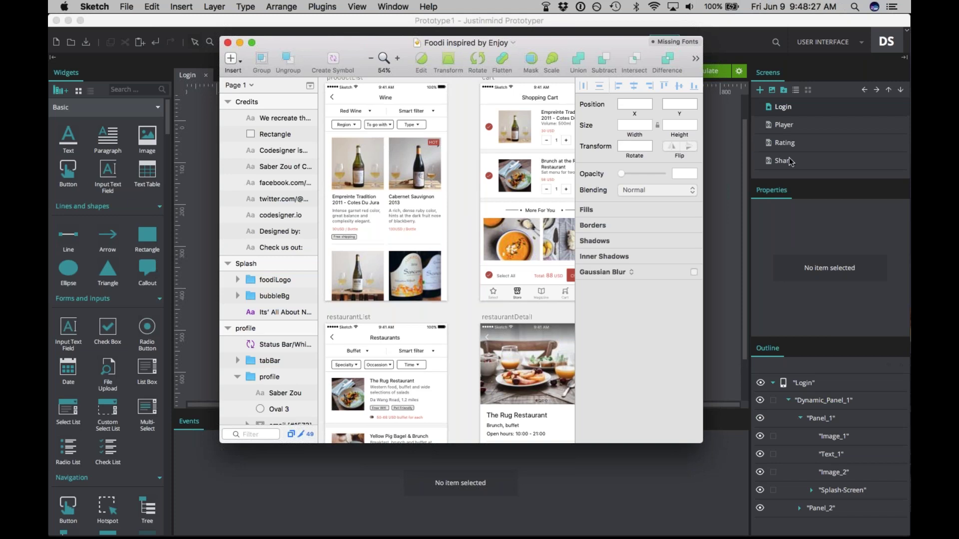
{"action": "left_click", "coordinate": [776, 230]}
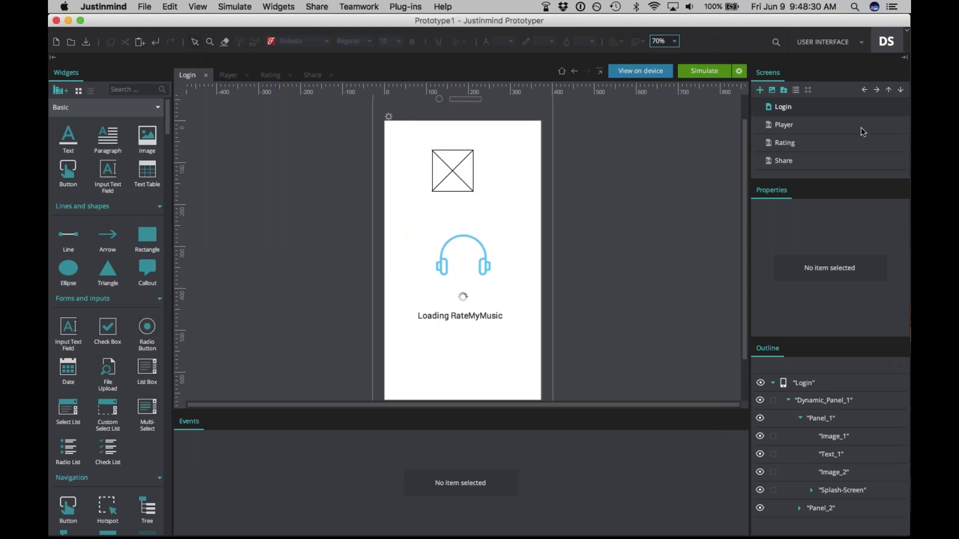
- From the Share screen, add a blank screen named 'new screen' to Prototype1
{"action": "mouse_move", "coordinate": [793, 157]}
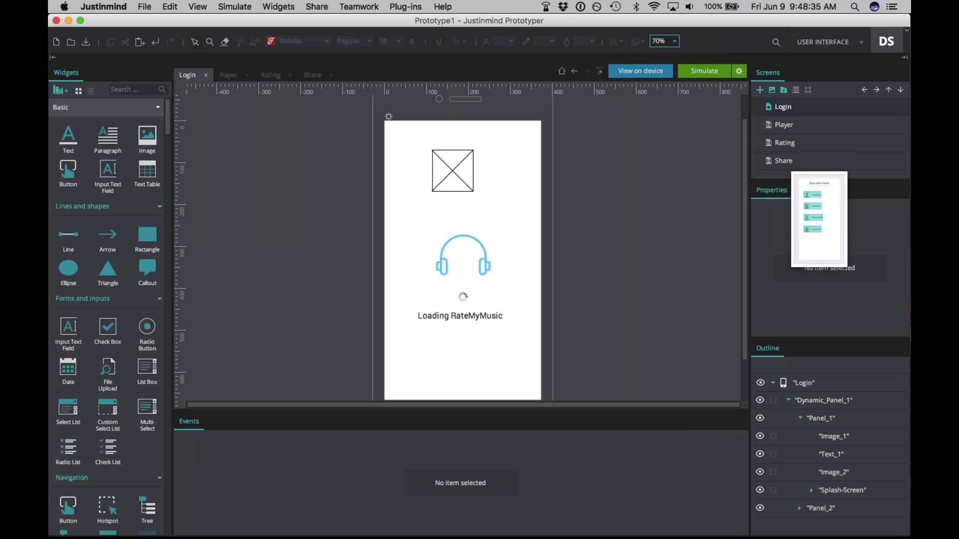
{"action": "left_click", "coordinate": [790, 161]}
{"action": "left_click", "coordinate": [758, 90]}
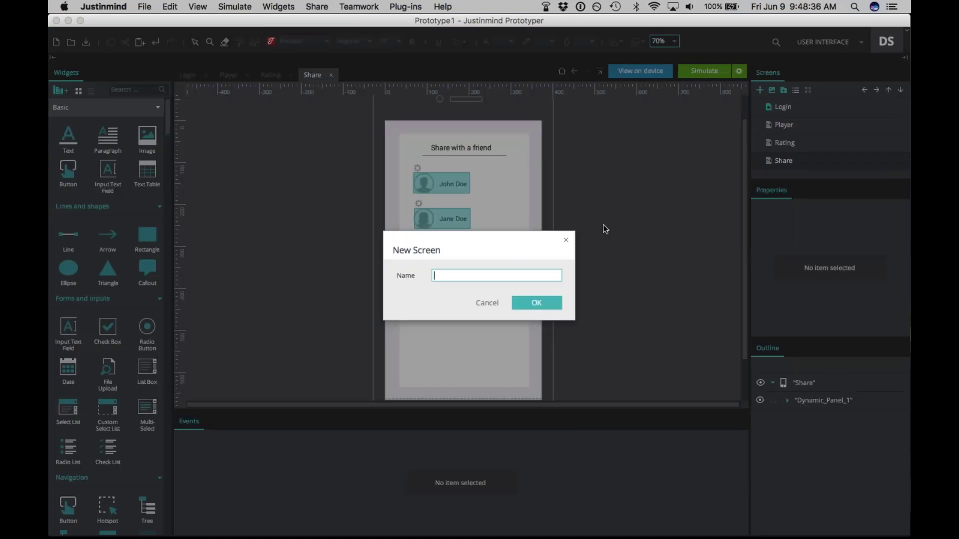
{"action": "type", "text": "new screen"}
{"action": "key", "text": "Return"}
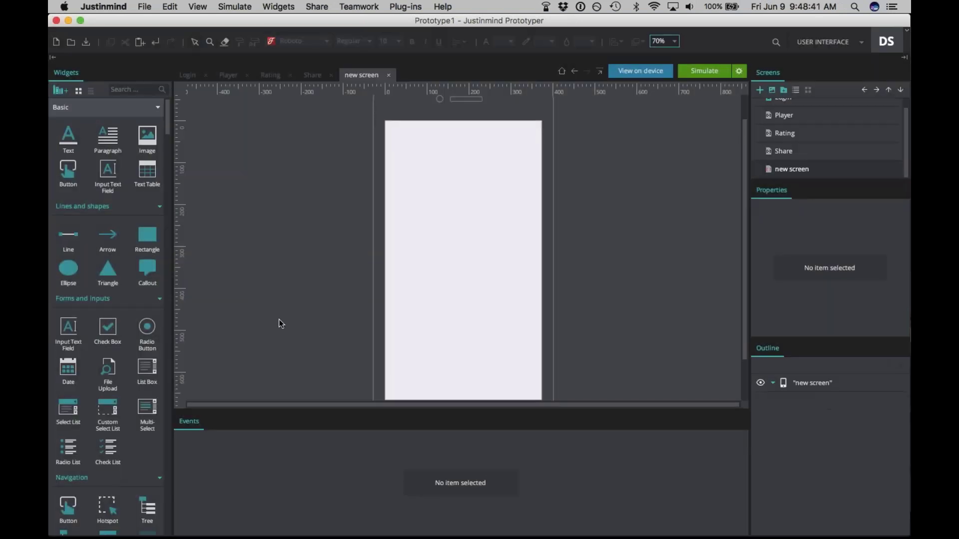
- Show the Data Masters panel and start an Import from CSV, cancelling without choosing a file
{"action": "left_click", "coordinate": [405, 6]}
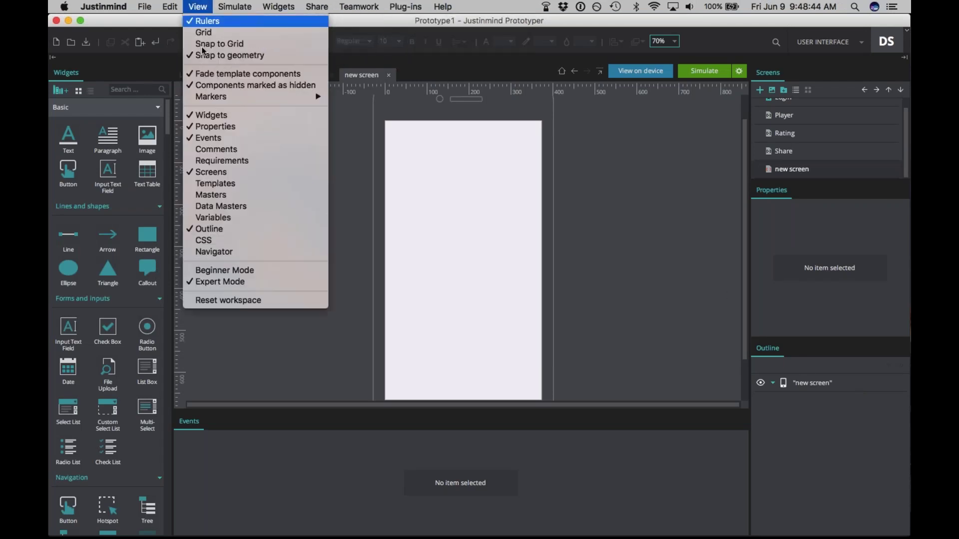
{"action": "left_click", "coordinate": [220, 206]}
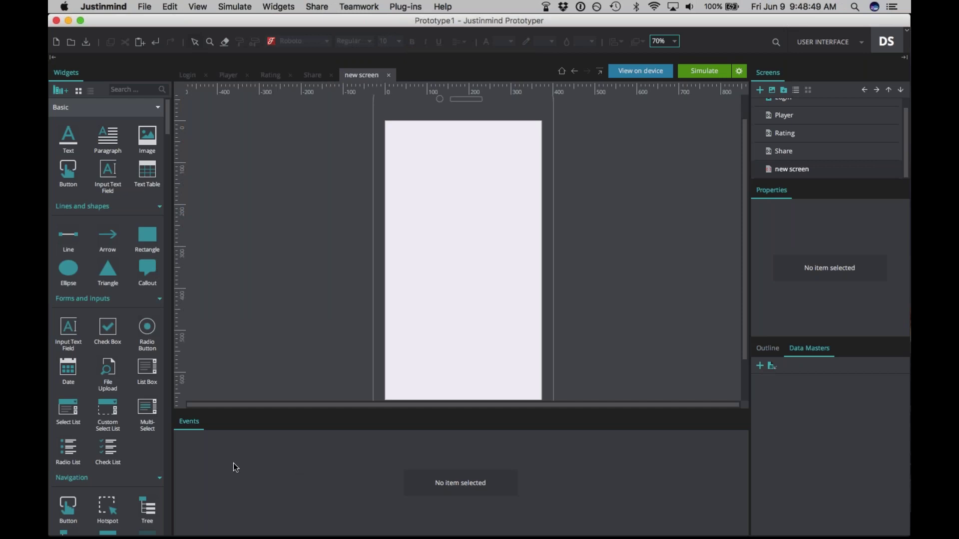
{"action": "left_click", "coordinate": [774, 367]}
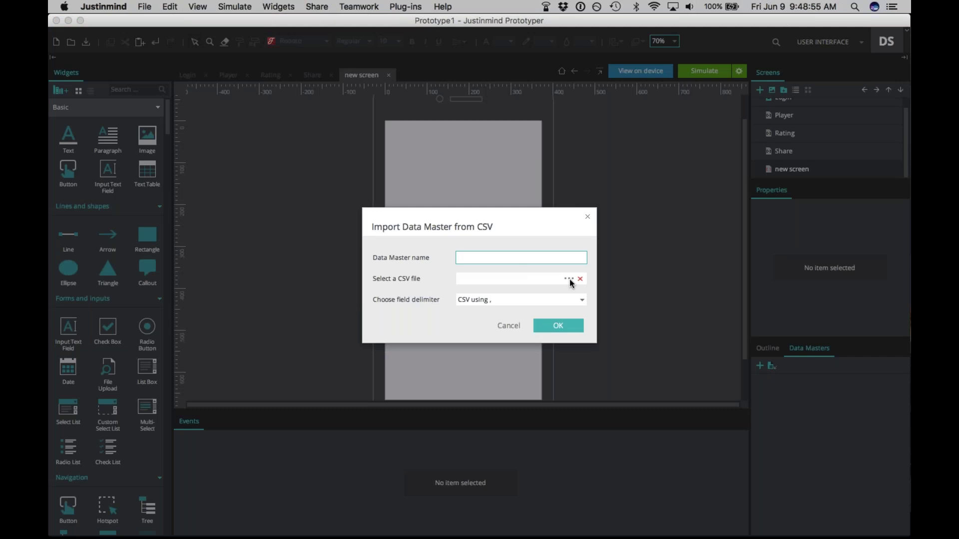
{"action": "left_click", "coordinate": [570, 280]}
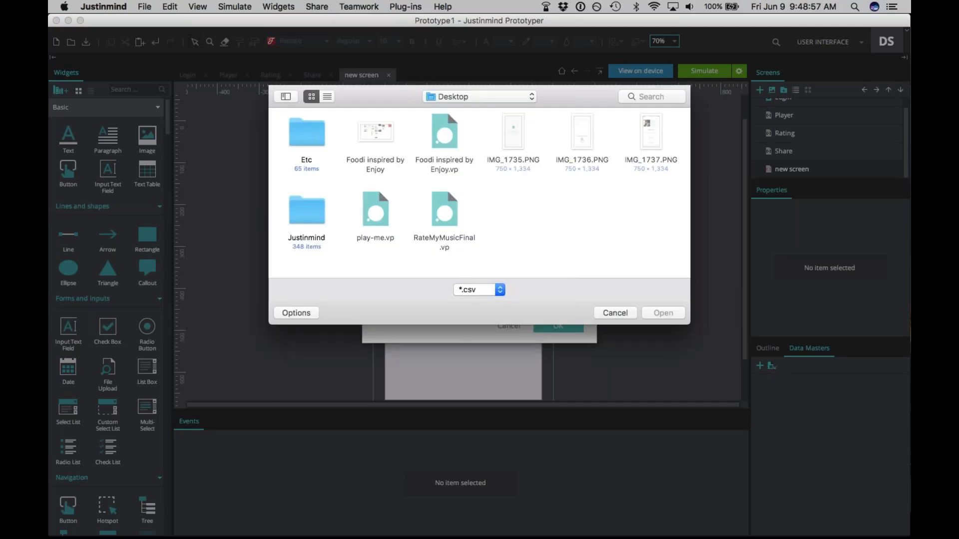
{"action": "left_click", "coordinate": [620, 313]}
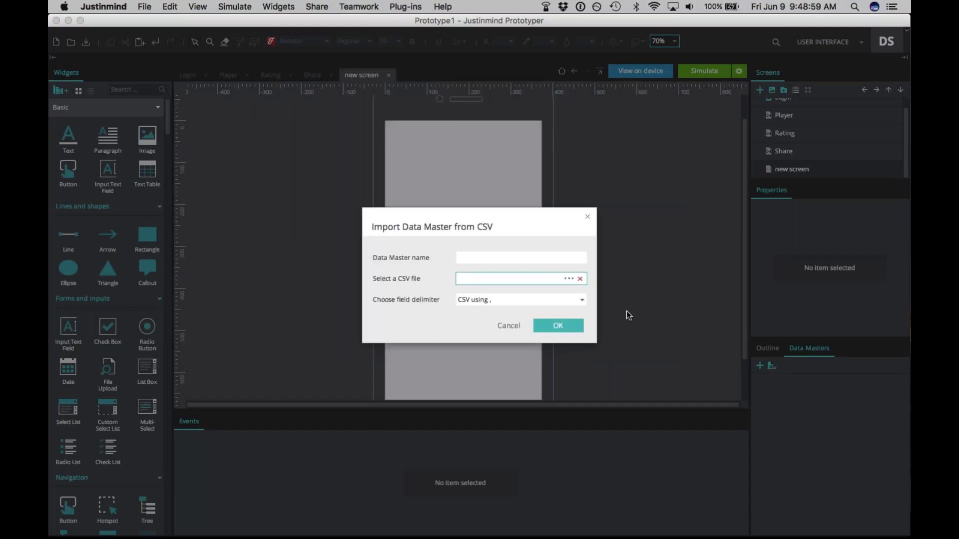
{"action": "left_click", "coordinate": [513, 328]}
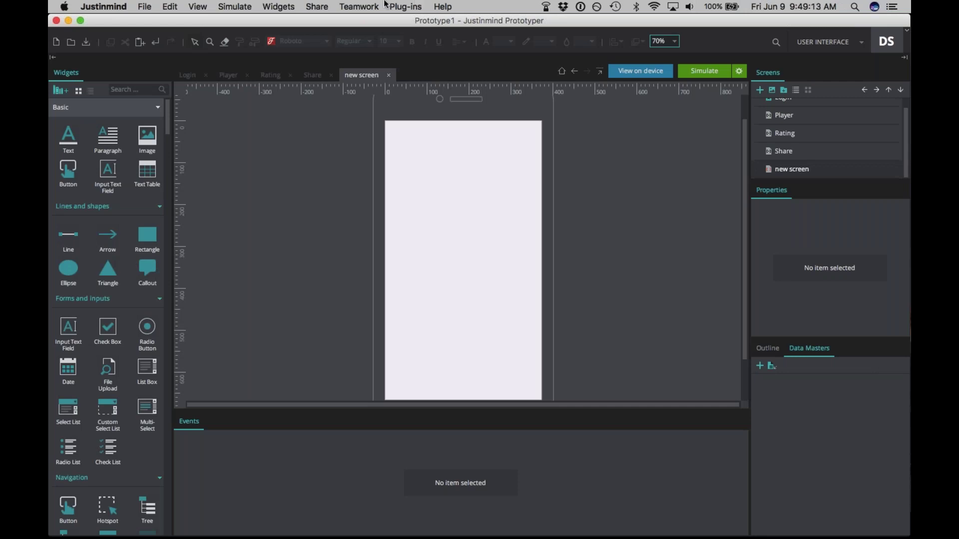
- Glance at the Teamwork menu, then stretch the Screens list so all five screens show
{"action": "left_click", "coordinate": [338, 5]}
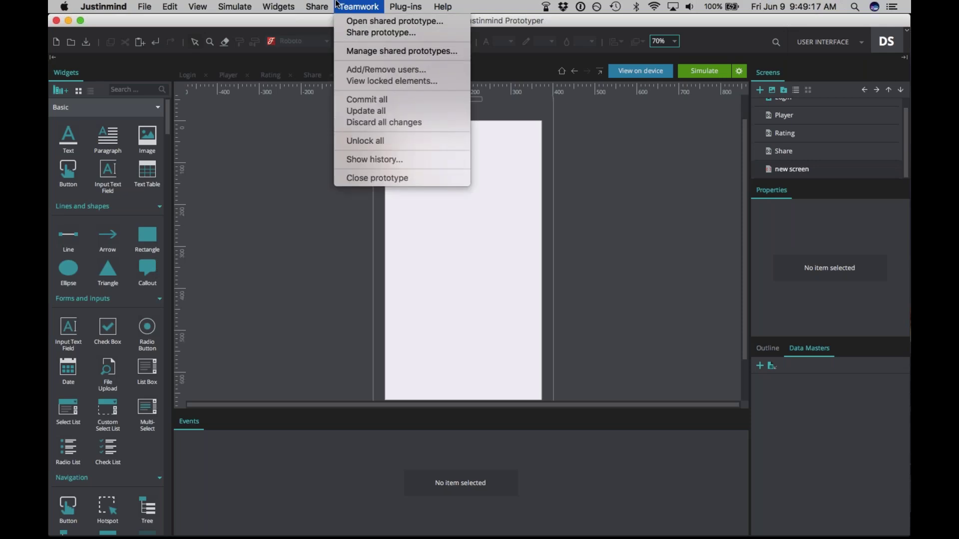
{"action": "left_click", "coordinate": [585, 187]}
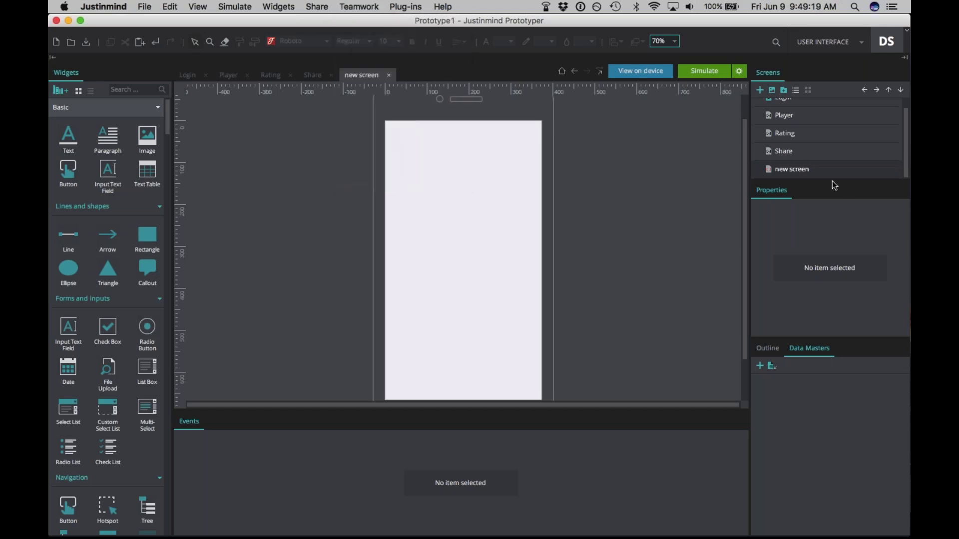
{"action": "left_click_drag", "start_coordinate": [831, 181], "coordinate": [834, 229]}
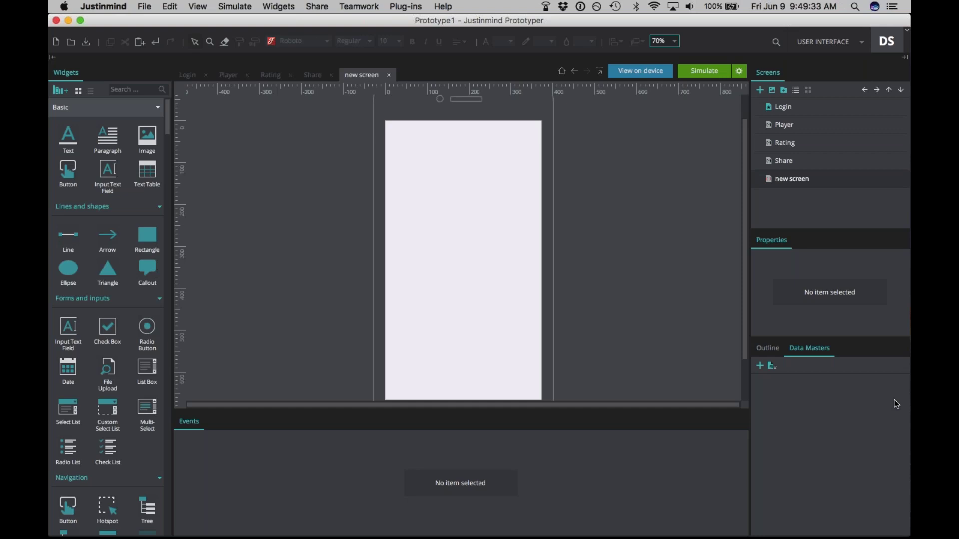
- Open the Player screen showing Apocalyptica's Genesis track with its playback controls
{"action": "left_click", "coordinate": [785, 125]}
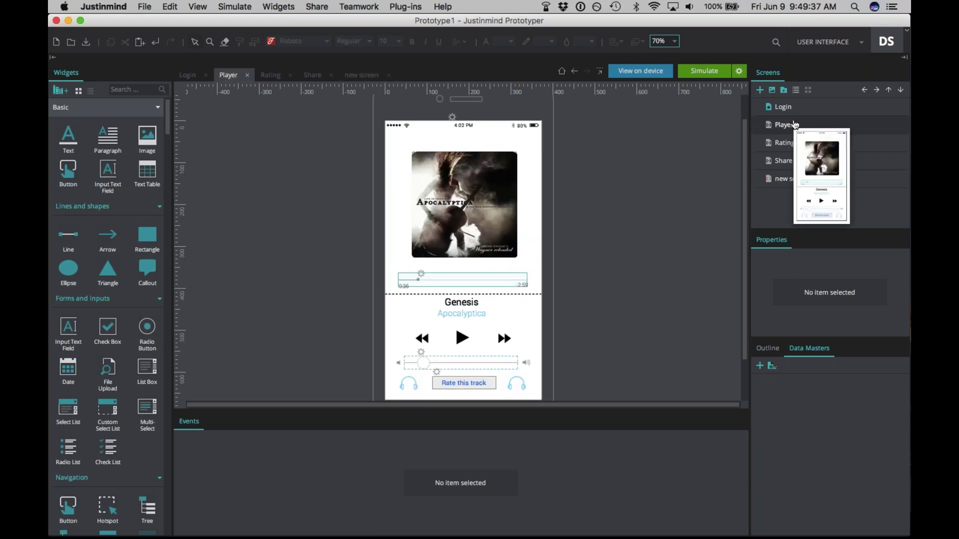
{"action": "mouse_move", "coordinate": [804, 133]}
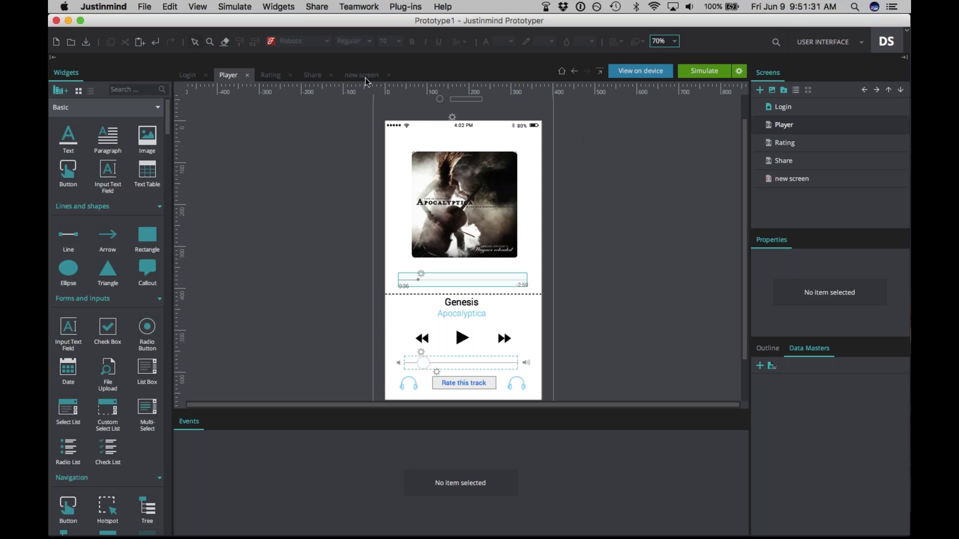
{"action": "mouse_move", "coordinate": [494, 529]}
- Switch to Safari and check Prototype1 on the Justinmind RateMyMusicNew project page, closing its Actions menu unused
{"action": "key", "text": "ctrl+Up"}
{"action": "left_click", "coordinate": [335, 351]}
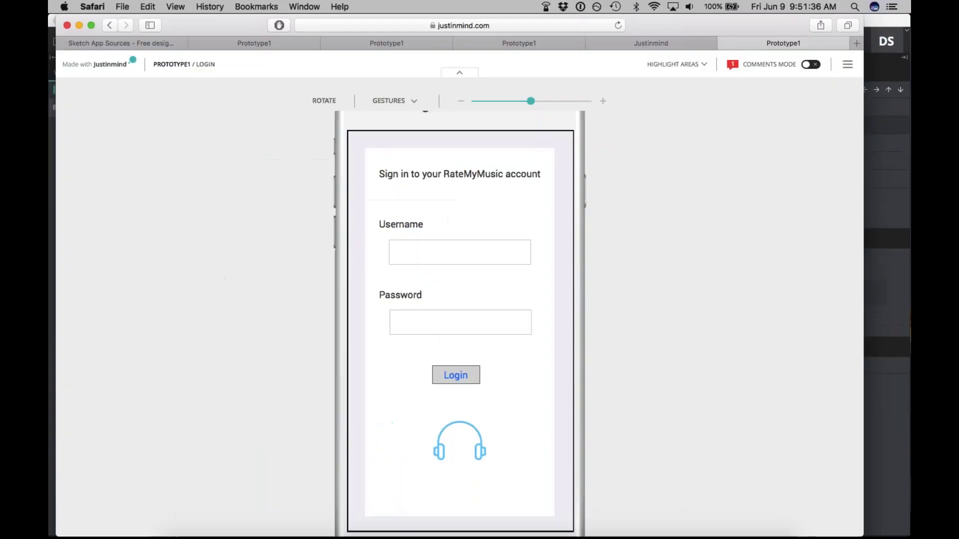
{"action": "left_click", "coordinate": [613, 46]}
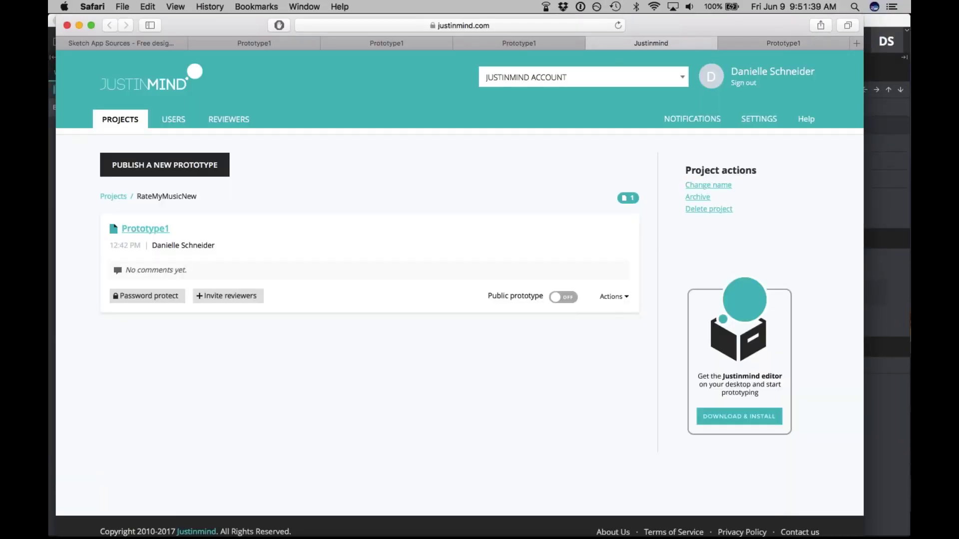
{"action": "left_click", "coordinate": [613, 297]}
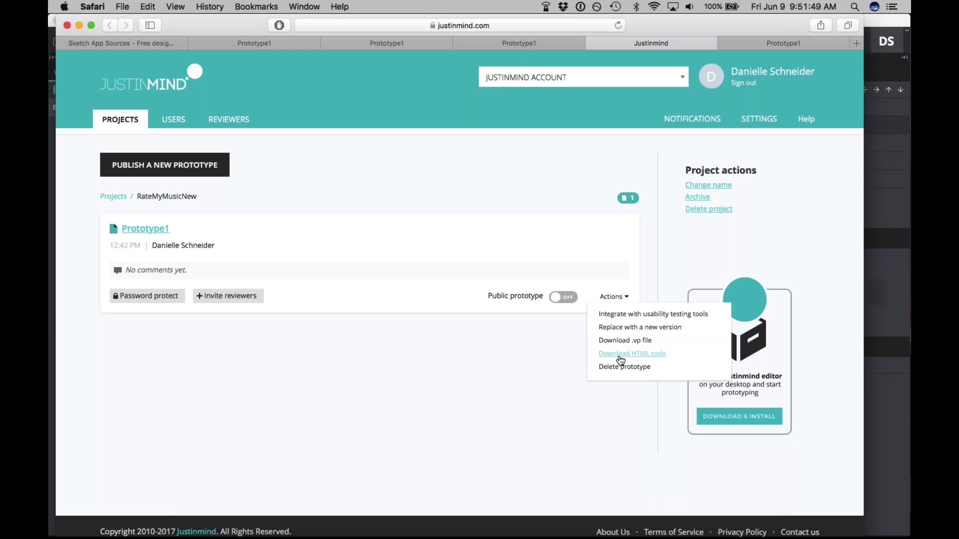
{"action": "left_click", "coordinate": [421, 334]}
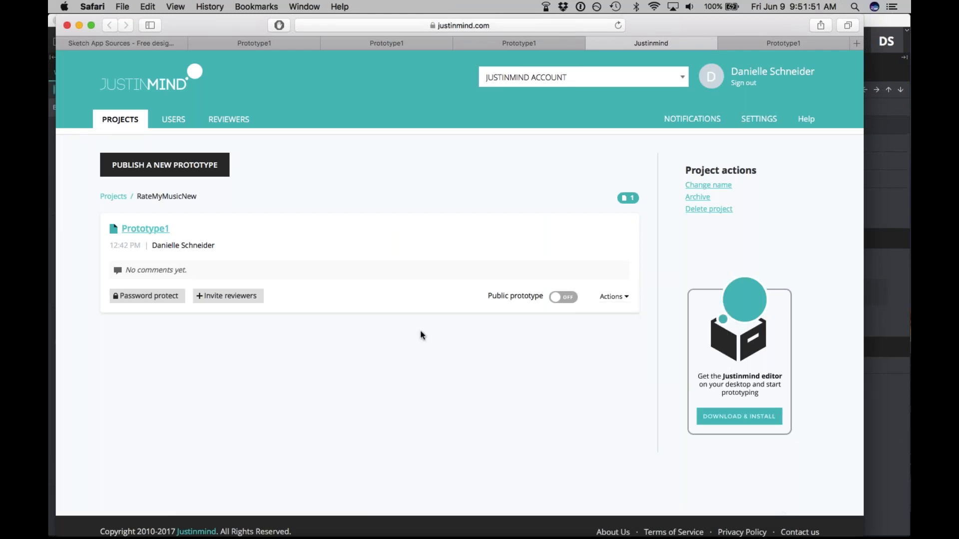